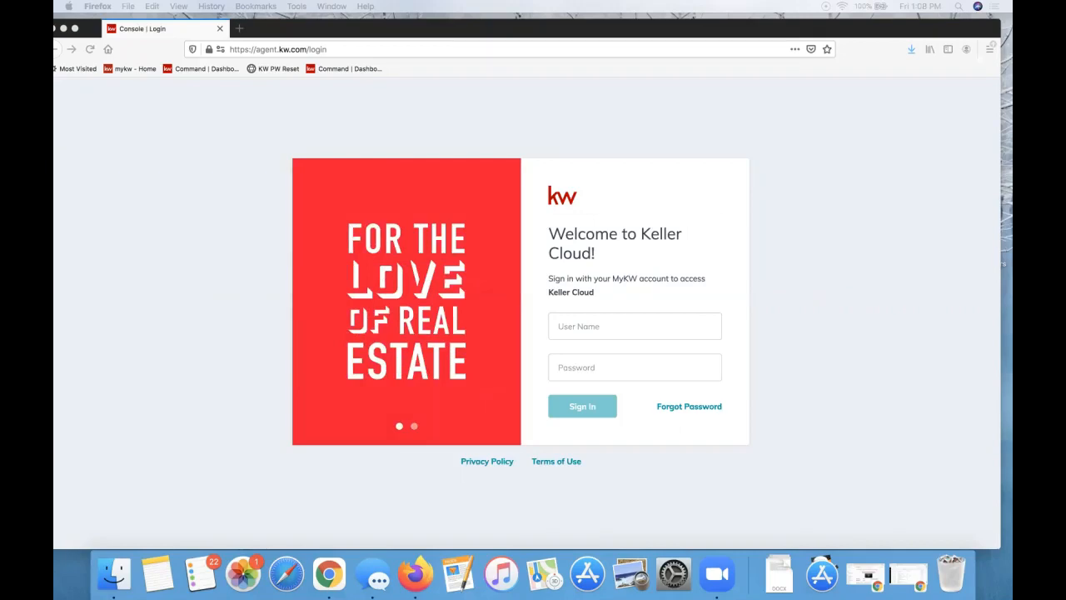
Bring the browser to the front and go to agent.kw.com
left_click(289, 80)
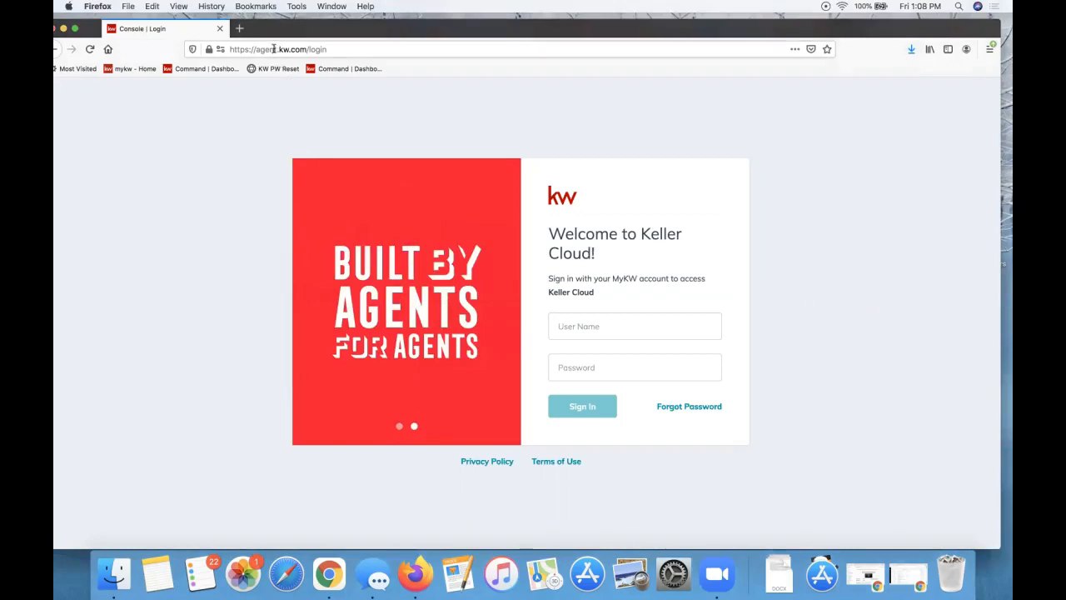
left_click(273, 50)
type("agent.kw.com")
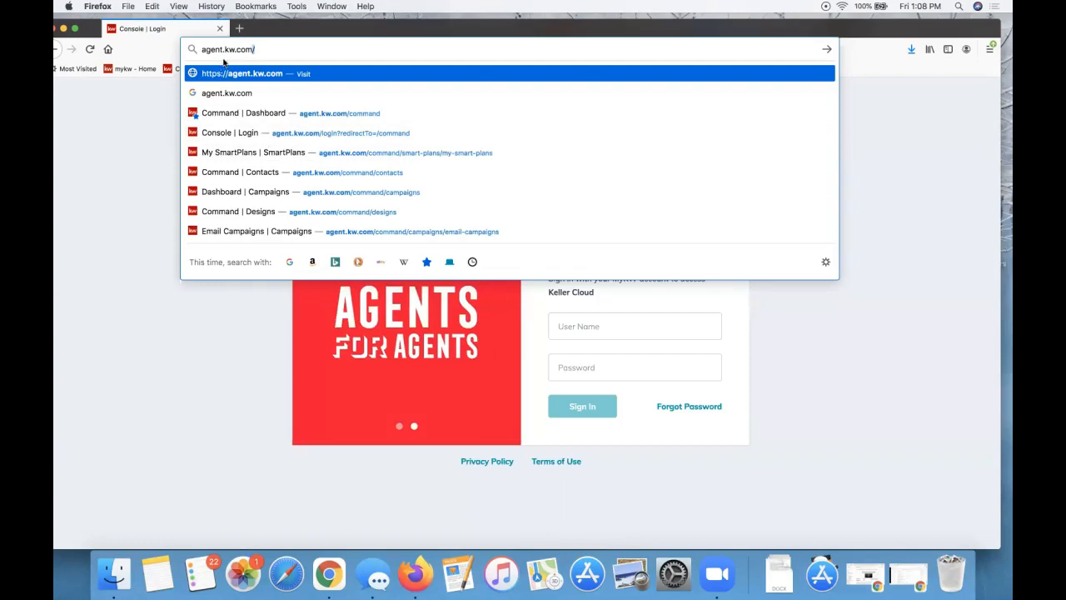
left_click(133, 126)
Enter the agent's user name, fill in the saved login credentials, and sign in
left_click(605, 320)
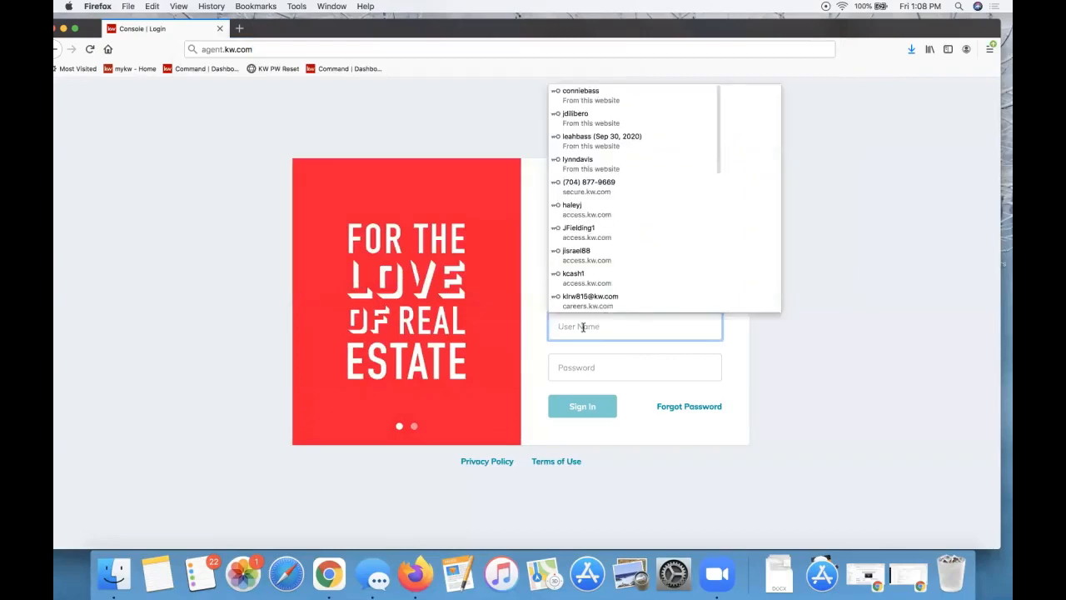
type("leah")
left_click(590, 345)
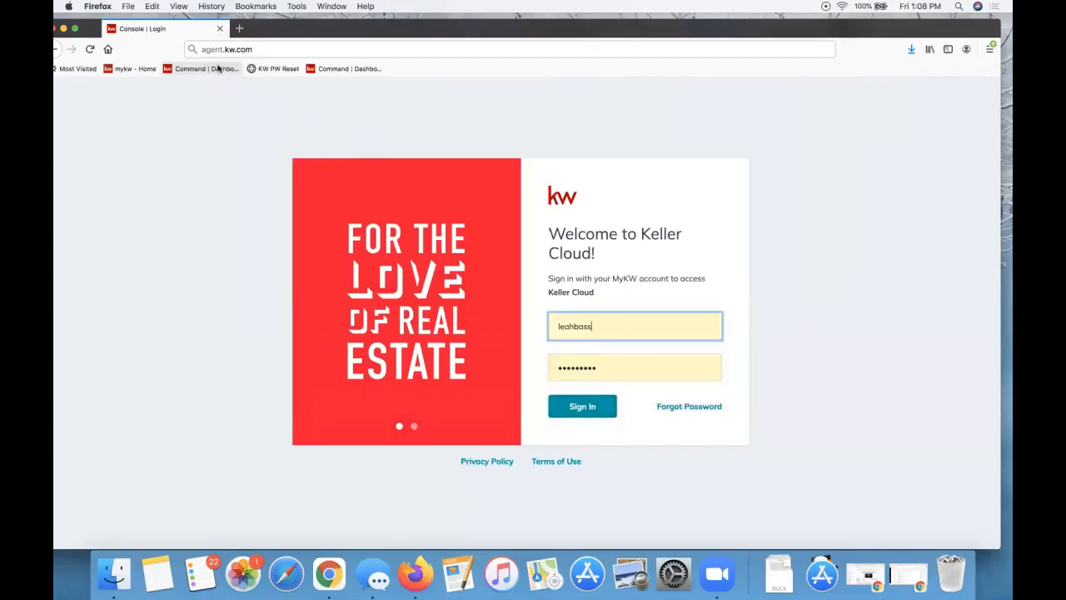
left_click(595, 411)
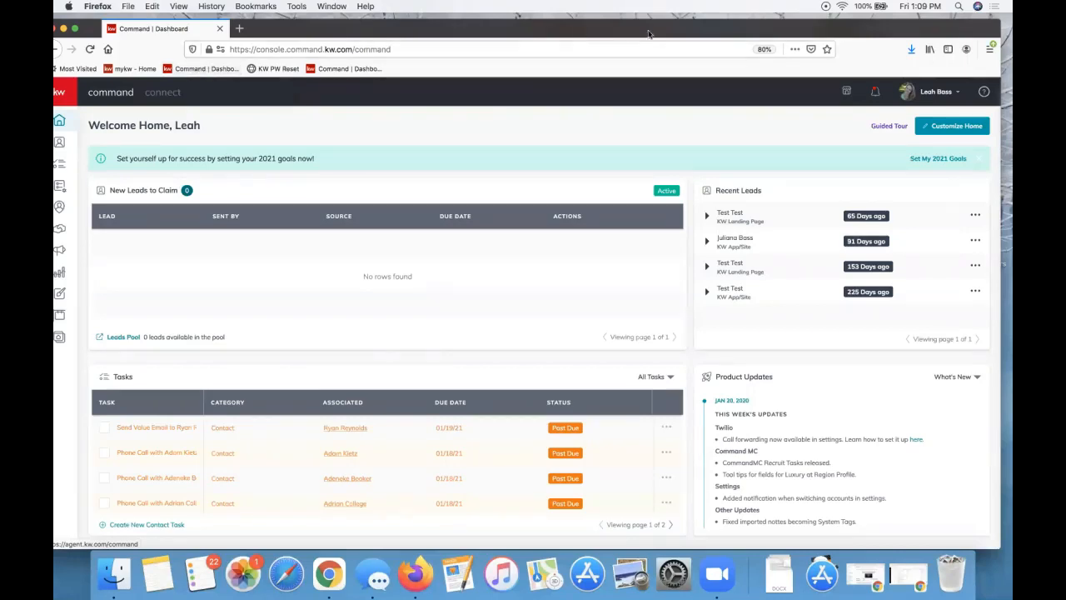
Maximize the browser window and open the account-name dropdown on the Command dashboard
double_click(793, 33)
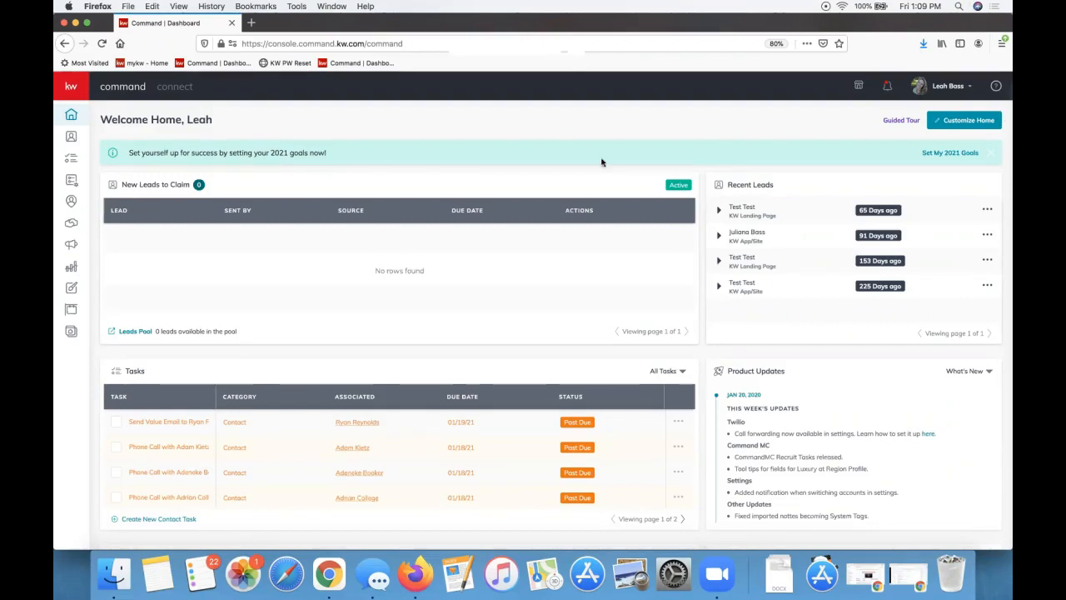
left_click(955, 96)
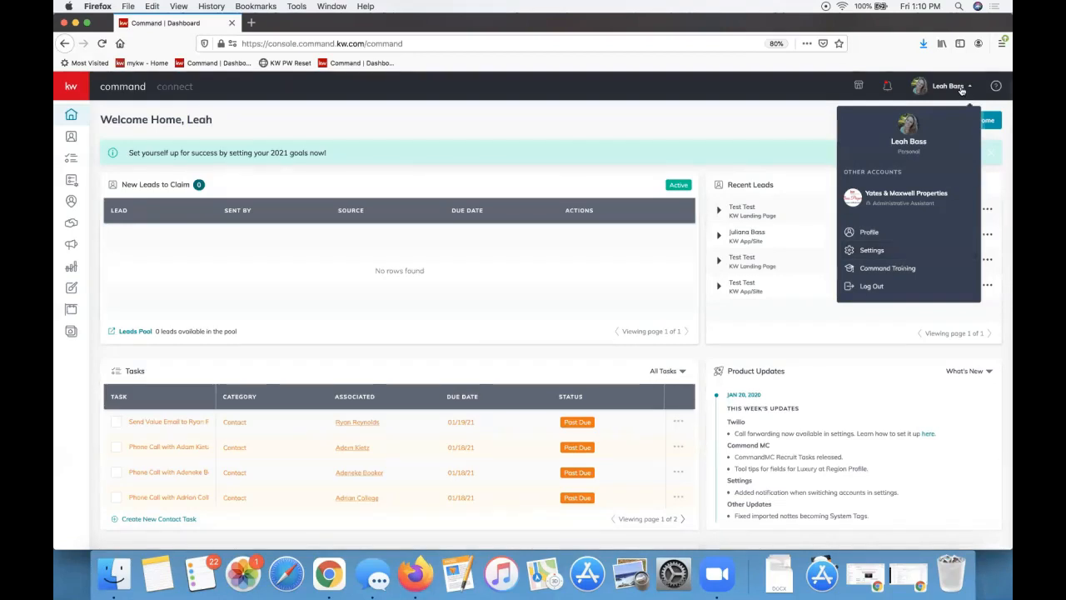
Go to Settings, expand Connect Settings, and open Marketing Profile
left_click(880, 251)
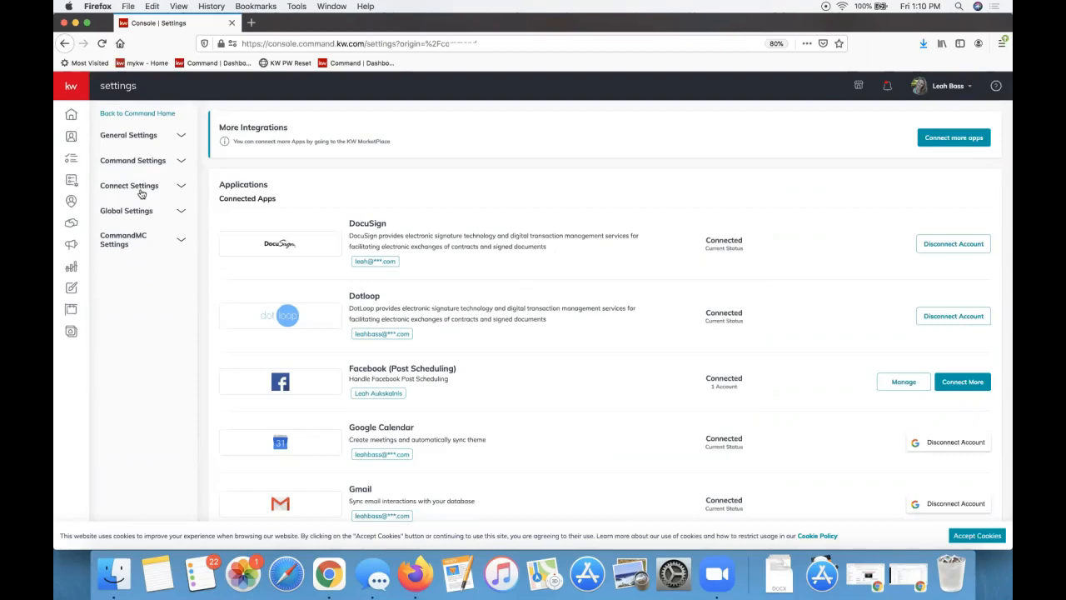
left_click(141, 194)
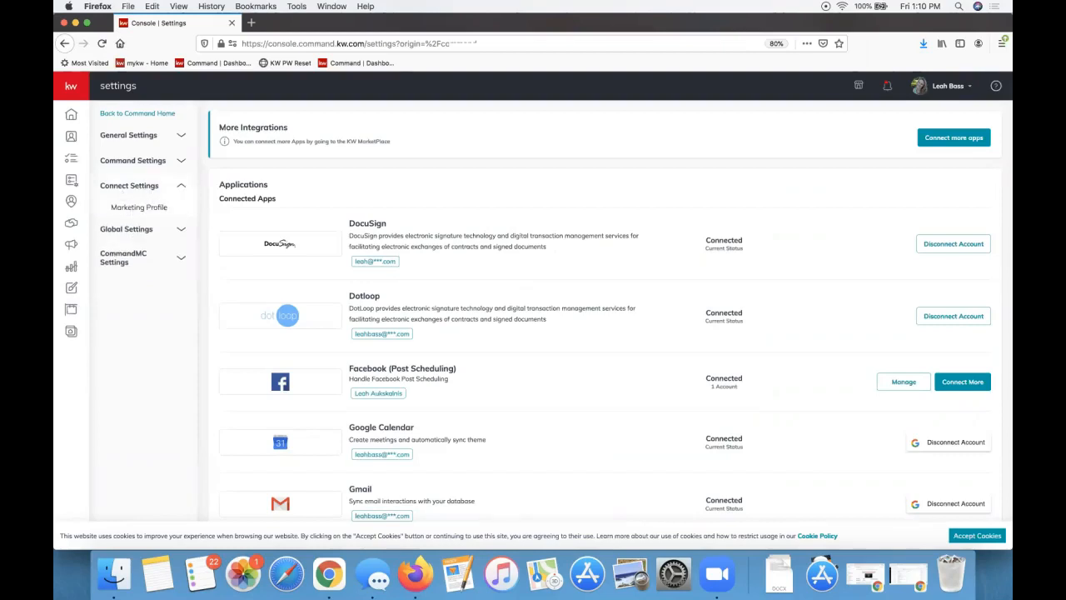
left_click(137, 208)
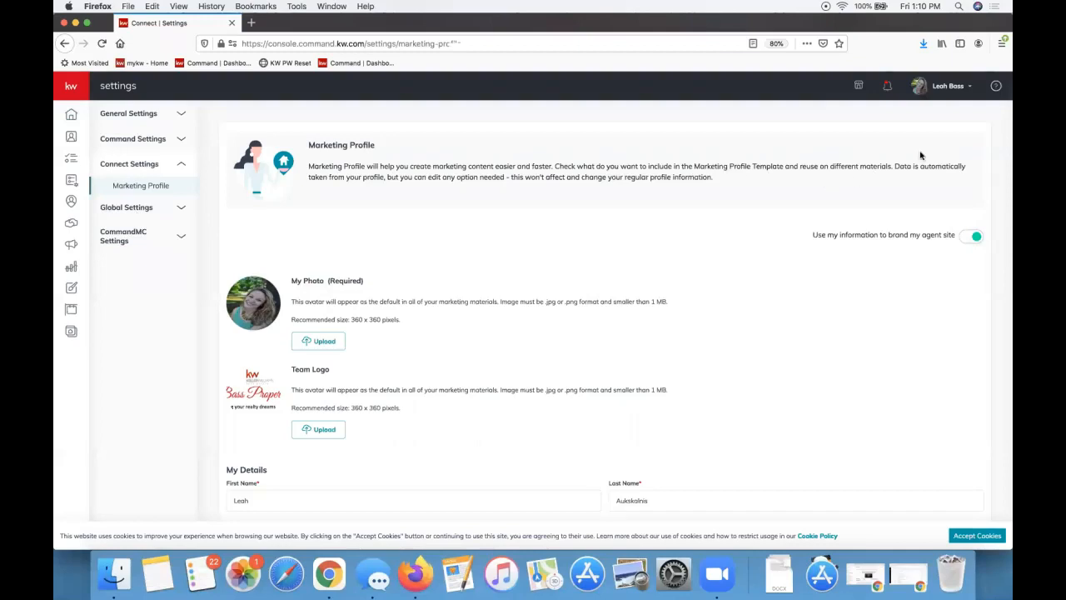
left_click(947, 90)
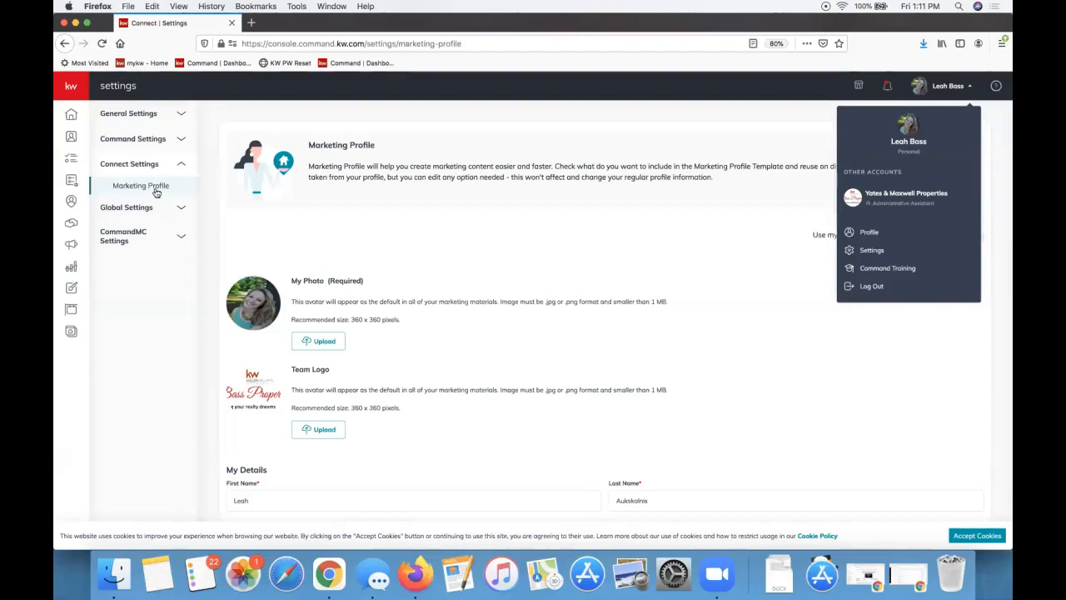
left_click(374, 344)
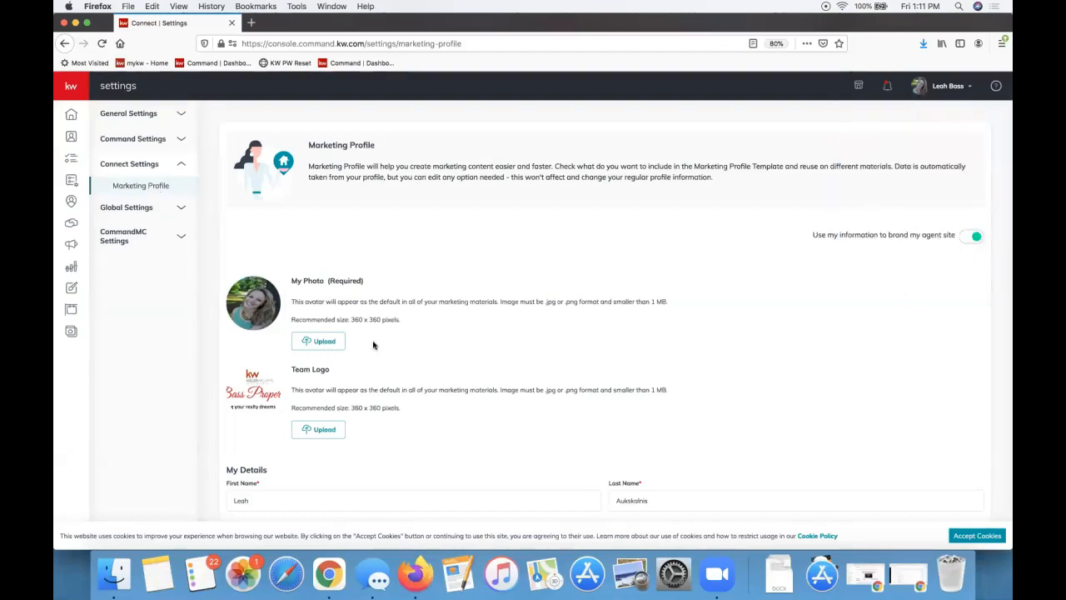
scroll(373, 344, "down", 1)
scroll(374, 344, "down", 1)
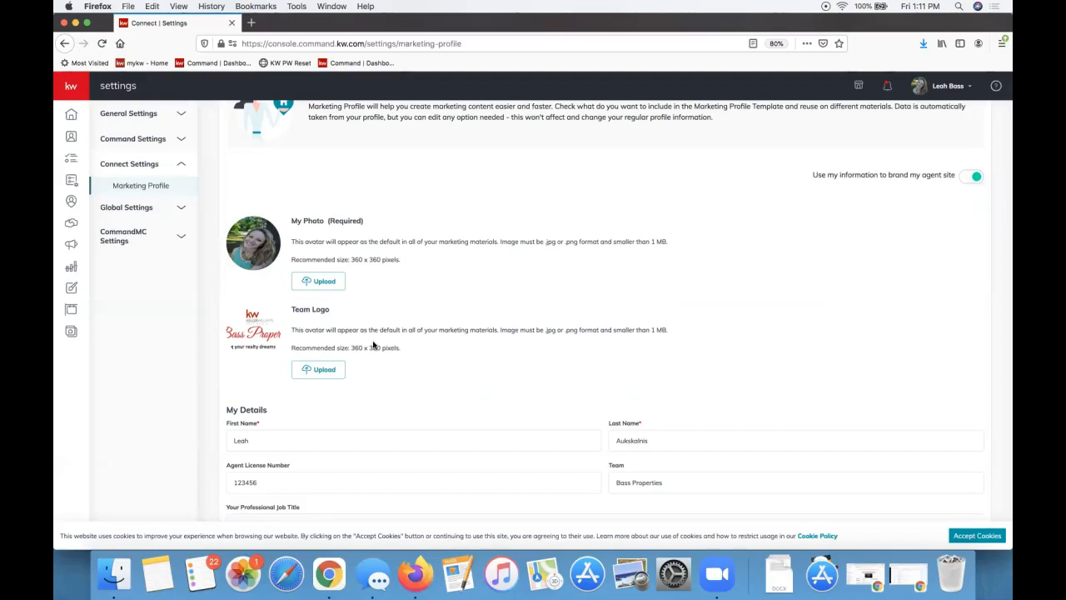
scroll(421, 239, "down", 1)
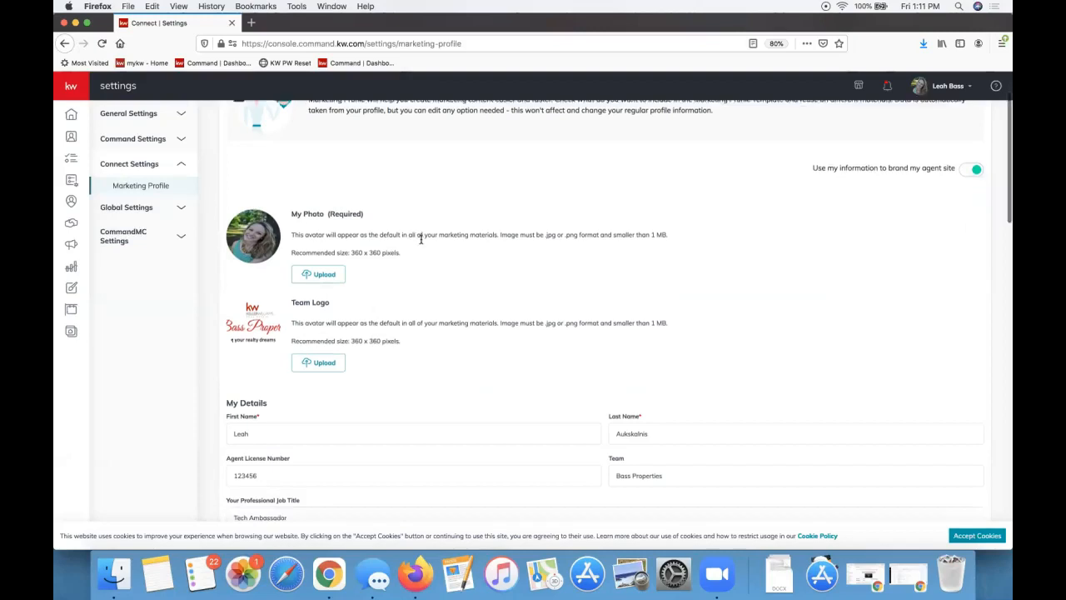
scroll(421, 239, "down", 3)
double_click(346, 157)
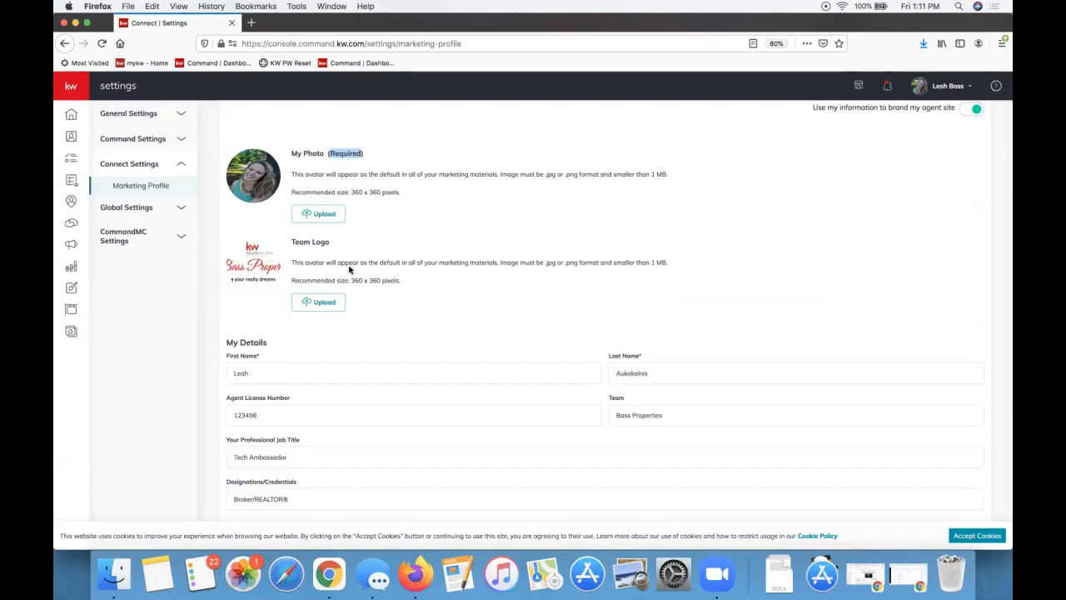
double_click(340, 154)
scroll(244, 362, "down", 2)
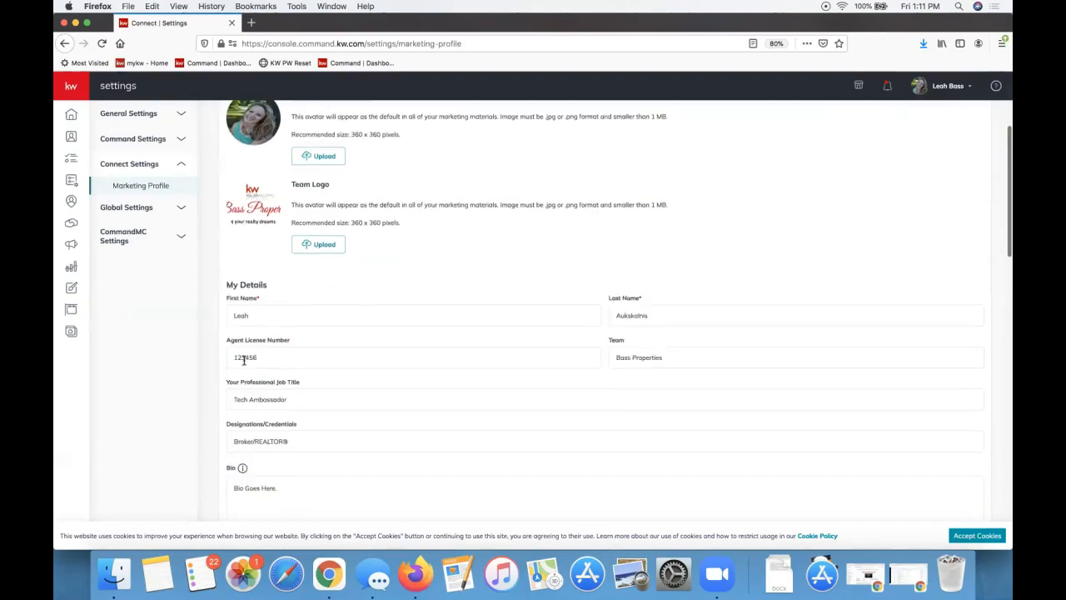
left_click(314, 316)
scroll(316, 322, "down", 2)
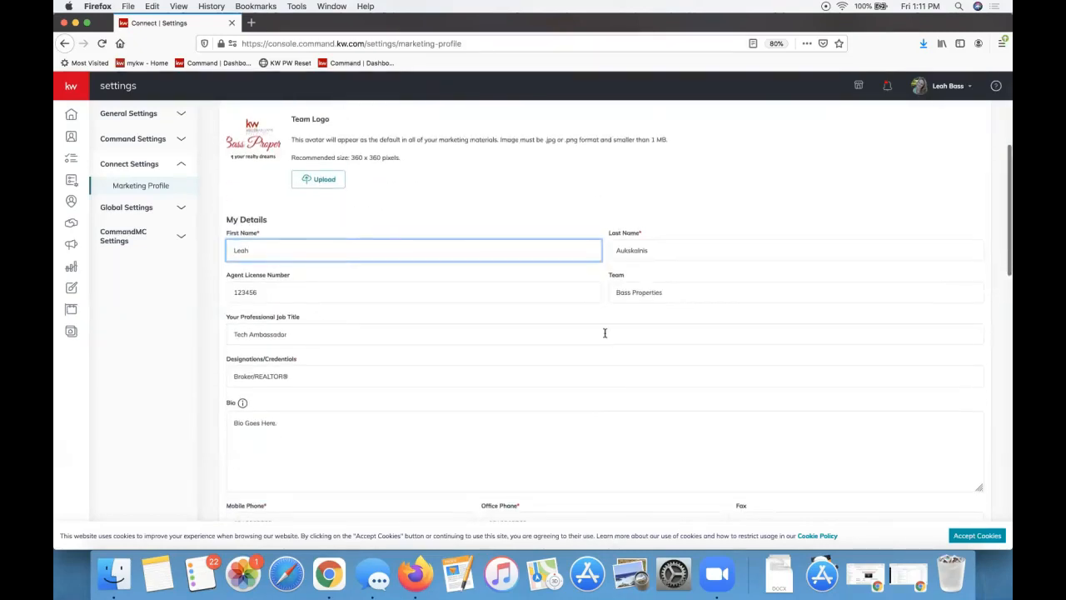
scroll(605, 333, "down", 8)
scroll(605, 333, "down", 1)
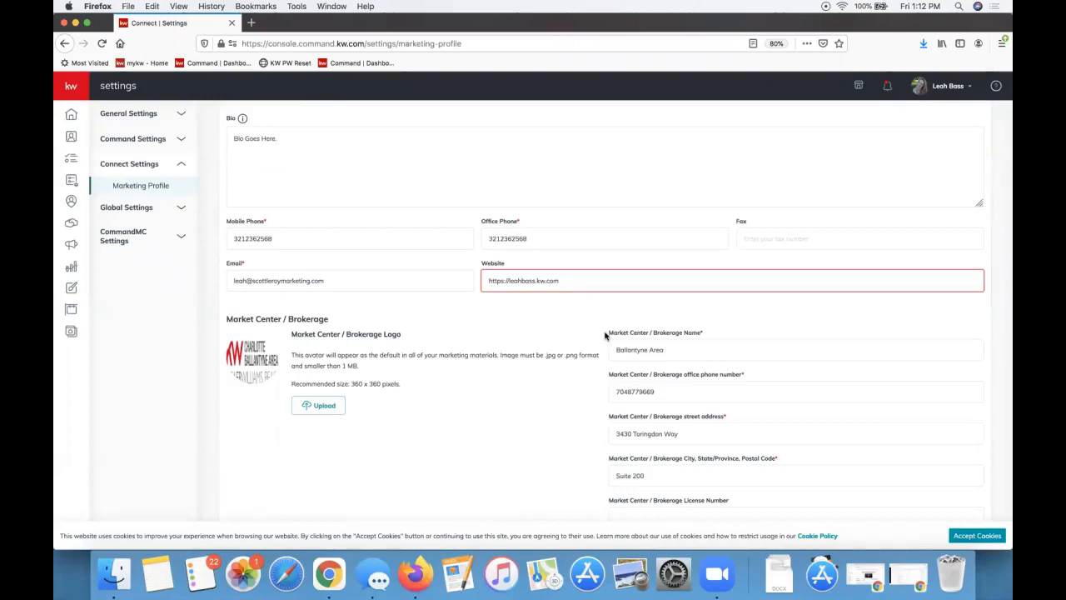
scroll(605, 335, "down", 11)
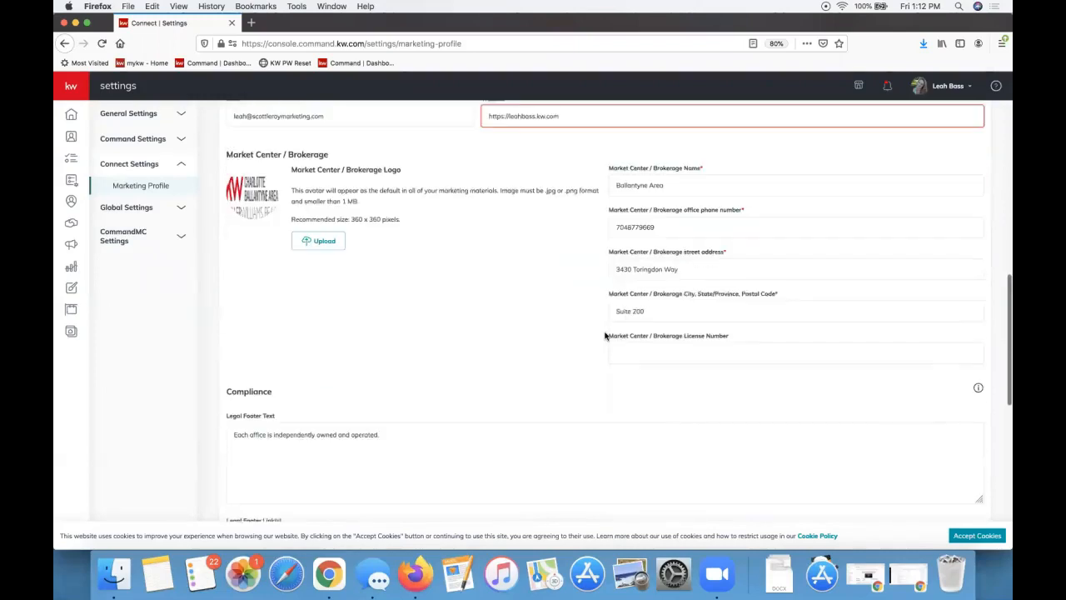
scroll(605, 333, "down", 7)
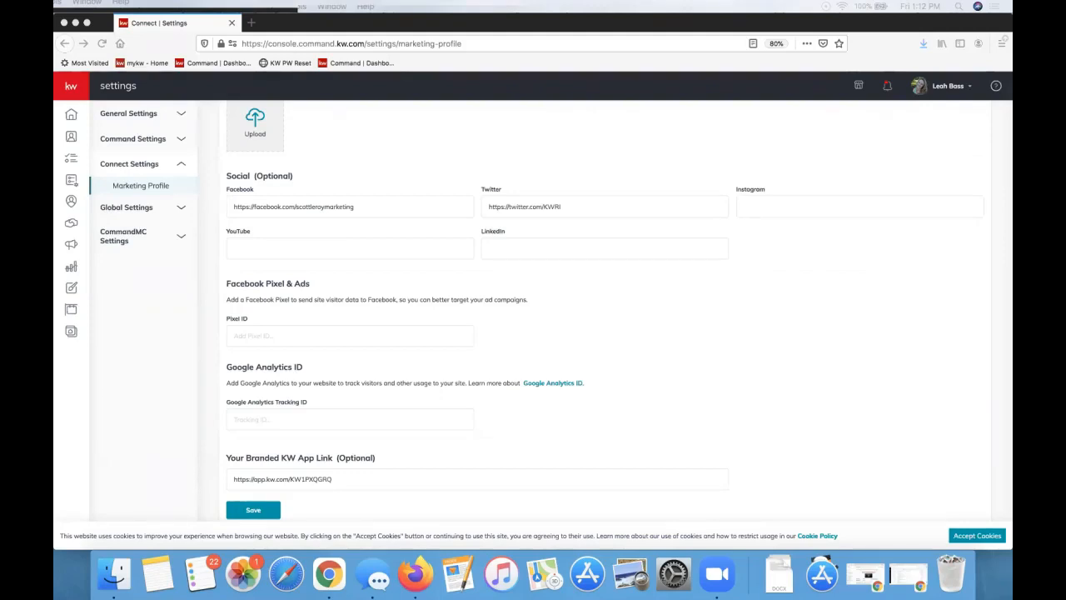
scroll(756, 316, "up", 15)
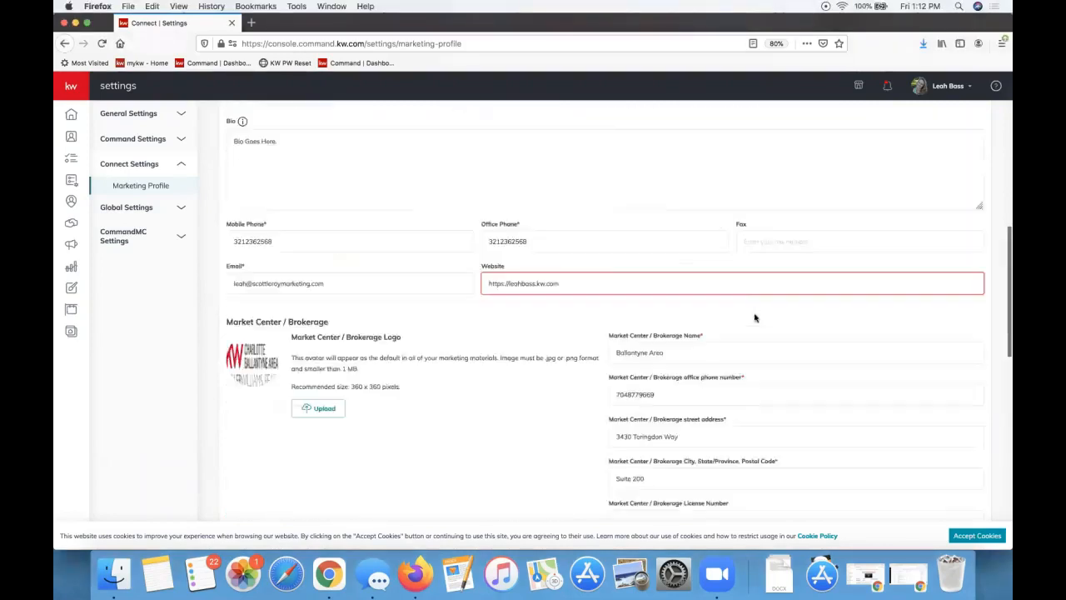
scroll(755, 315, "up", 1)
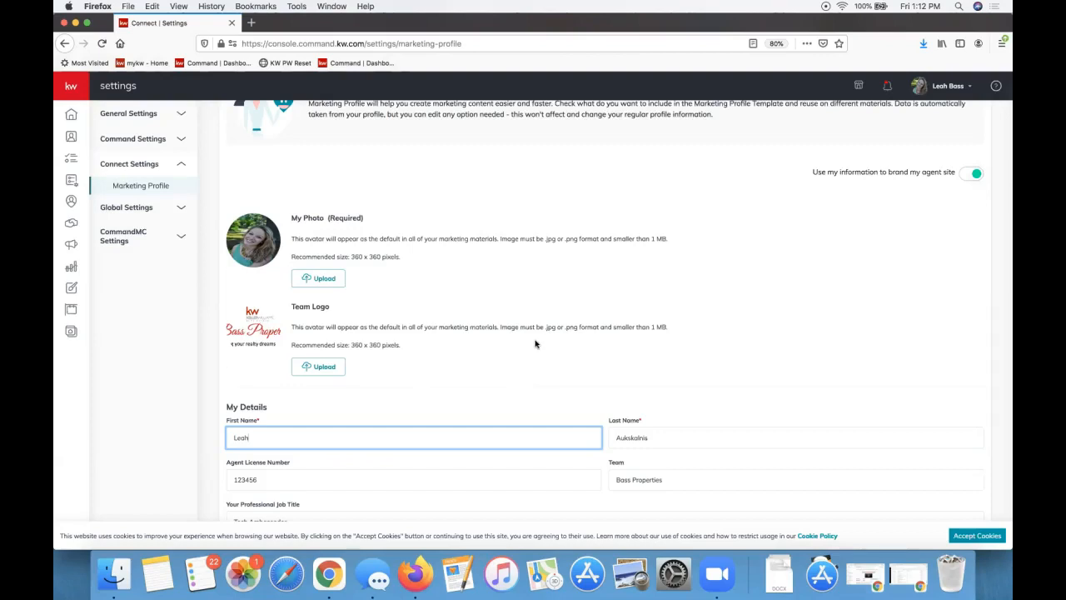
left_click(679, 327)
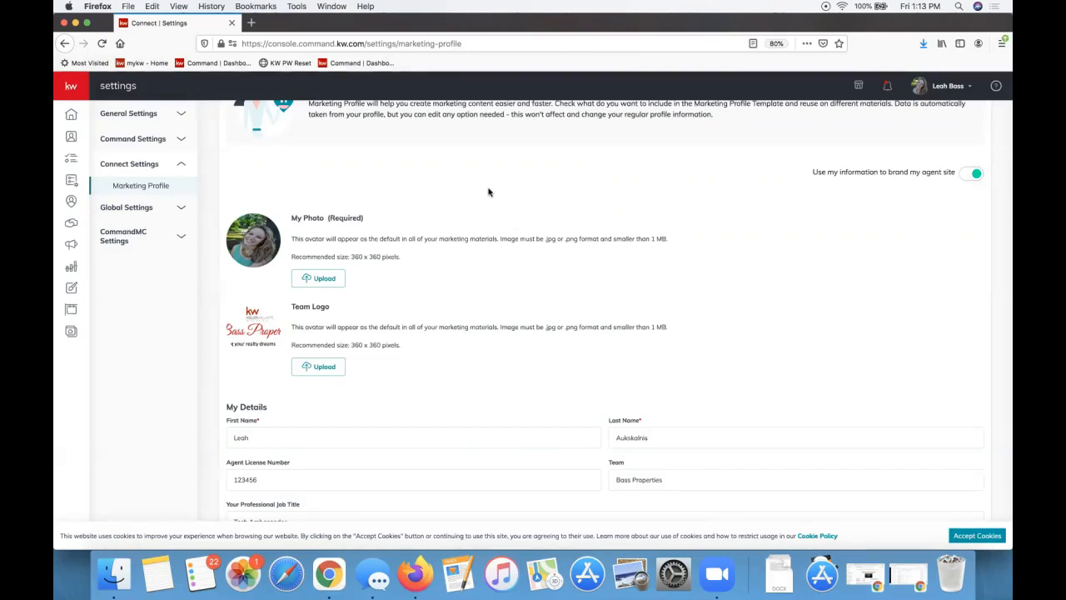
scroll(488, 192, "down", 10)
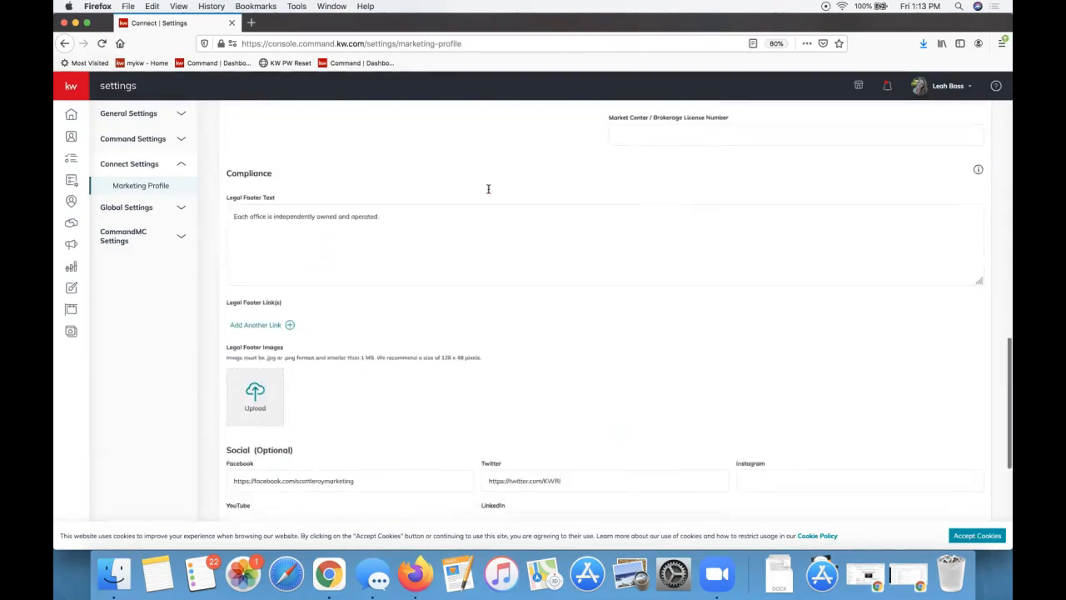
scroll(488, 191, "down", 5)
scroll(488, 193, "down", 3)
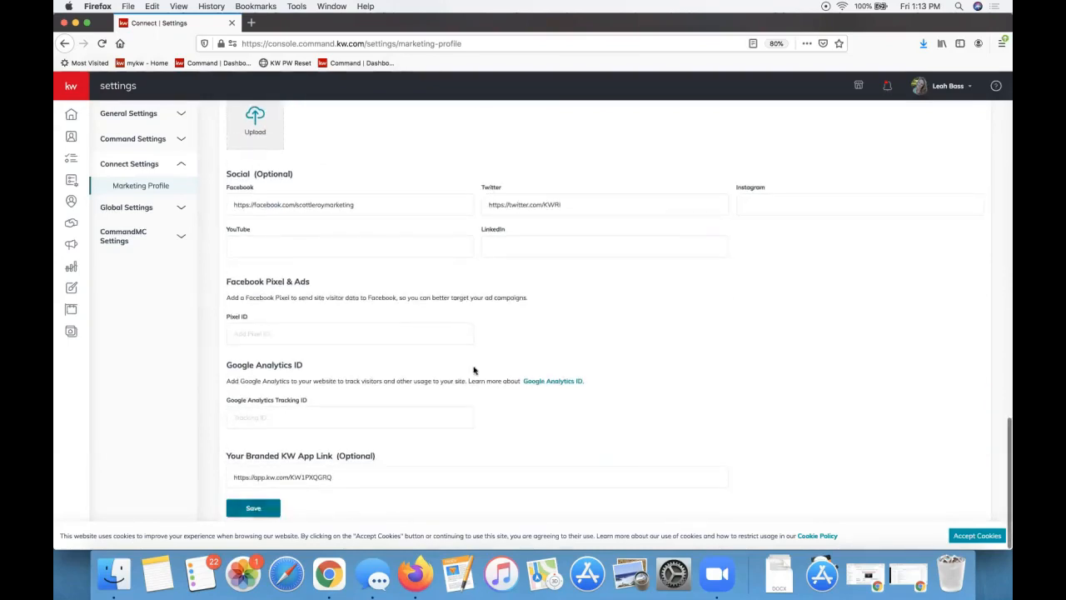
scroll(474, 369, "up", 2)
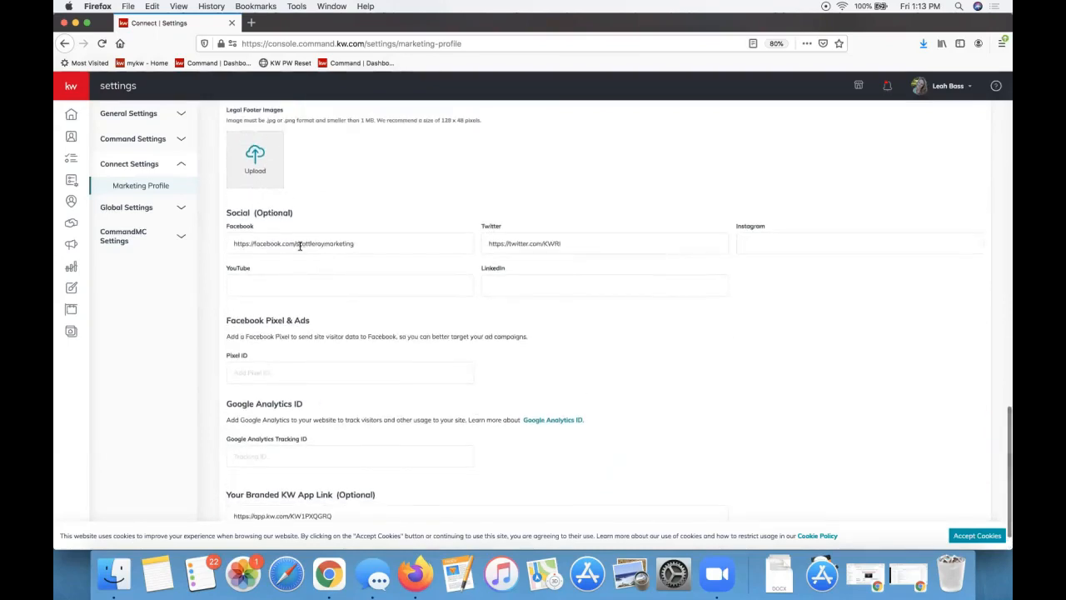
scroll(383, 376, "up", 20)
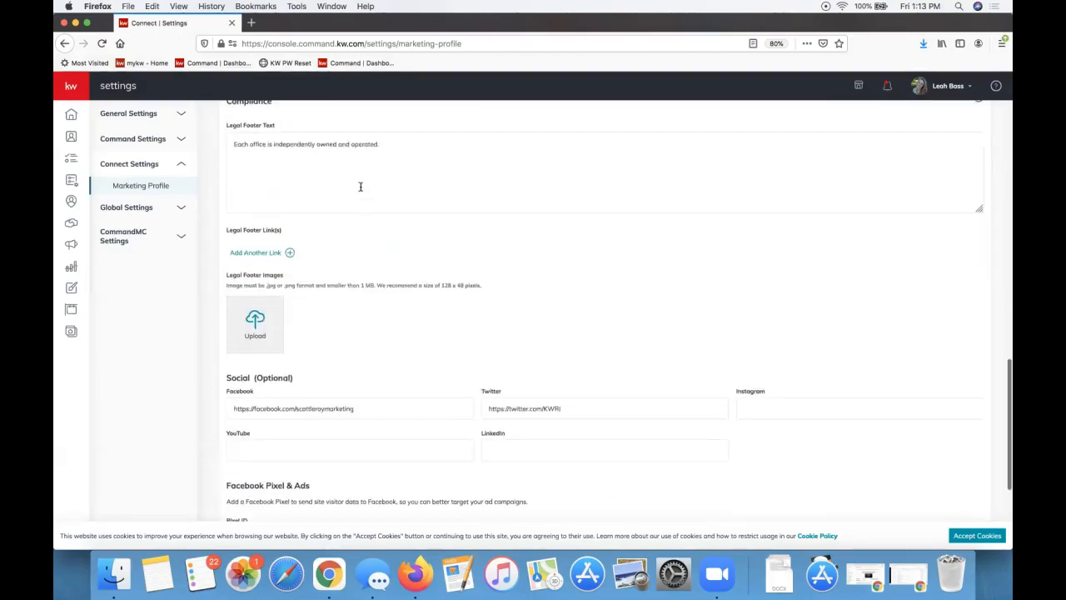
scroll(361, 191, "down", 20)
Save the Marketing Profile and close the 'Marketing Profile' success dialog
left_click(245, 505)
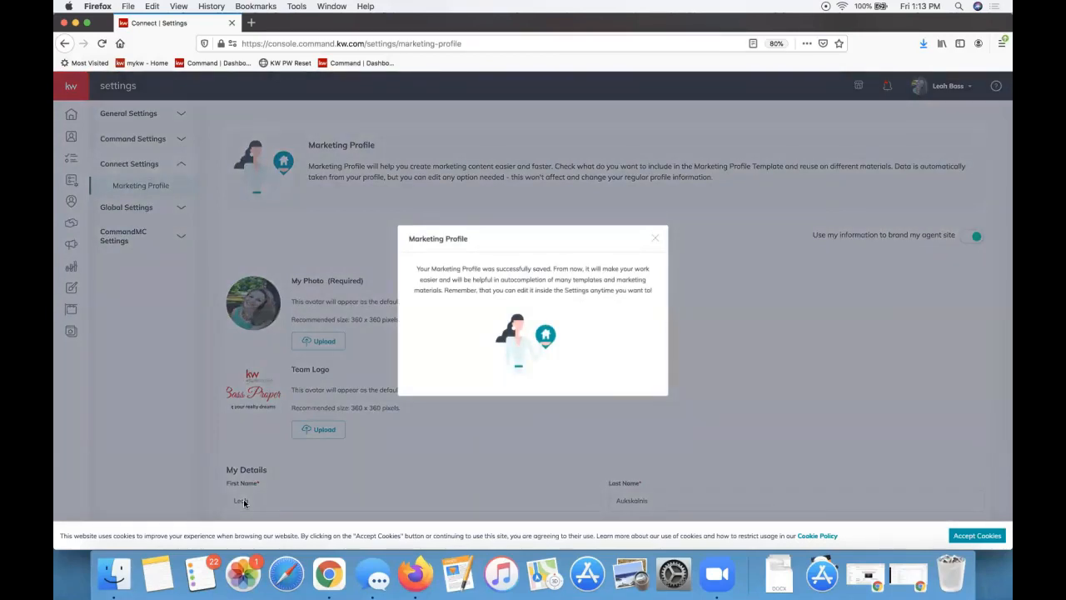
left_click(655, 238)
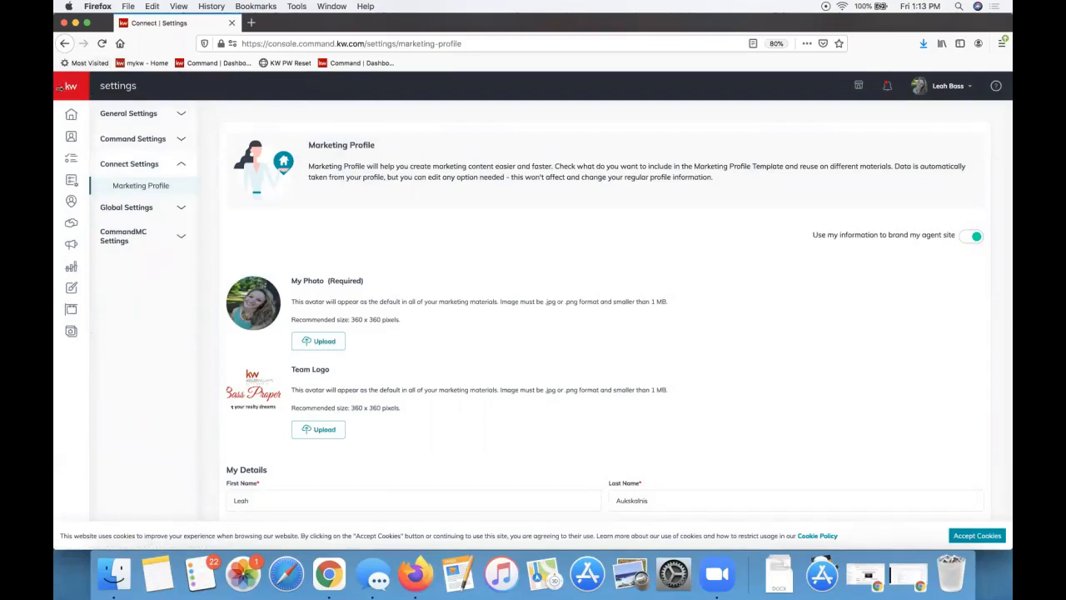
Expand the left navigation sidebar and choose the Listings section
left_click(71, 90)
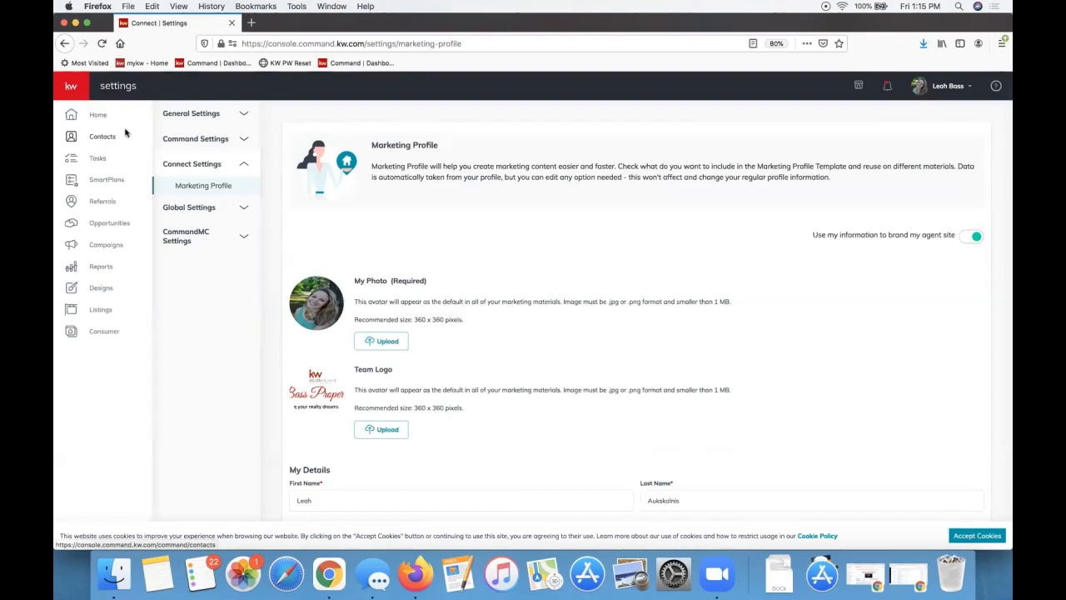
left_click(129, 325)
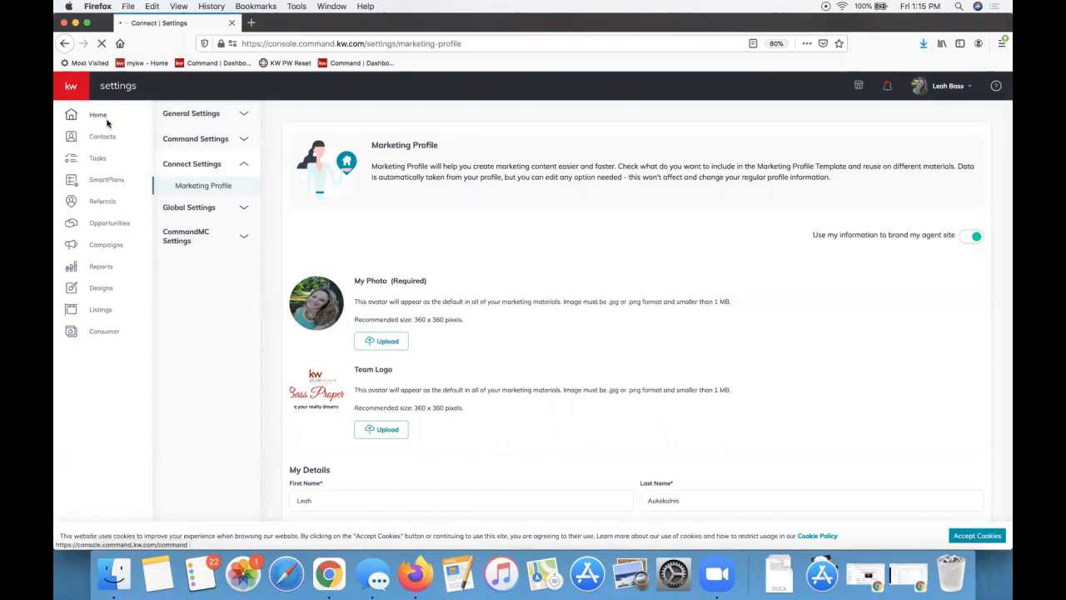
Open Listings on the My KWLS tab, highlight the 'no Listings' message, and choose View All
left_click(101, 309)
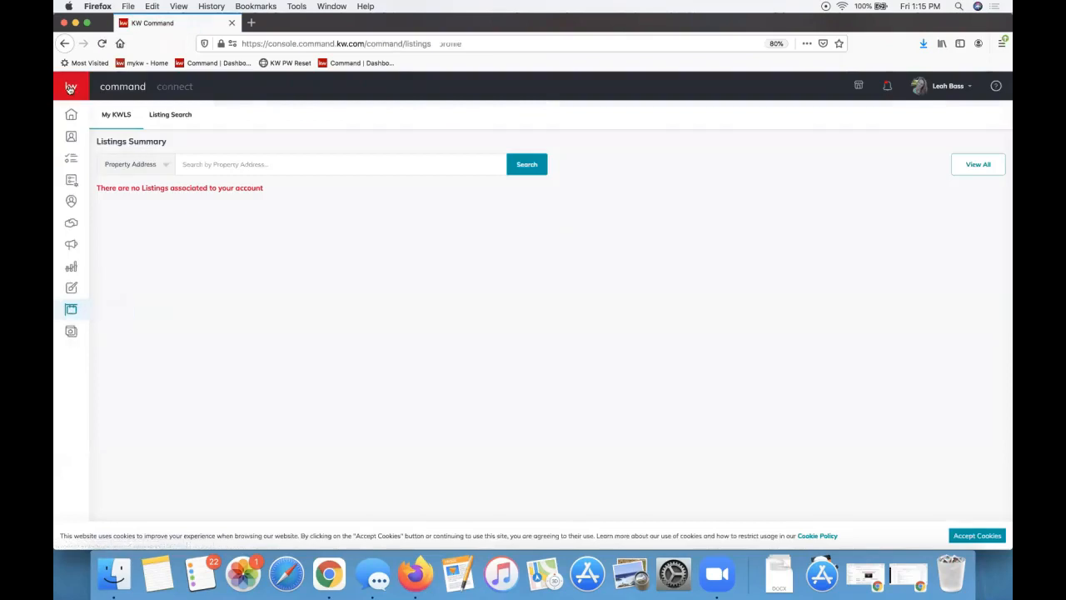
mouse_move(83, 337)
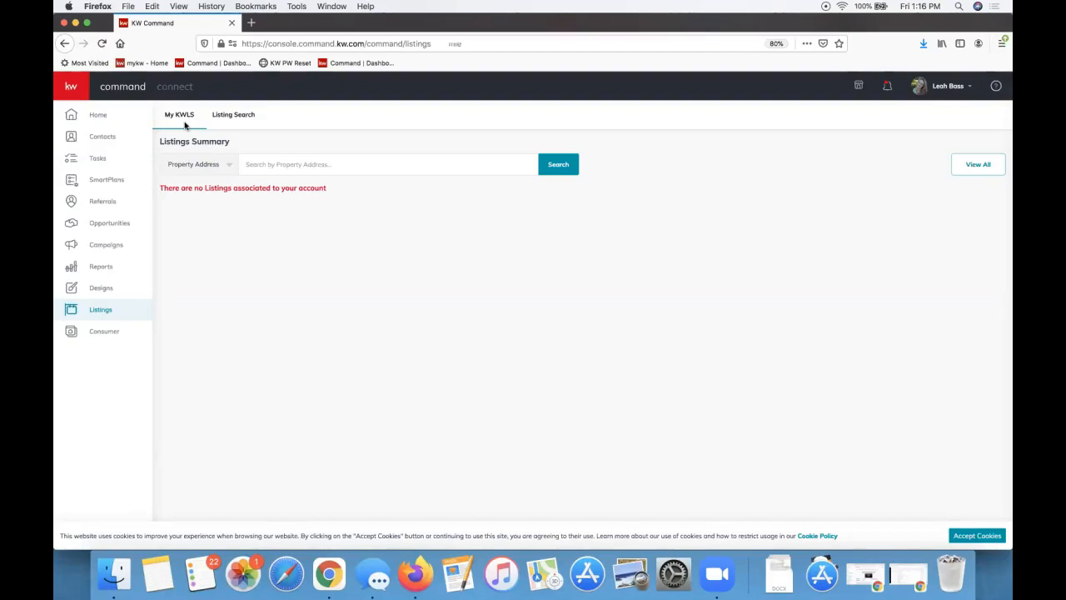
triple_click(179, 192)
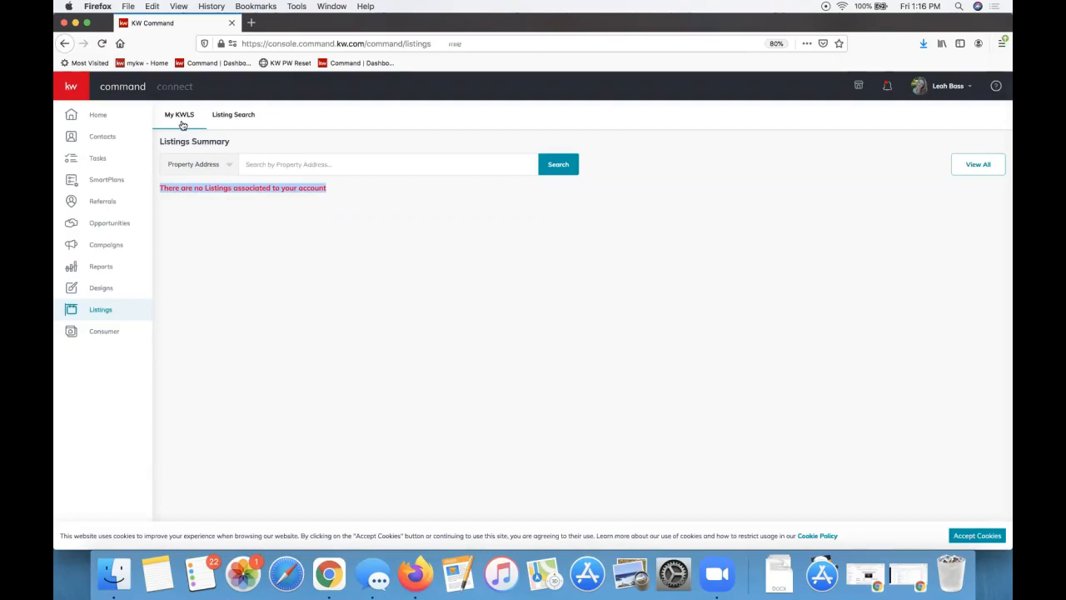
left_click(978, 166)
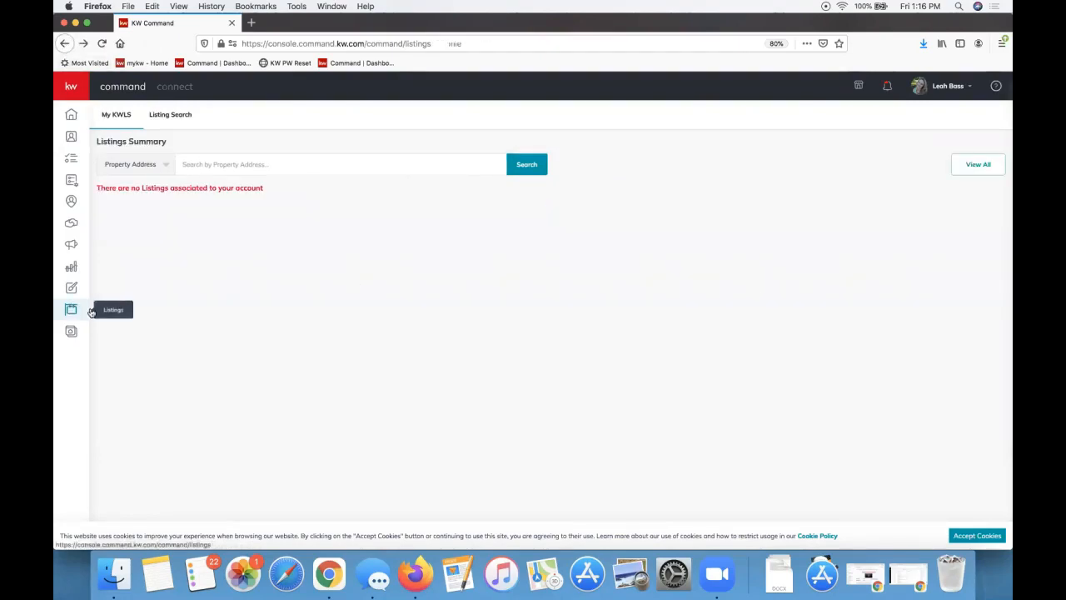
left_click(972, 171)
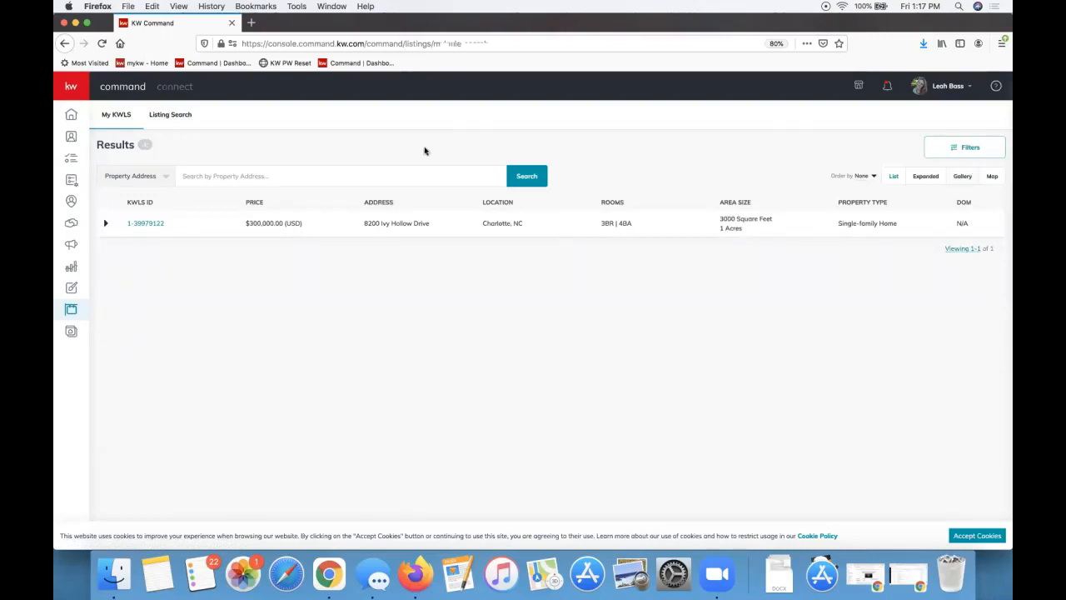
Switch to map-based Listing Search, allow location access, and show the Property Address search-type options
left_click(165, 116)
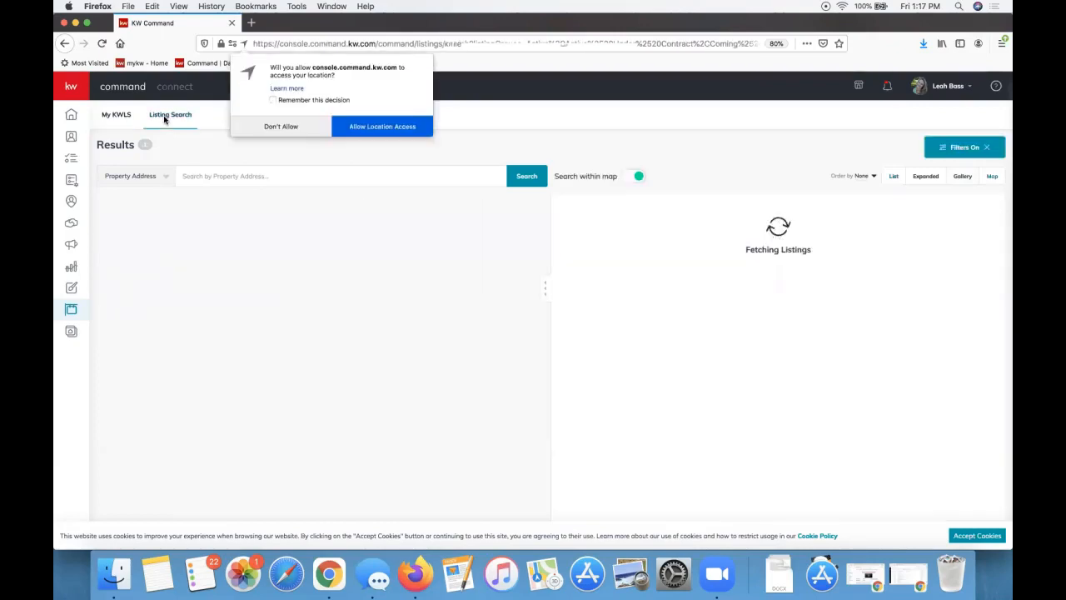
left_click(375, 135)
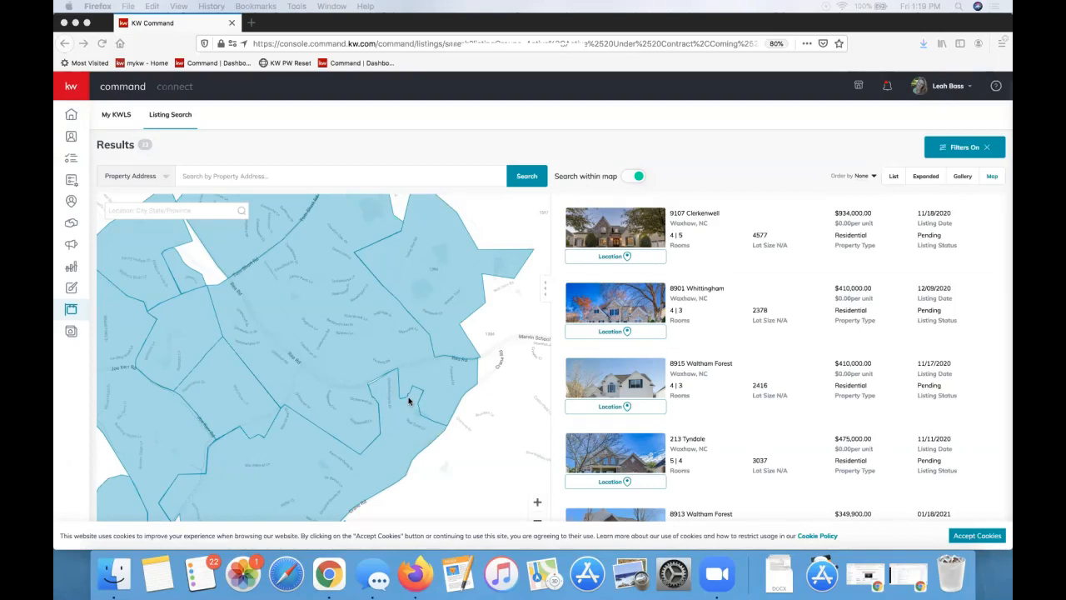
left_click(250, 180)
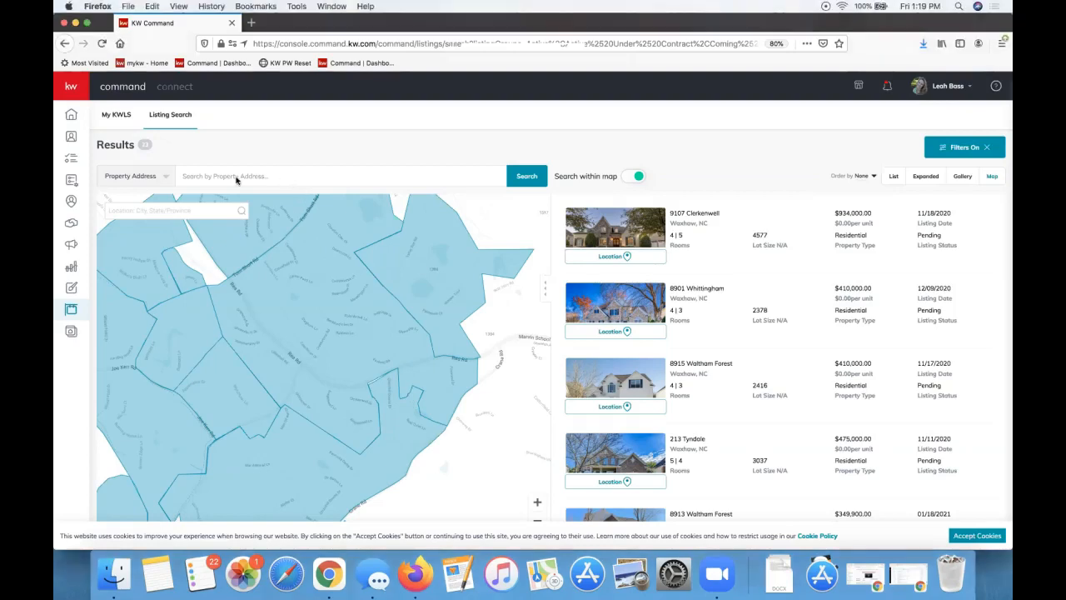
left_click(159, 179)
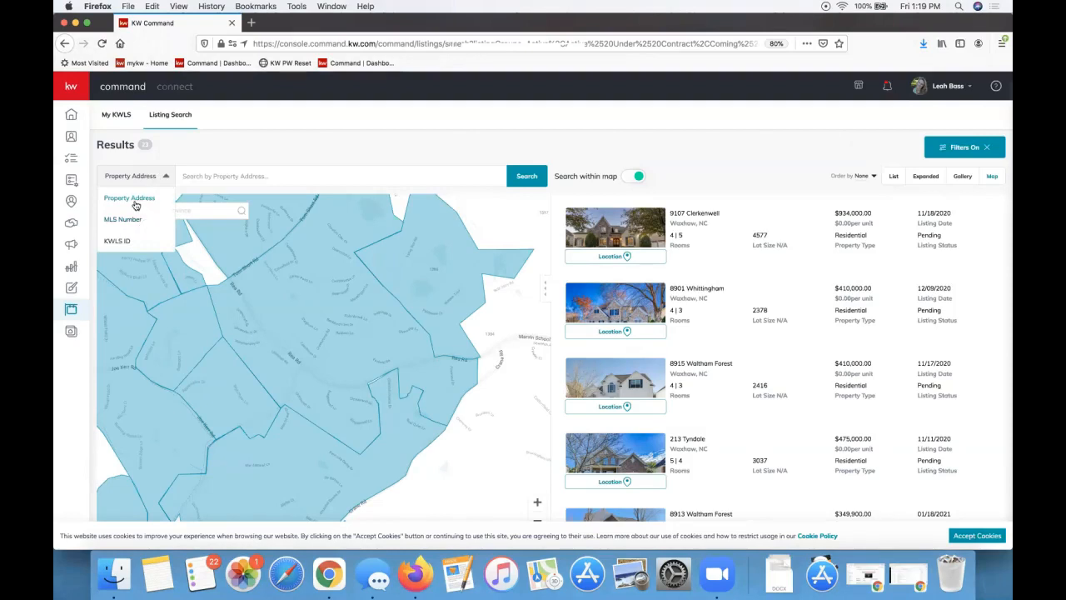
Dismiss the search-type dropdown and open the Help & Information panel from the ? icon
left_click(258, 175)
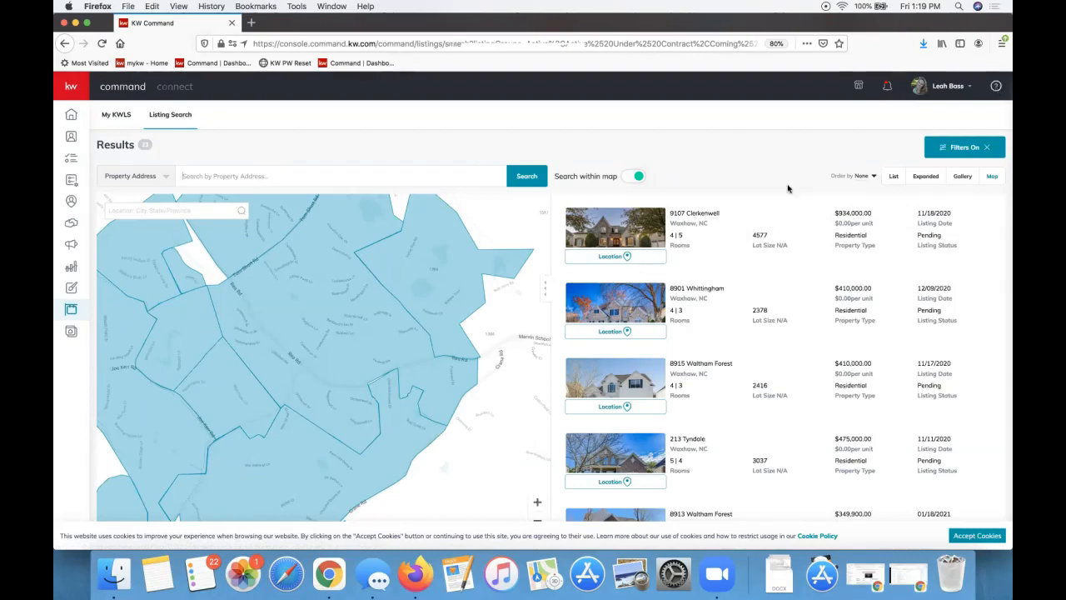
left_click(996, 88)
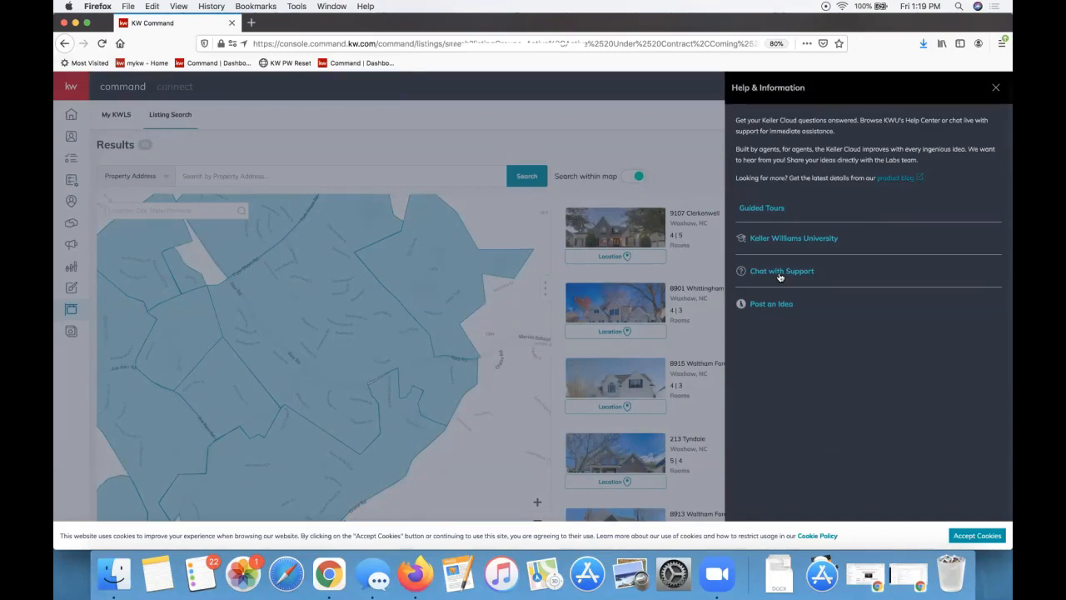
Close the Help & Information panel, reopen it, then close it again to show the Waxhaw results
left_click(624, 195)
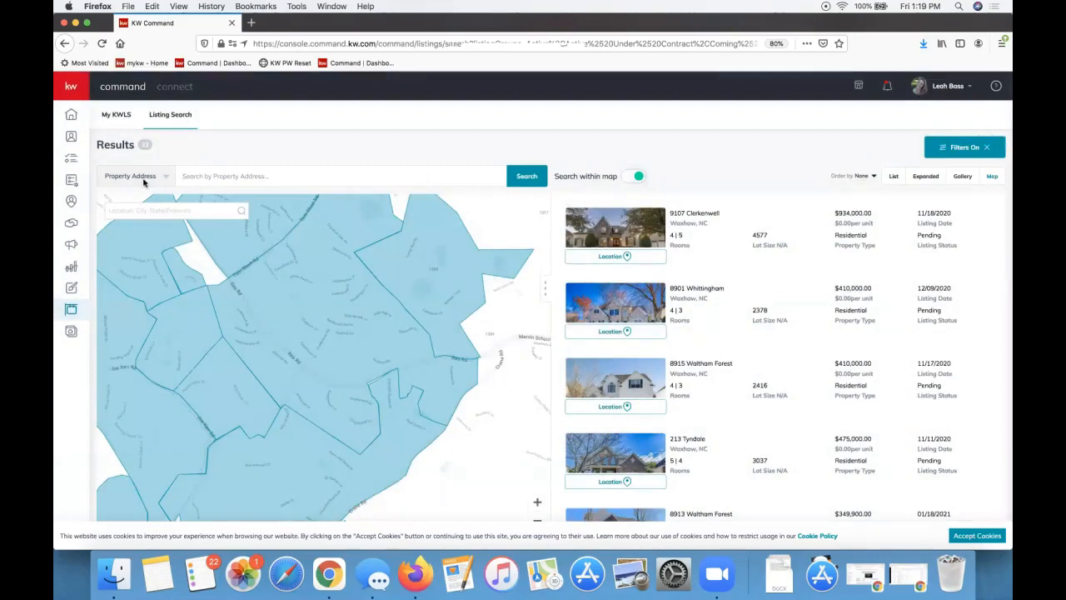
left_click(997, 86)
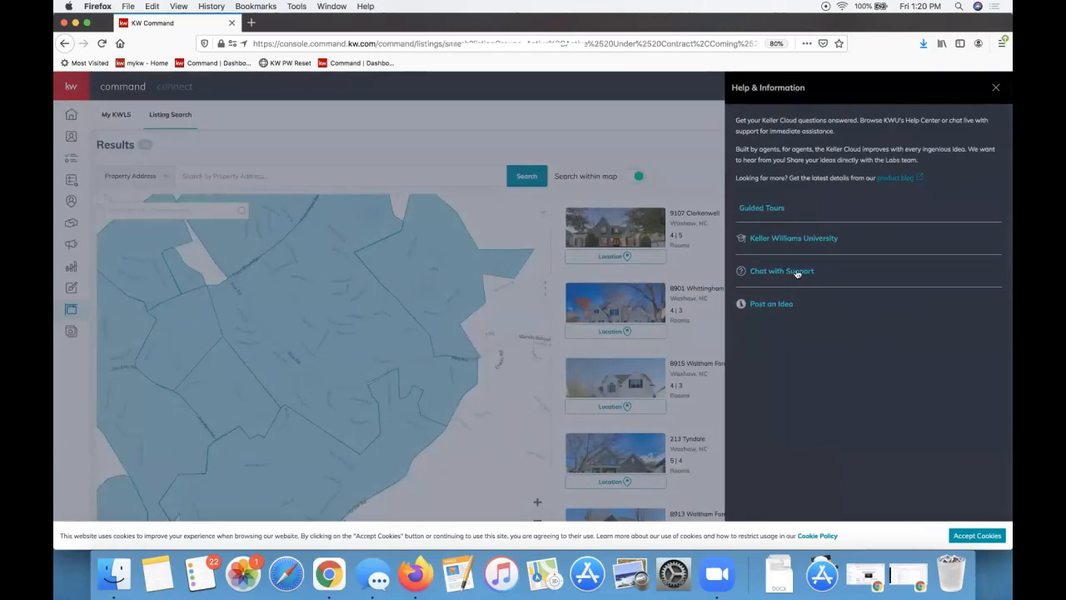
left_click(586, 135)
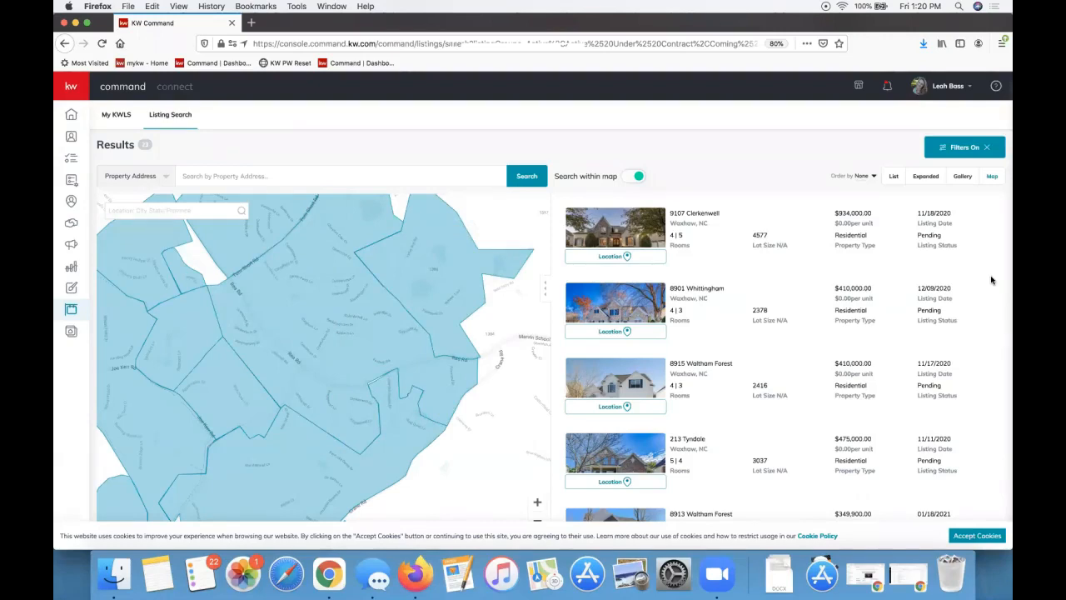
Go to the Consumer landing pages list and start creating a new site
left_click(70, 333)
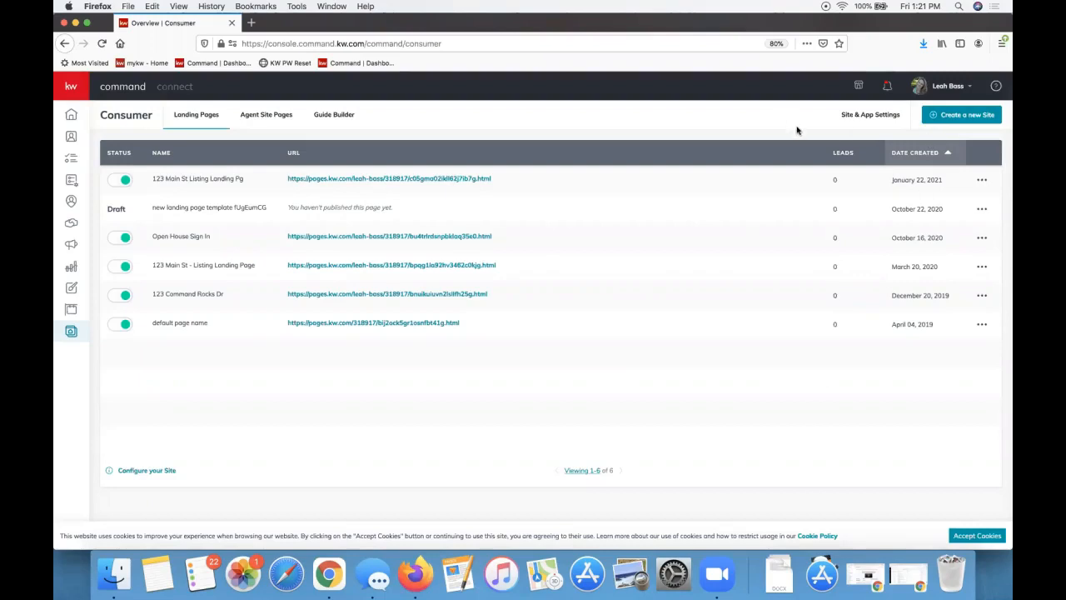
left_click(966, 117)
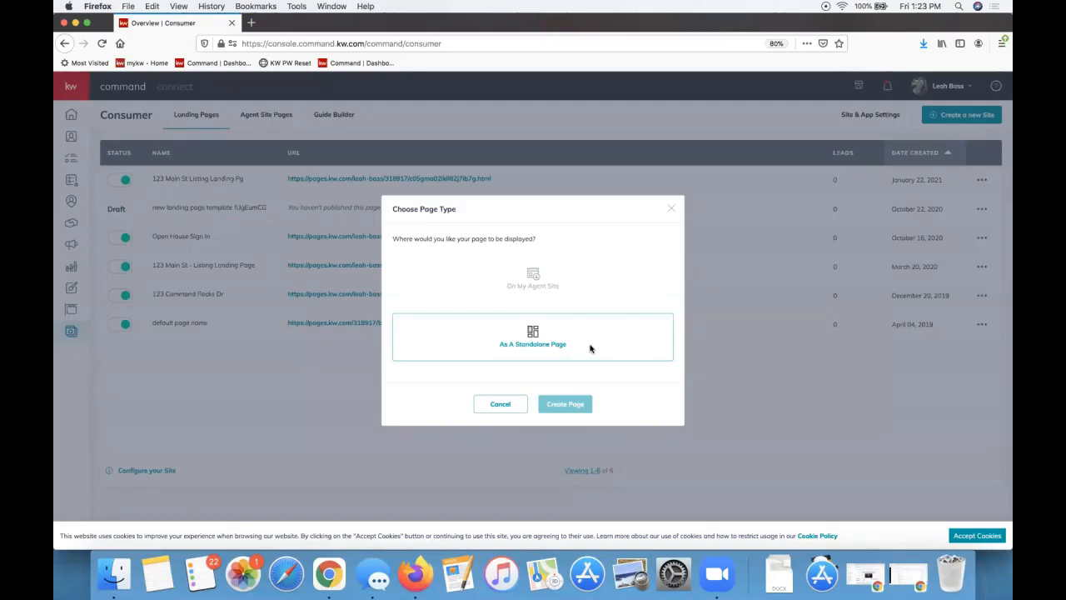
Create the new landing page as a standalone page
left_click(590, 348)
left_click(567, 405)
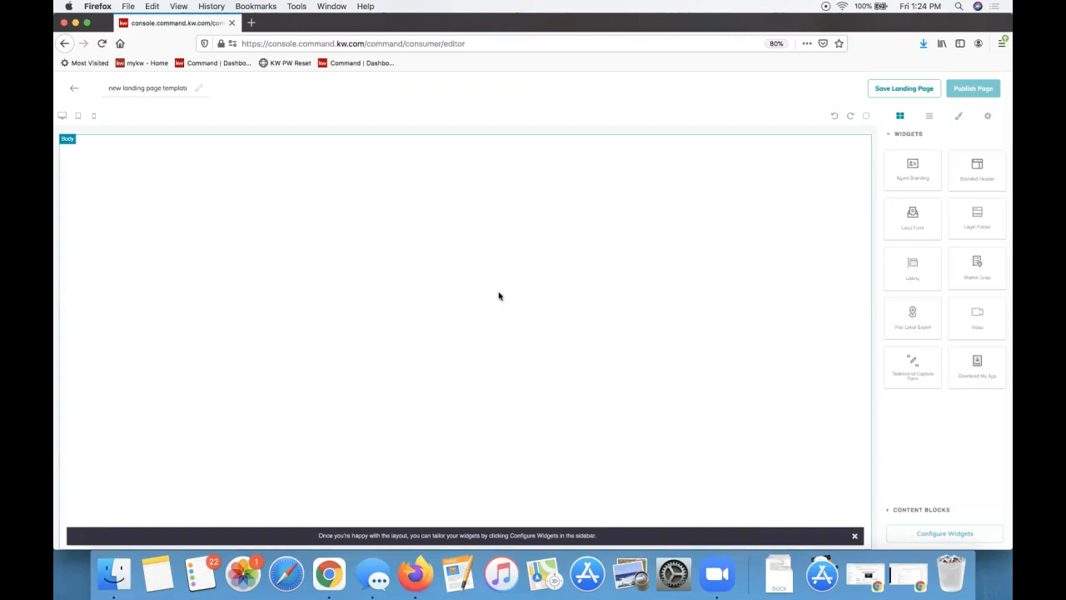
Replace the page title with '123 Main St - Just Listed'
triple_click(165, 88)
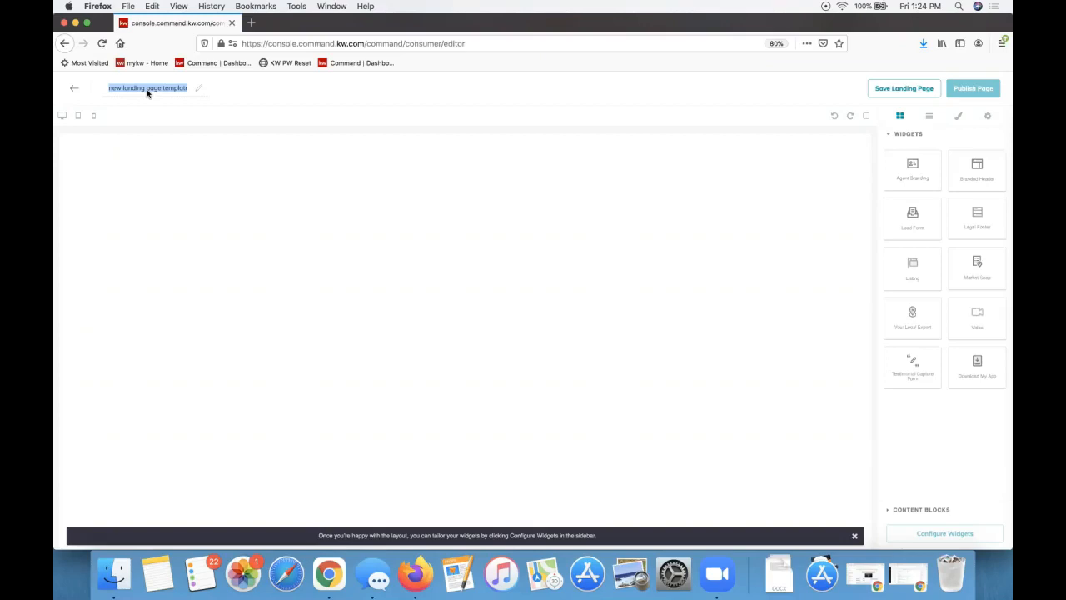
triple_click(146, 90)
type("123 Main St - Just Listed")
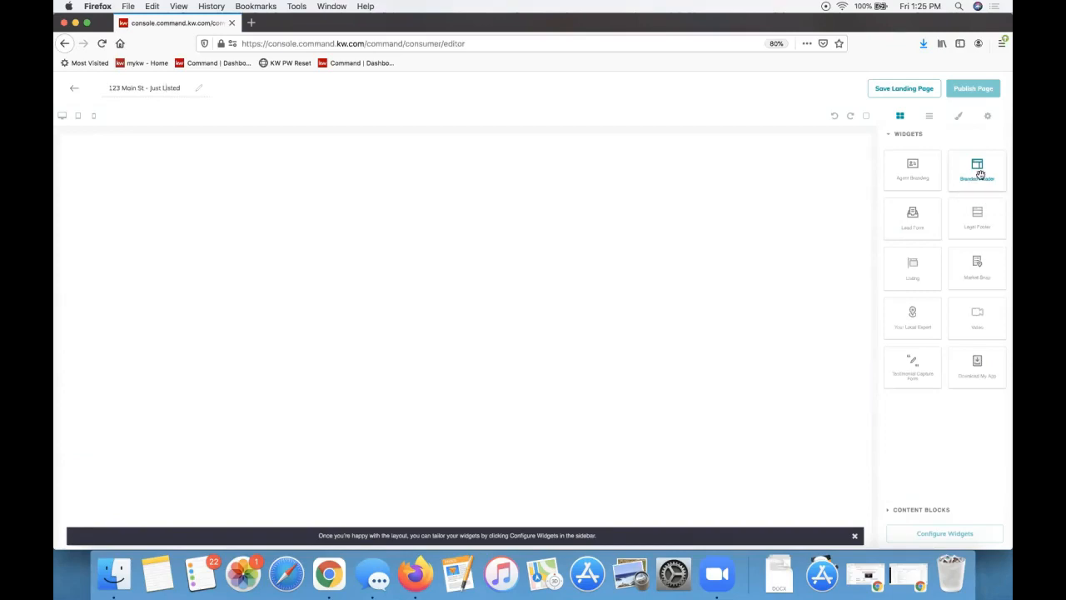
left_click_drag(978, 180, 558, 170)
Dismiss the dictionary lookup popup covering the page editor
left_click(949, 144)
left_click(925, 136)
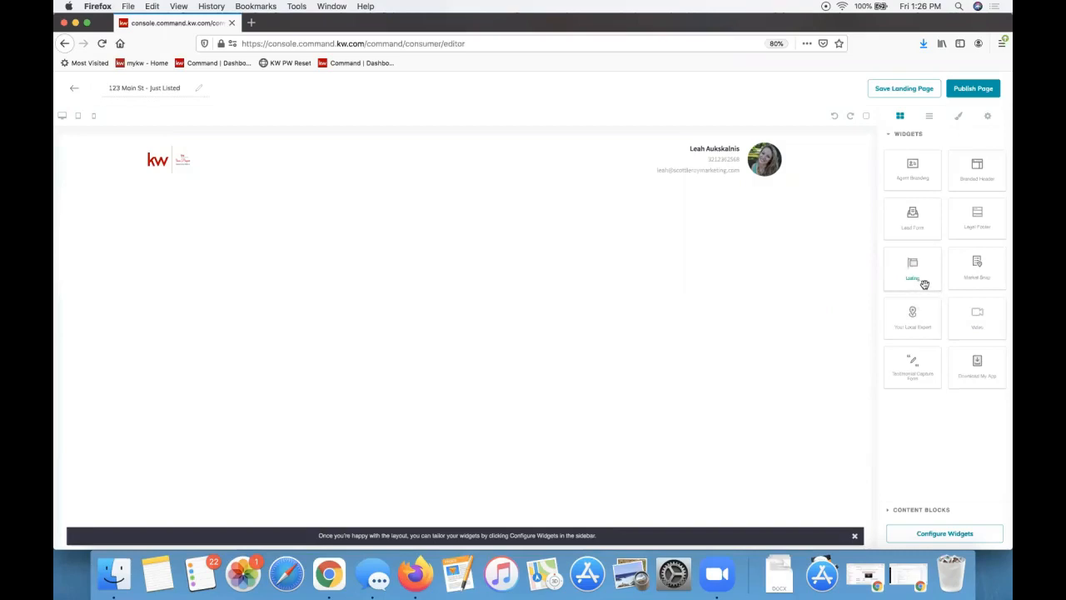
Drop a Listing widget below the header, showing the 300 Hilltop View sample listing
left_click_drag(914, 275, 733, 216)
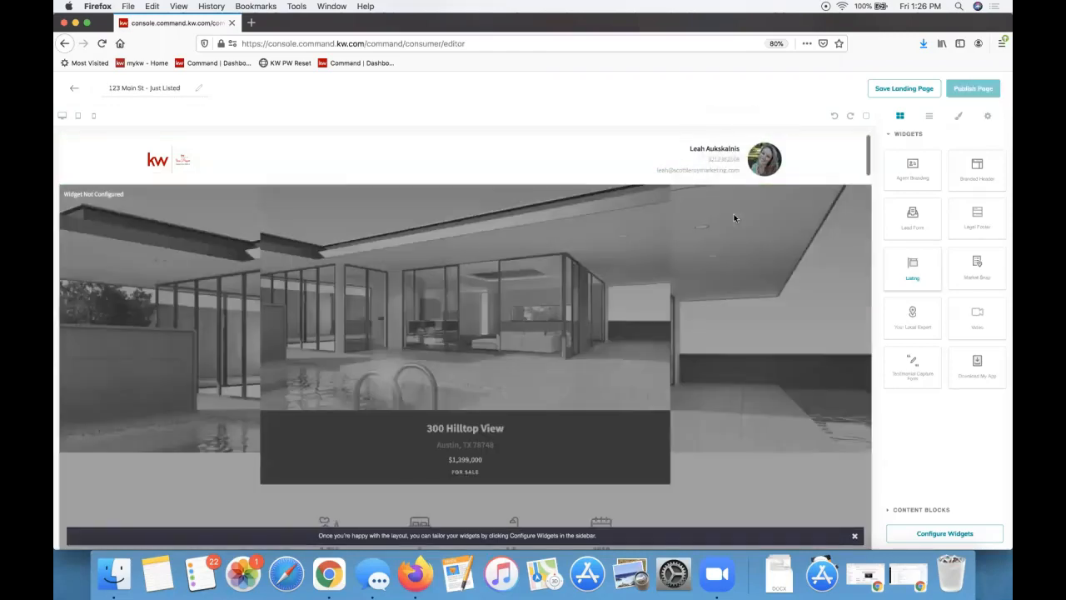
scroll(597, 276, "down", 2)
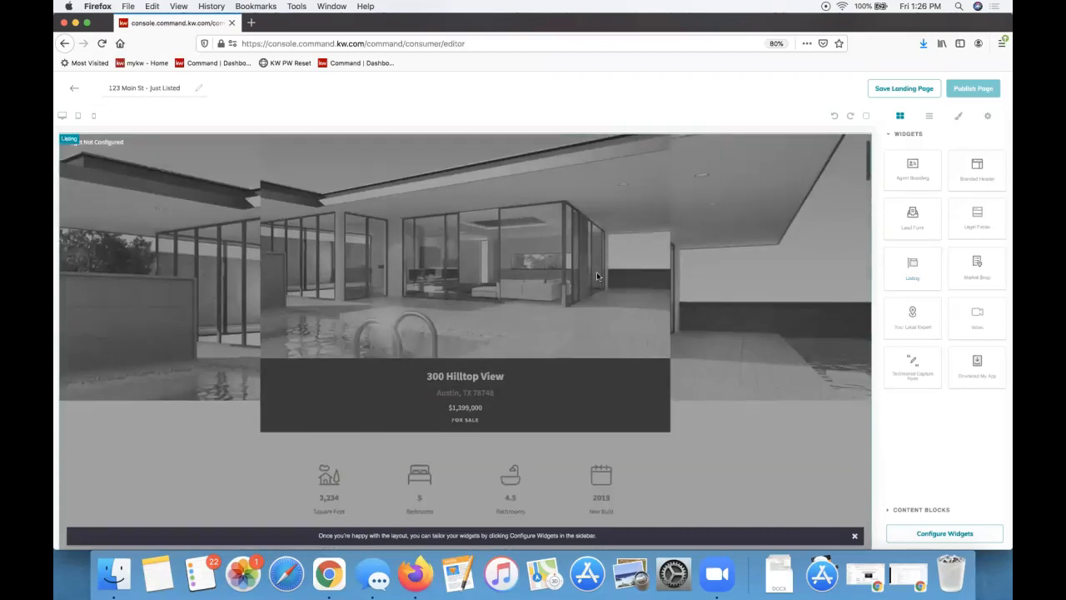
scroll(597, 276, "down", 10)
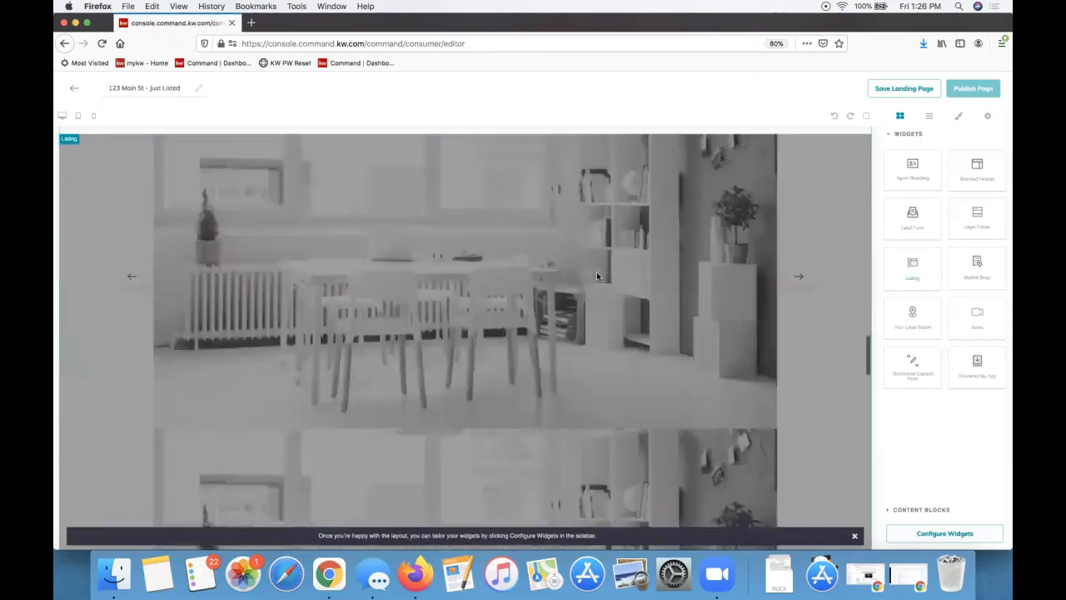
scroll(597, 272, "up", 12)
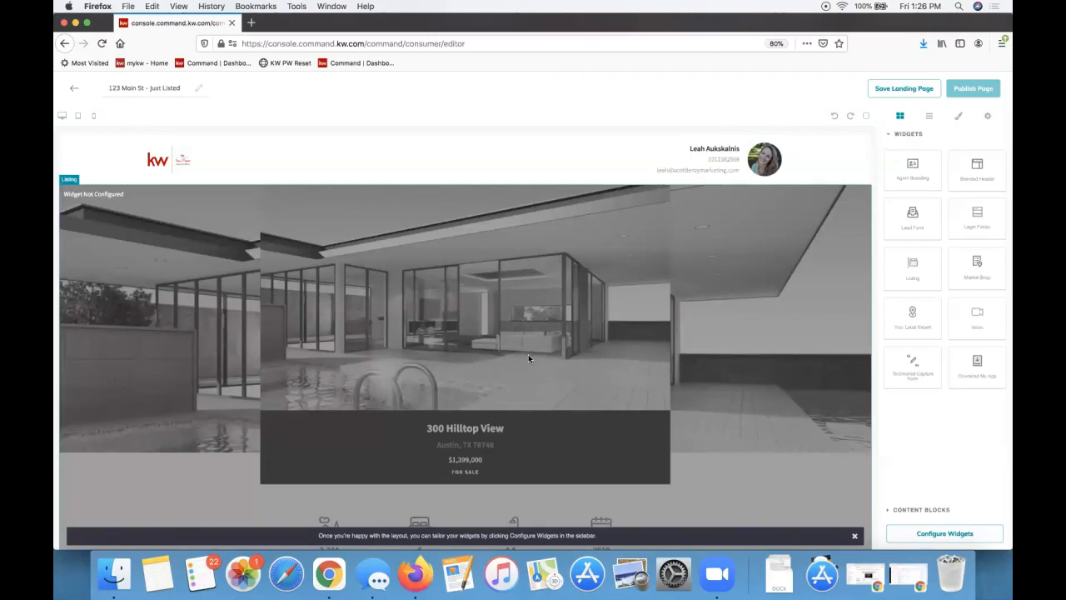
scroll(597, 285, "down", 5)
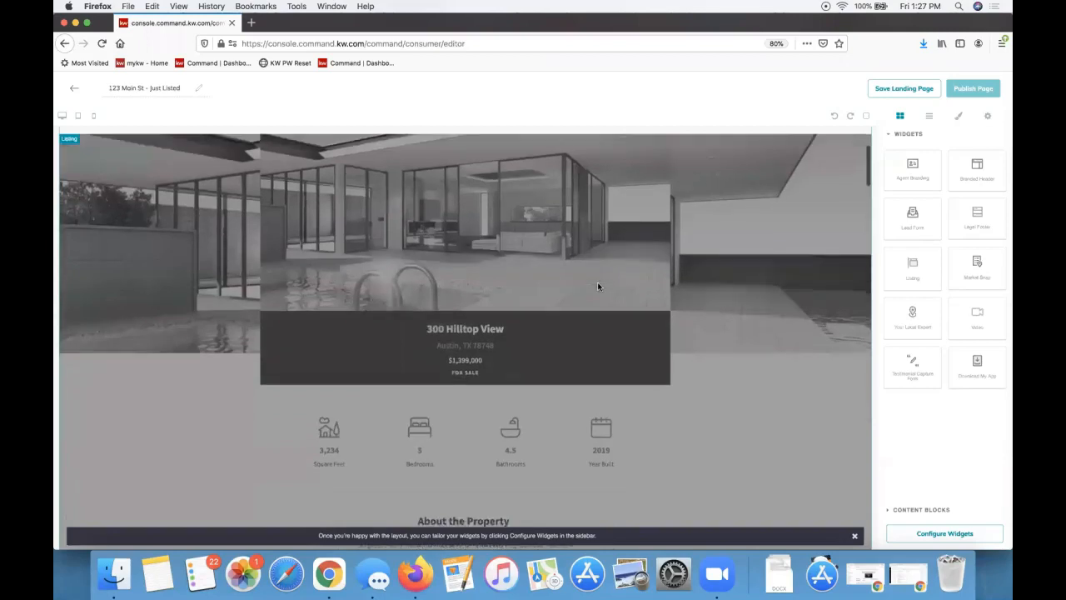
scroll(598, 286, "down", 10)
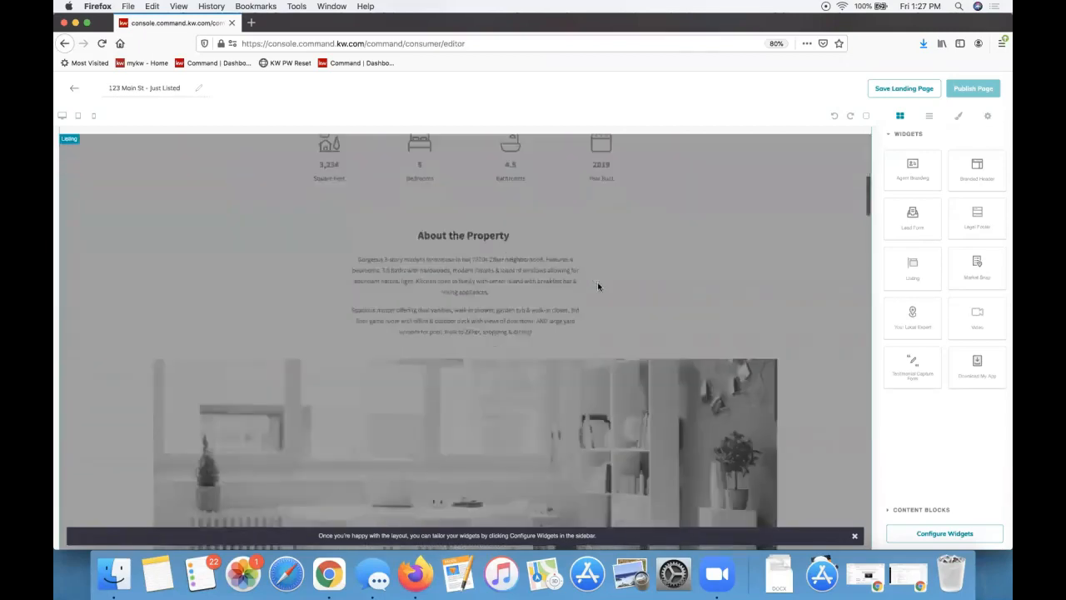
scroll(597, 286, "down", 10)
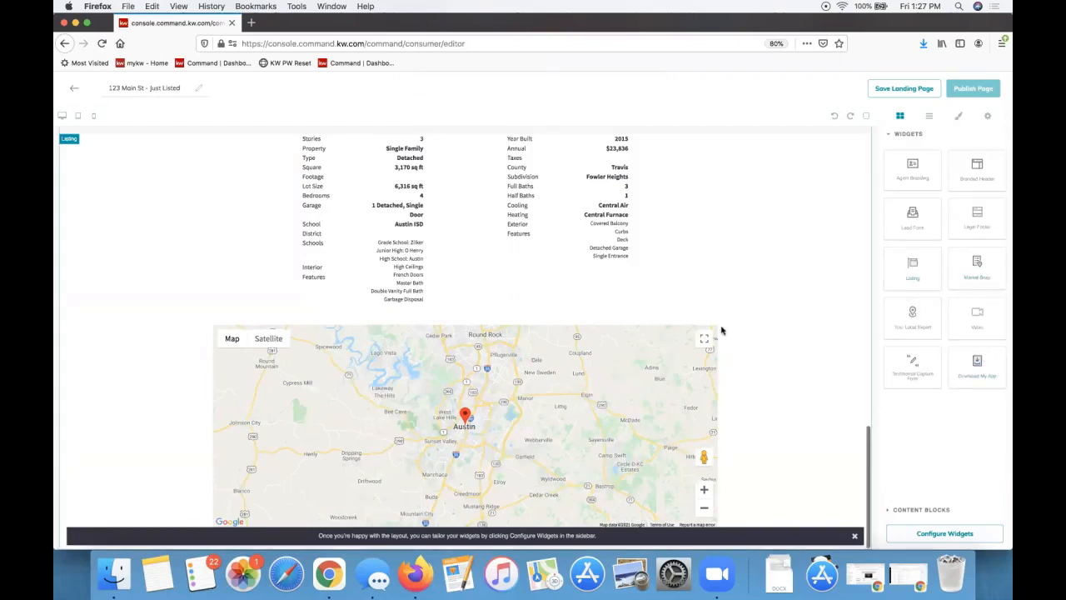
left_click(858, 536)
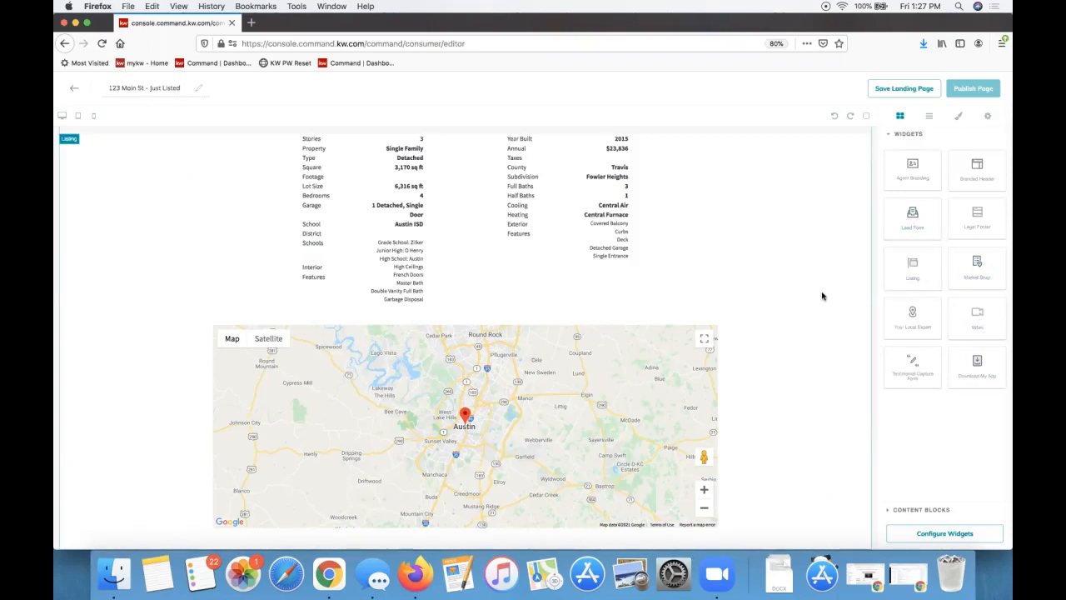
left_click_drag(894, 244, 766, 463)
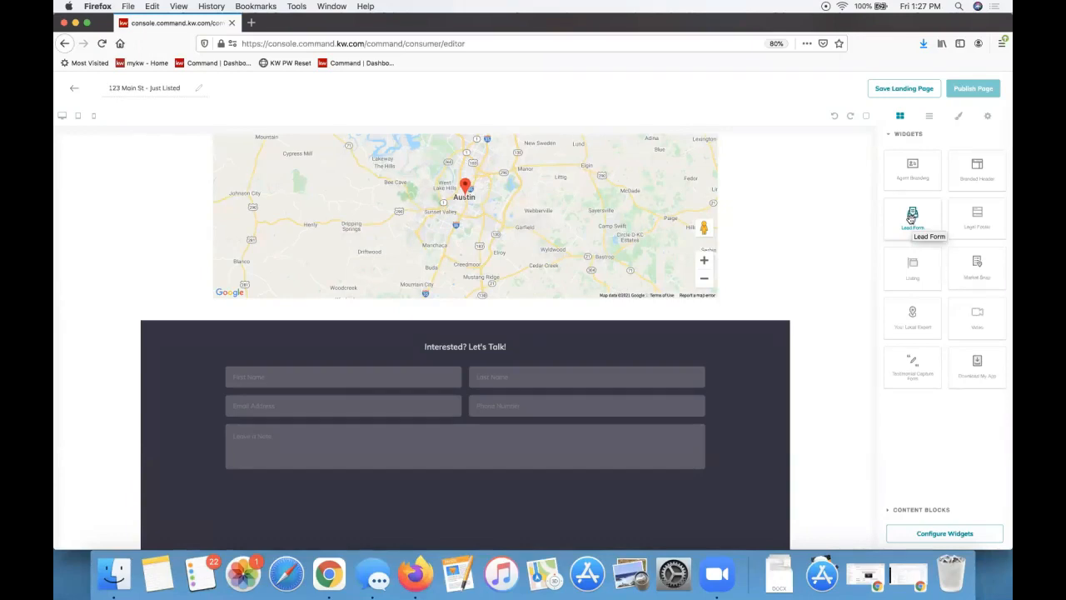
scroll(664, 312, "up", 15)
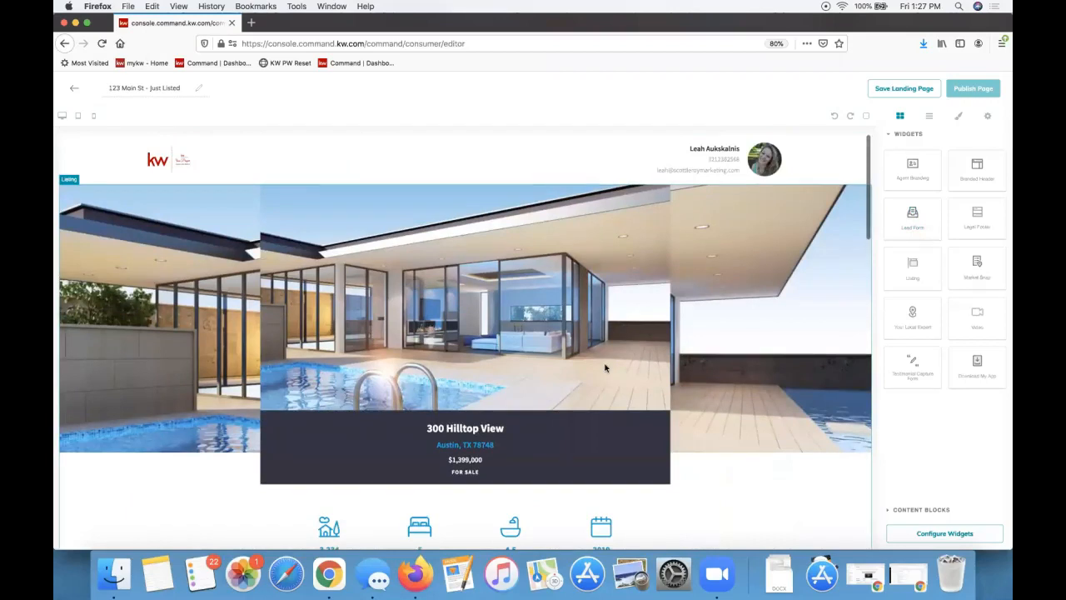
scroll(606, 366, "down", 5)
scroll(605, 366, "down", 10)
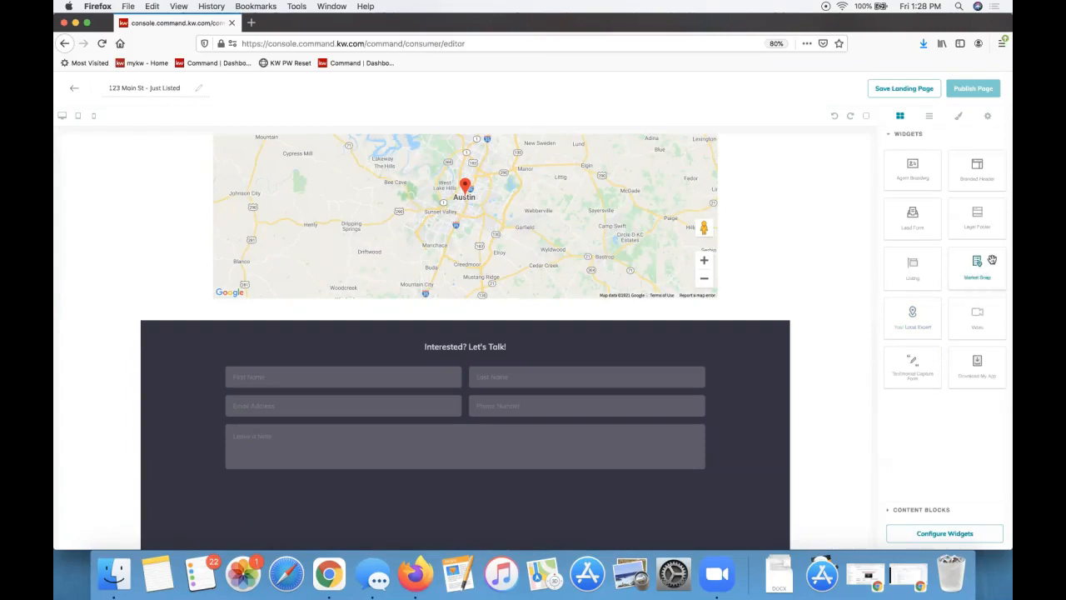
Place the Market Snap widget below the lead form, showing Barton Hills Neighborhood Trends
left_click_drag(993, 260, 747, 403)
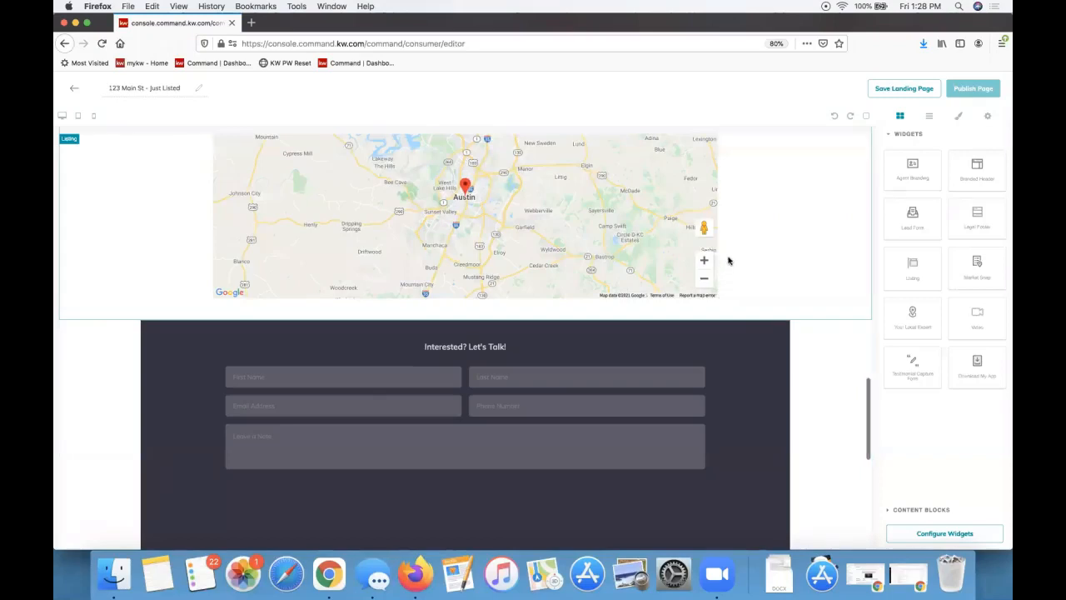
scroll(728, 260, "down", 5)
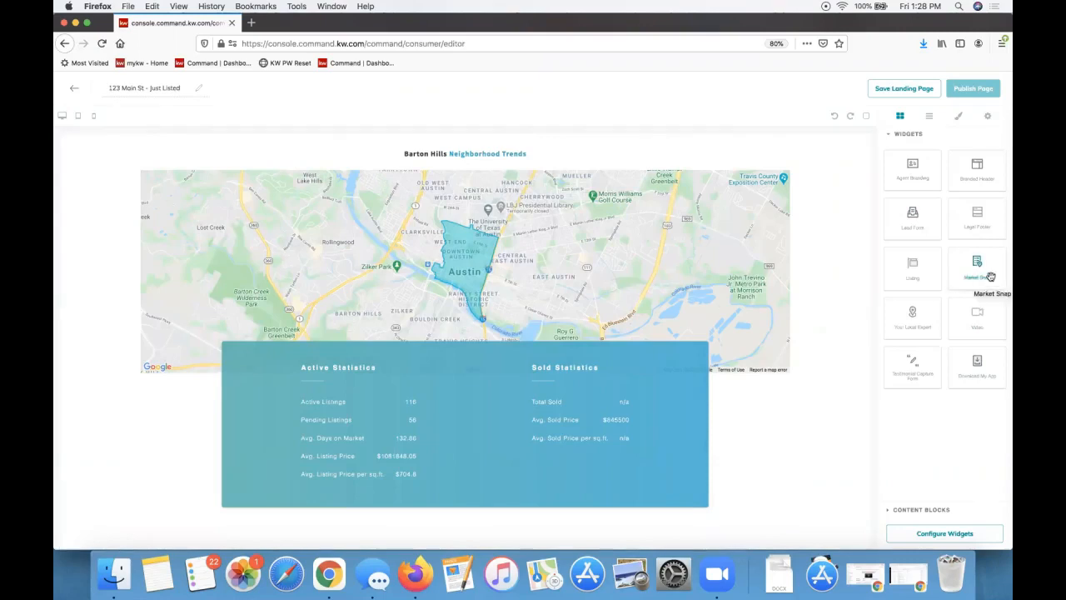
left_click_drag(991, 276, 645, 288)
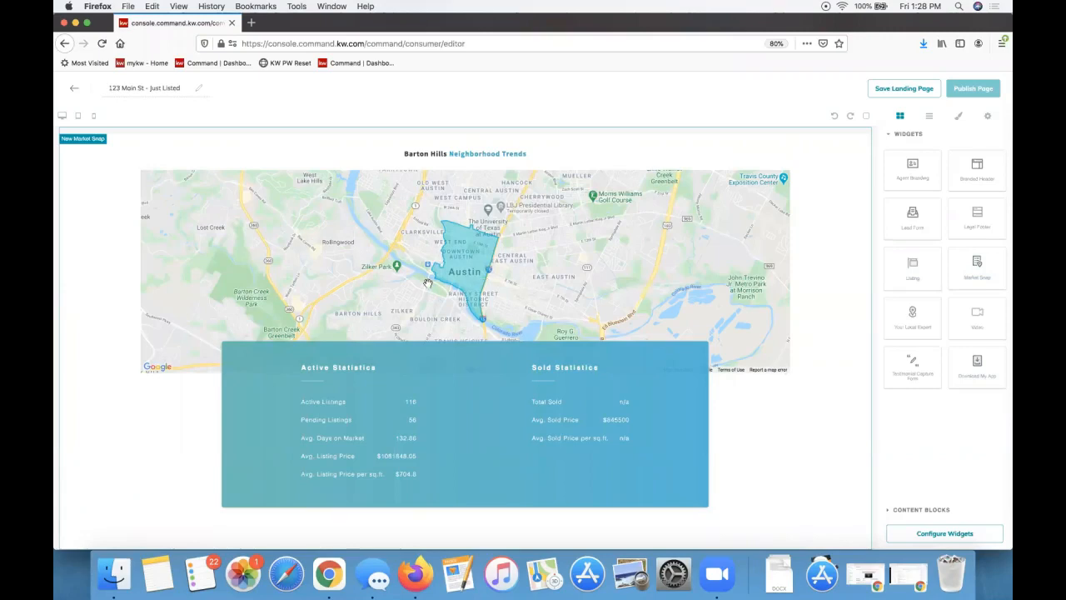
scroll(574, 266, "down", 2)
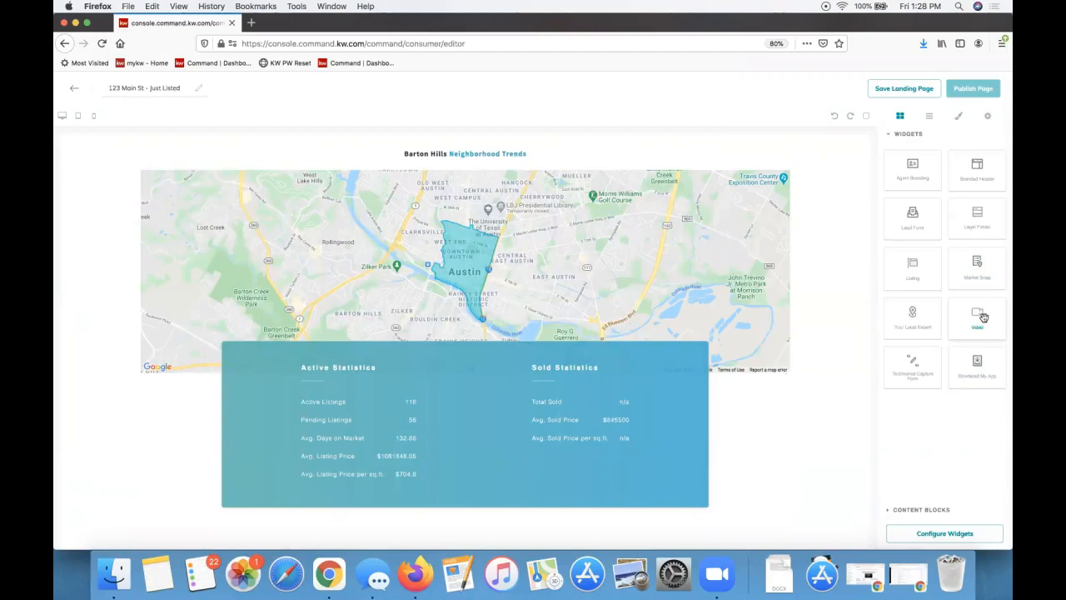
Drop a Video widget with placeholder headline above the Market Snap section
left_click_drag(984, 318, 745, 165)
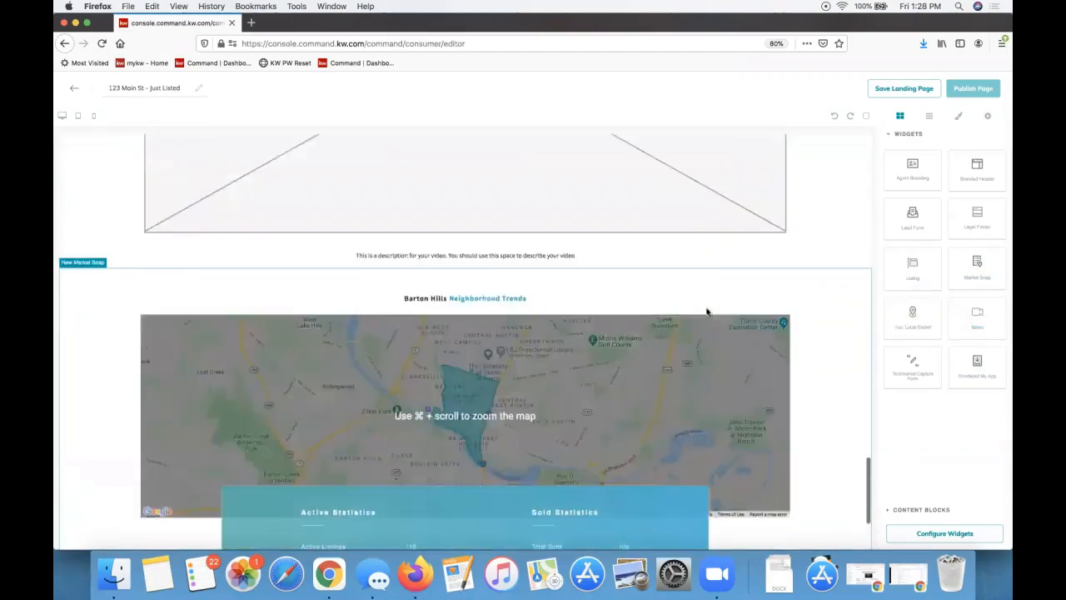
scroll(707, 312, "up", 10)
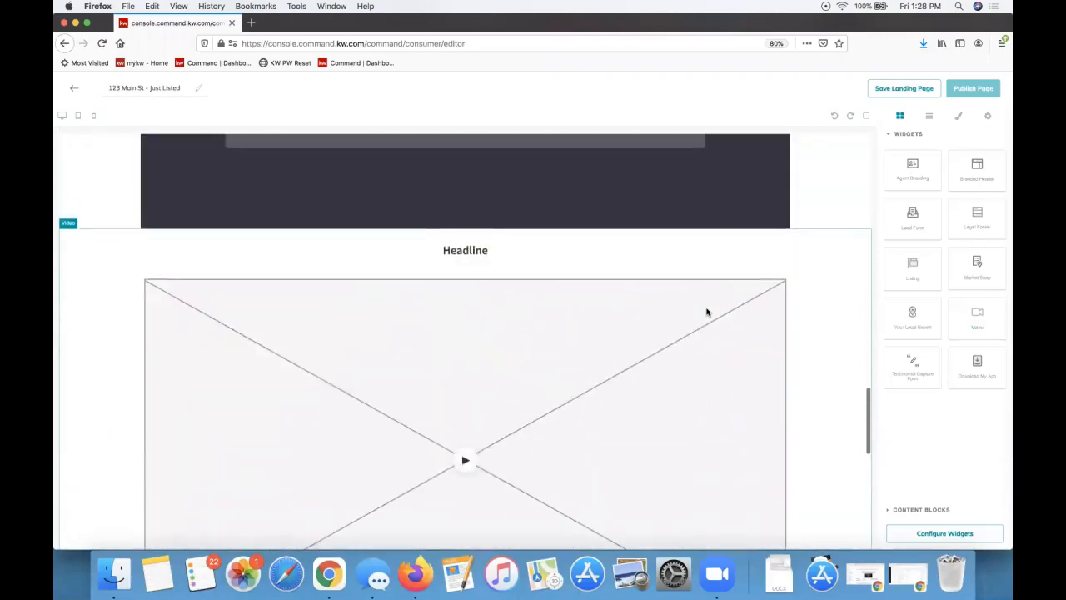
scroll(707, 309, "down", 8)
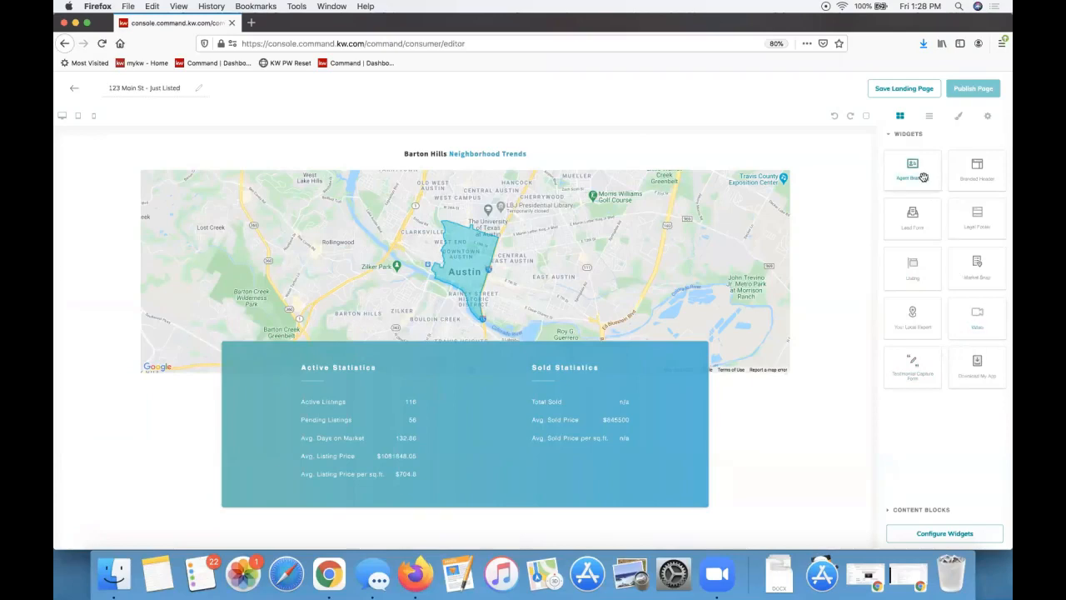
Place the Agent Branding widget below the statistics, then return to the page top
left_click_drag(881, 230, 817, 448)
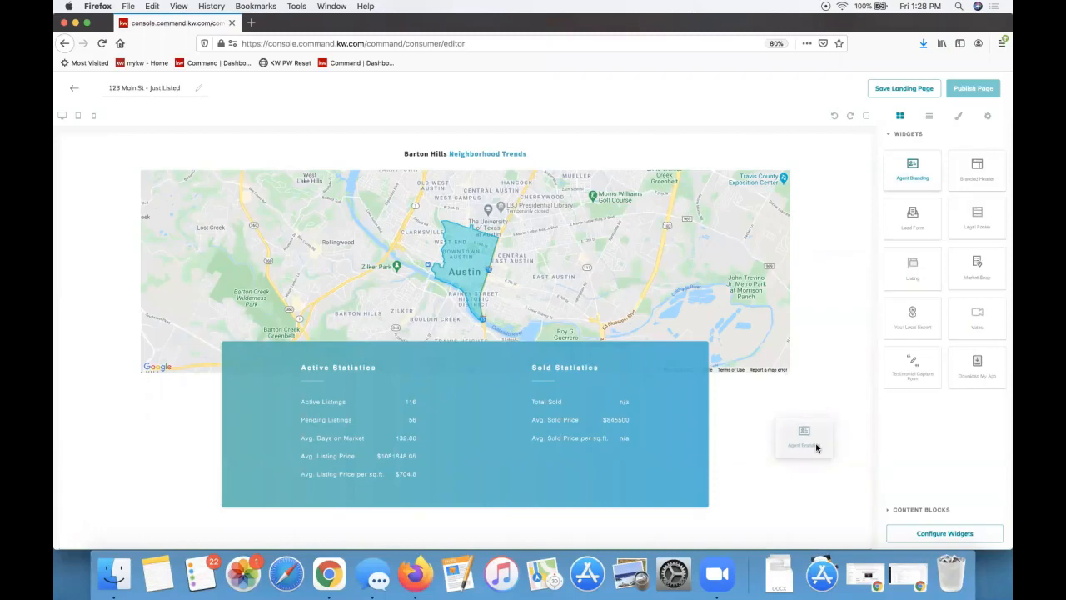
left_click_drag(817, 448, 788, 421)
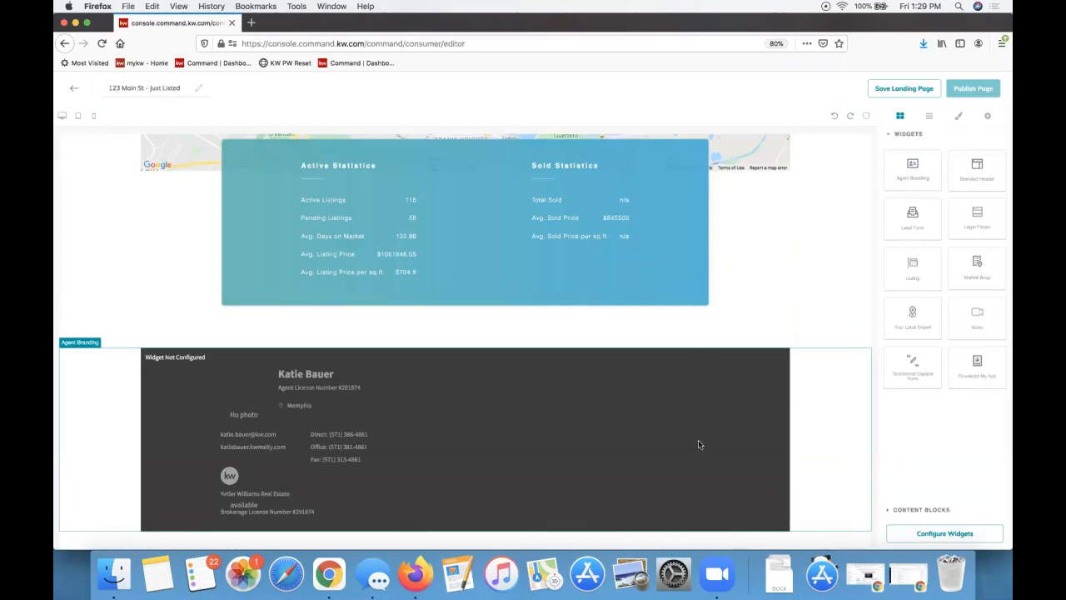
scroll(698, 441, "up", 5)
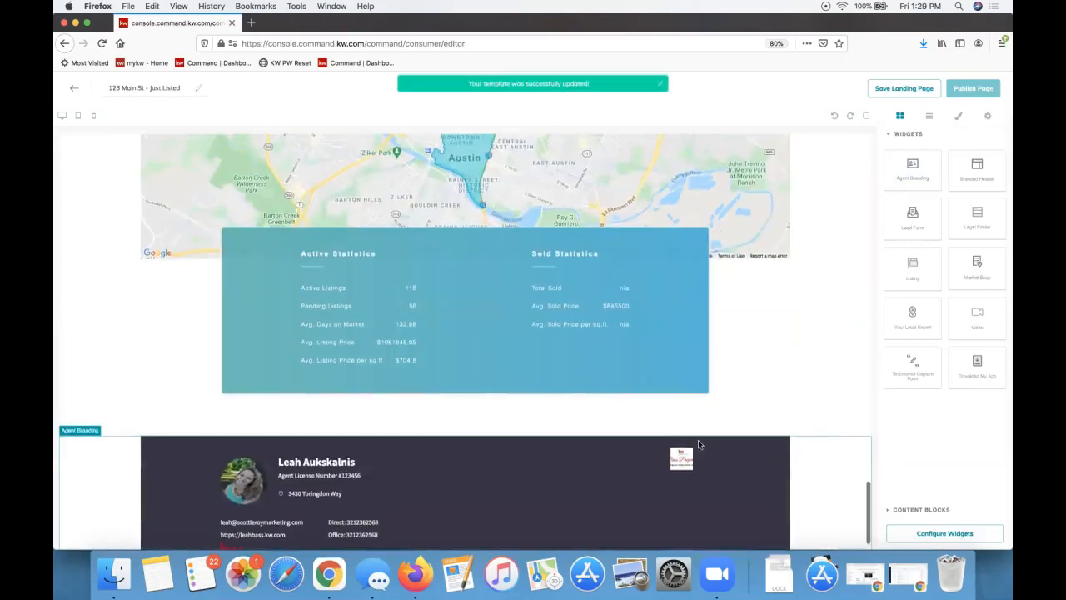
scroll(698, 440, "up", 15)
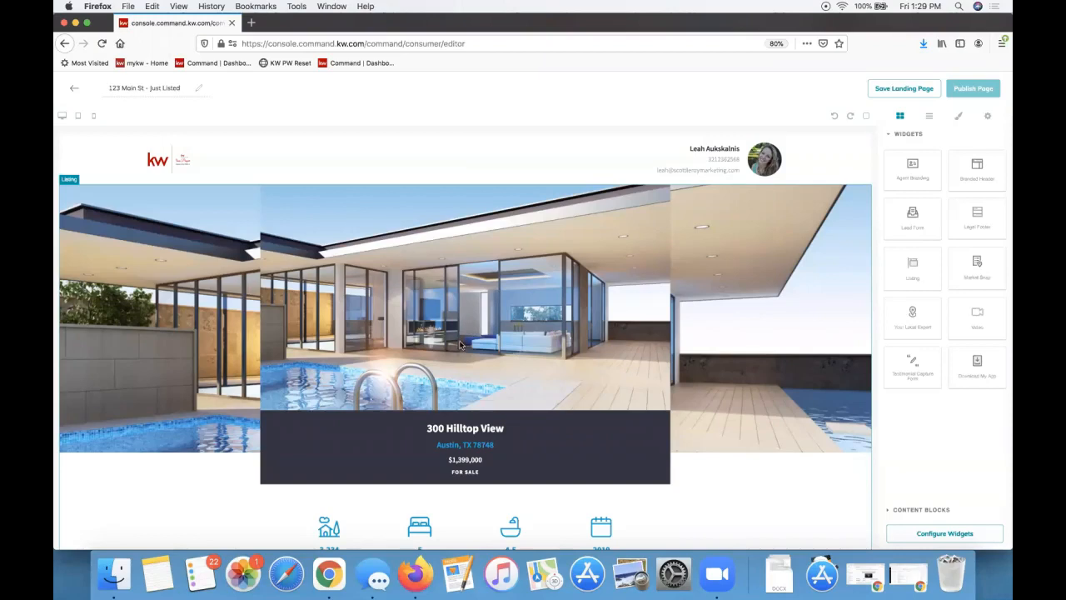
scroll(459, 344, "down", 20)
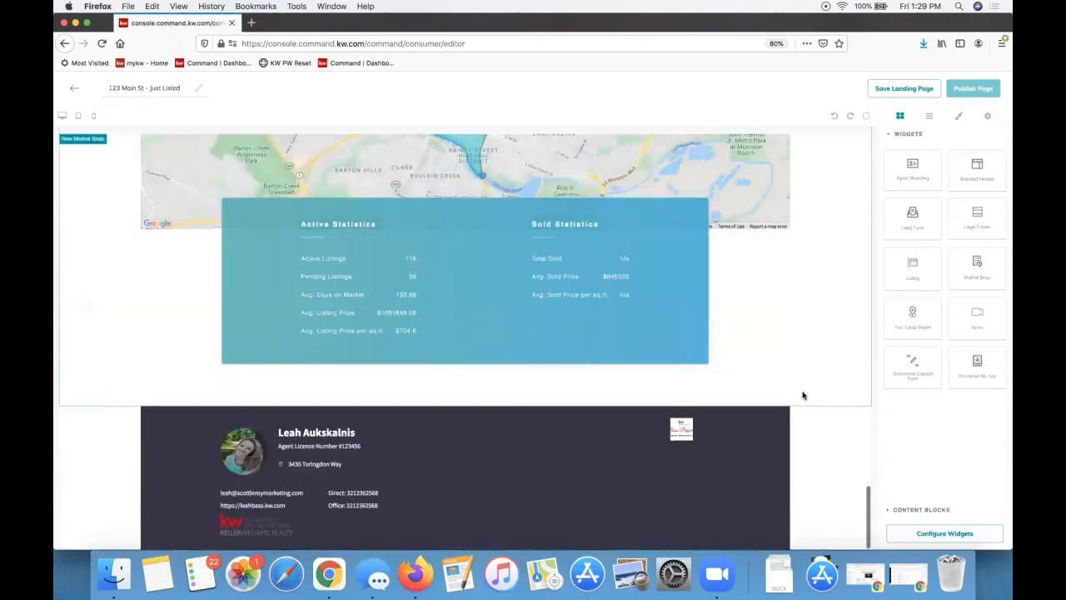
scroll(821, 338, "up", 6)
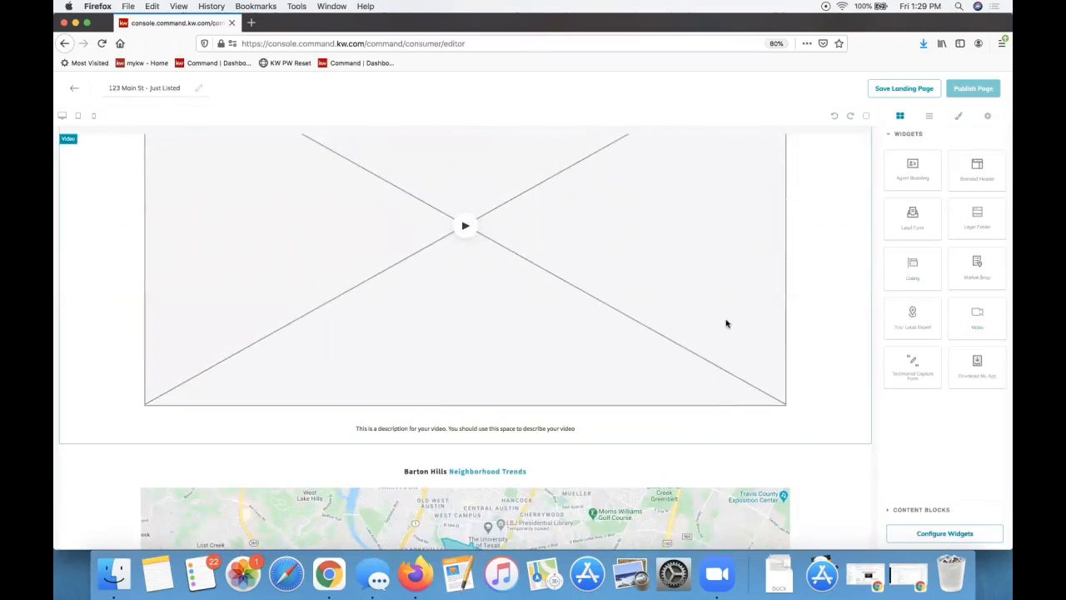
scroll(726, 322, "up", 1)
scroll(726, 318, "down", 5)
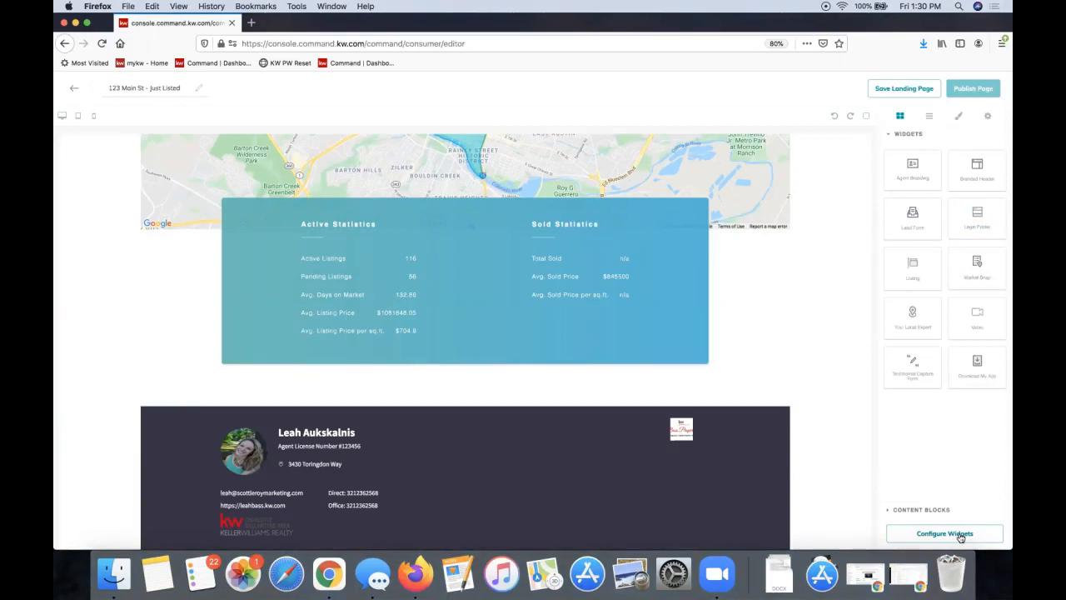
scroll(514, 337, "up", 20)
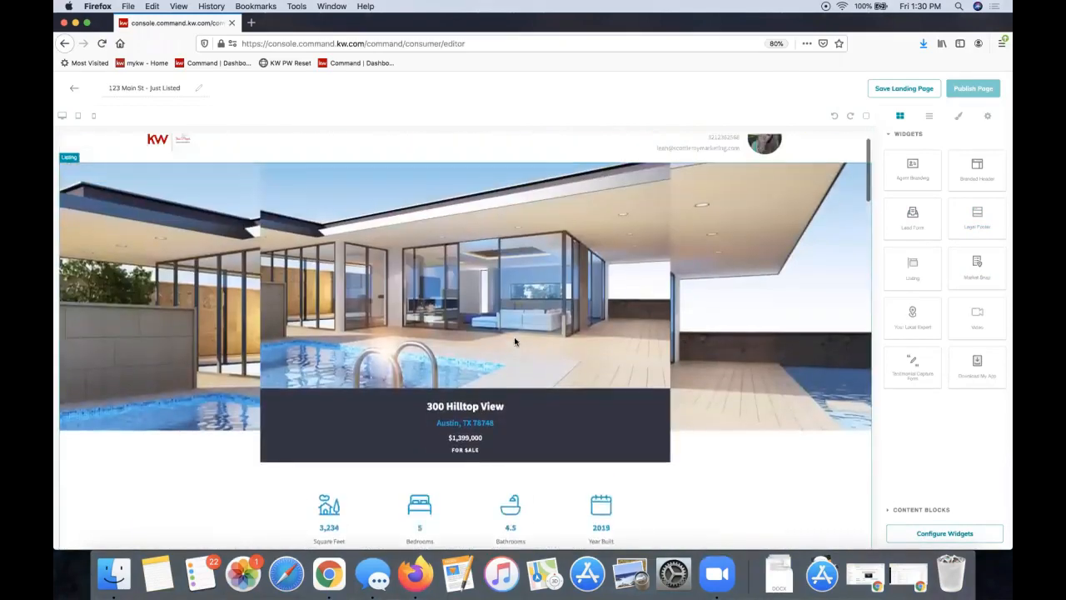
scroll(514, 336, "up", 1)
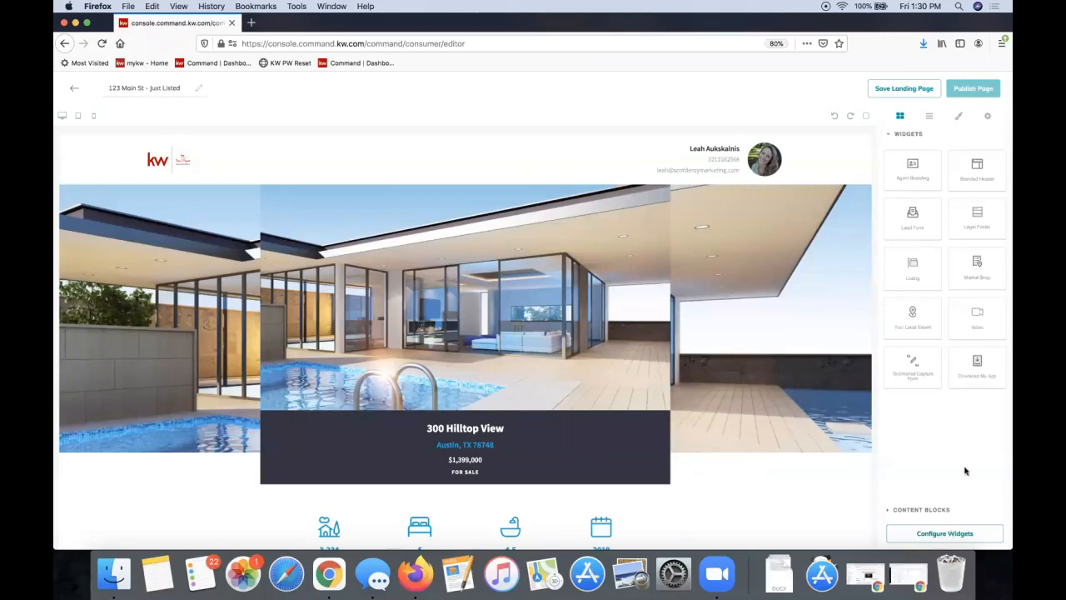
Try placing an Image block above the contact form, then expand the full widget tiles
left_click(921, 508)
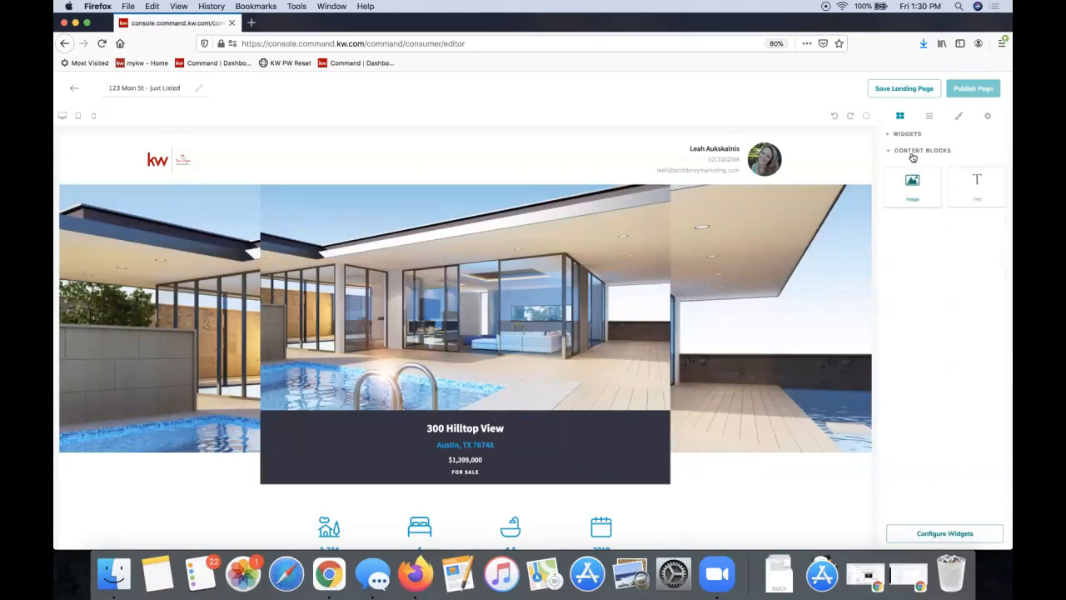
scroll(687, 286, "down", 10)
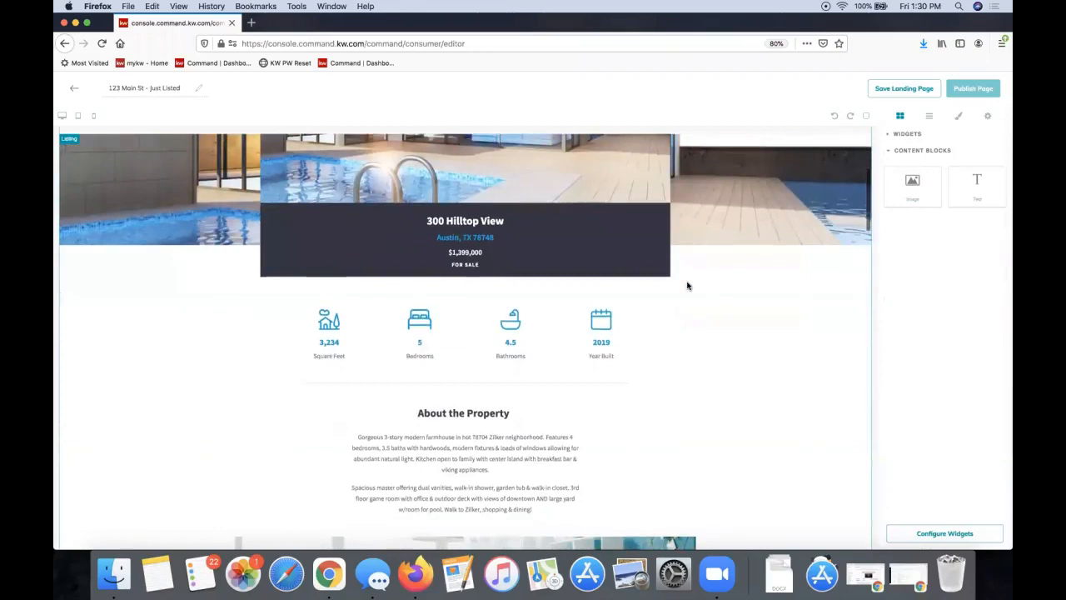
scroll(687, 285, "down", 10)
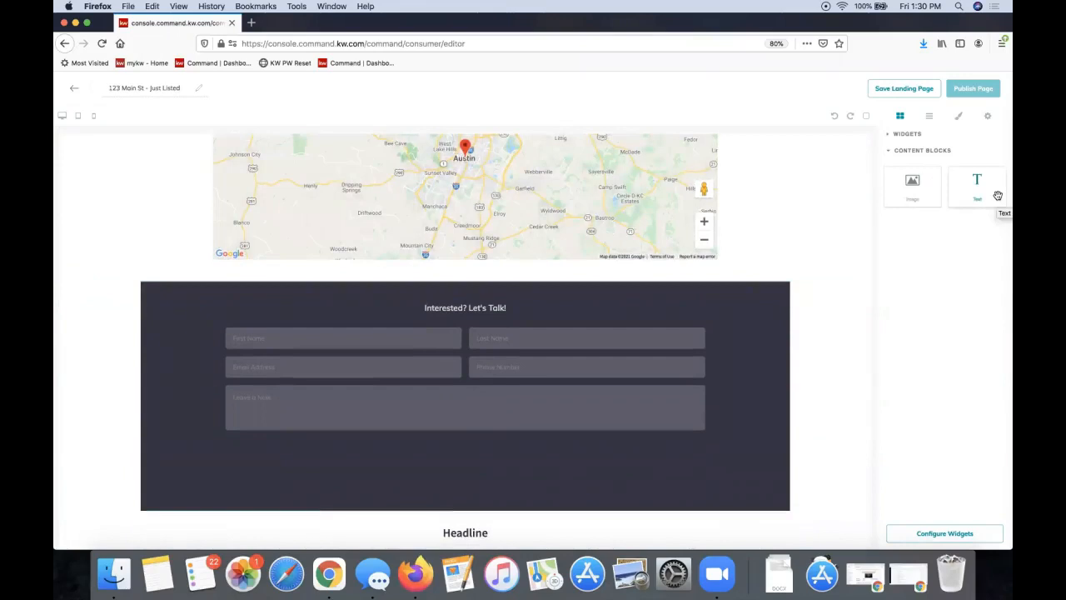
mouse_move(913, 187)
left_mouse_down()
mouse_move(809, 197)
mouse_move(683, 275)
mouse_move(866, 208)
mouse_move(913, 202)
left_mouse_up()
left_click(895, 152)
left_click(907, 135)
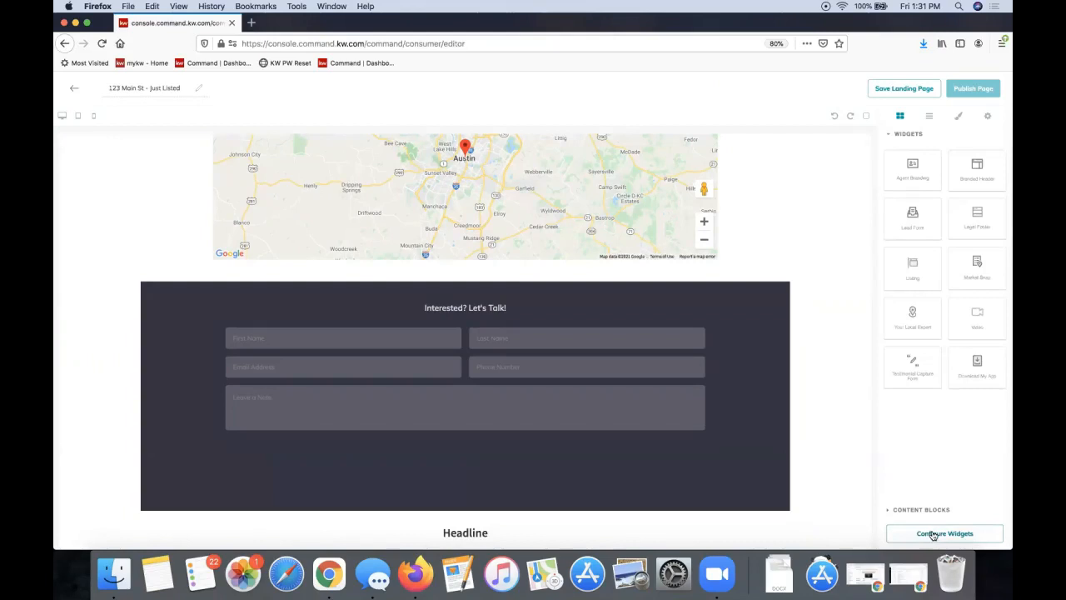
Open the Configure Widgets checklist and choose Branded Header for editing
left_click(958, 537)
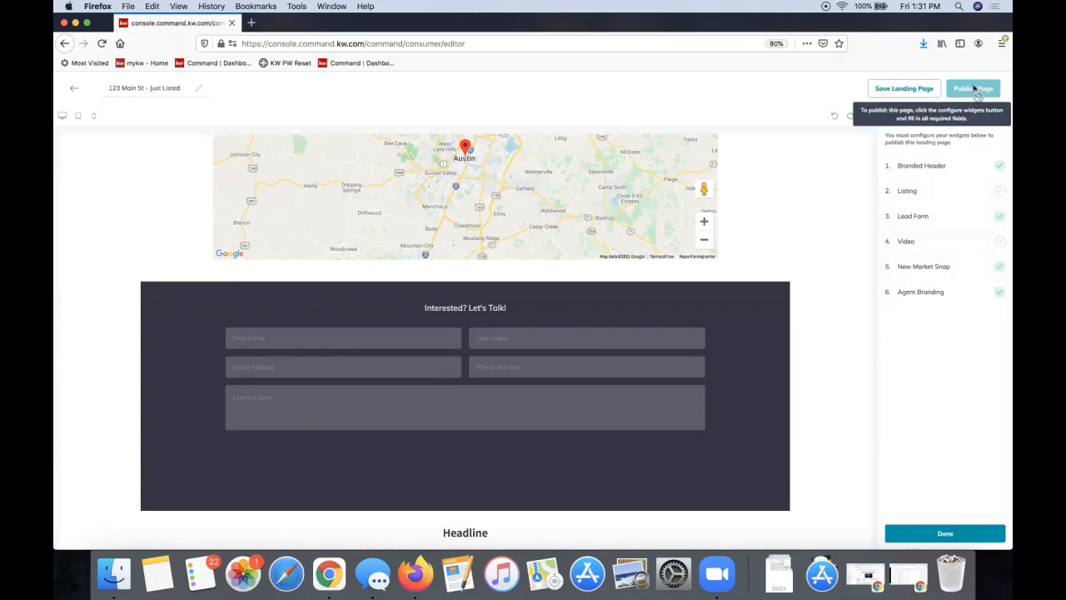
left_click(922, 167)
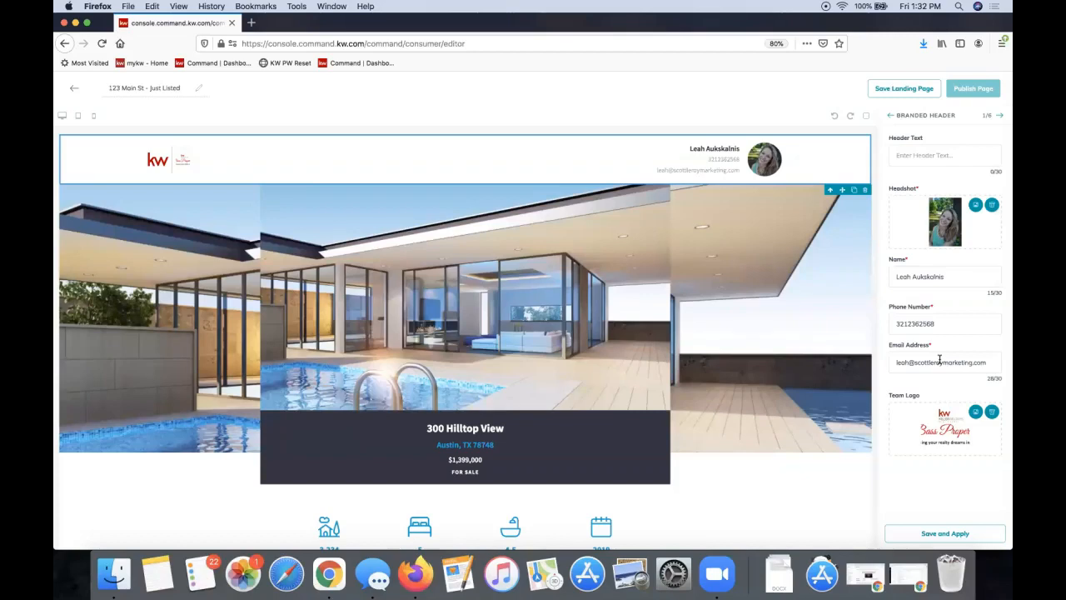
Enter 'Proudly Presenting 123 Main St' as the branded Header Text and save it to the page
left_click(926, 324)
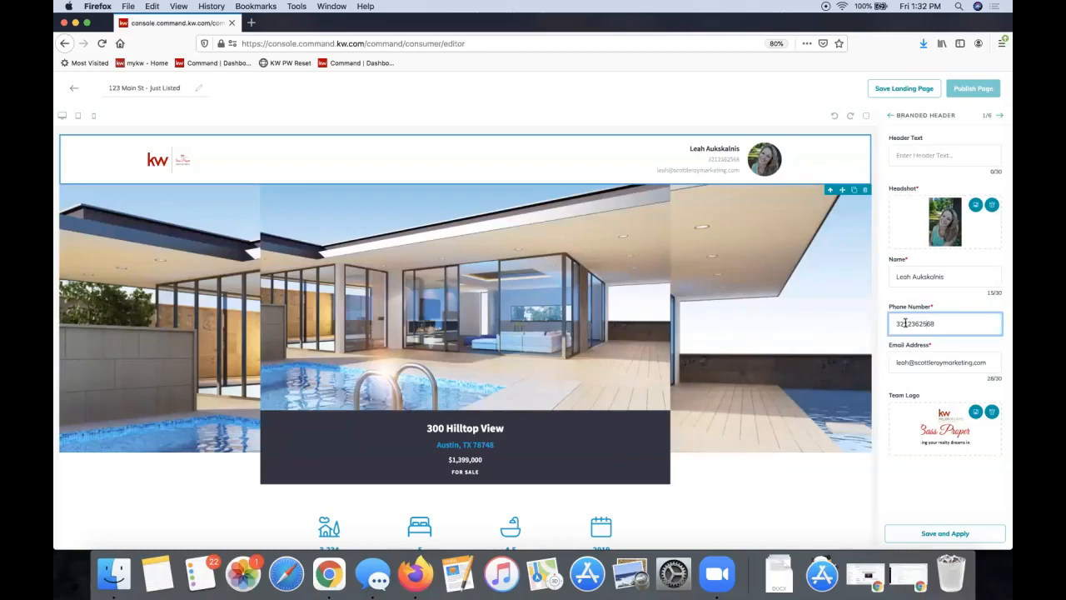
left_click(952, 156)
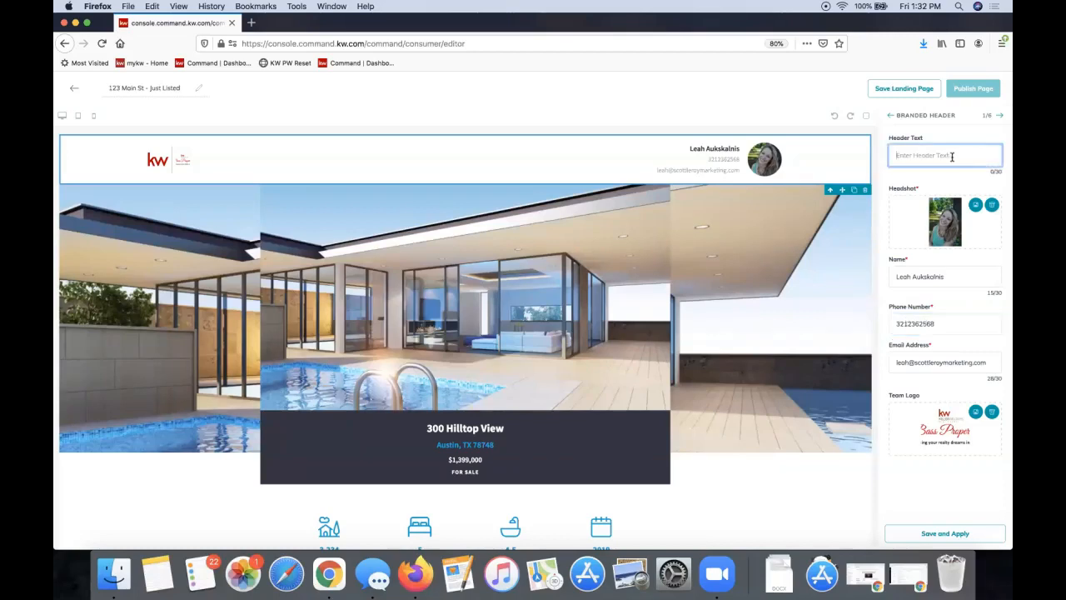
type("Just")
key("BackSpace")
key("BackSpace")
key("BackSpace")
key("BackSpace")
type("Proudly Presenting 123 Main St")
left_click_drag(902, 155, 996, 155)
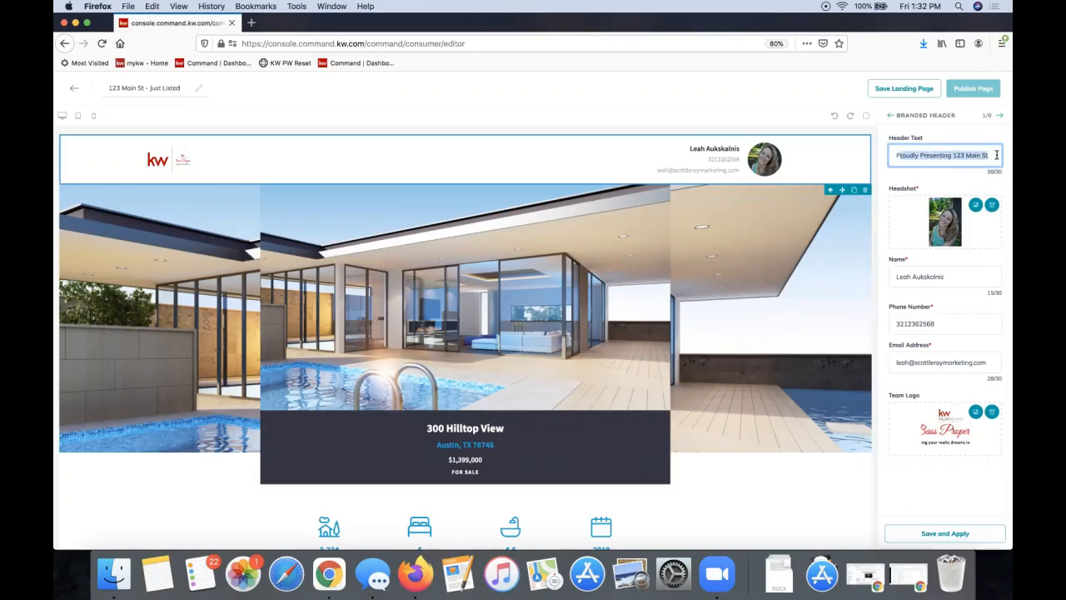
left_click(931, 534)
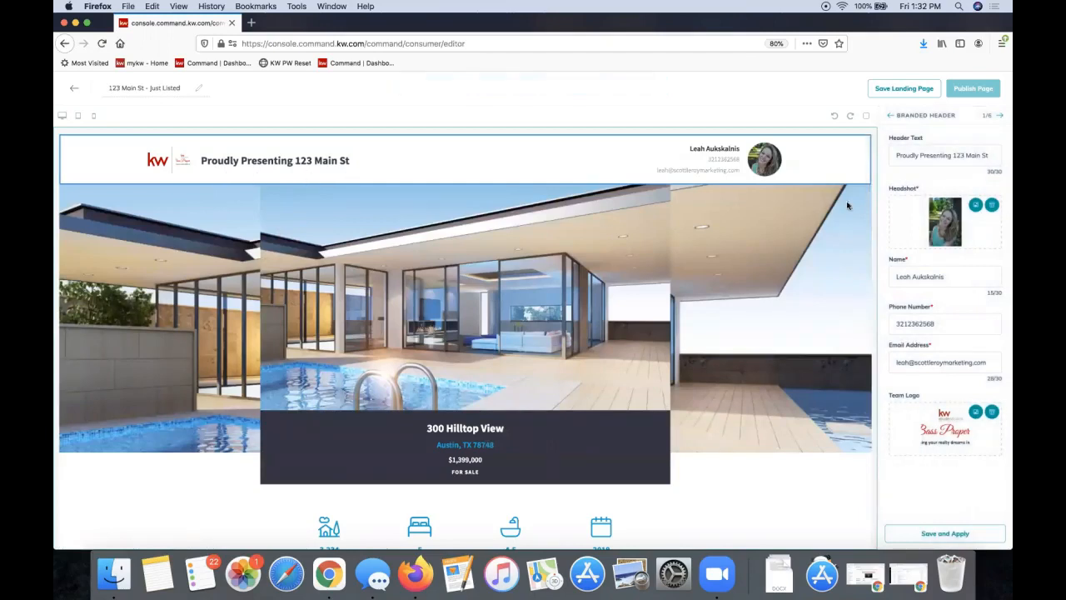
triple_click(954, 151)
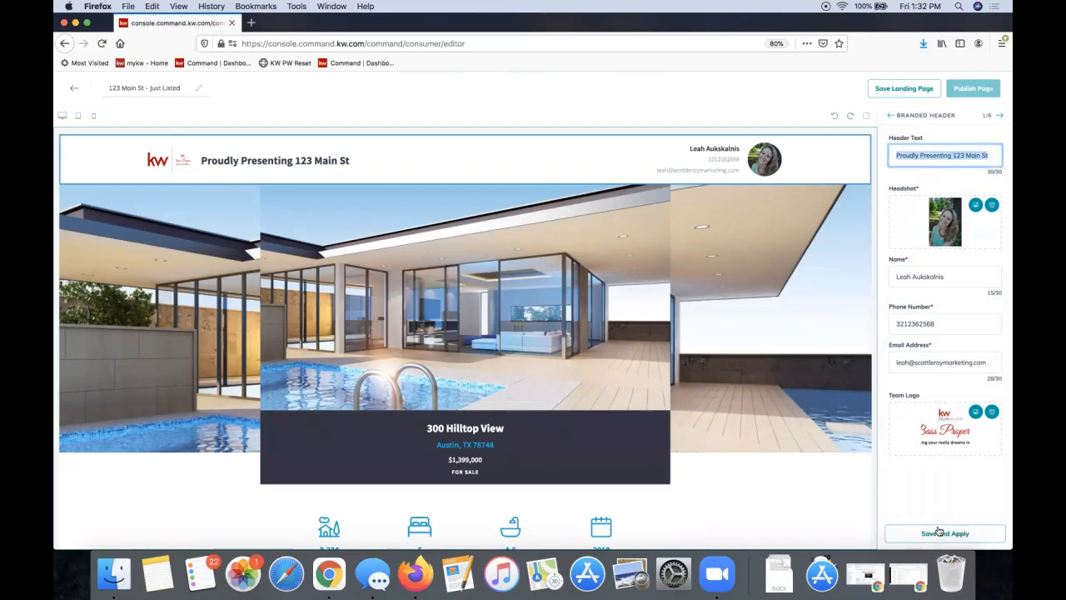
left_click(894, 494)
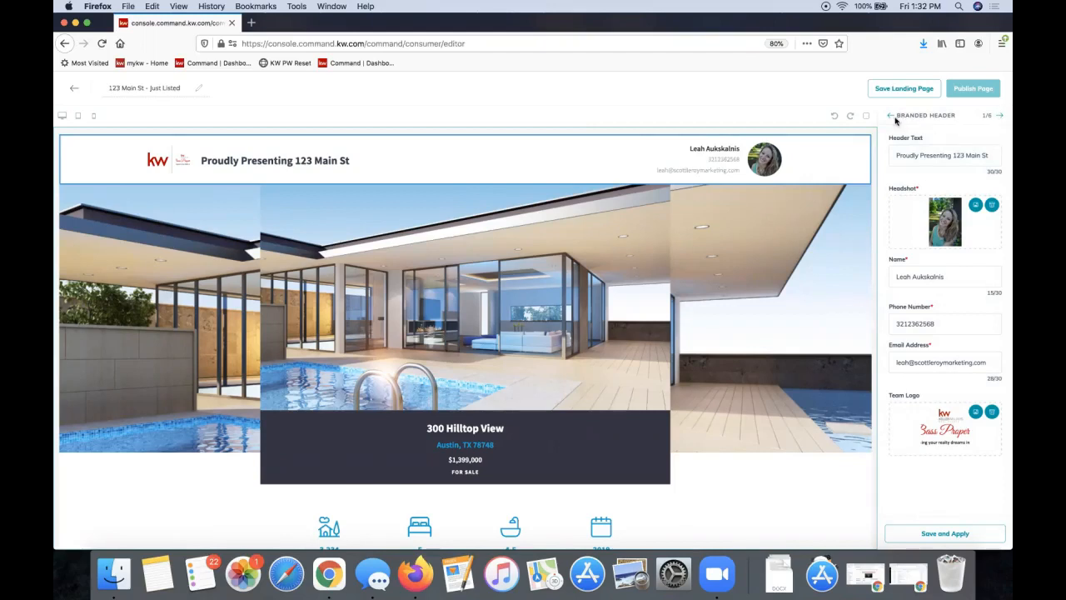
double_click(987, 116)
Advance to the Listing widget settings and browse the available property listings
left_click(1001, 119)
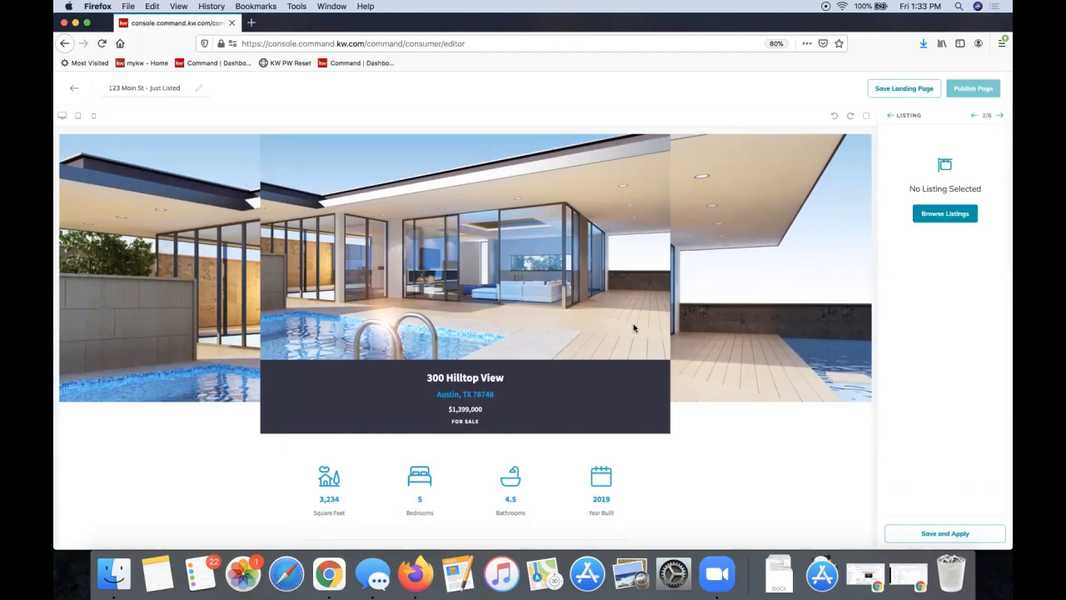
left_click(947, 214)
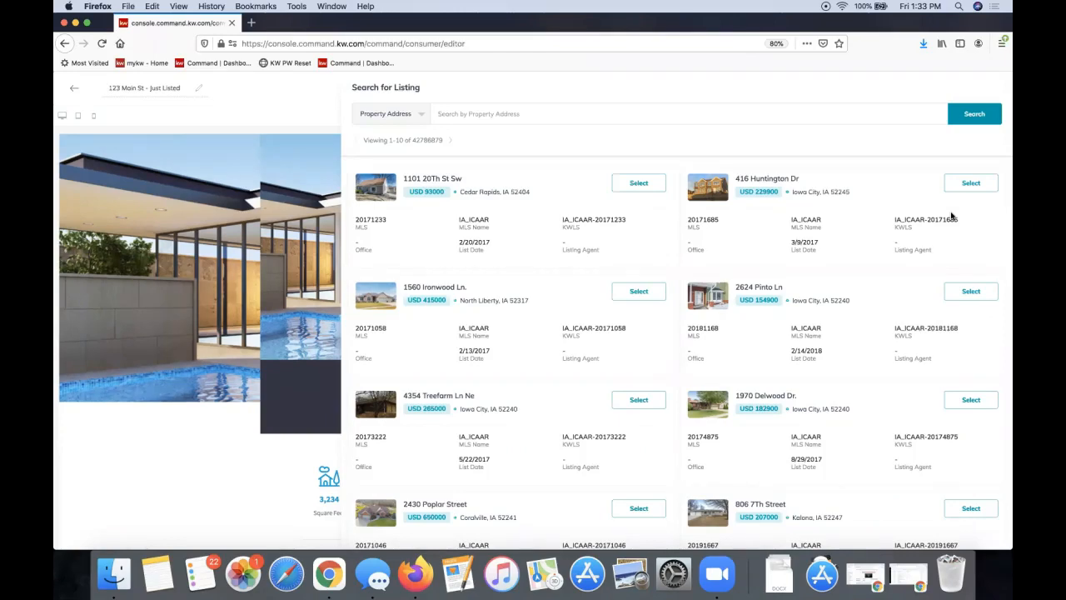
left_click(477, 112)
left_click(400, 122)
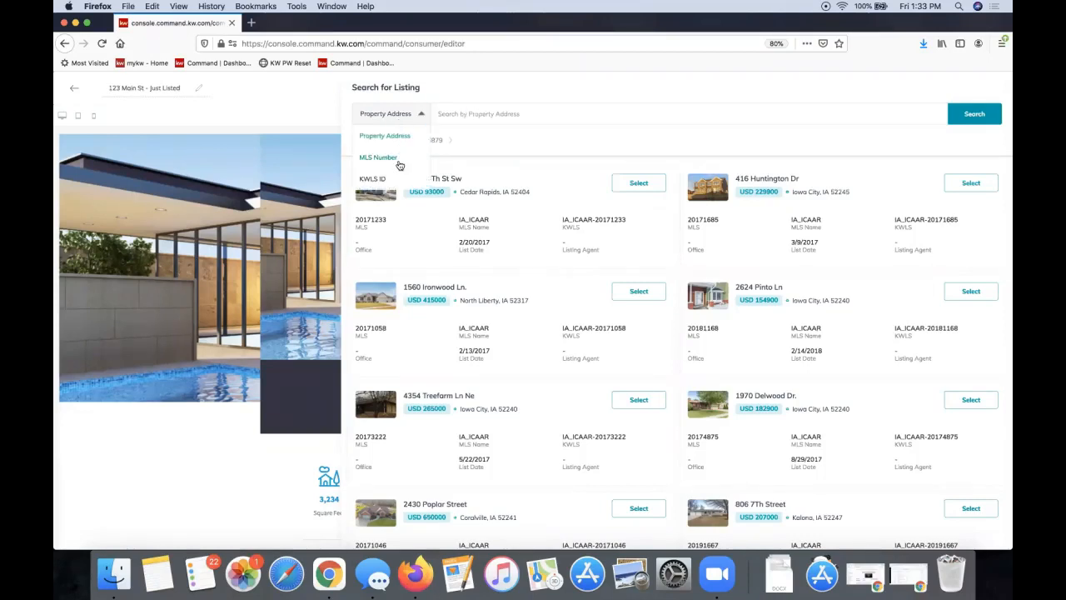
left_click(652, 146)
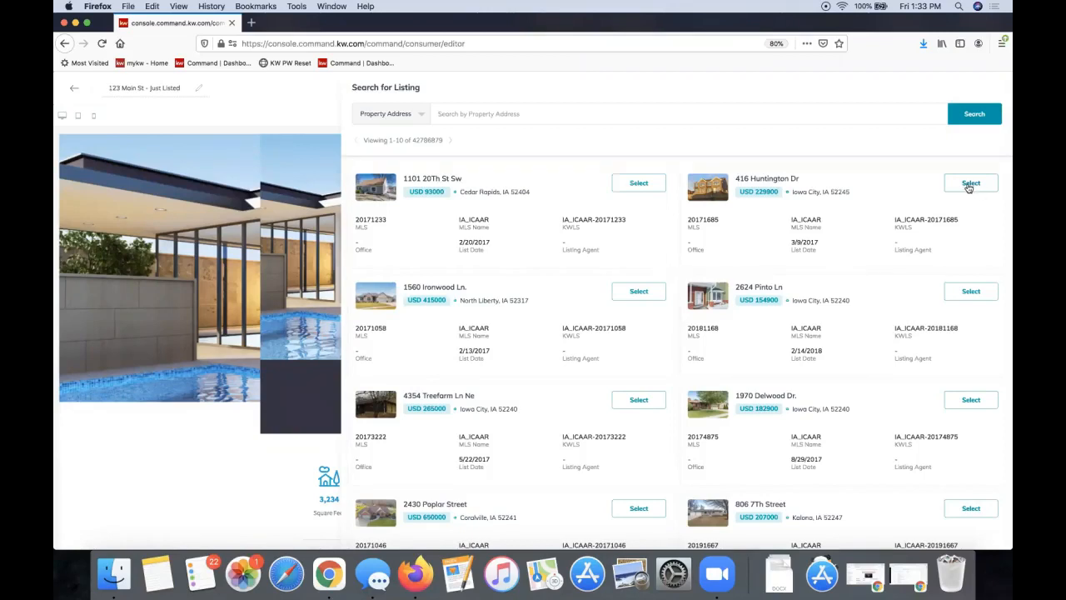
left_click(969, 185)
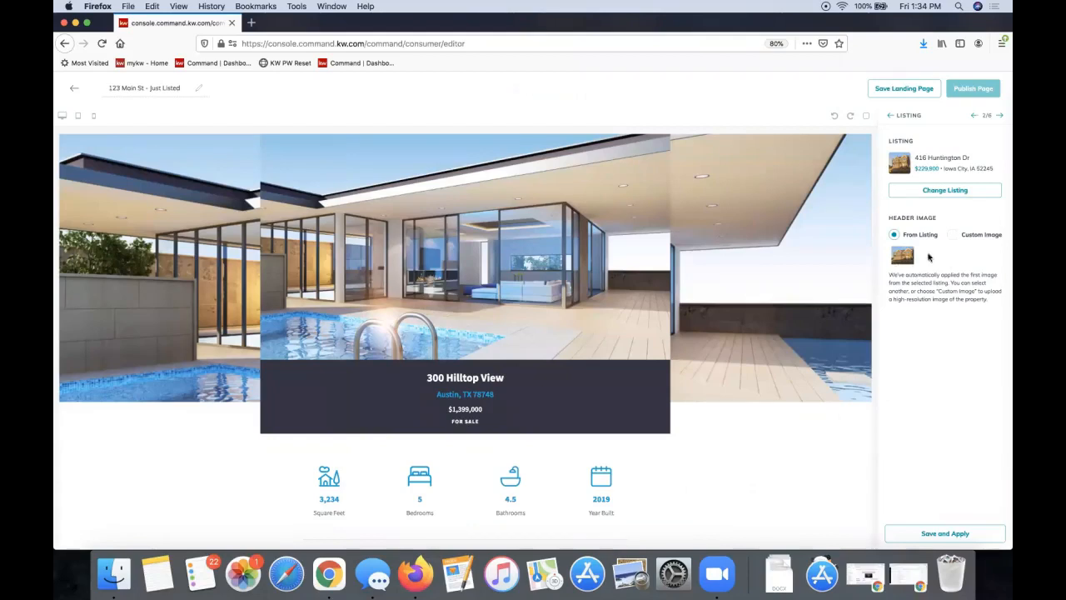
left_click(945, 190)
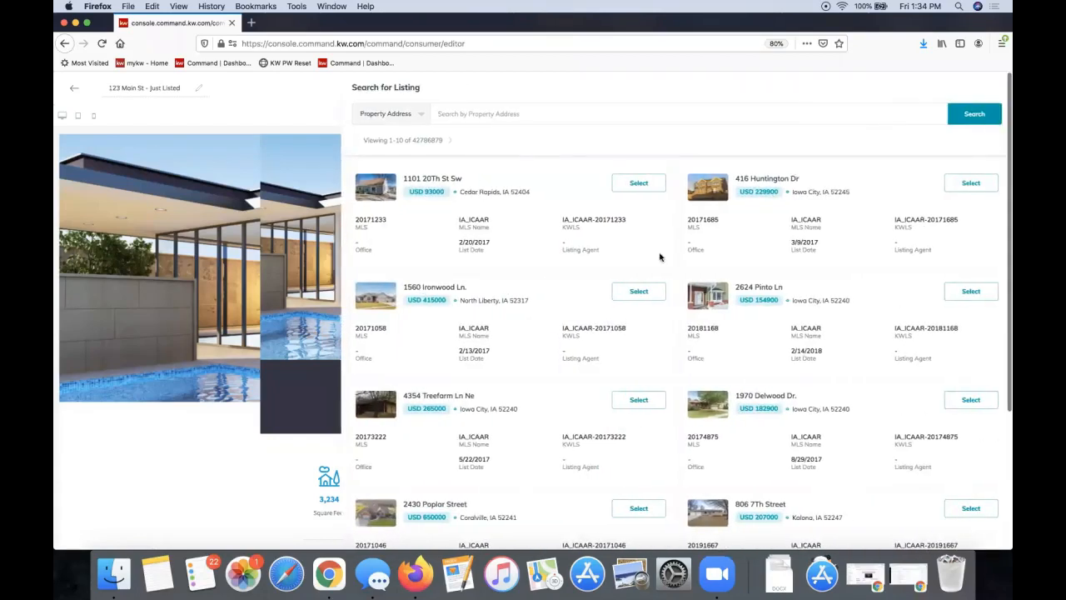
left_click(639, 292)
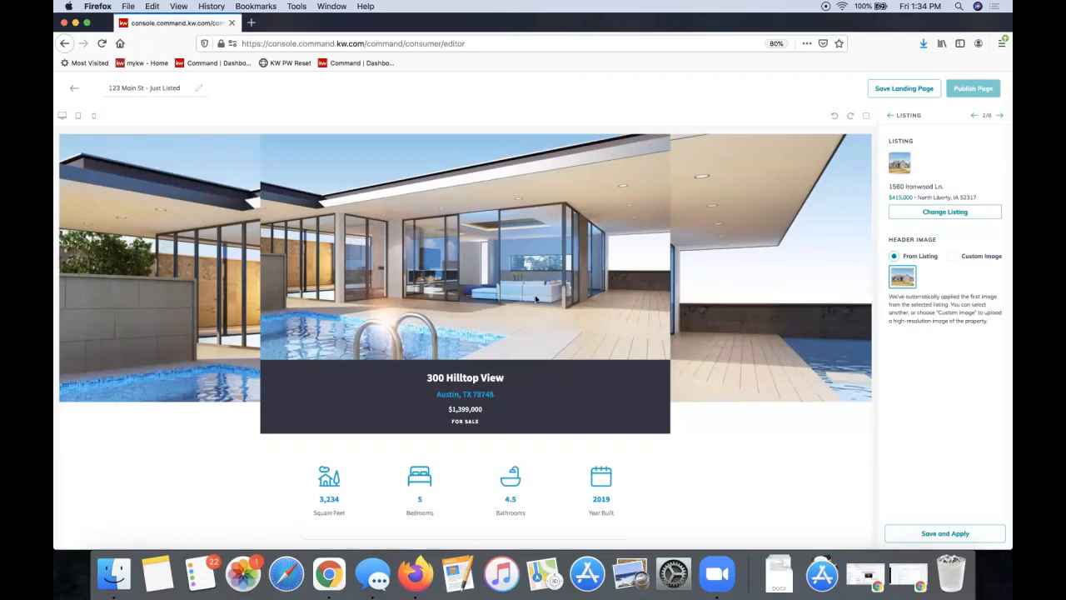
left_click(921, 537)
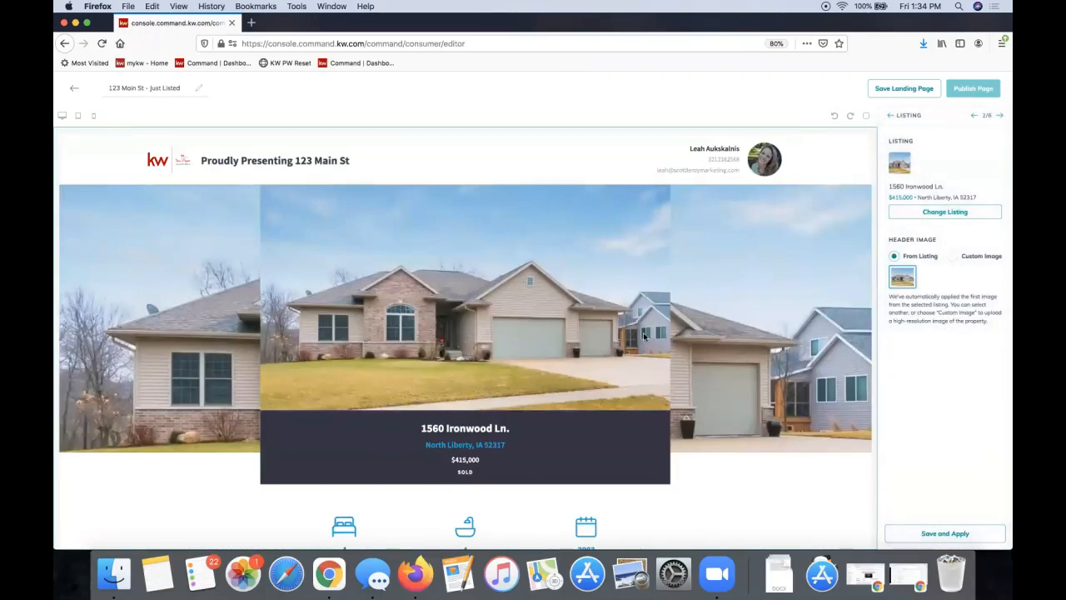
scroll(643, 336, "down", 5)
scroll(642, 336, "up", 5)
scroll(499, 346, "down", 4)
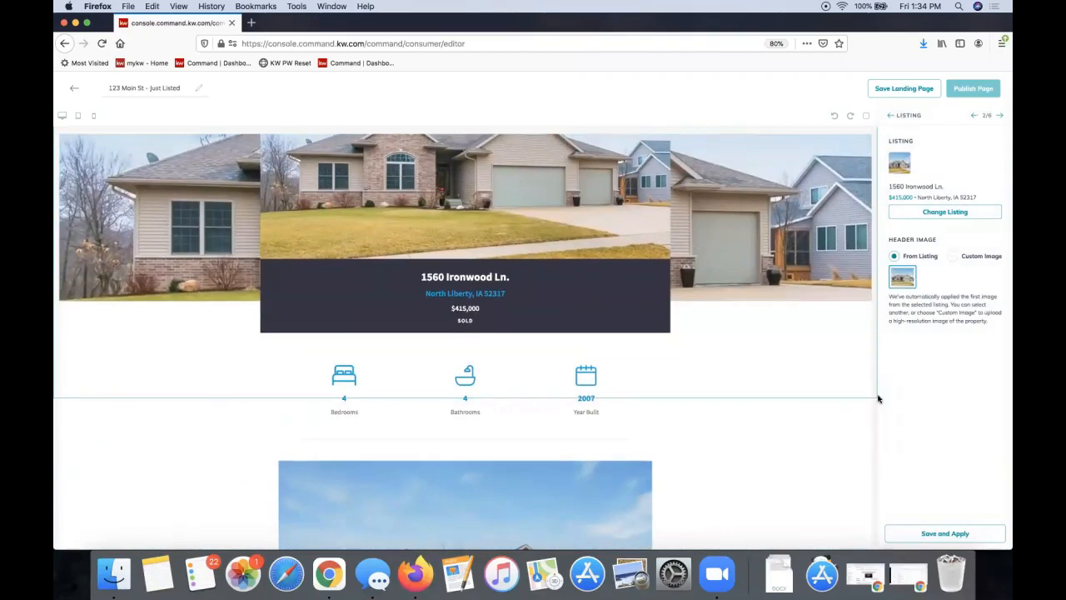
scroll(410, 378, "down", 9)
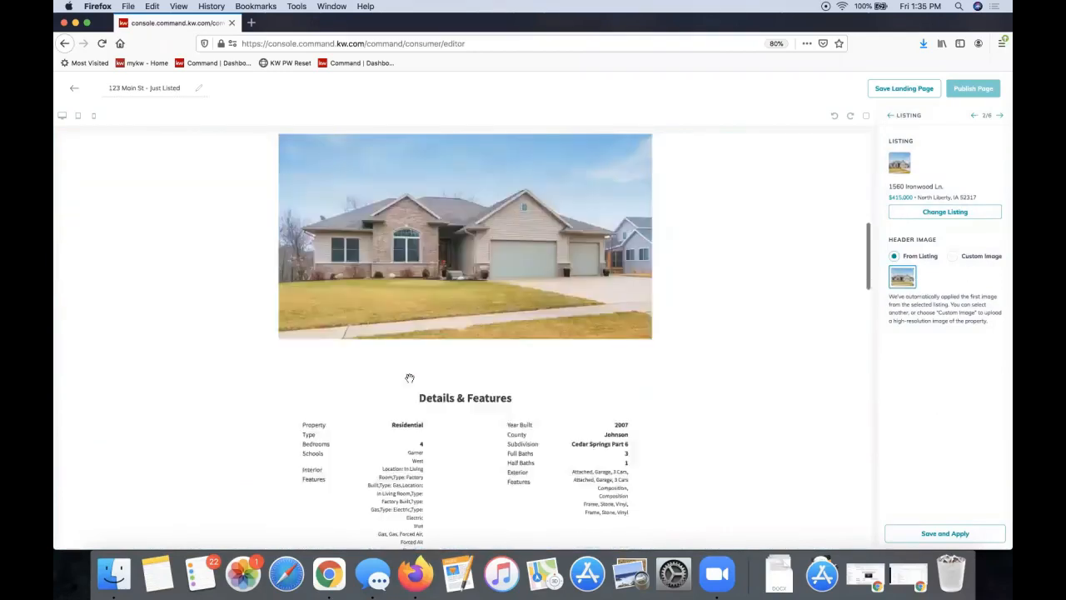
scroll(410, 378, "up", 5)
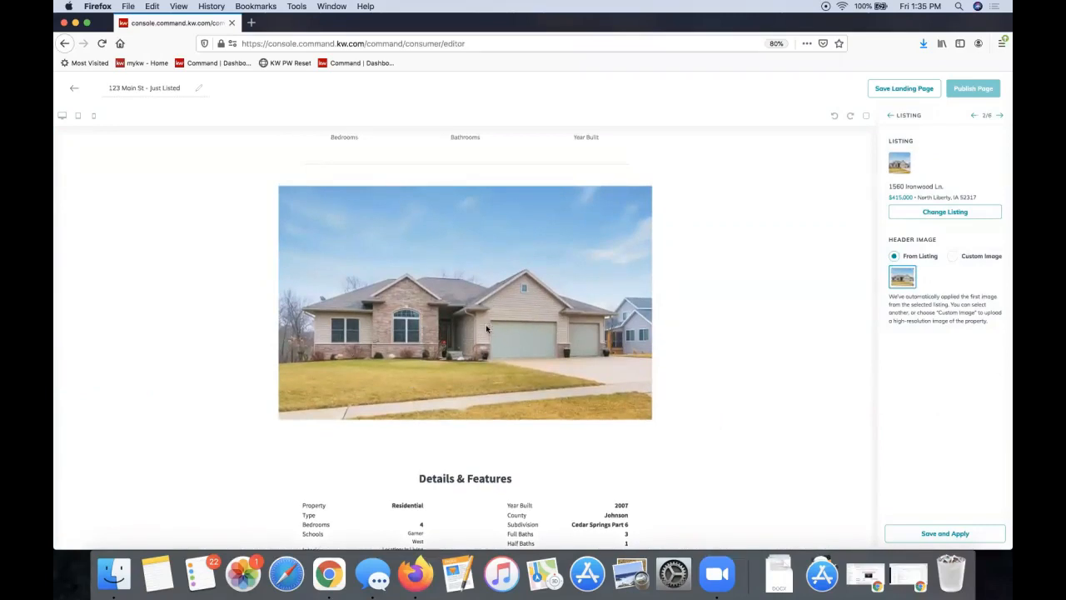
scroll(486, 329, "up", 10)
scroll(487, 329, "up", 1)
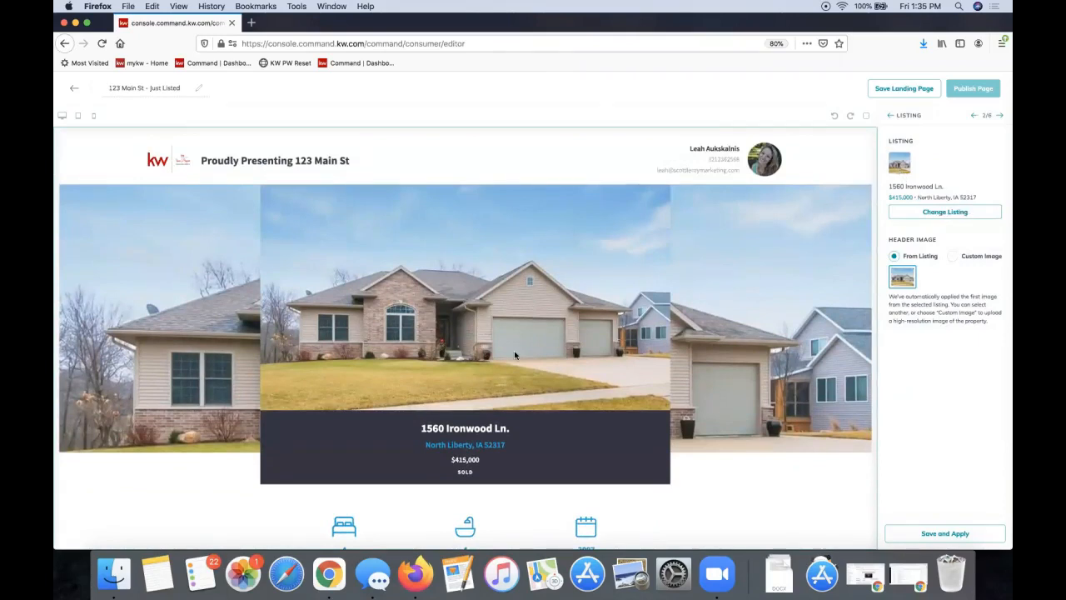
scroll(516, 355, "down", 3)
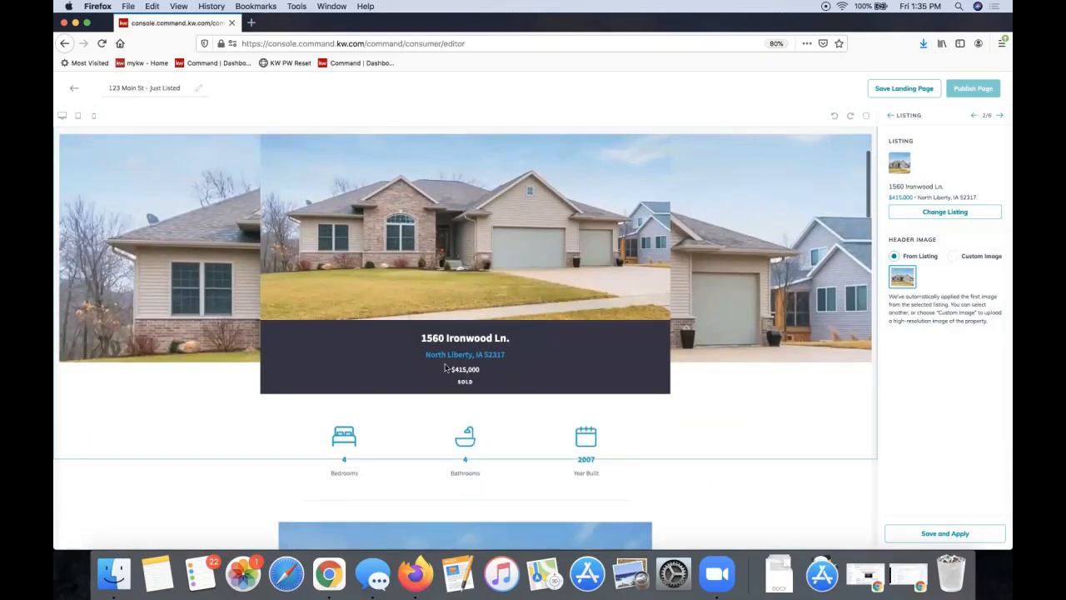
scroll(487, 394, "down", 7)
scroll(488, 395, "up", 9)
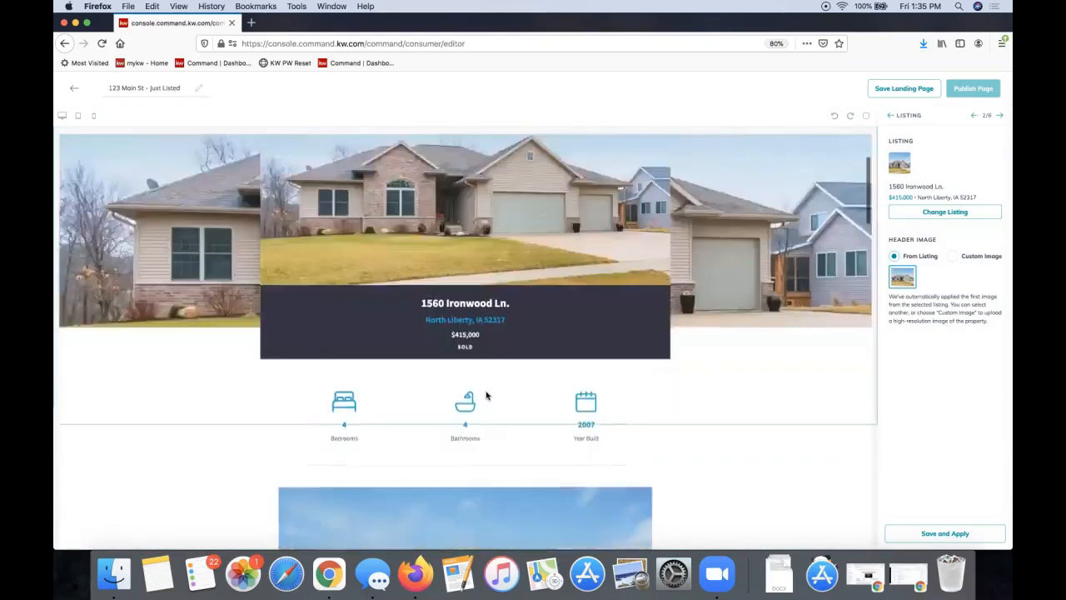
scroll(507, 419, "down", 4)
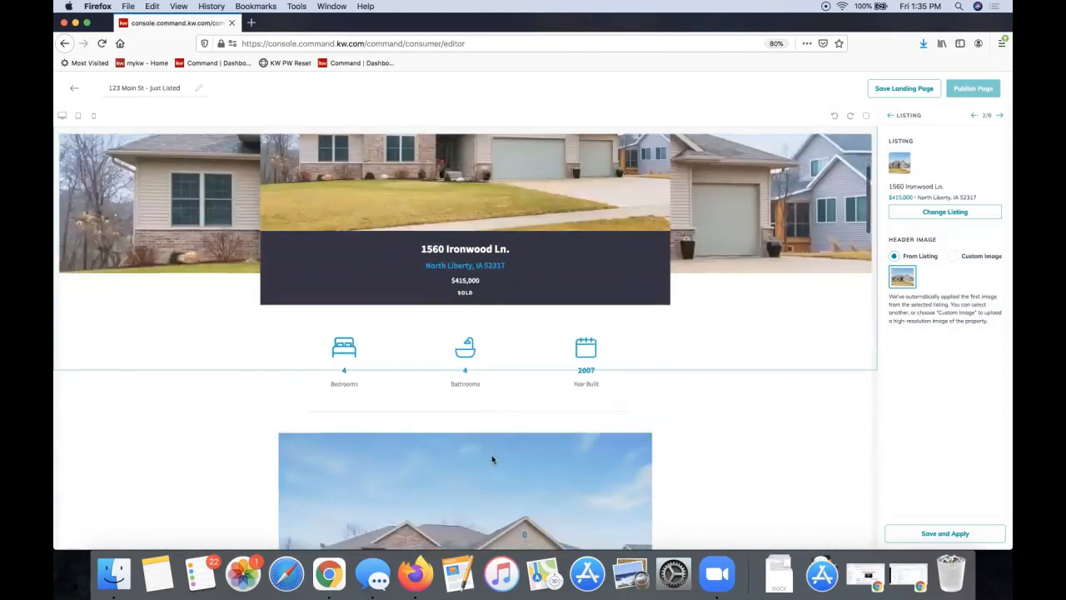
scroll(492, 459, "down", 12)
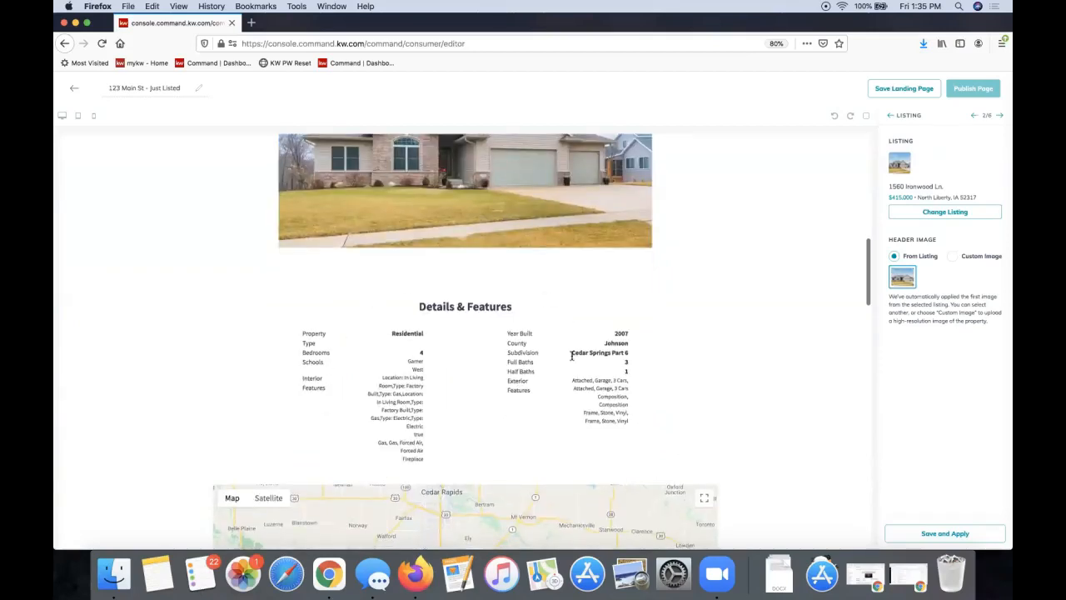
scroll(570, 371, "down", 8)
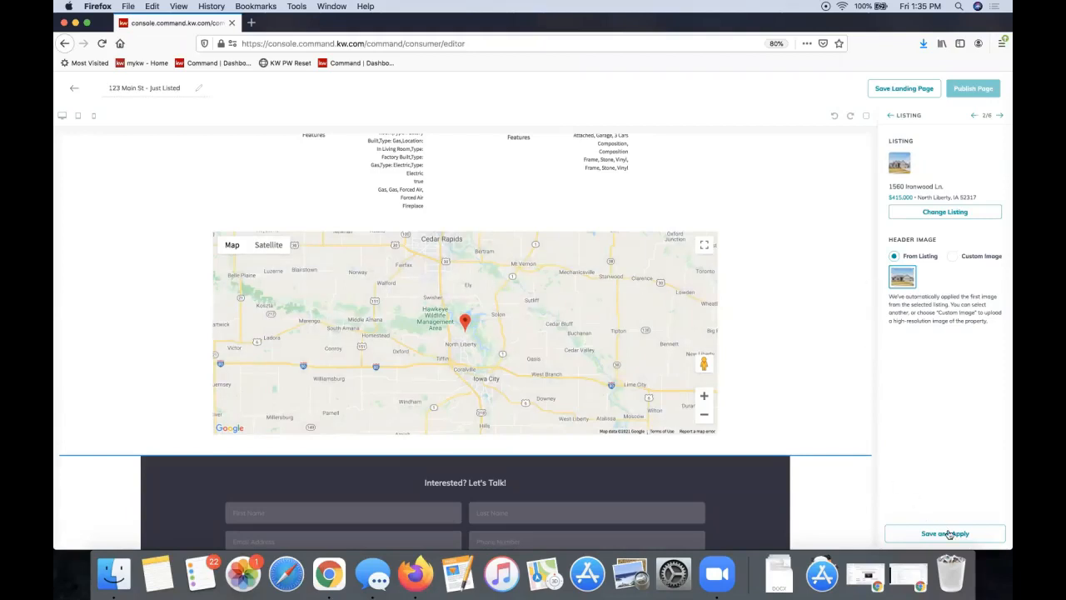
In the Lead Form settings, replace the Form Header Text with 'Contact for a Private Showing!' and save
left_click(1000, 117)
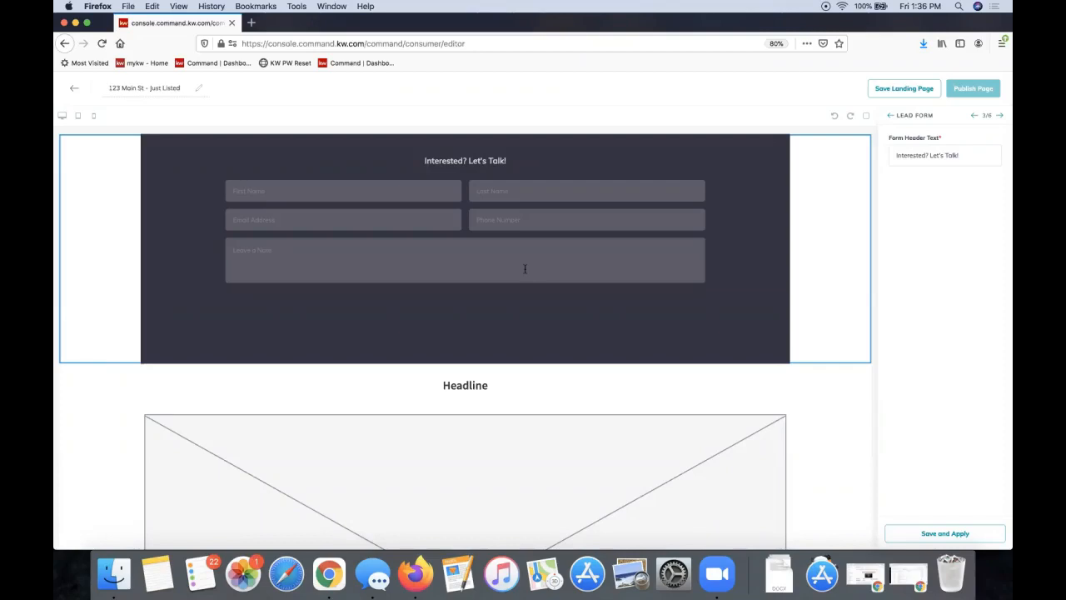
triple_click(925, 153)
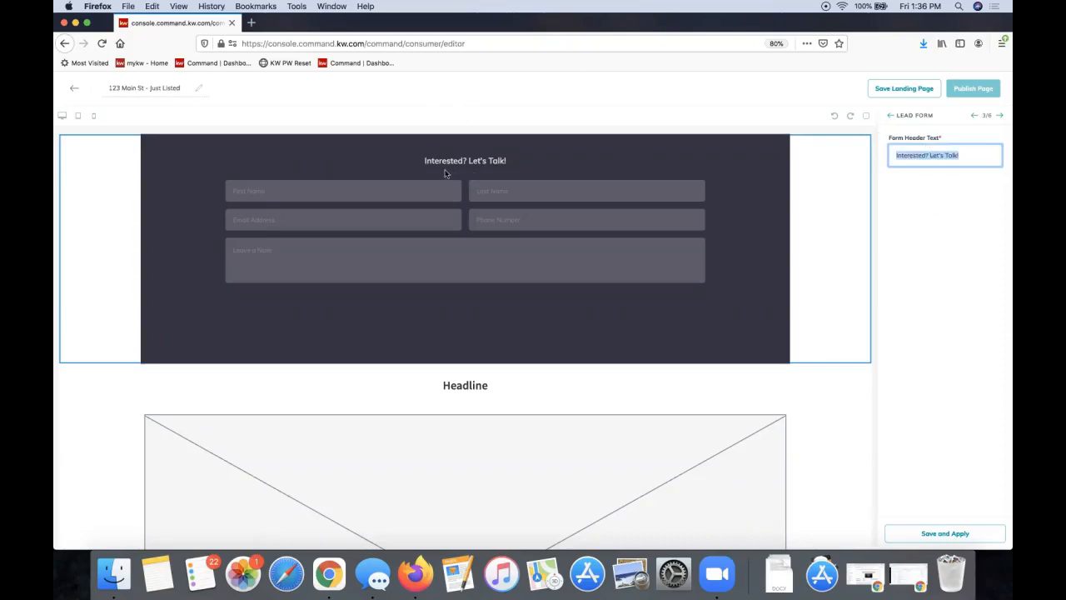
scroll(445, 173, "up", 3)
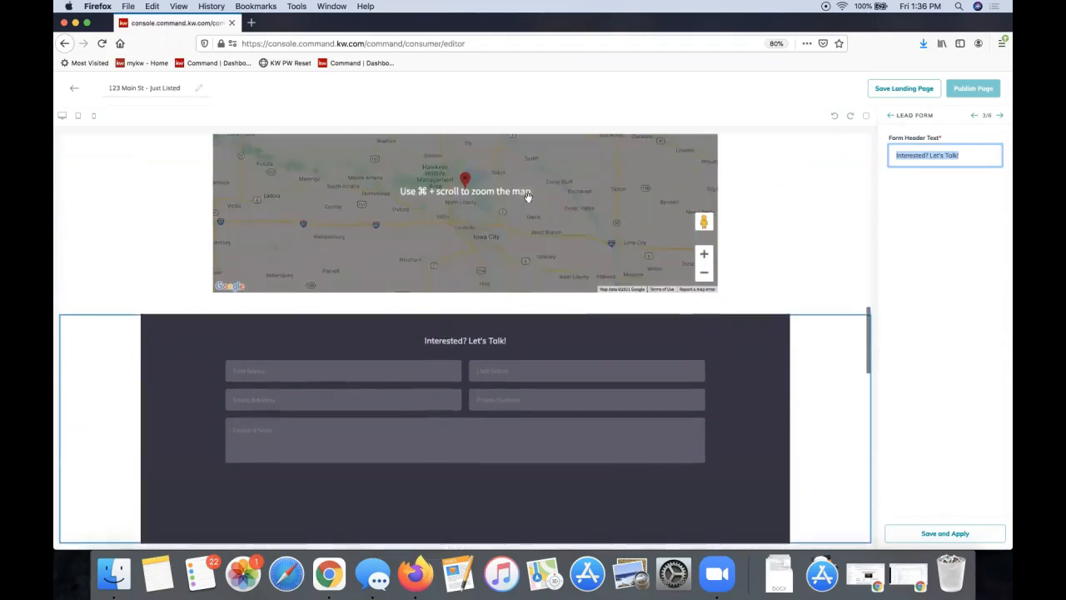
type("Contact")
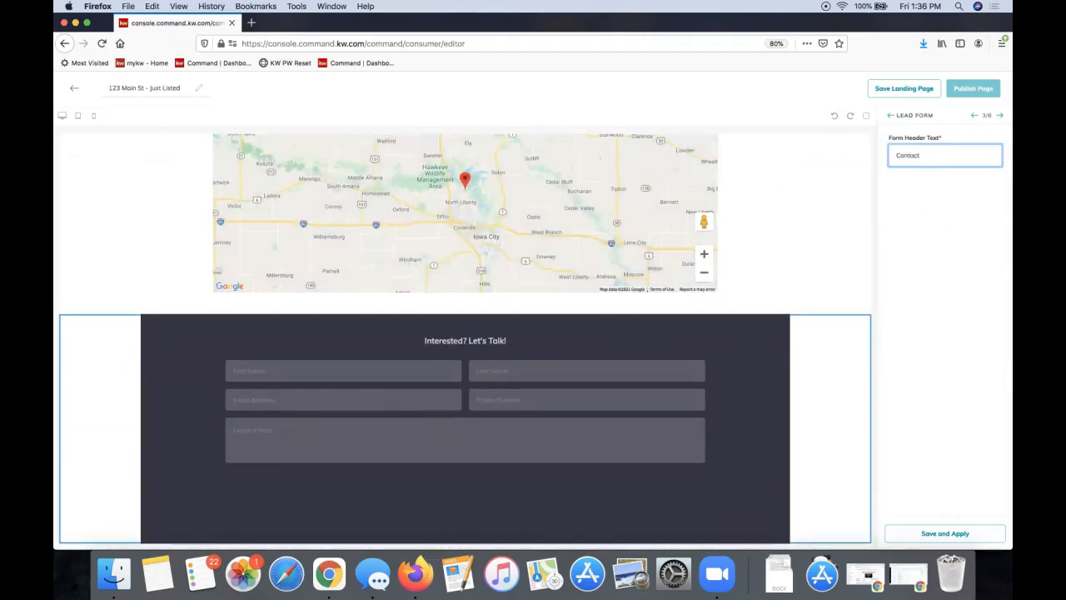
type(" for a Private SHowi")
key("BackSpace")
key("BackSpace")
key("BackSpace")
key("BackSpace")
type("howing!")
left_click(934, 540)
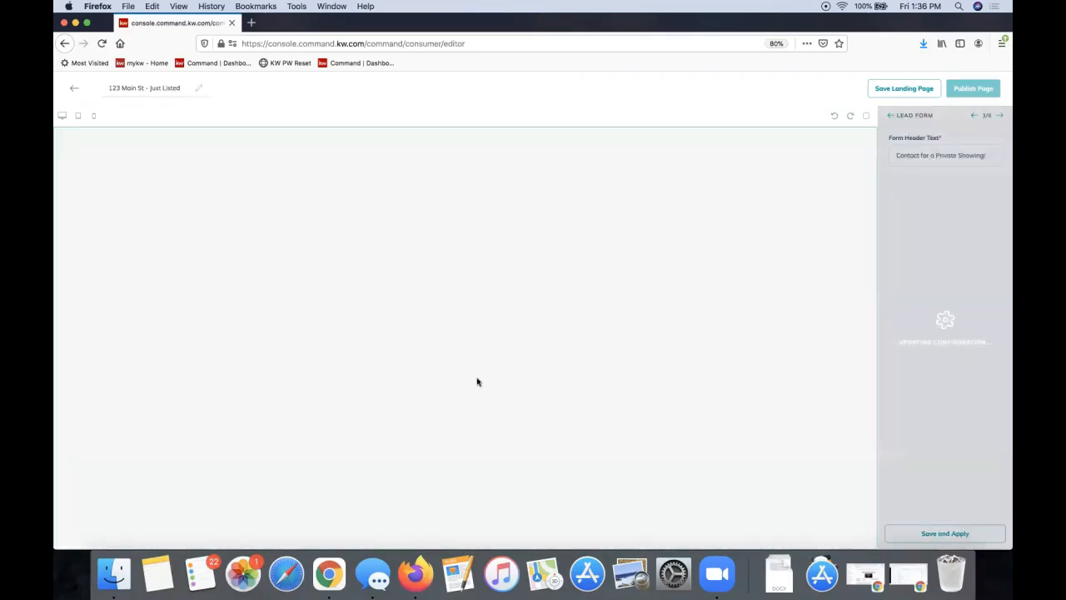
scroll(516, 362, "down", 15)
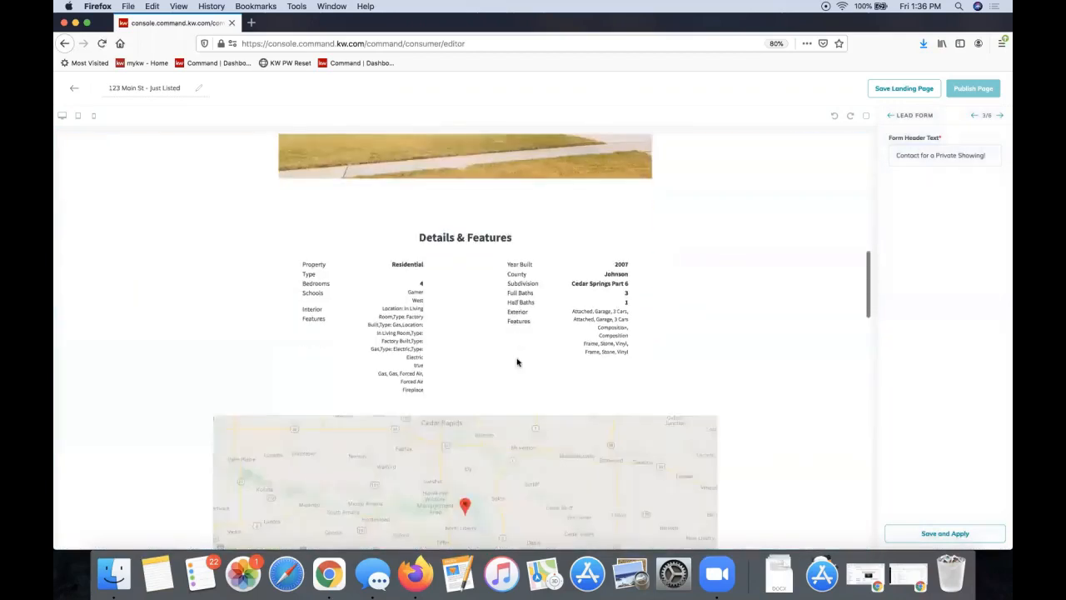
scroll(517, 362, "up", 5)
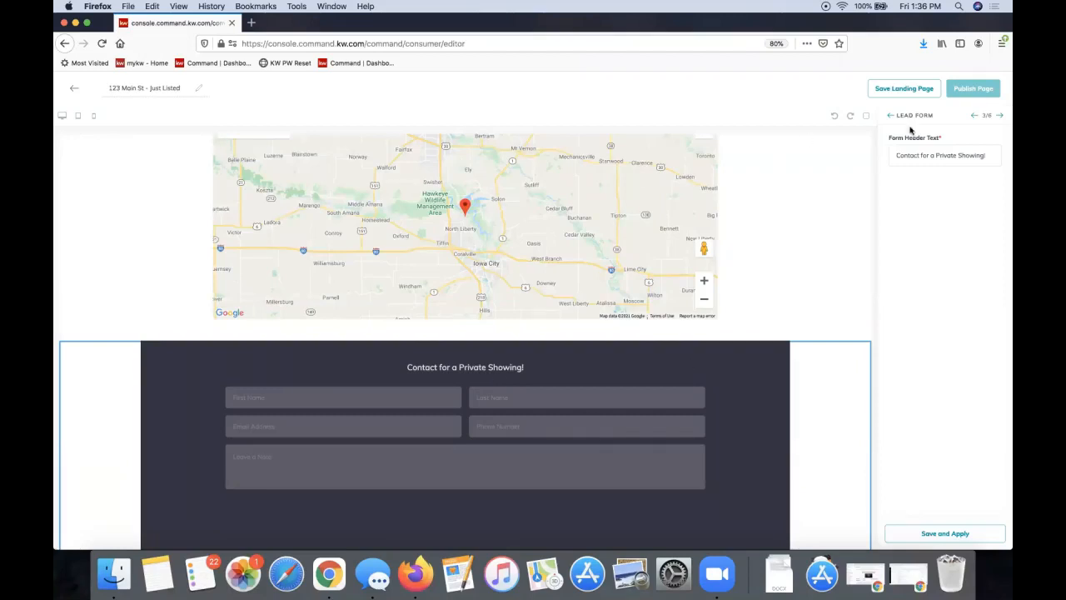
Advance to the Video section (4/6) and start a new browser tab
left_click(1000, 116)
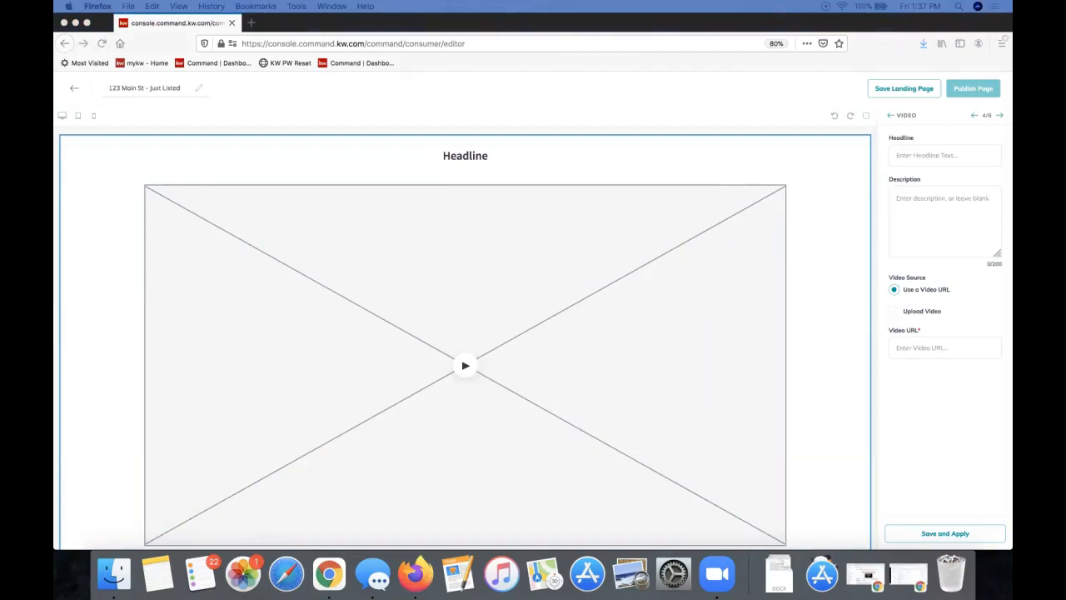
left_click(250, 22)
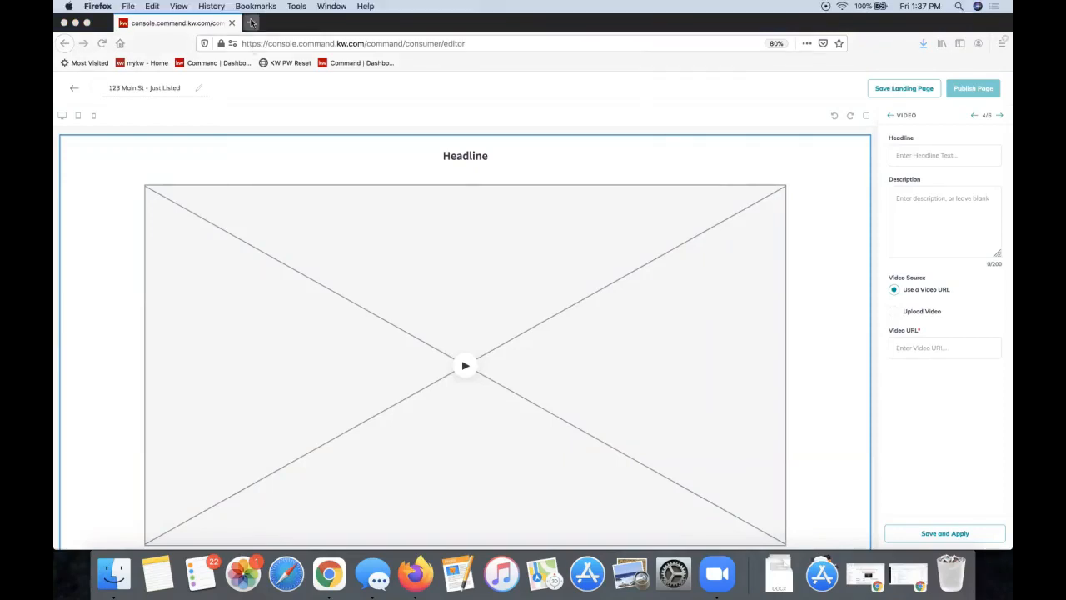
Load 'The KW App: So Much More Than Search' on YouTube, dismiss the promotion and pause it
key("super+v")
key("Return")
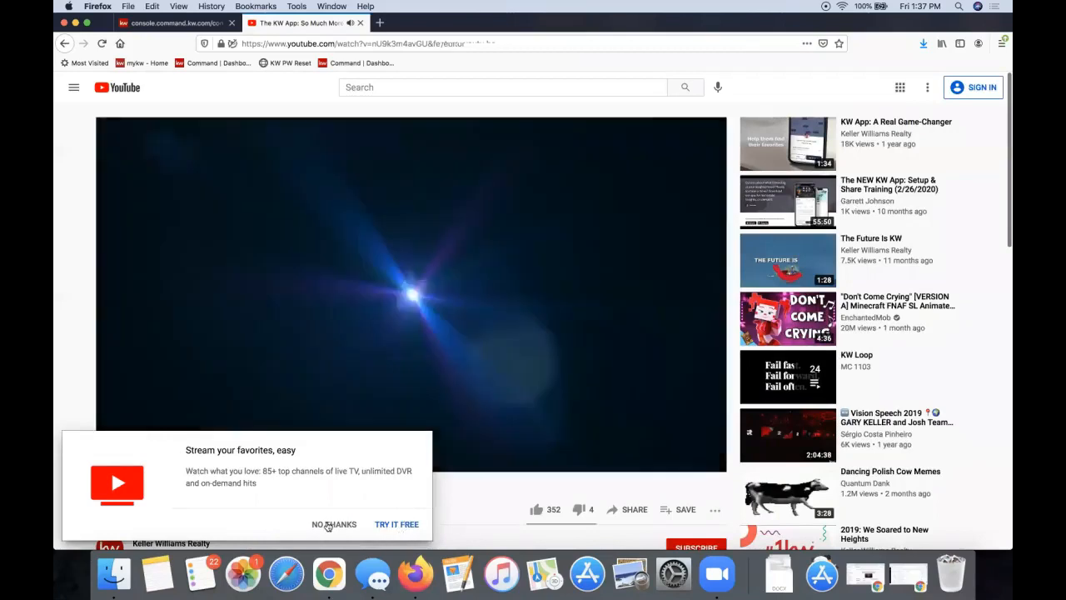
left_click(327, 525)
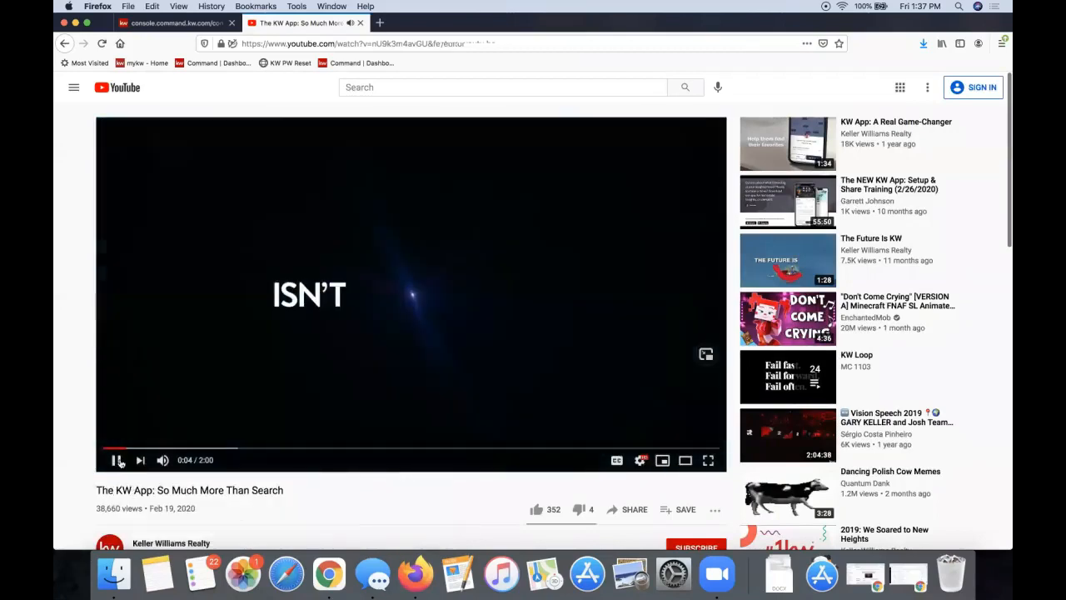
left_click(115, 460)
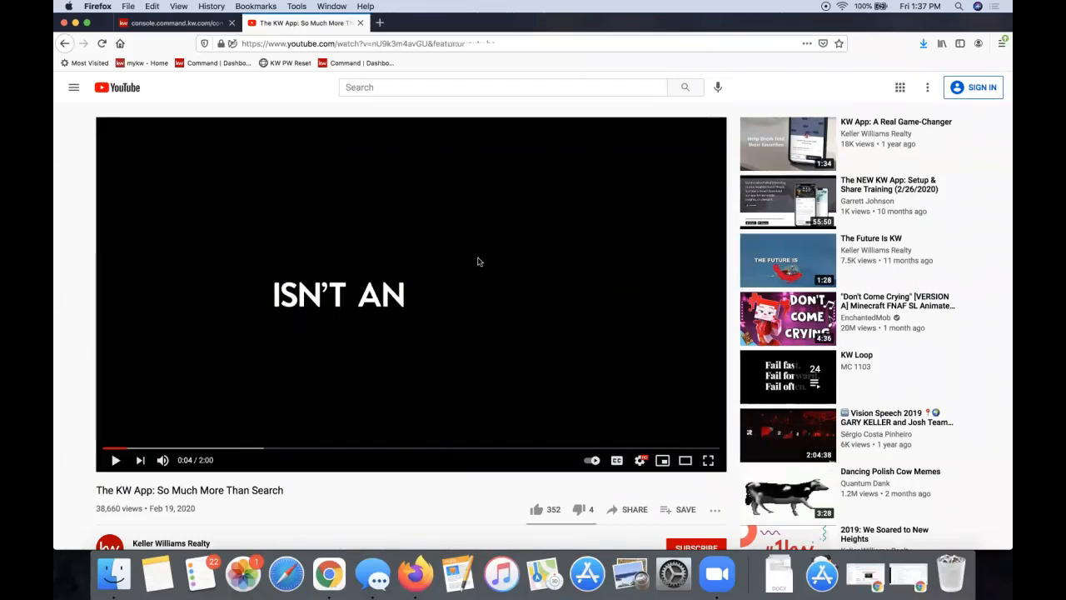
scroll(478, 261, "down", 3)
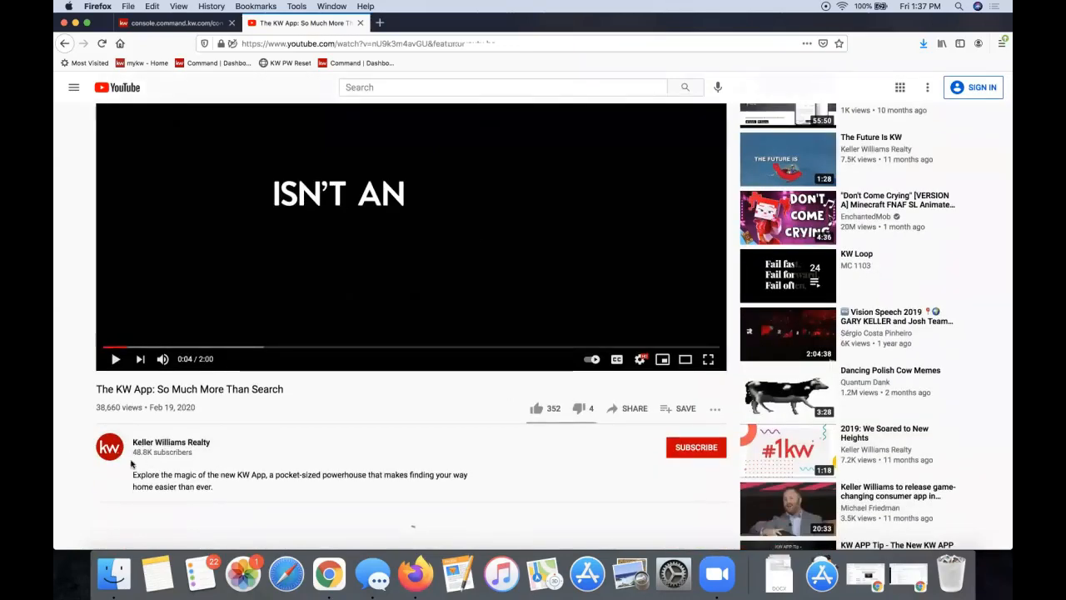
scroll(183, 460, "up", 3)
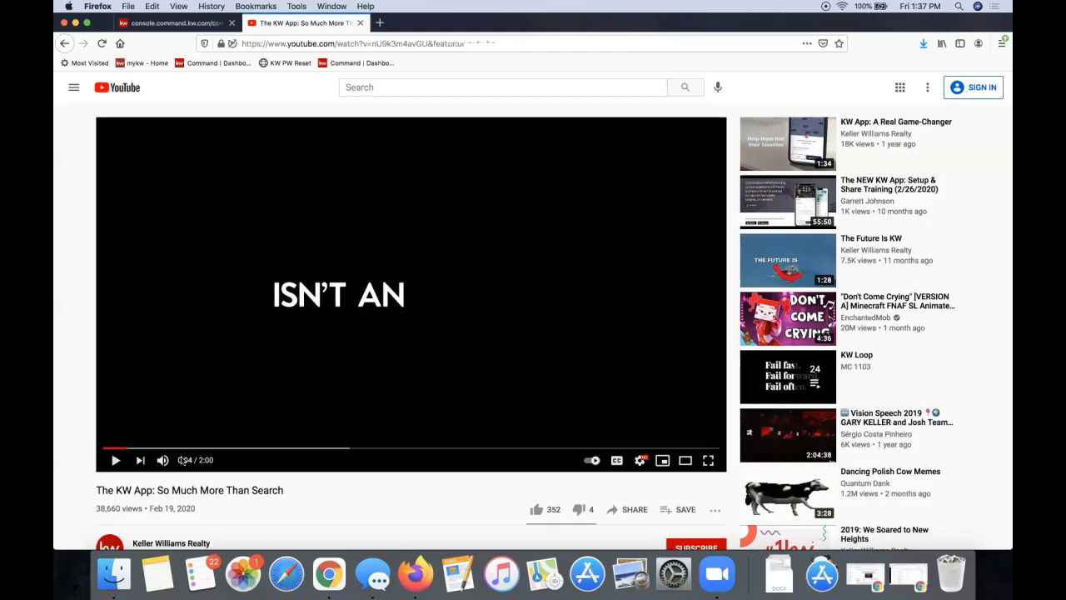
Copy the video's web address from the address bar
left_click(352, 48)
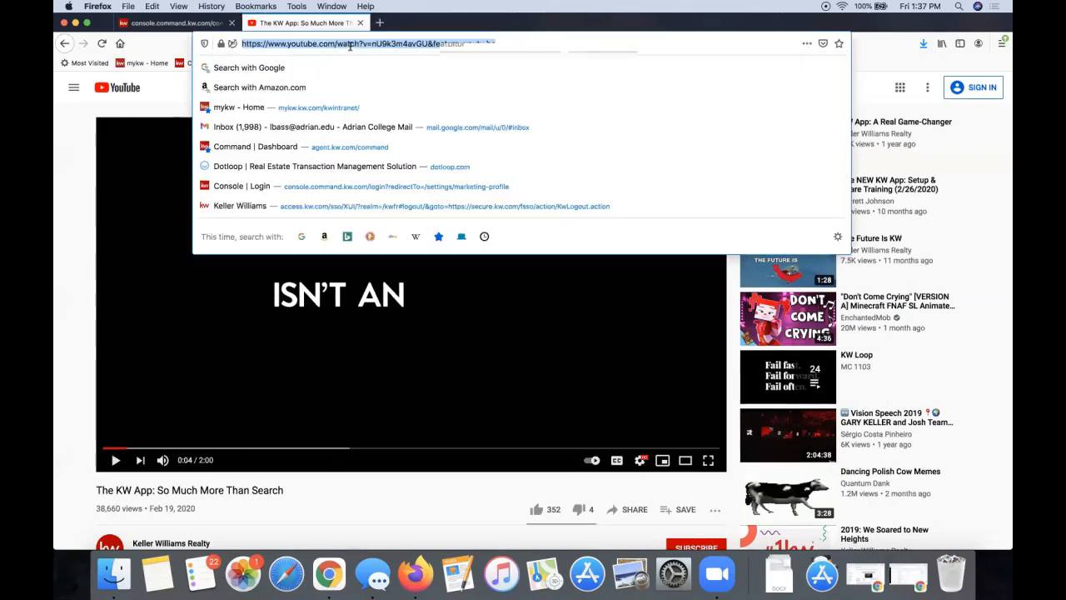
left_click(180, 99)
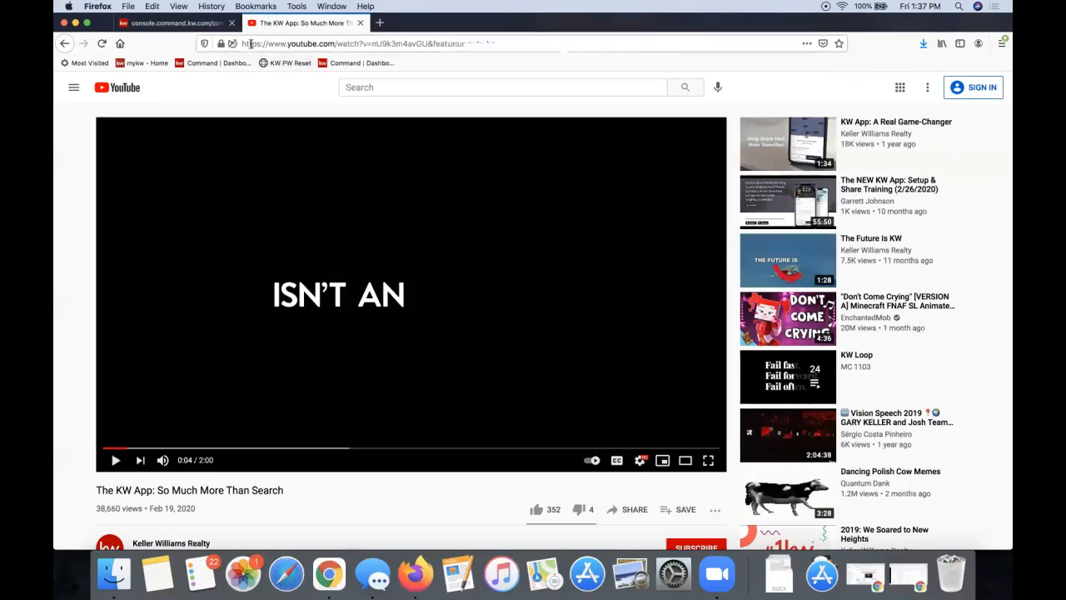
left_click(250, 44)
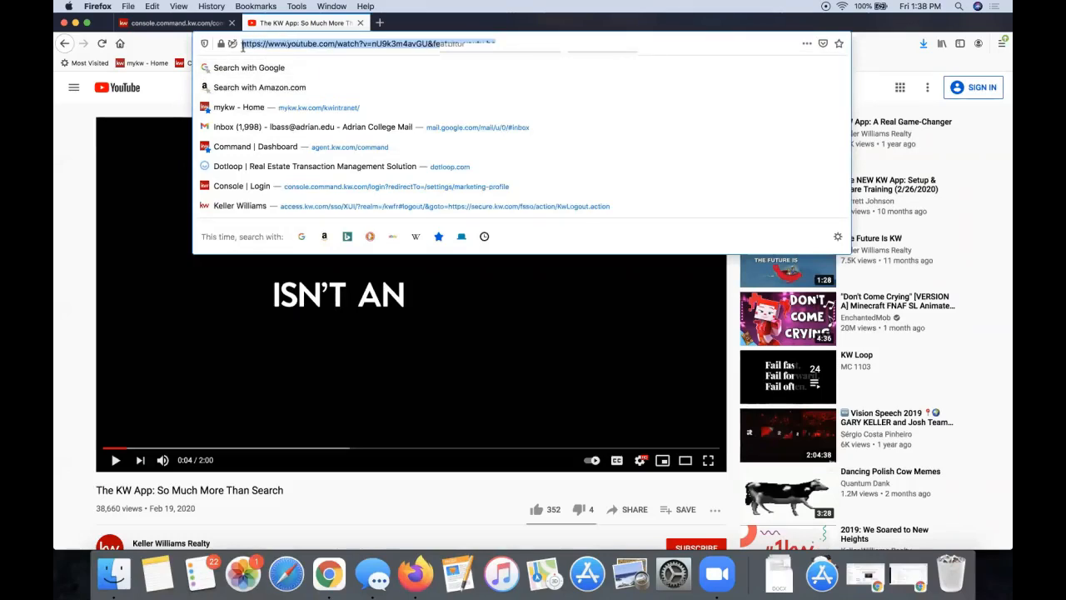
left_click(182, 95)
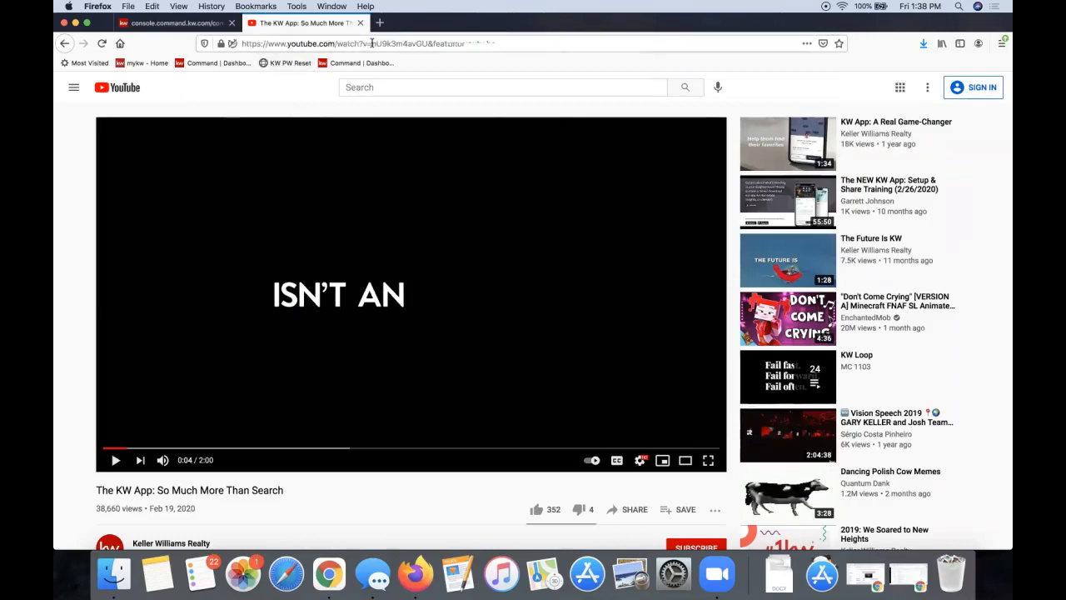
left_click(268, 45)
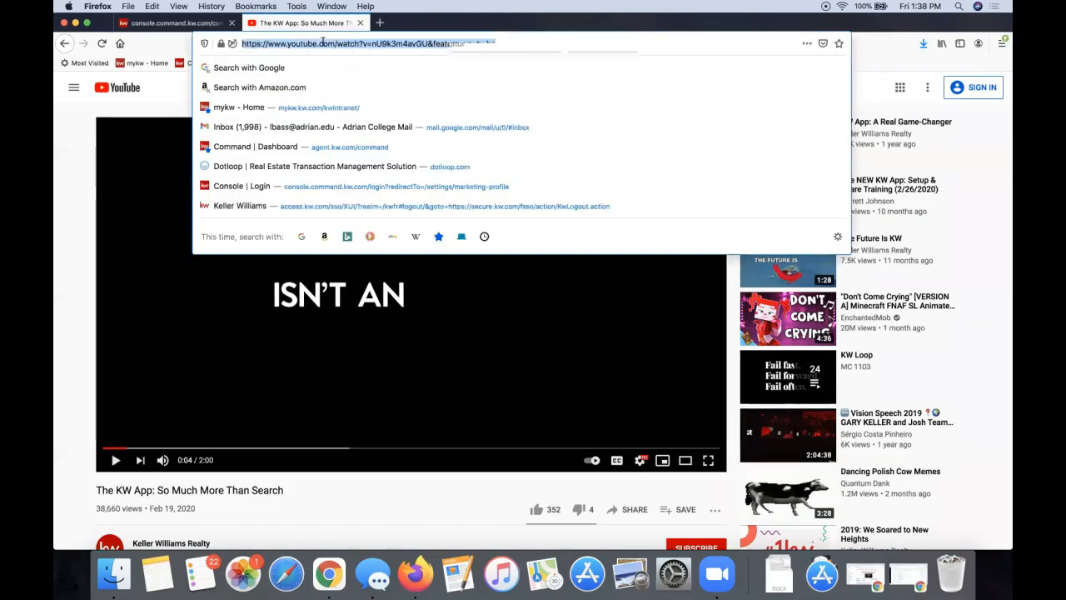
right_click(282, 46)
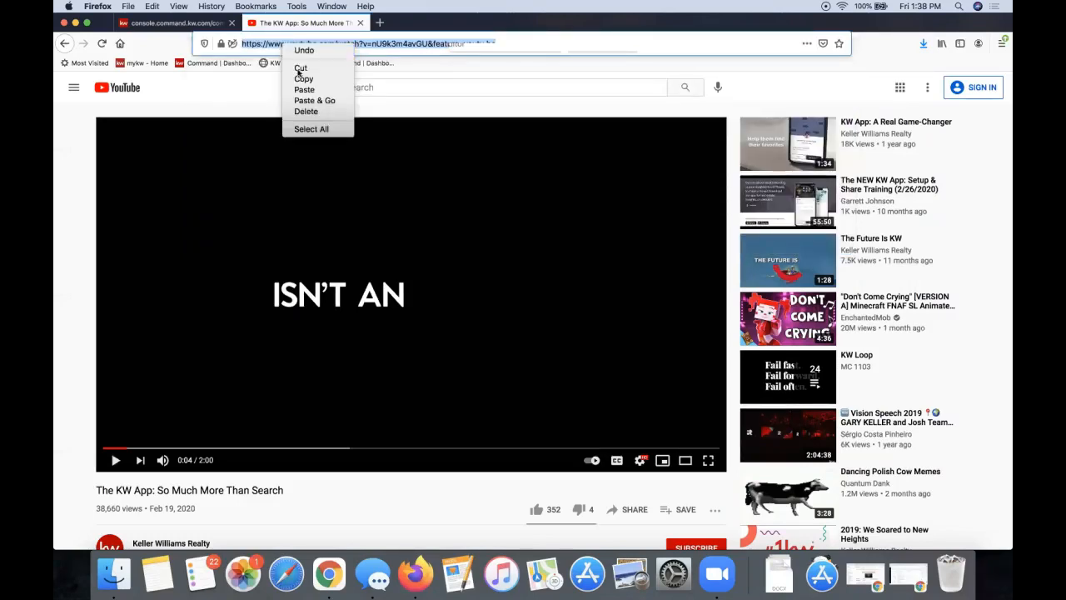
left_click(304, 80)
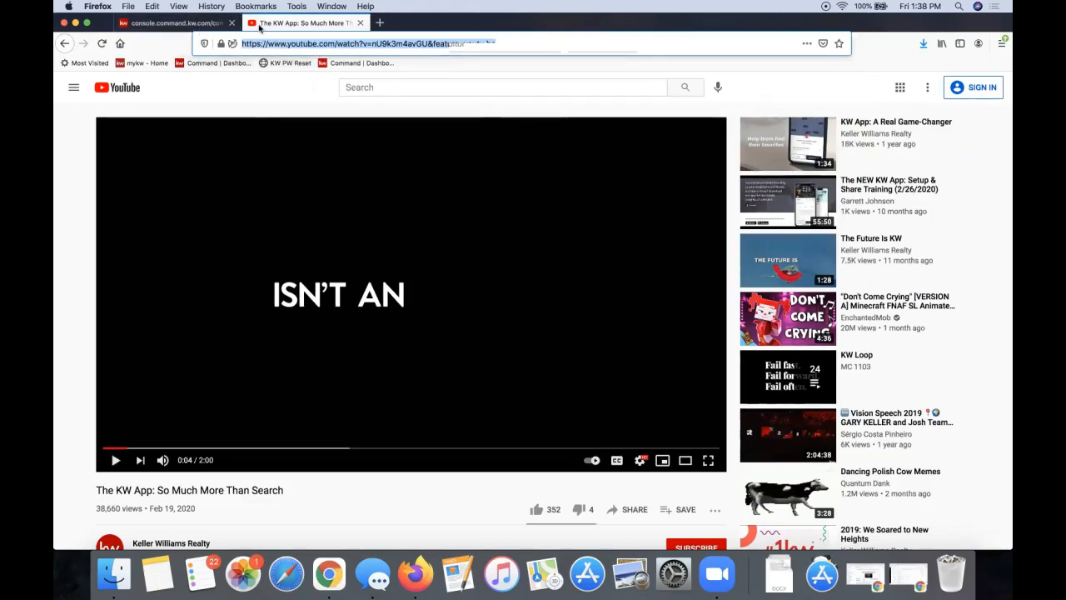
Paste the copied YouTube link into the Video URL field and save and apply it
left_click(184, 27)
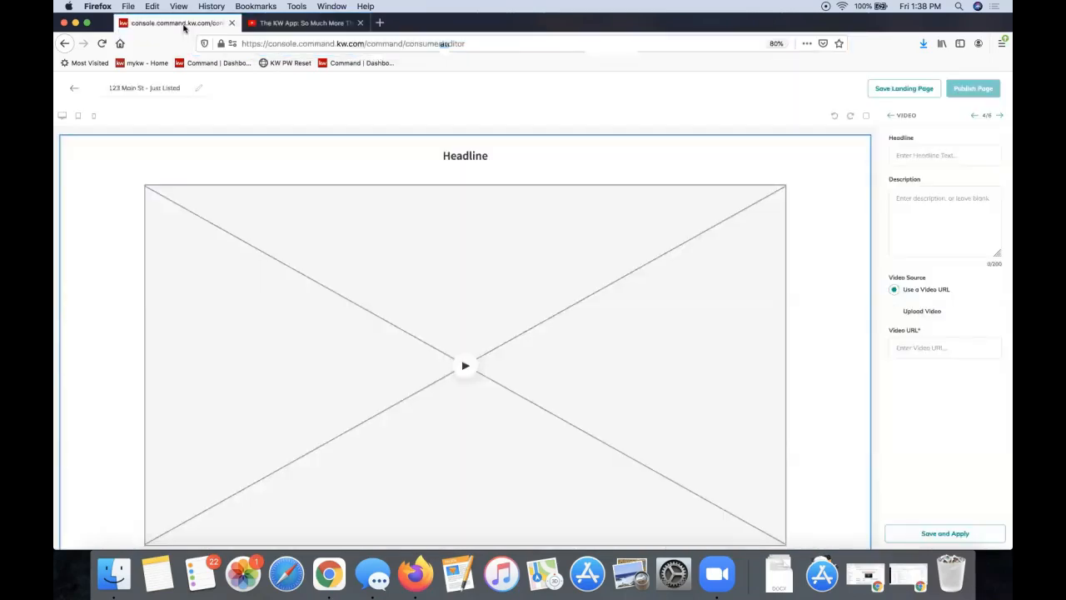
left_click(920, 350)
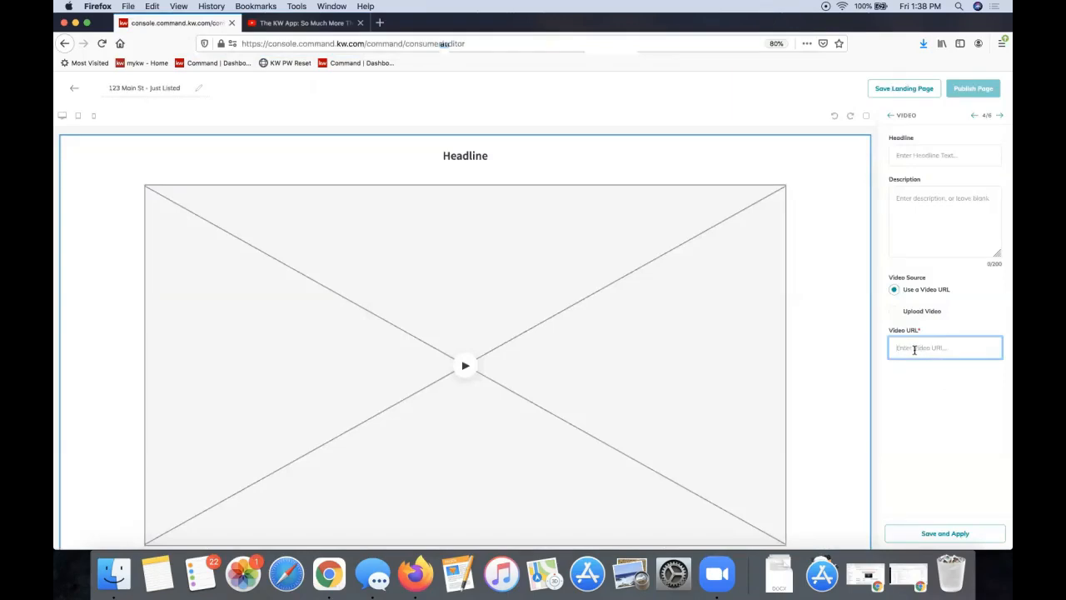
right_click(915, 349)
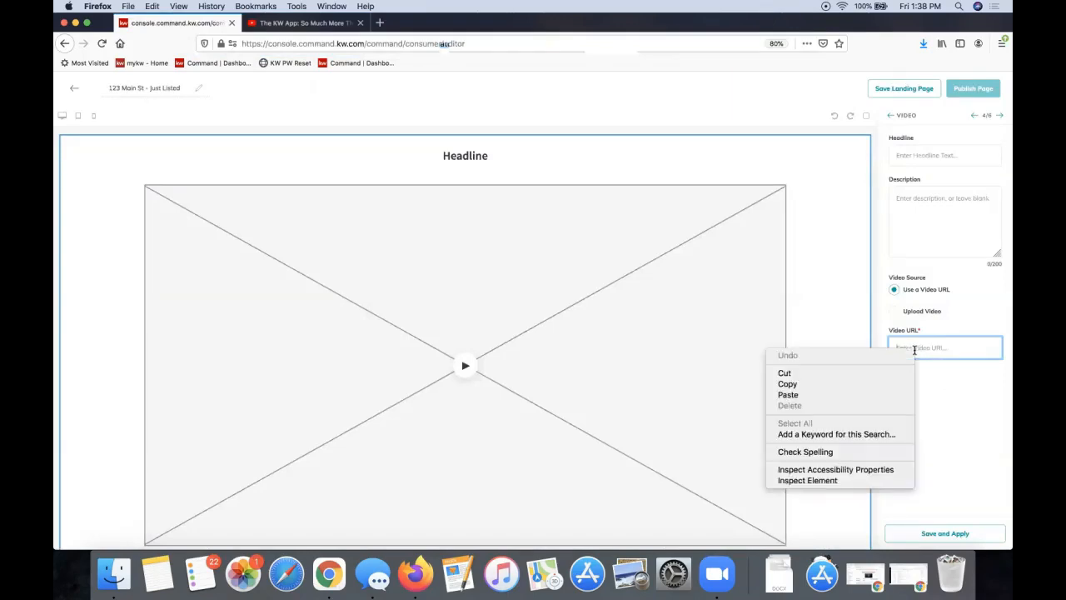
left_click(841, 395)
triple_click(946, 347)
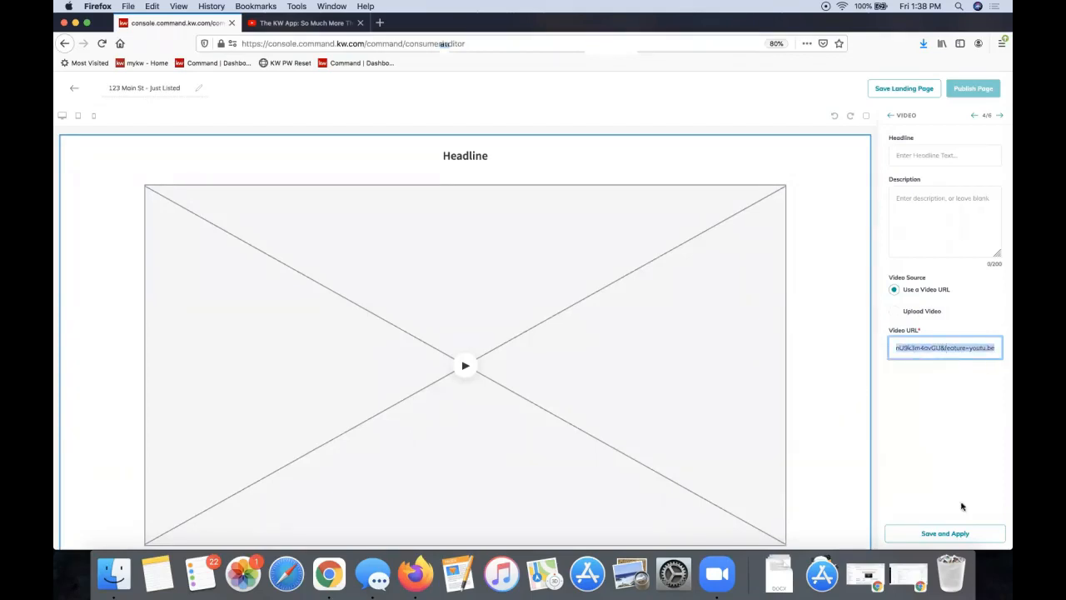
left_click(947, 533)
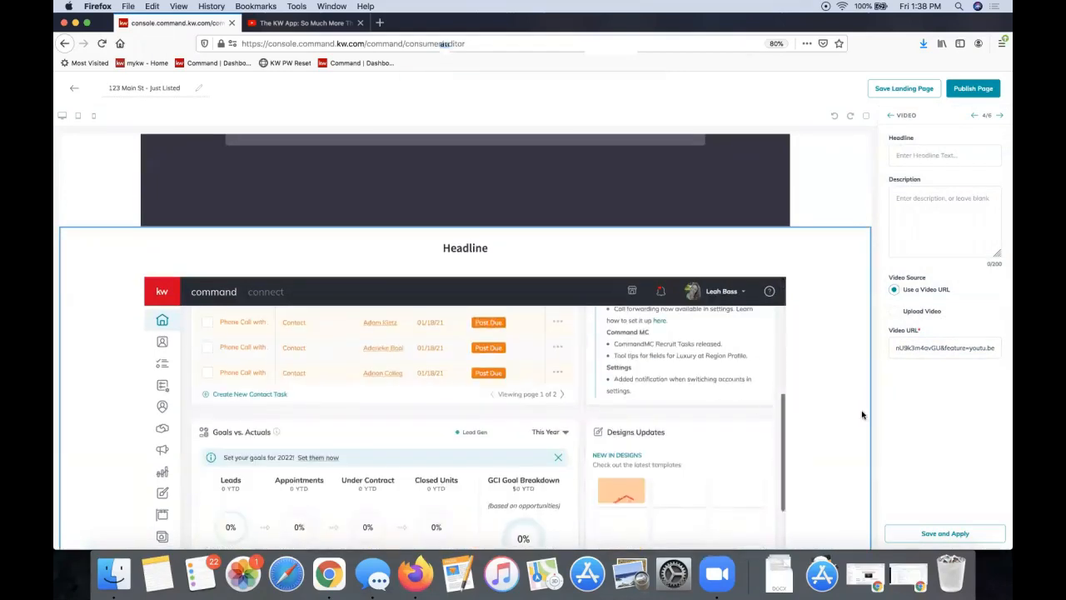
left_click(946, 533)
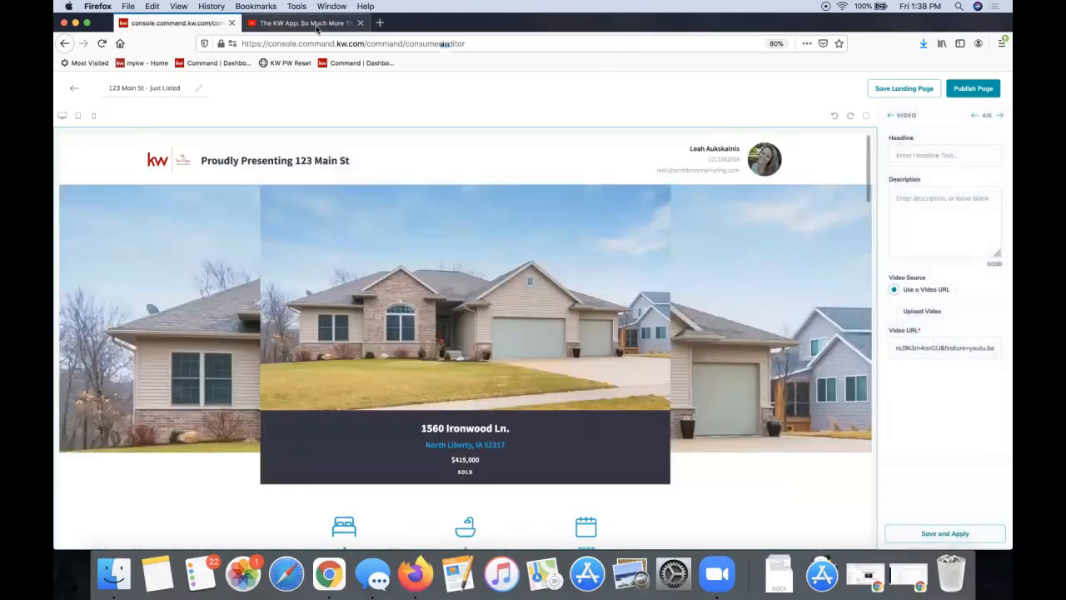
left_click(317, 25)
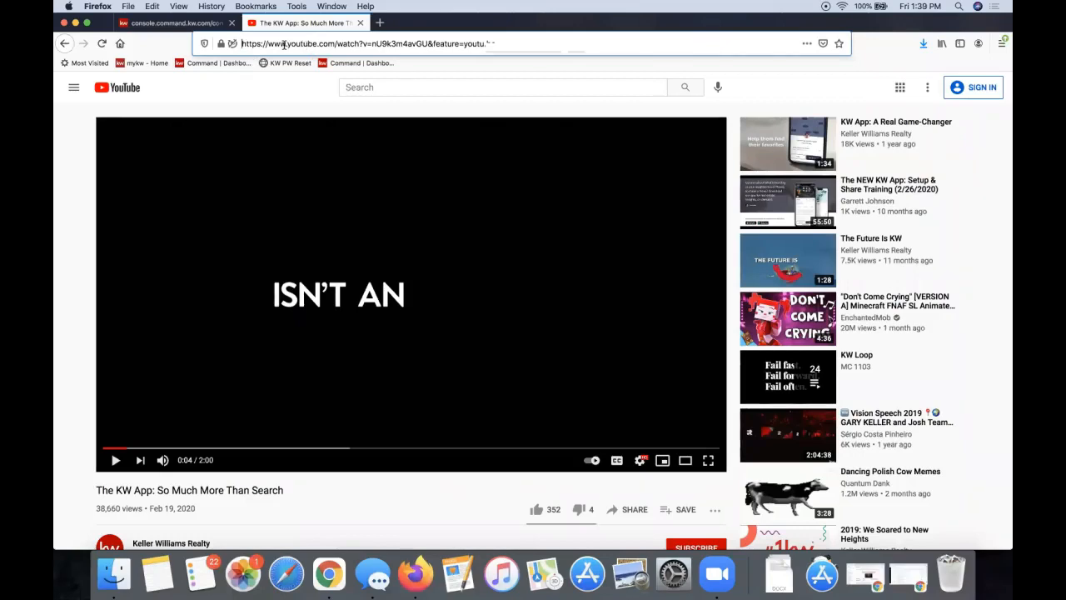
left_click(285, 44)
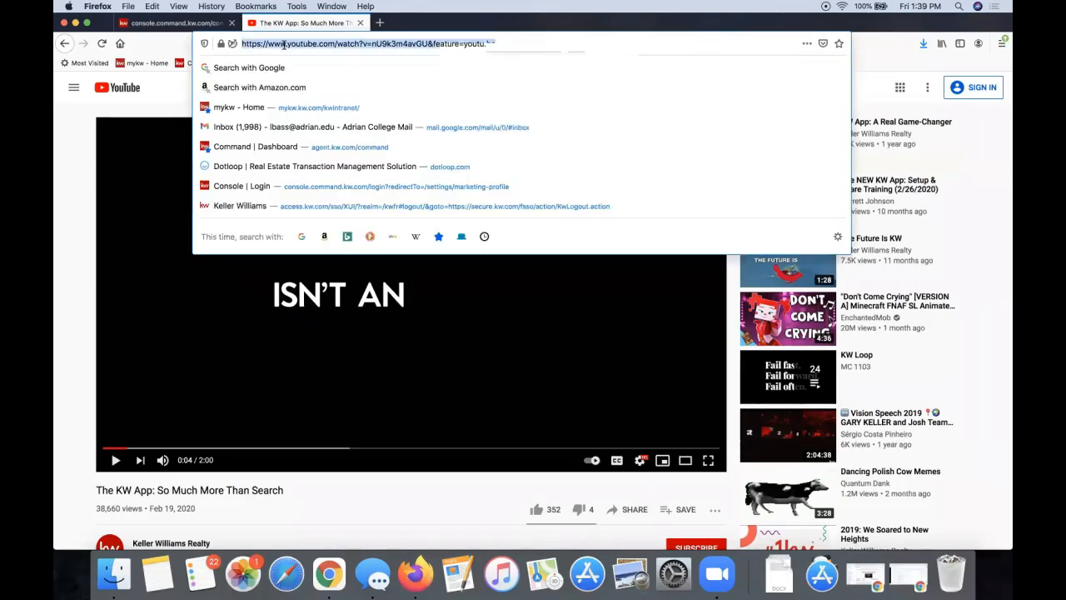
left_click(80, 182)
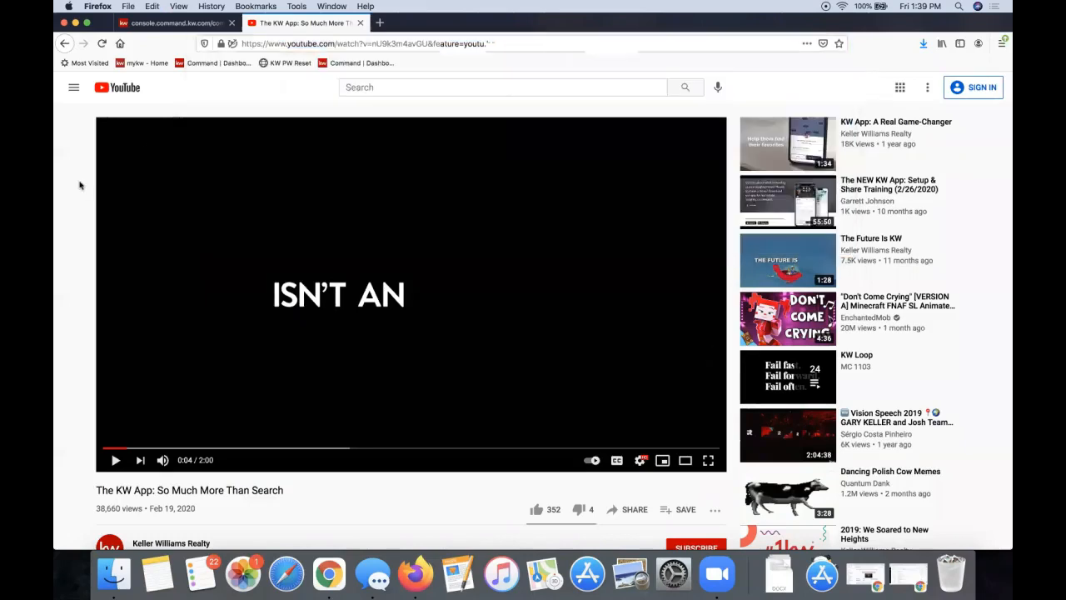
left_click(259, 43)
Recheck the YouTube link in the Video URL field and re-apply it to refresh the preview
left_click(187, 25)
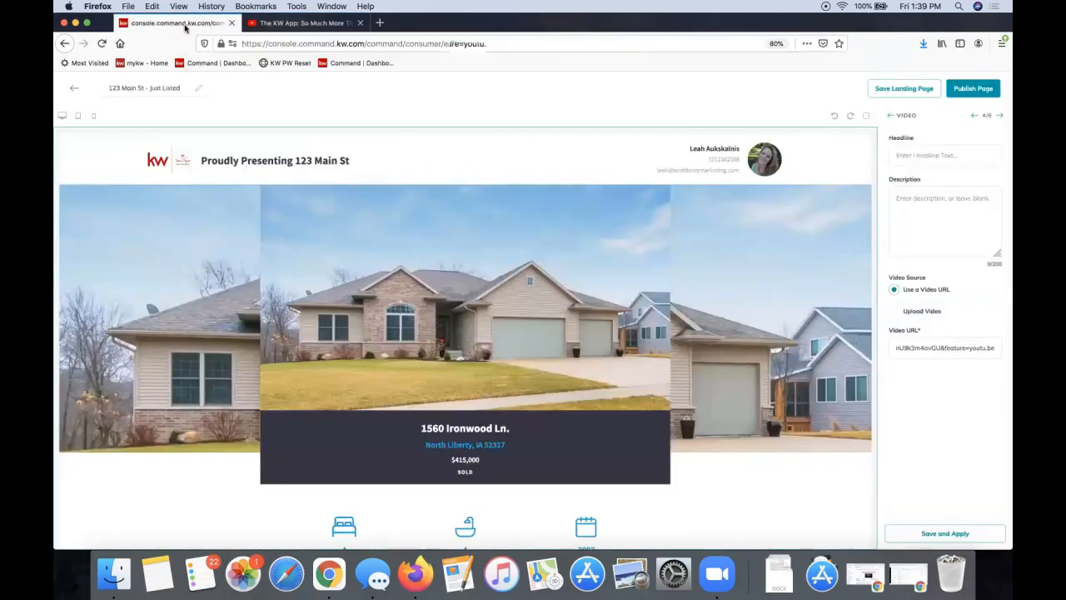
triple_click(954, 348)
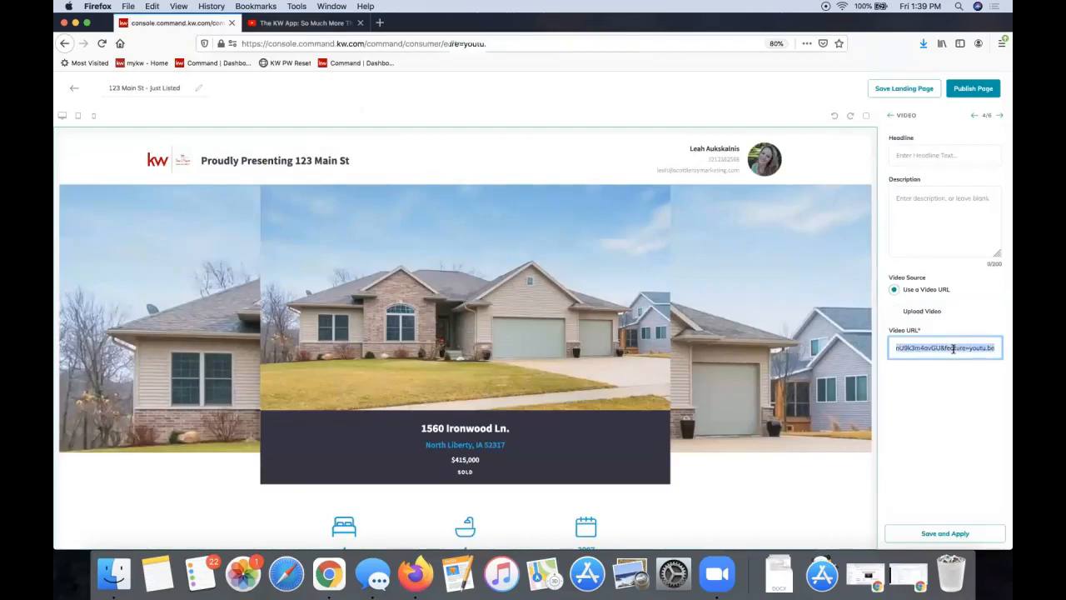
key("super+v")
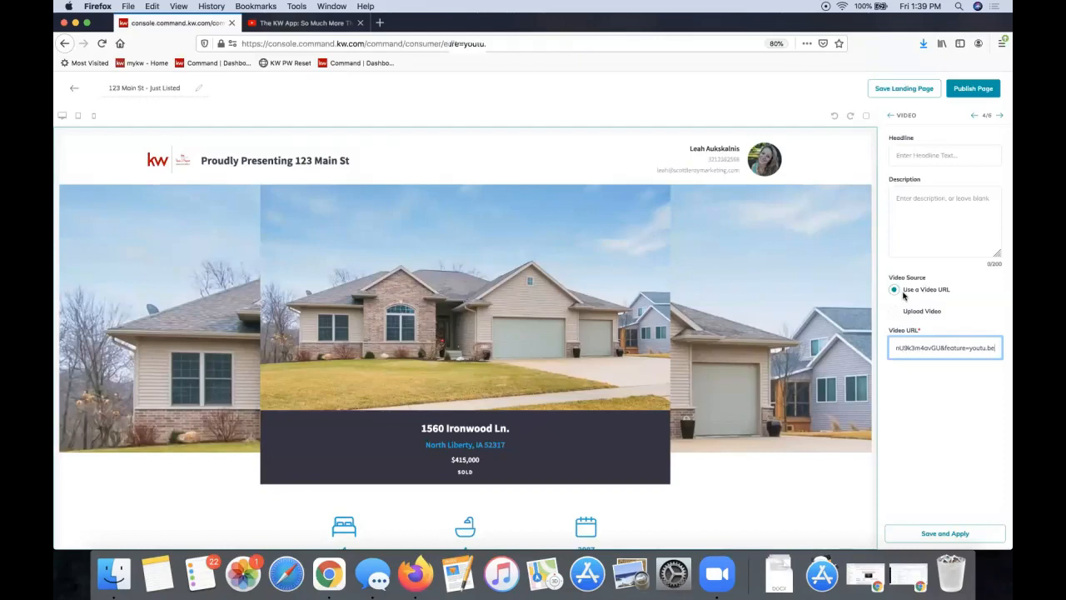
left_click(964, 533)
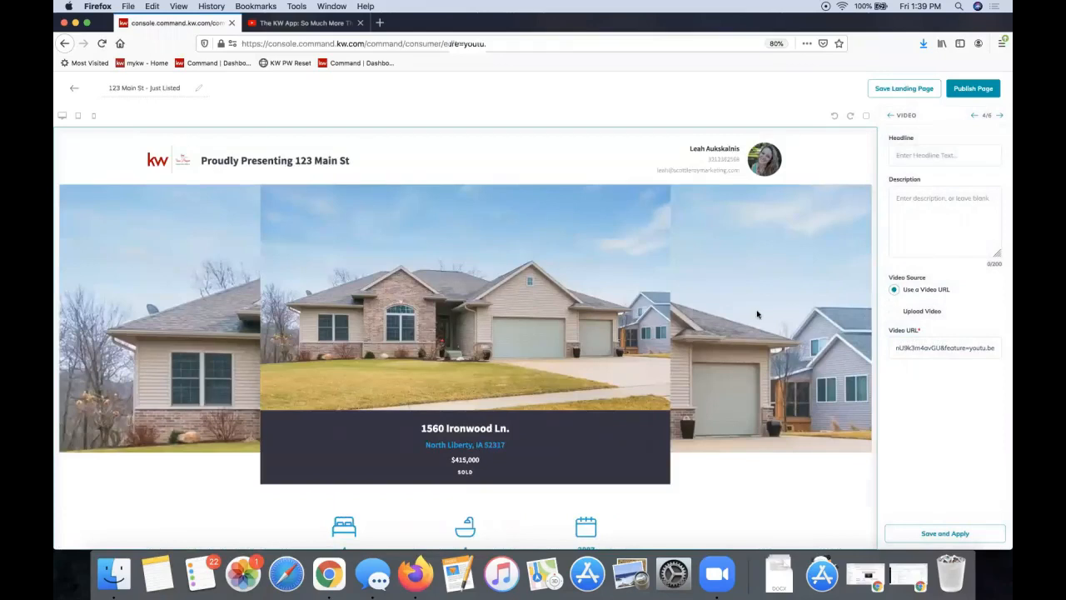
scroll(758, 314, "down", 5)
scroll(758, 315, "down", 15)
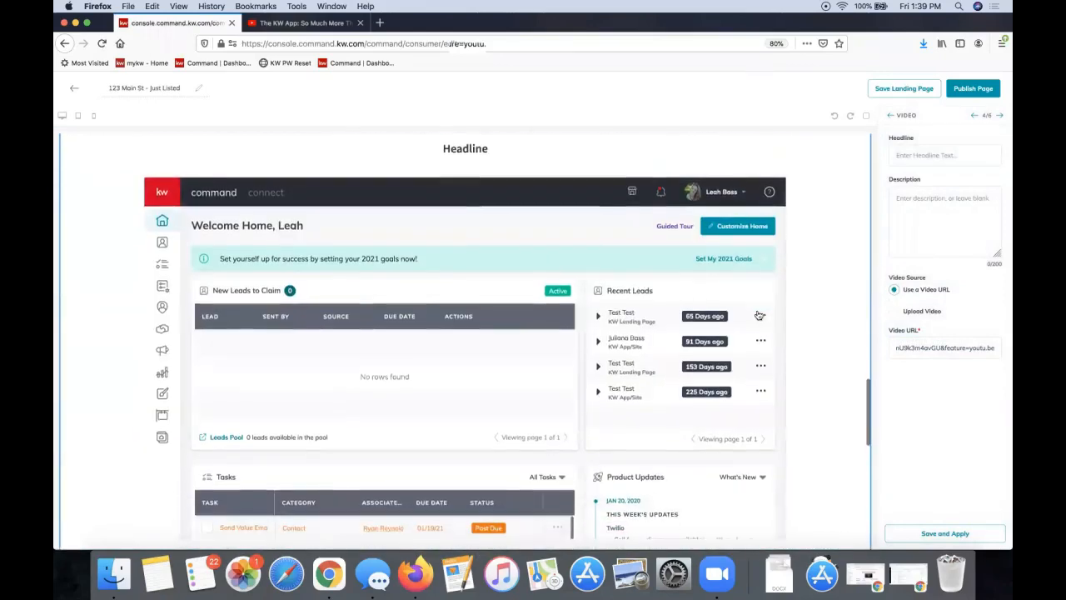
scroll(868, 296, "down", 10)
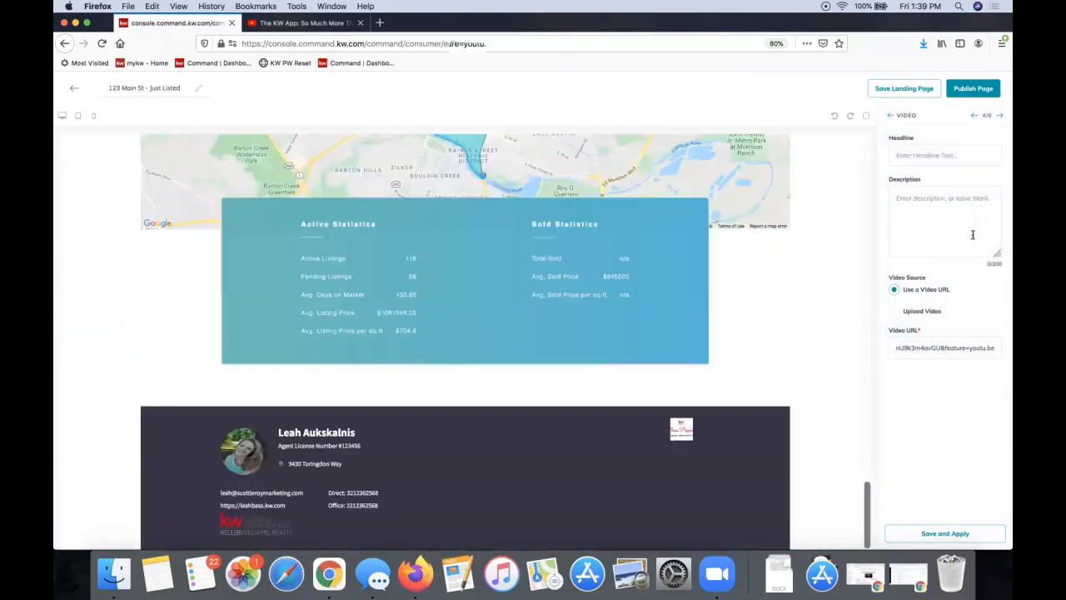
In New Market Snap, change the postal code from 78701 to 28173 and pick Weddington Brook
left_click(1000, 117)
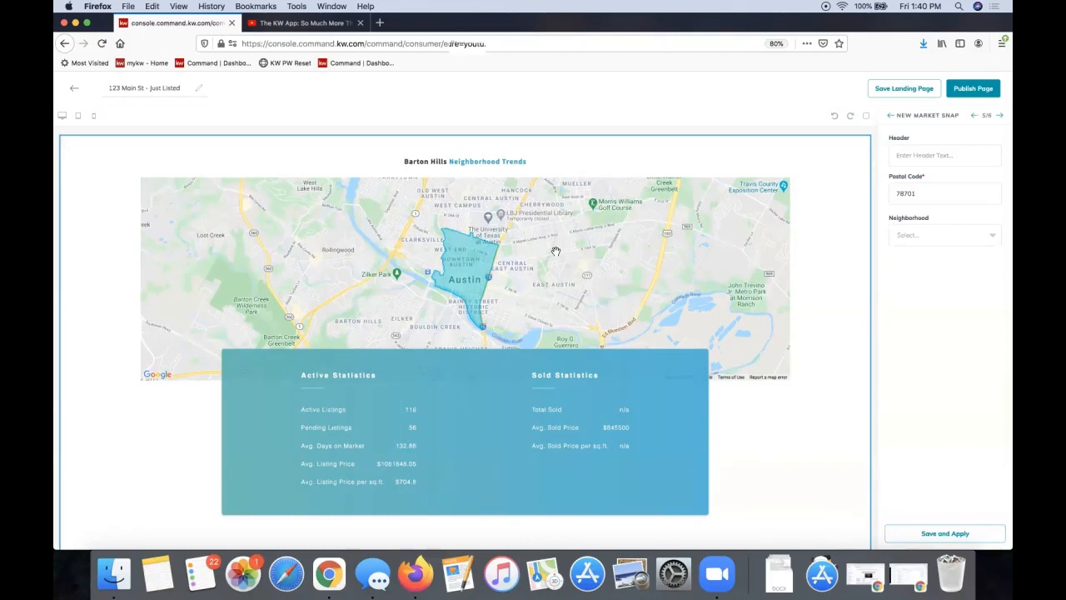
double_click(919, 194)
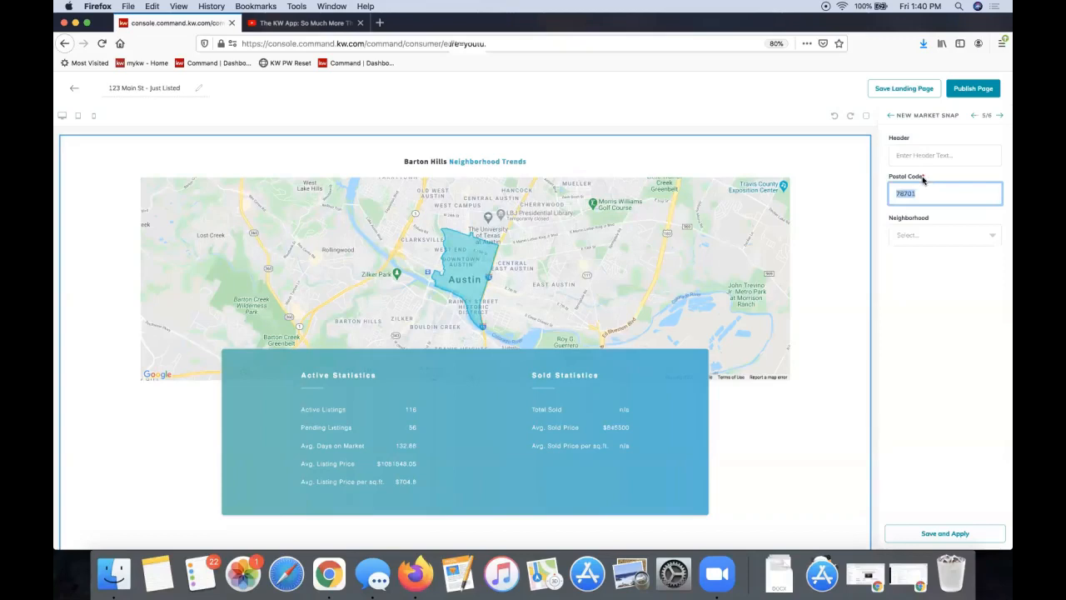
left_click(912, 156)
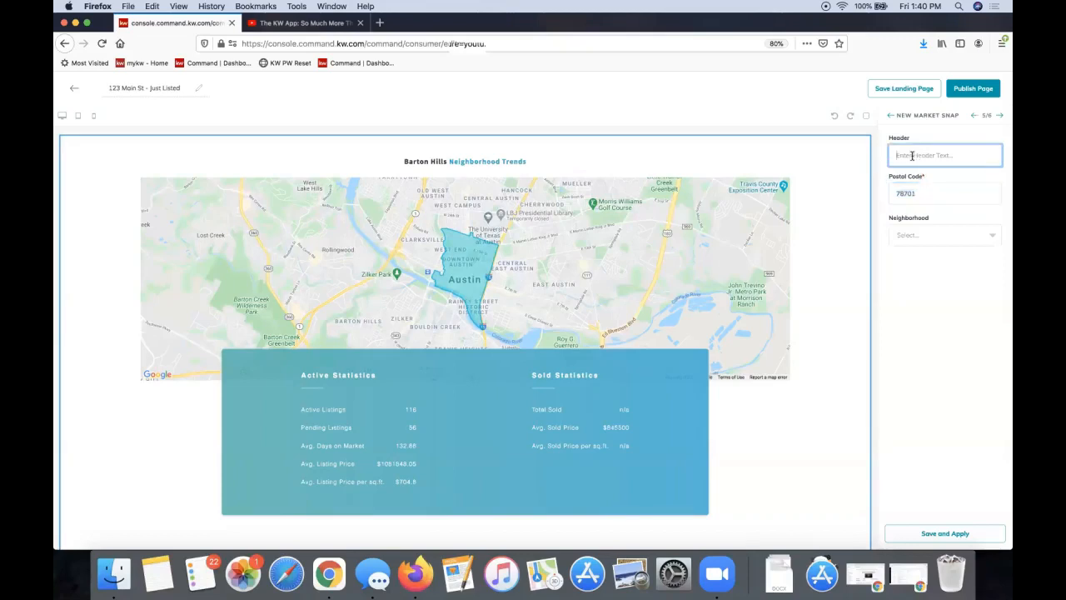
left_click(915, 193)
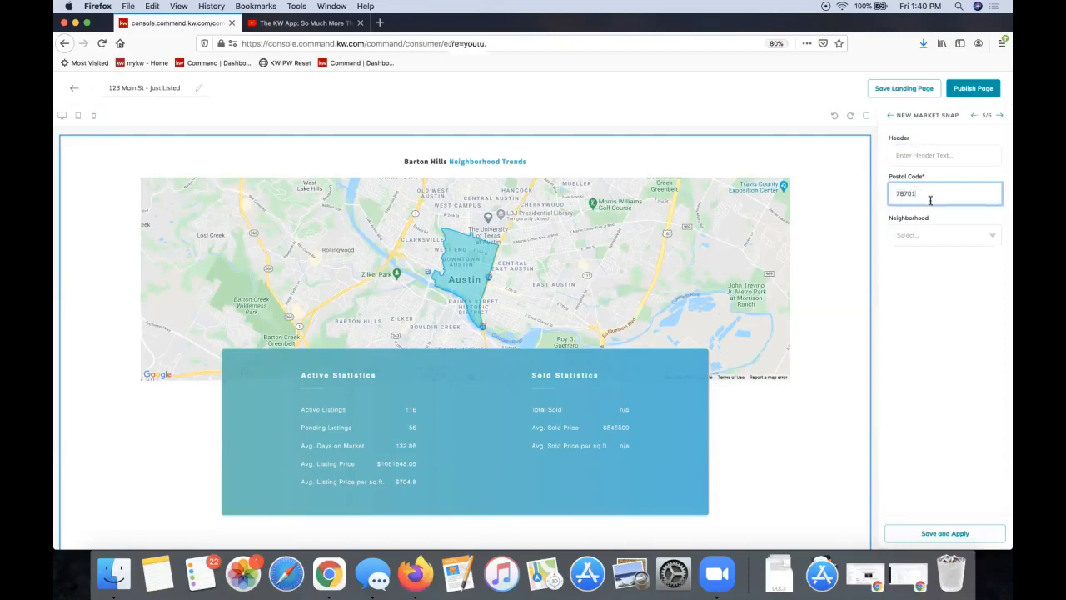
double_click(926, 192)
type("28173")
left_click(945, 235)
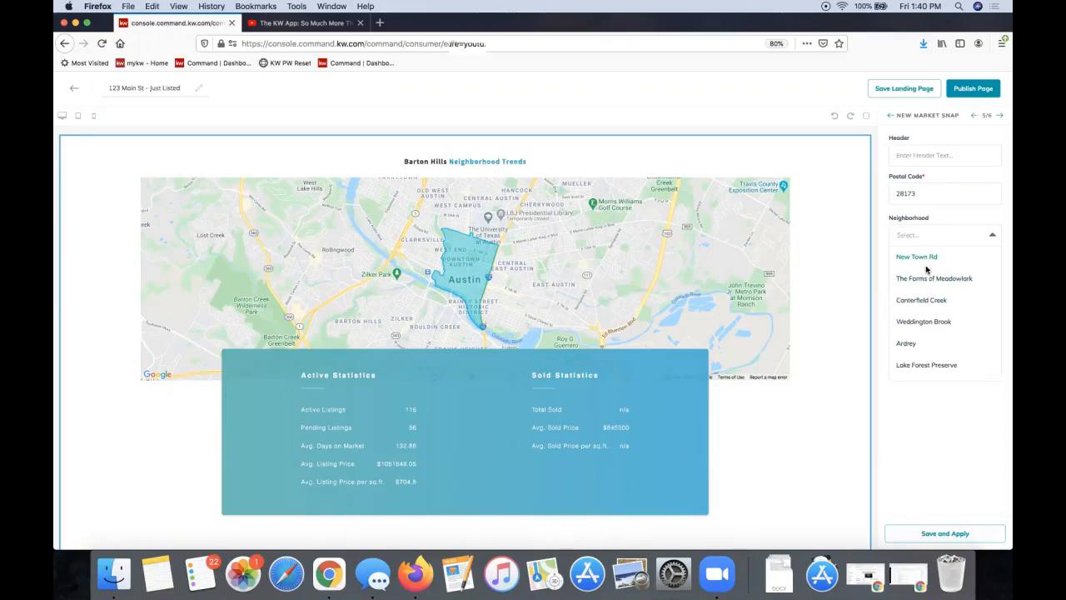
scroll(925, 266, "down", 5)
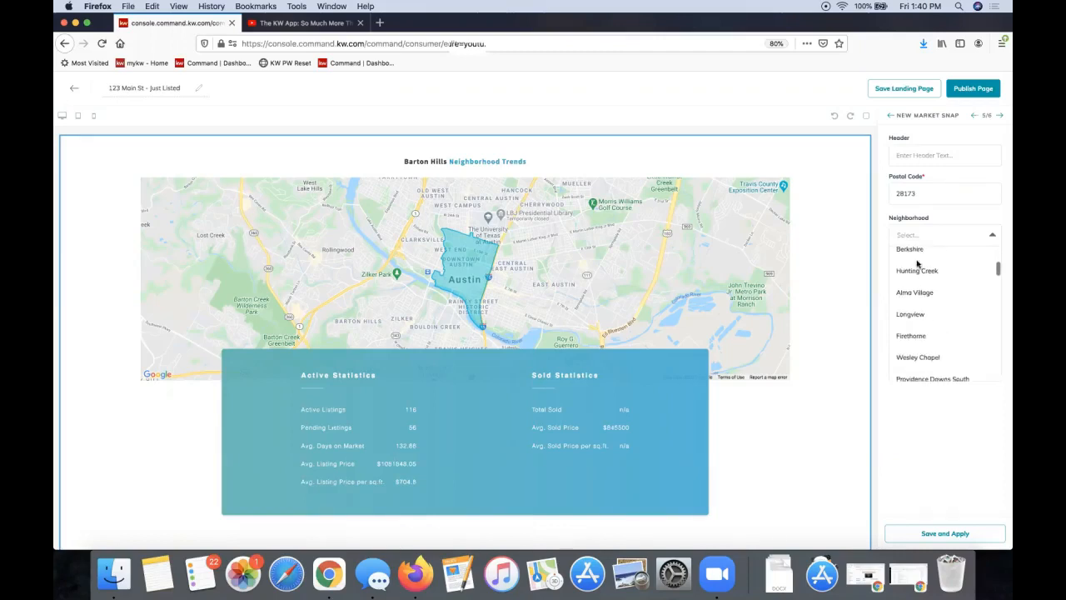
left_click(927, 238)
left_click(921, 239)
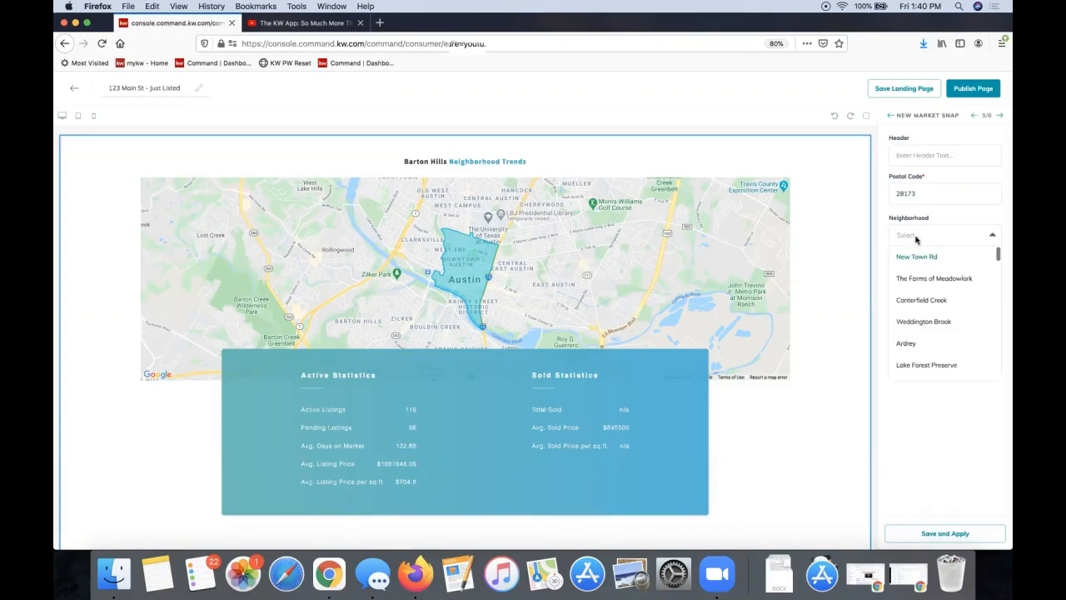
left_click(941, 325)
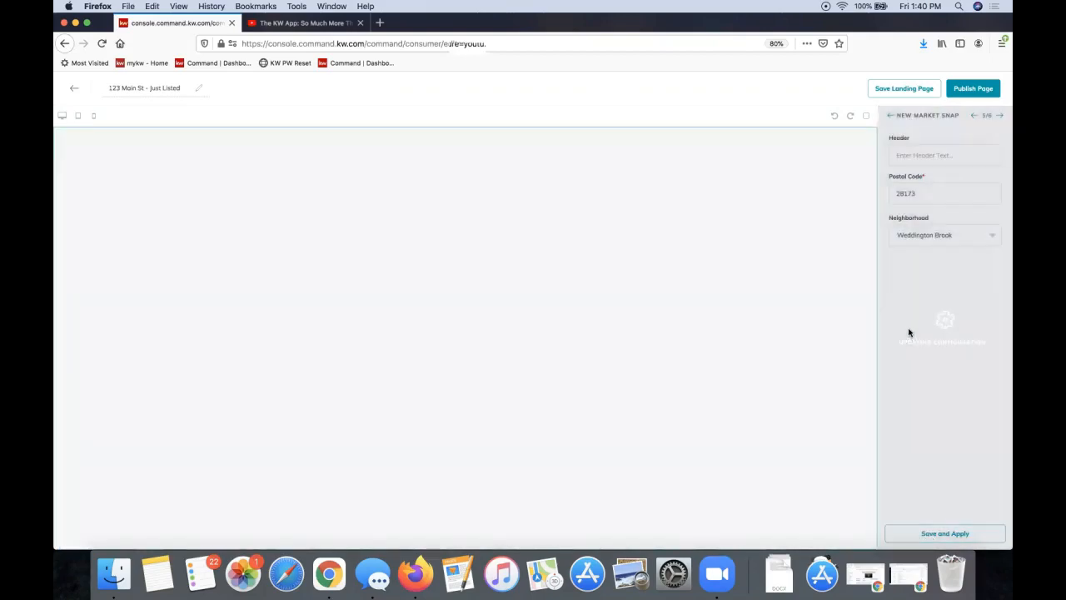
Review the Weddington Brook Neighborhood Trends preview and leave the market snapshot Header blank
scroll(517, 322, "down", 15)
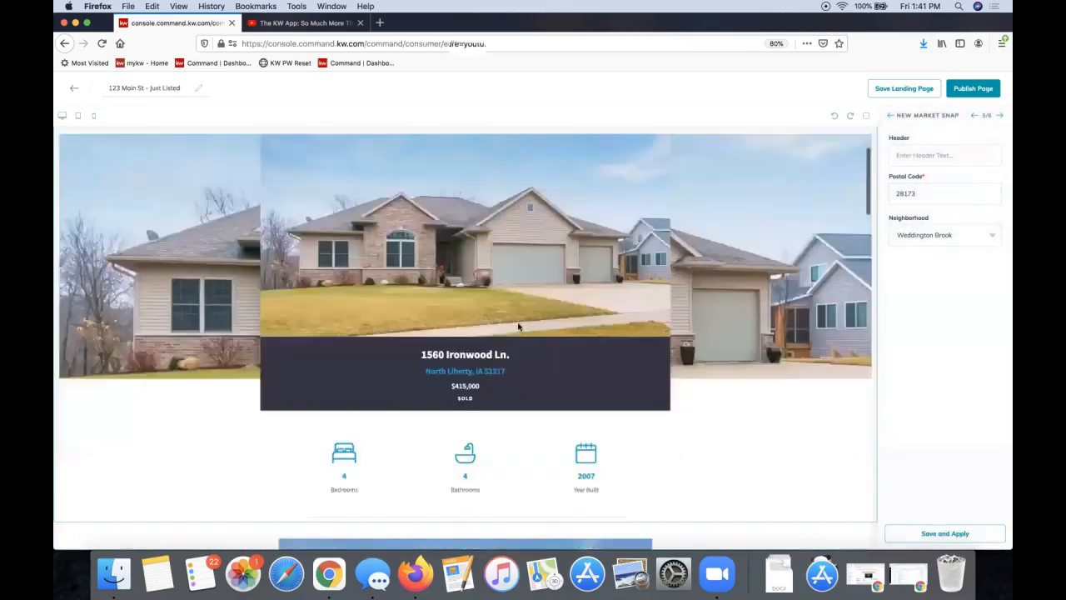
scroll(517, 324, "down", 10)
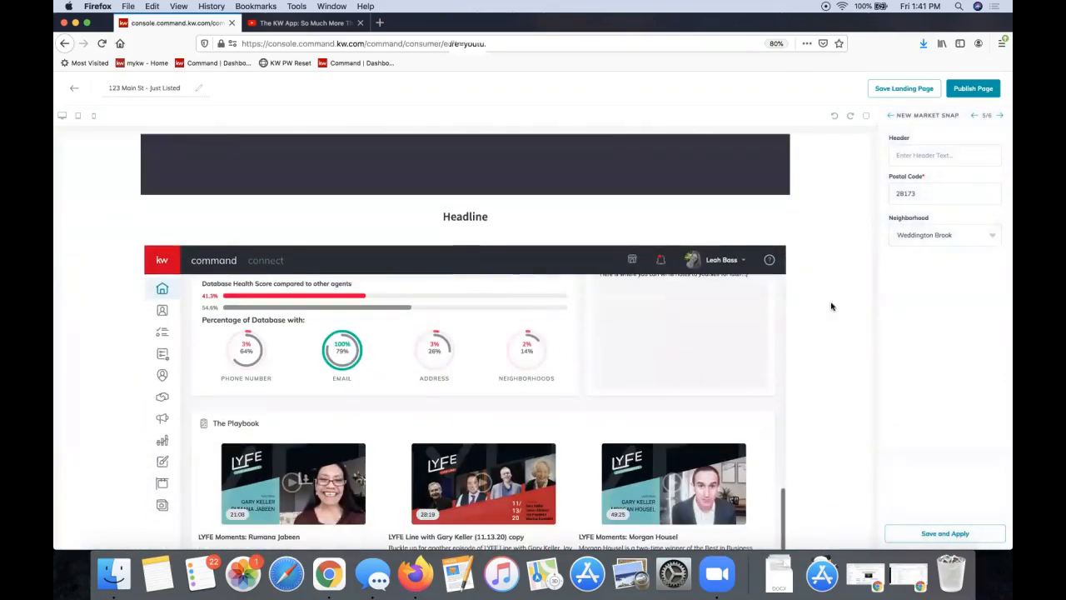
scroll(830, 306, "down", 5)
scroll(831, 306, "up", 5)
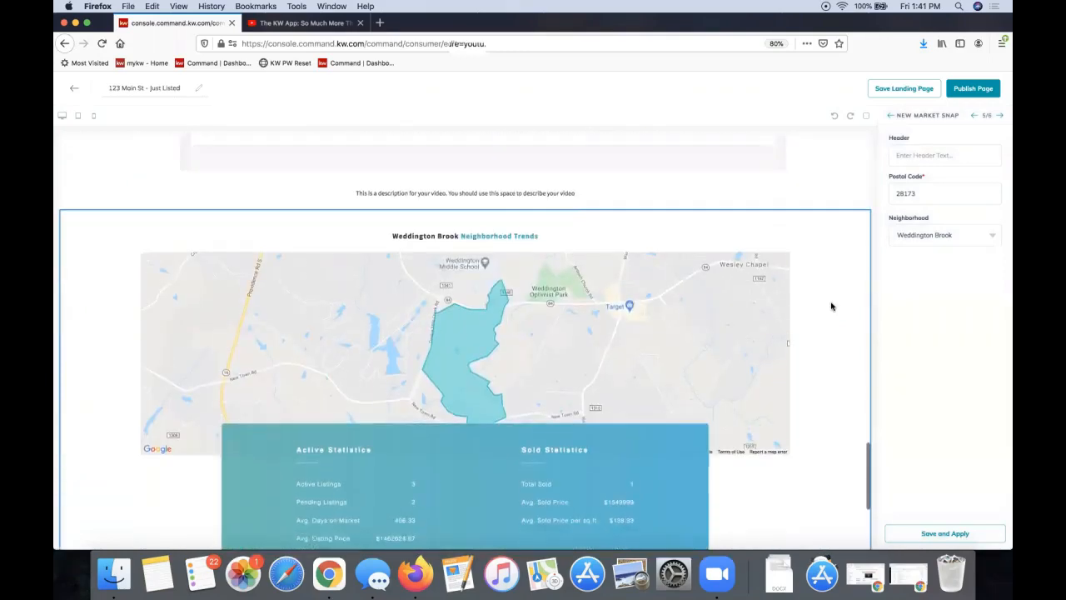
scroll(831, 305, "down", 2)
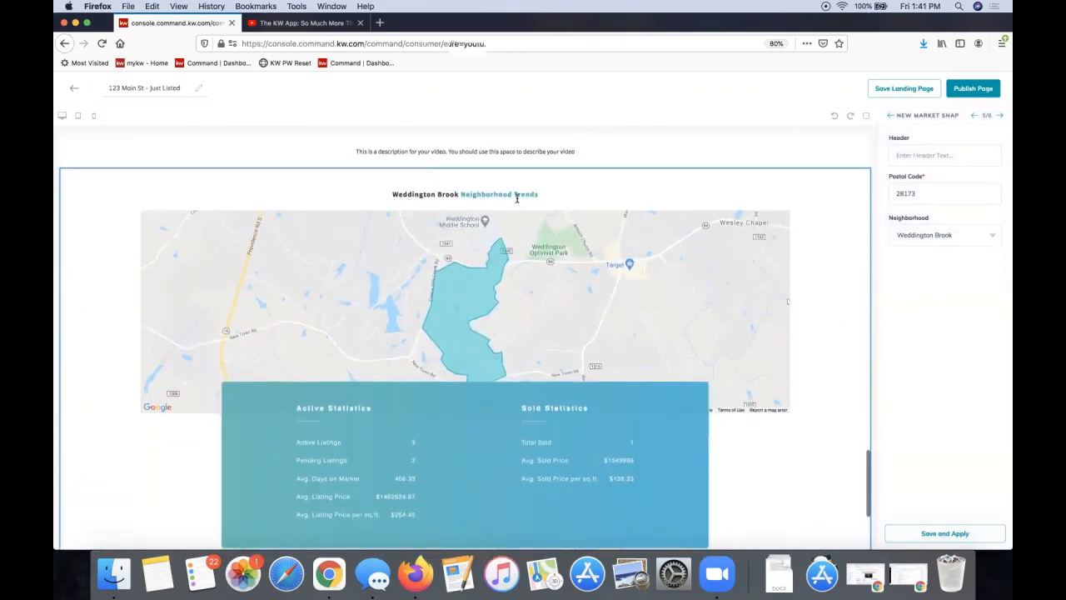
scroll(517, 198, "down", 1)
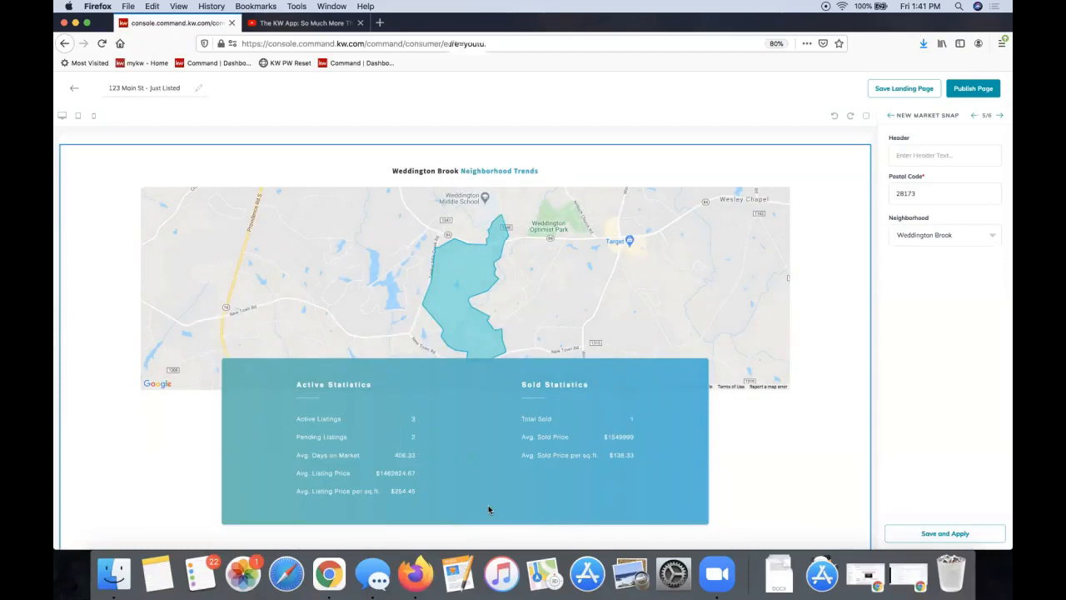
left_click(942, 154)
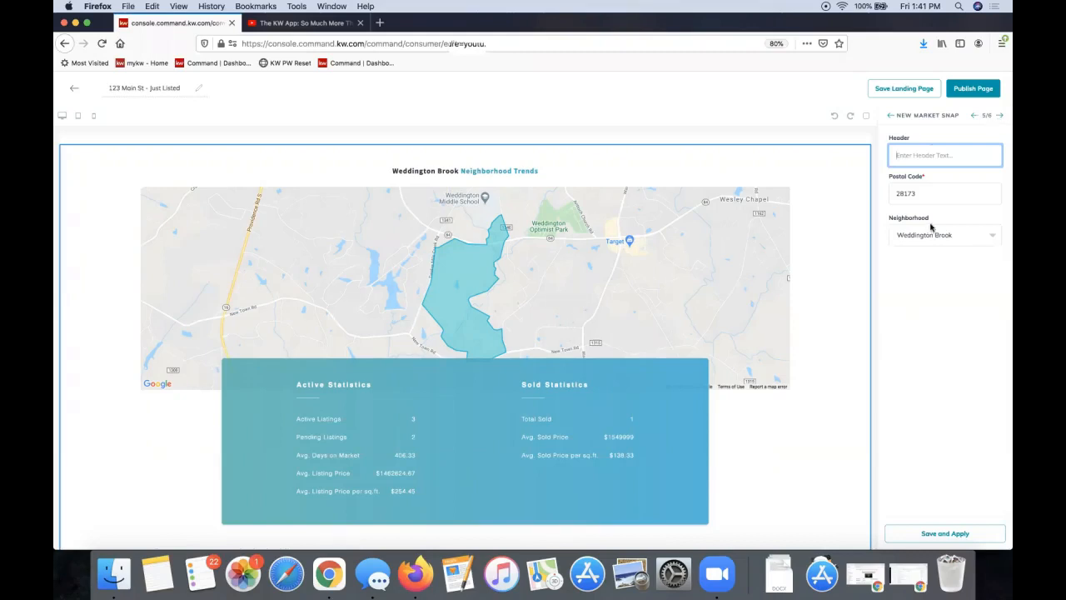
left_click(960, 117)
left_click_drag(948, 117, 895, 119)
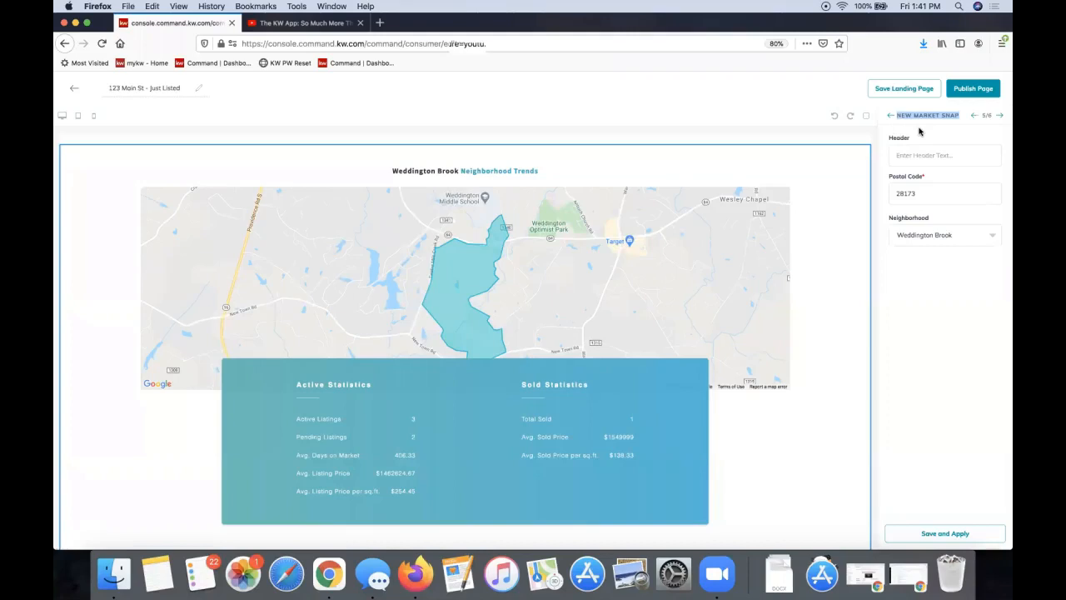
Advance to the Agent Branding widget (6/6) and save and apply its details
left_click(1000, 116)
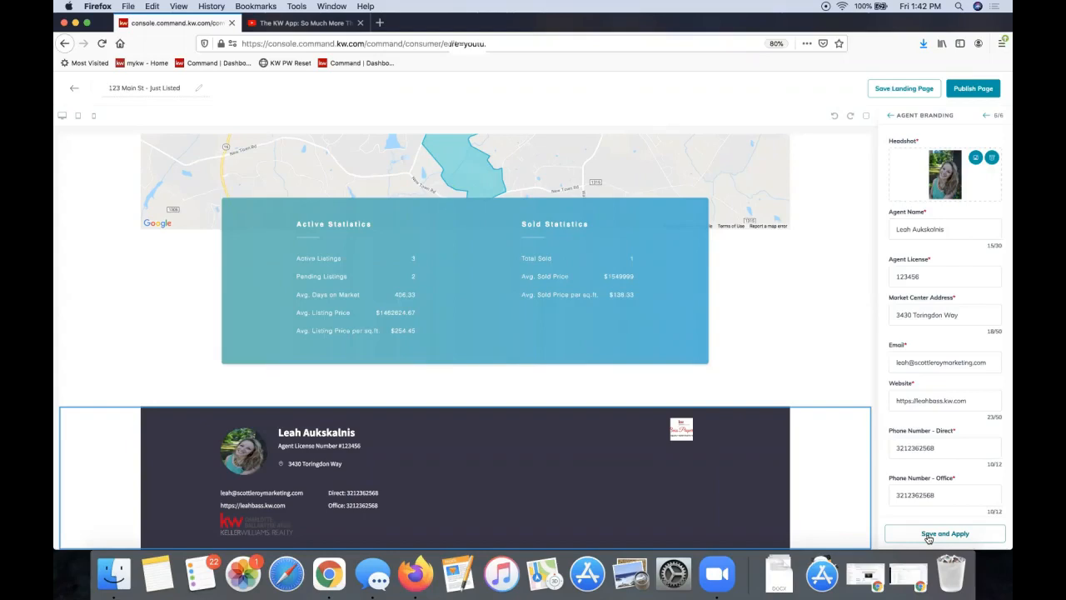
left_click(928, 536)
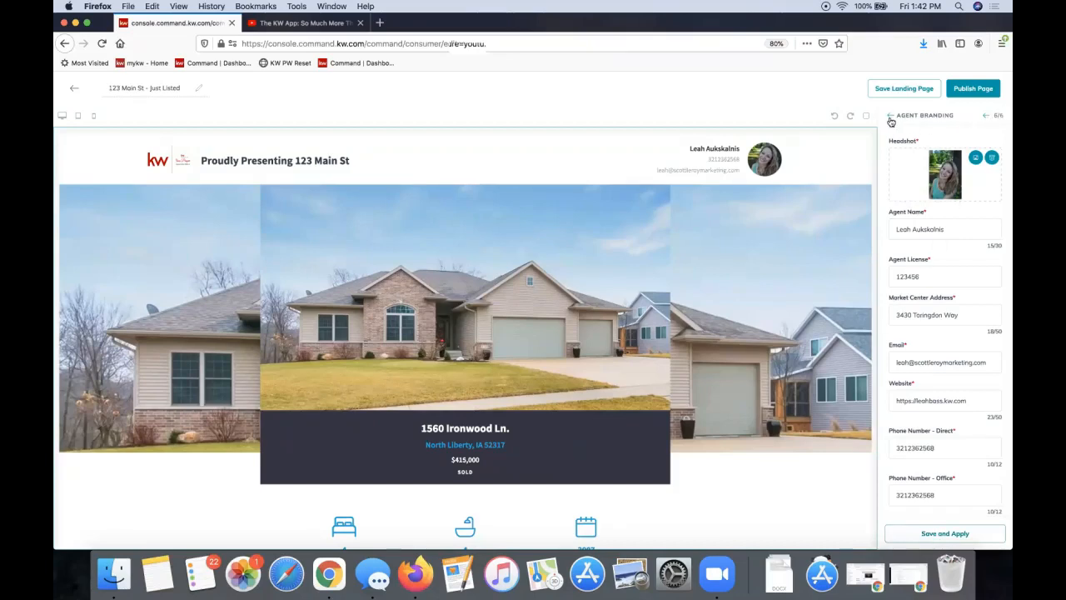
left_click_drag(954, 115, 897, 115)
Return to Configure Widgets and publish the '123 Main St - Just Listed' page, confirming with Yes
left_click(891, 121)
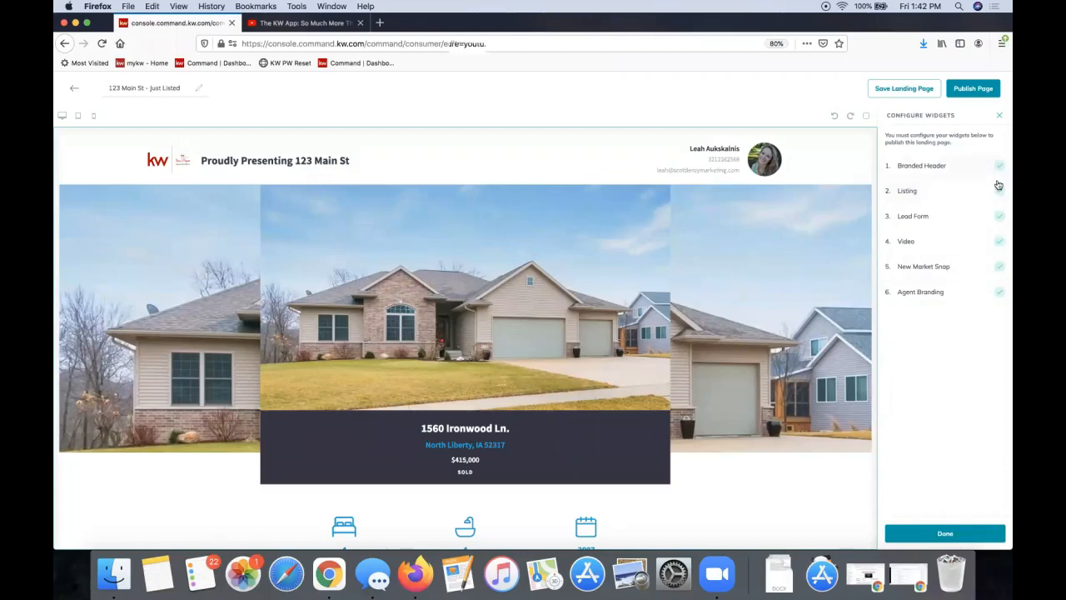
left_click(975, 90)
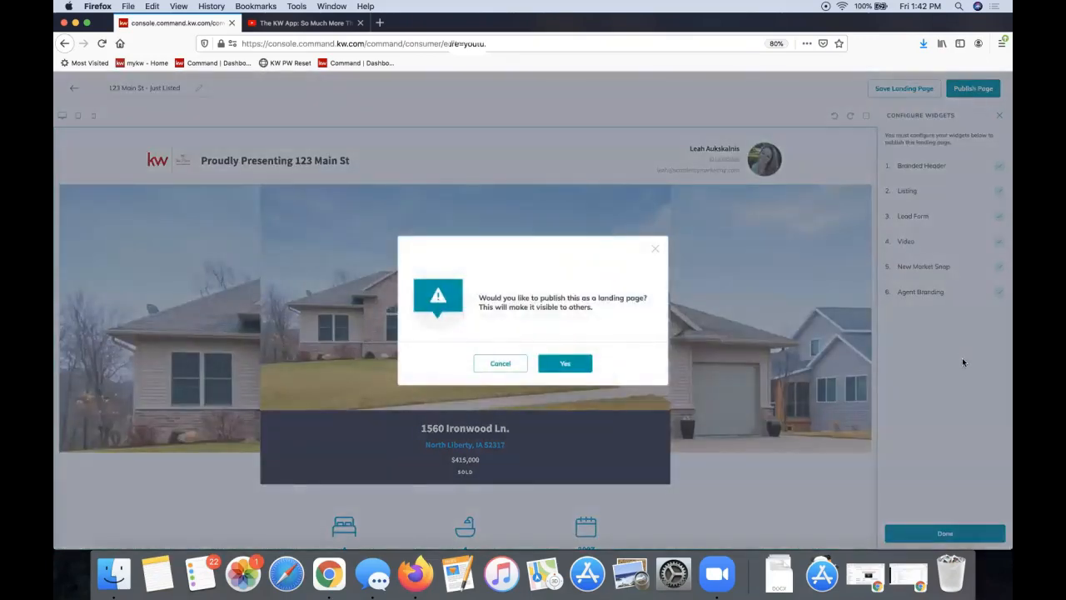
left_click(556, 365)
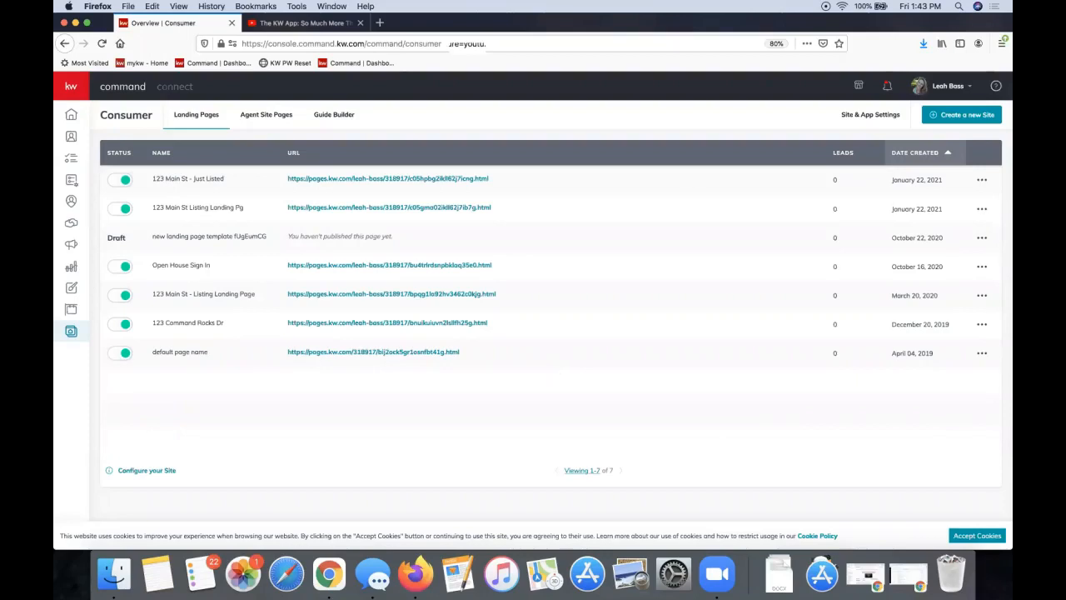
left_click(947, 90)
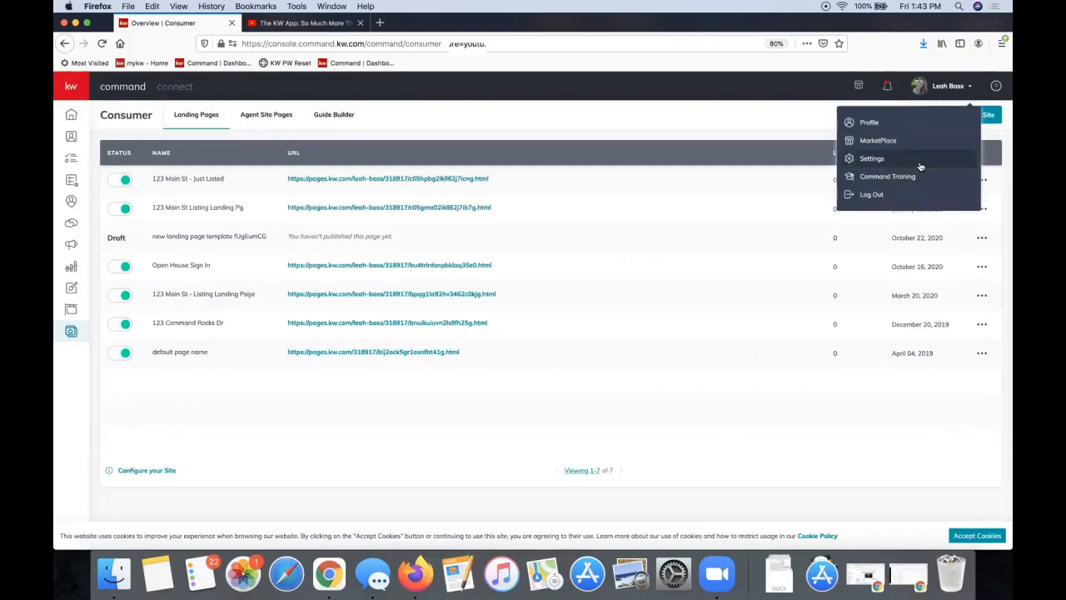
left_click(562, 126)
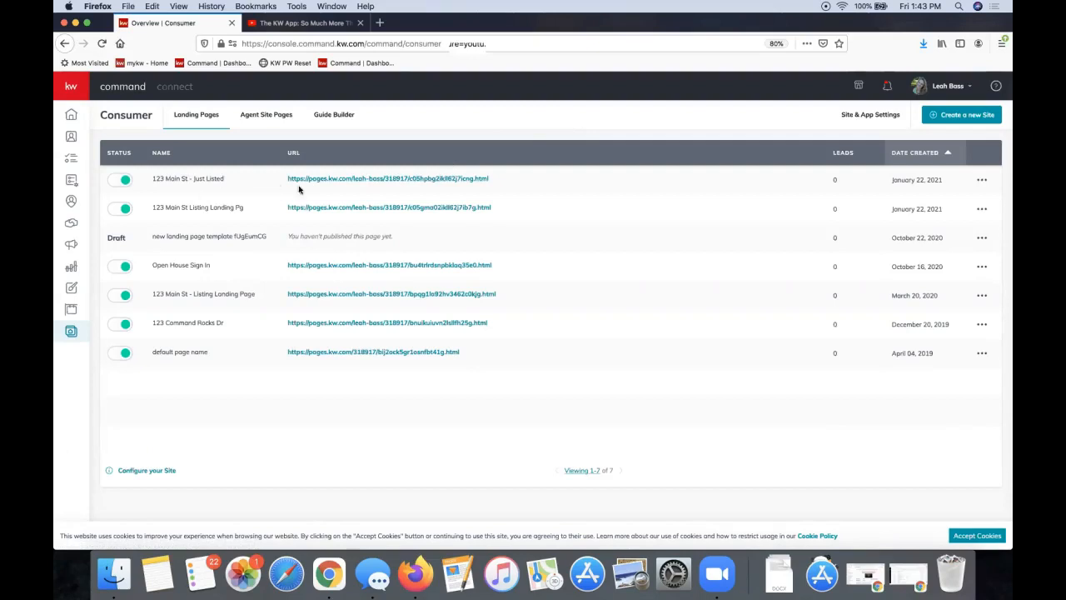
left_click(121, 181)
left_click(656, 269)
Open the live 123 Main St - Just Listed page, scroll through it, then return to the Consumer list
left_click(369, 180)
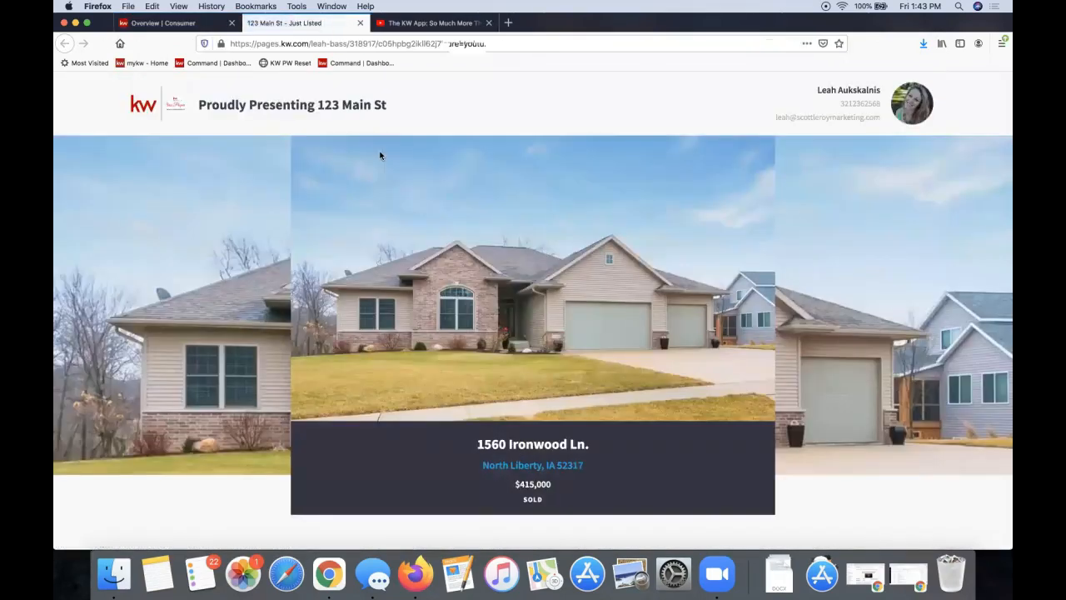
scroll(379, 157, "down", 3)
scroll(379, 157, "down", 15)
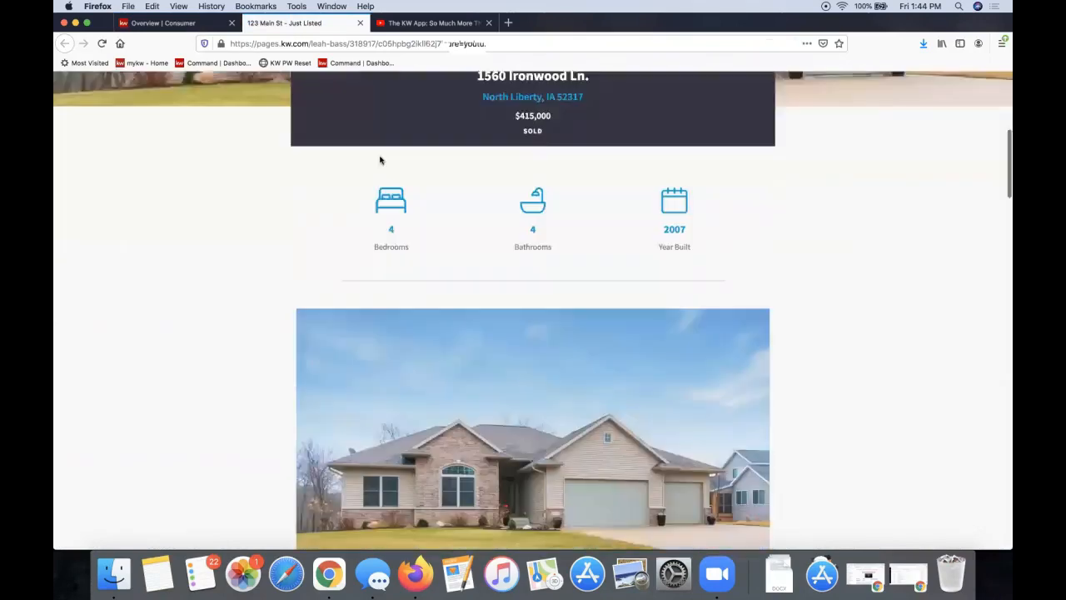
scroll(380, 155, "down", 15)
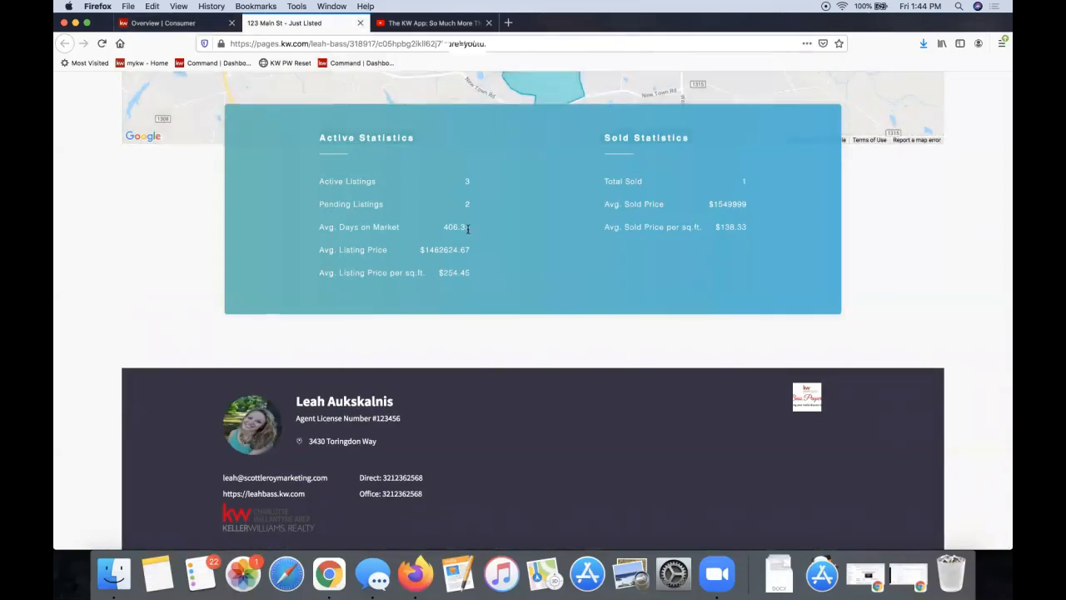
scroll(468, 229, "up", 10)
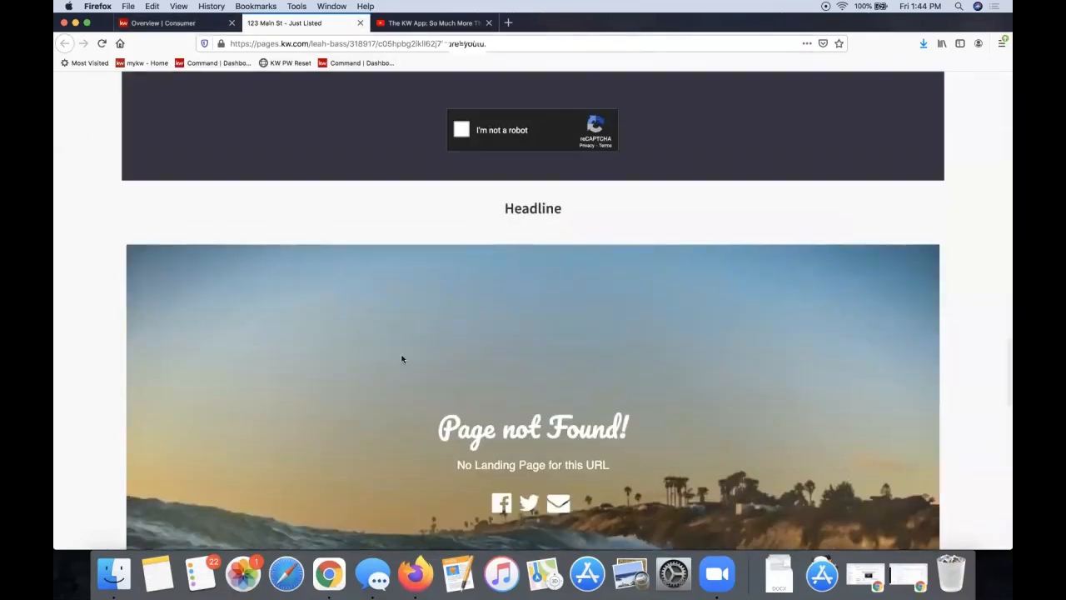
scroll(559, 399, "down", 3)
scroll(559, 400, "up", 3)
scroll(559, 400, "down", 1)
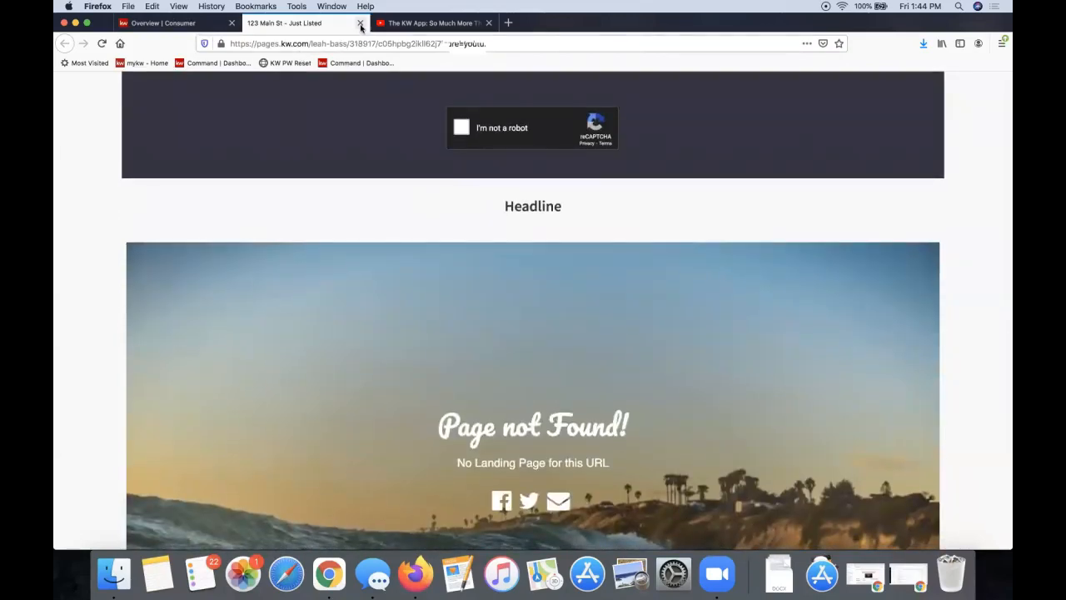
left_click(195, 23)
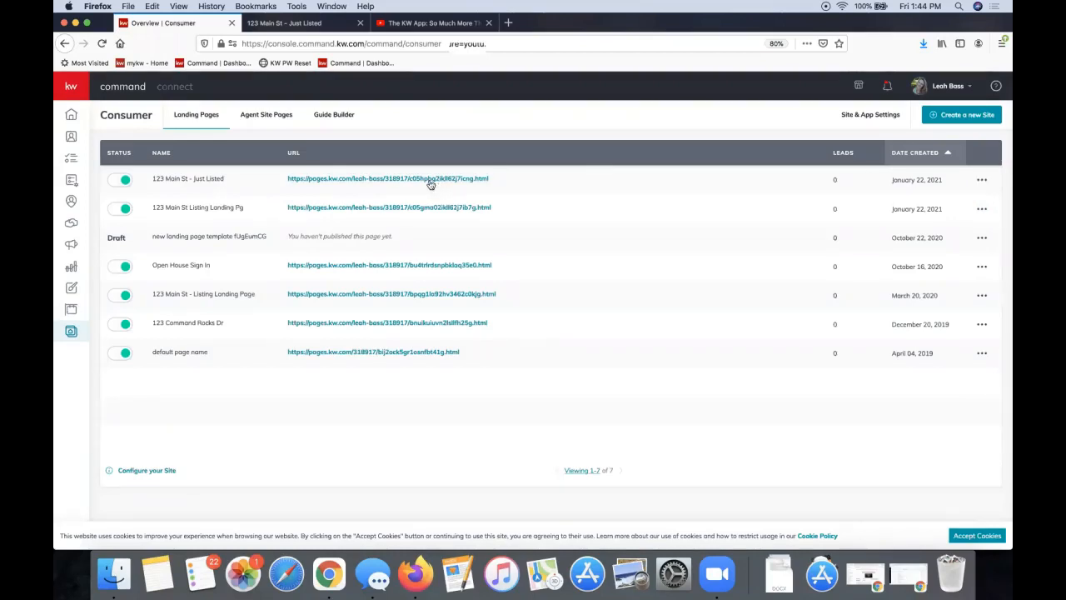
Edit the 123 Main St page from its actions menu and scroll to the Video Headline section
left_click(982, 181)
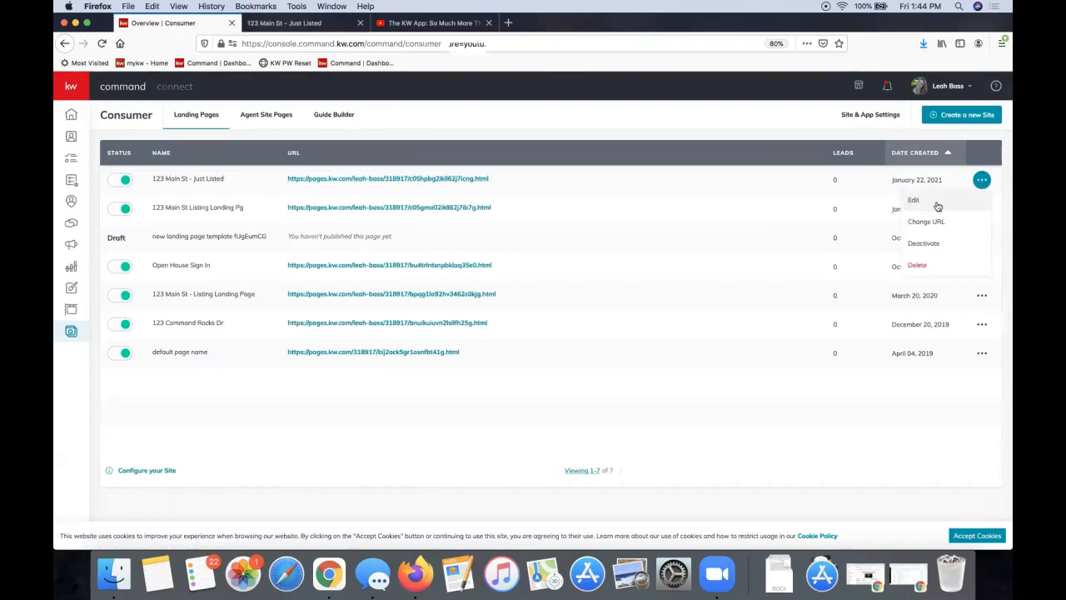
left_click(939, 207)
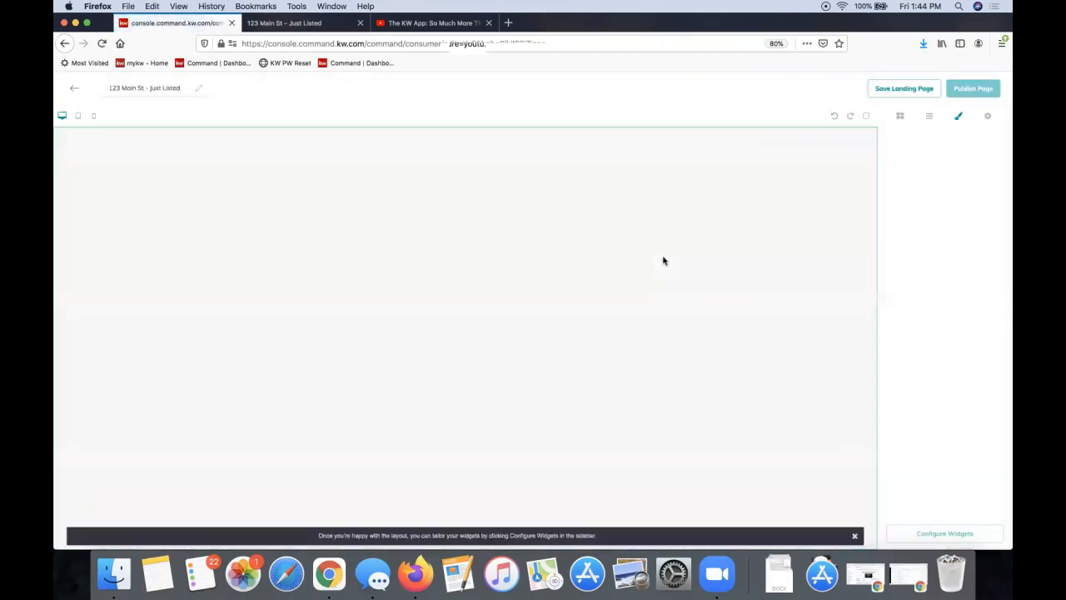
scroll(502, 316, "down", 10)
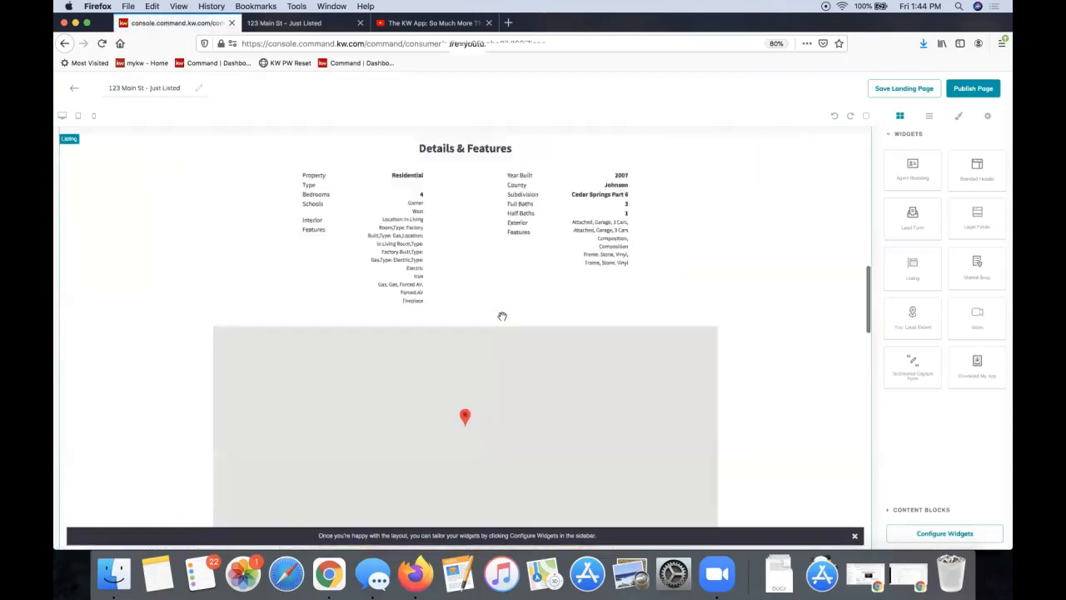
scroll(502, 316, "down", 10)
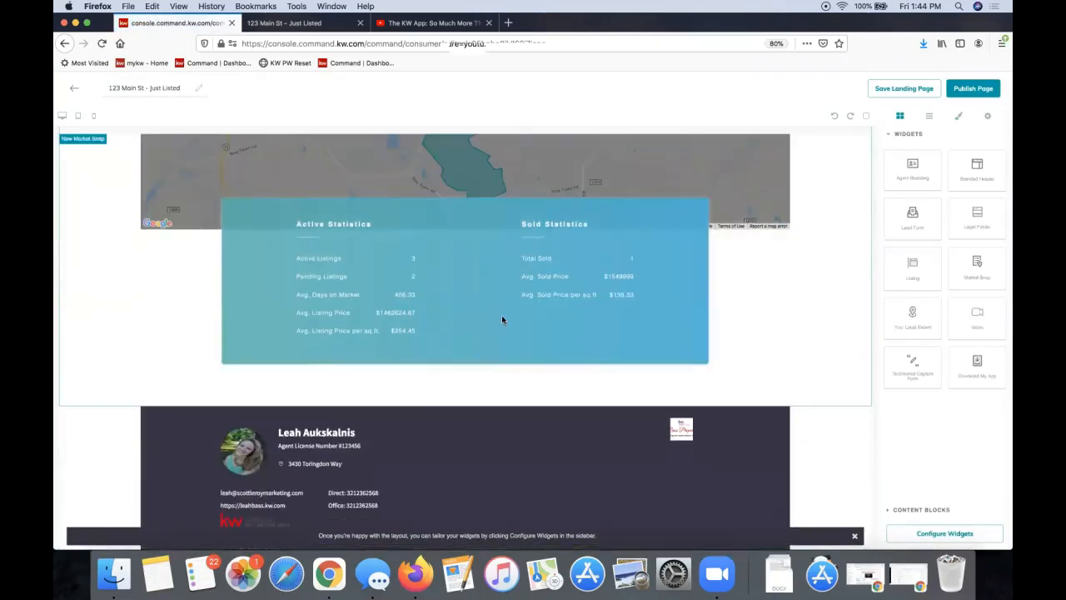
scroll(502, 319, "up", 5)
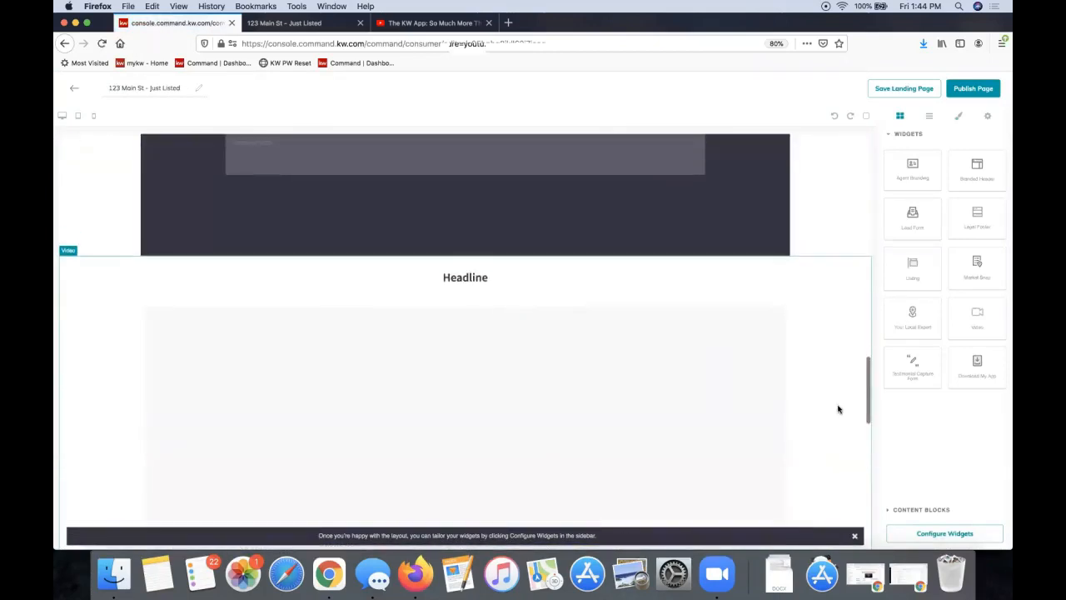
scroll(820, 391, "down", 1)
scroll(820, 391, "up", 1)
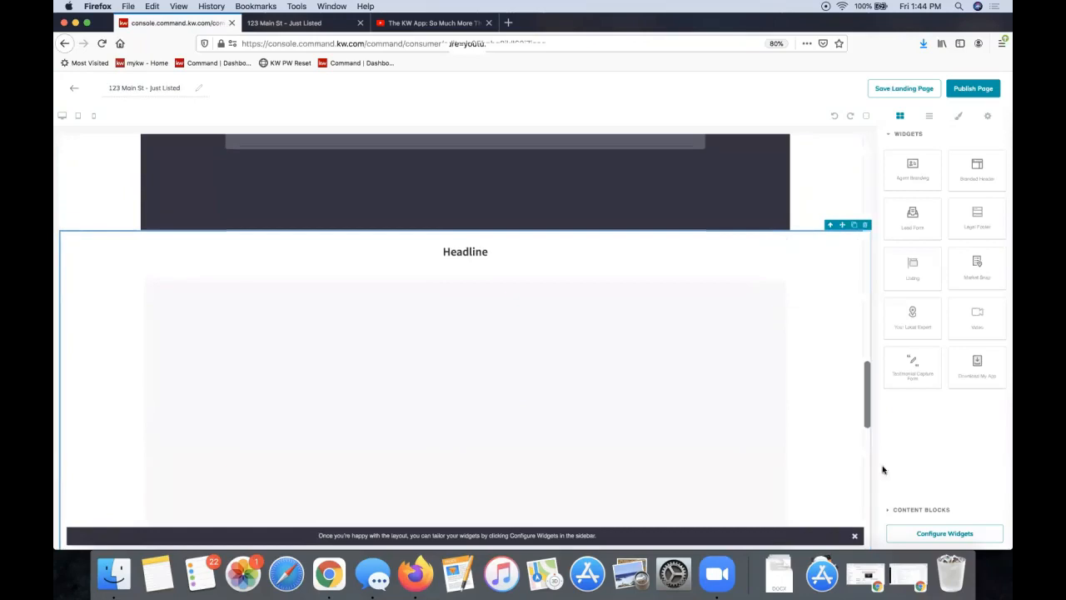
Delete the empty video Headline section, then publish and confirm updating the live page
left_click(866, 227)
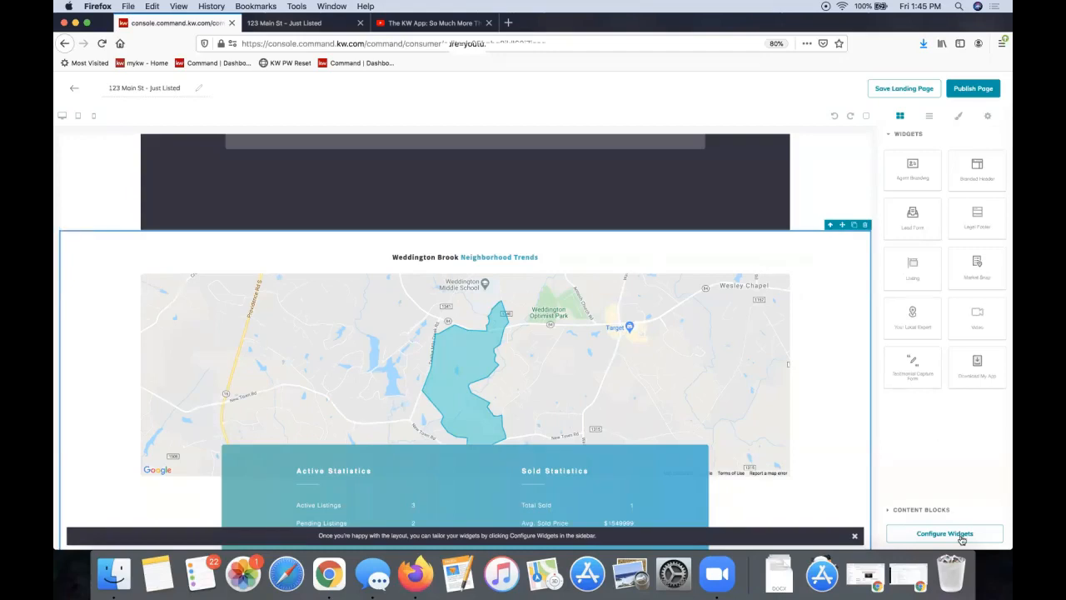
left_click(963, 88)
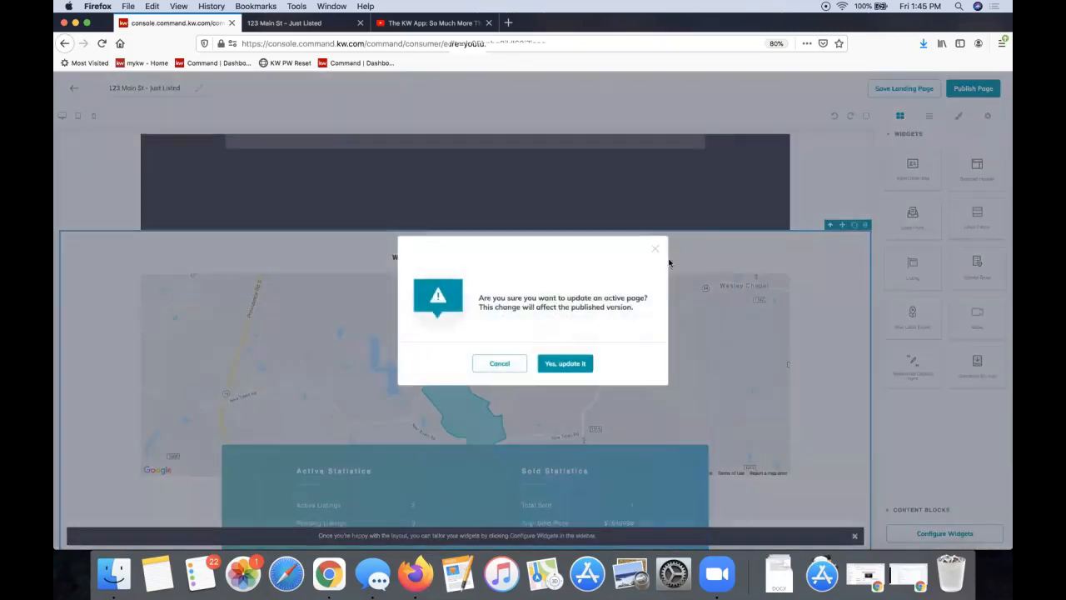
left_click(566, 364)
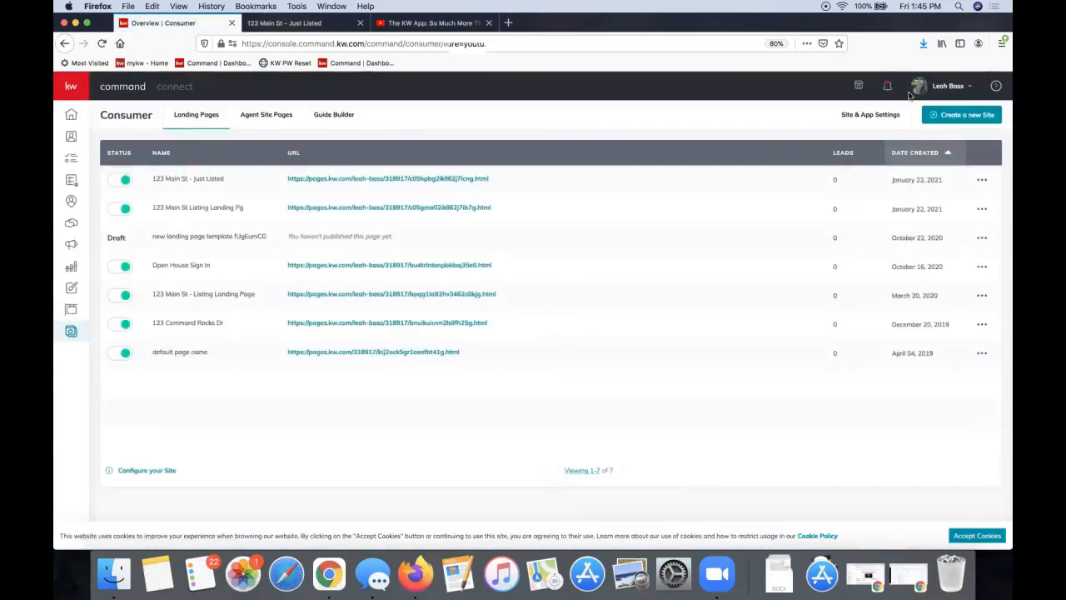
left_click(983, 180)
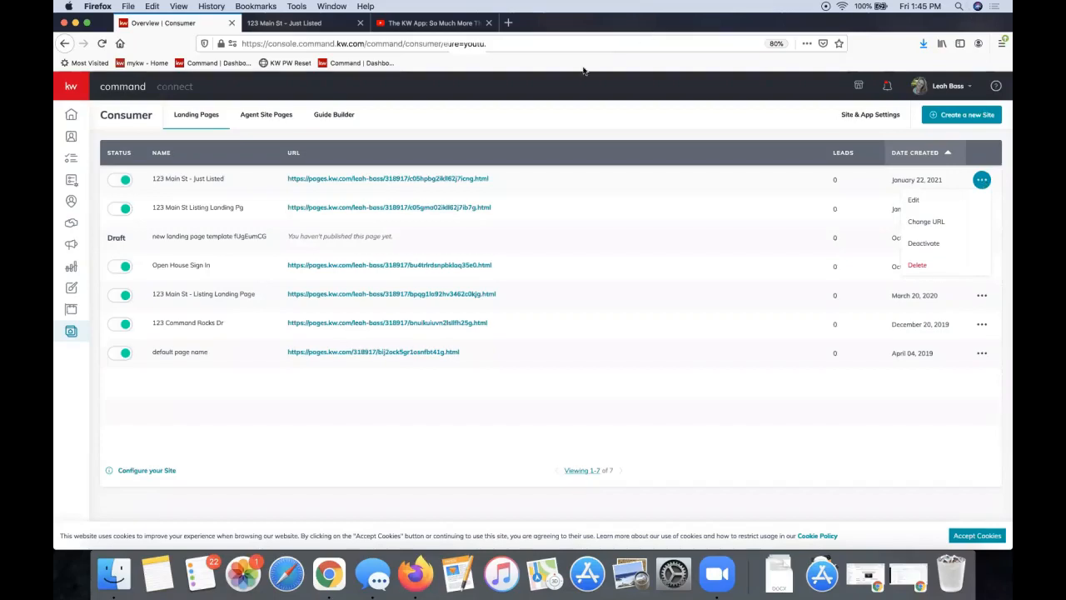
left_click(283, 29)
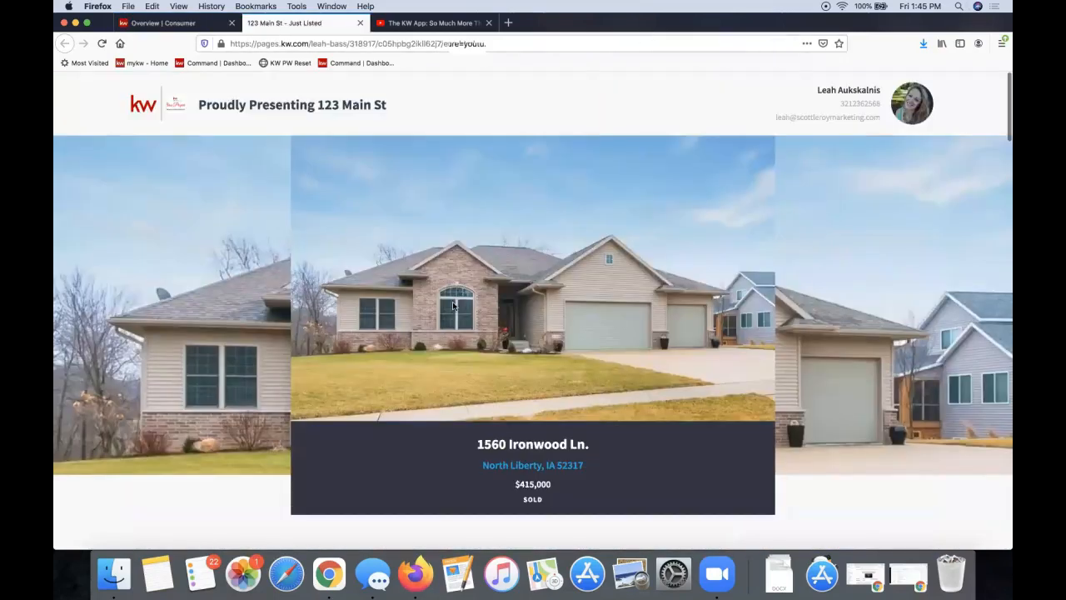
left_click(179, 25)
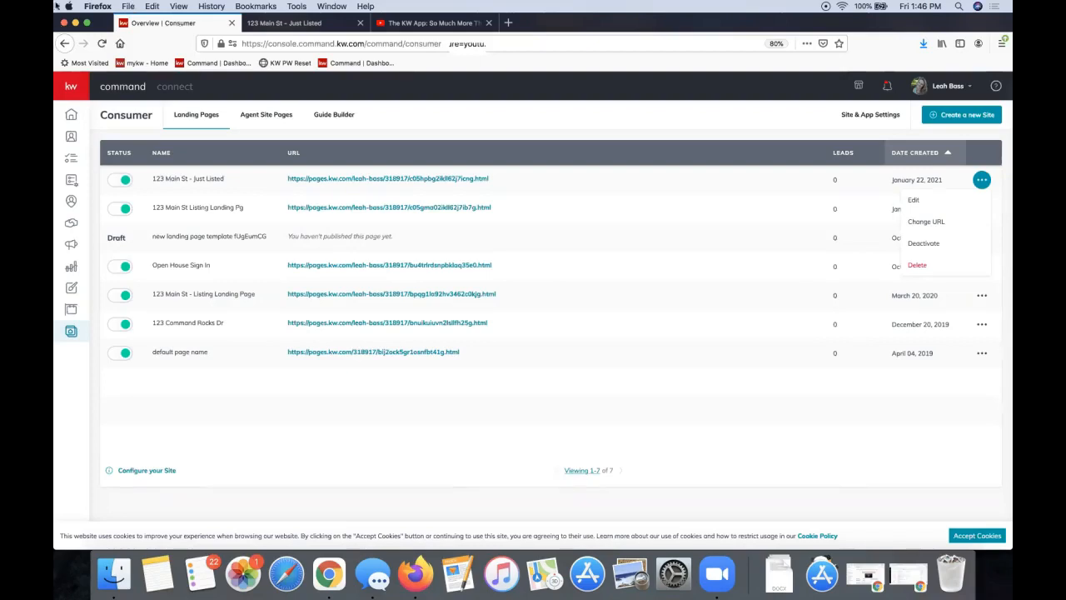
Replace the Just Listed page's random web address ending with 1235mainst and create it
left_click_drag(534, 185, 278, 186)
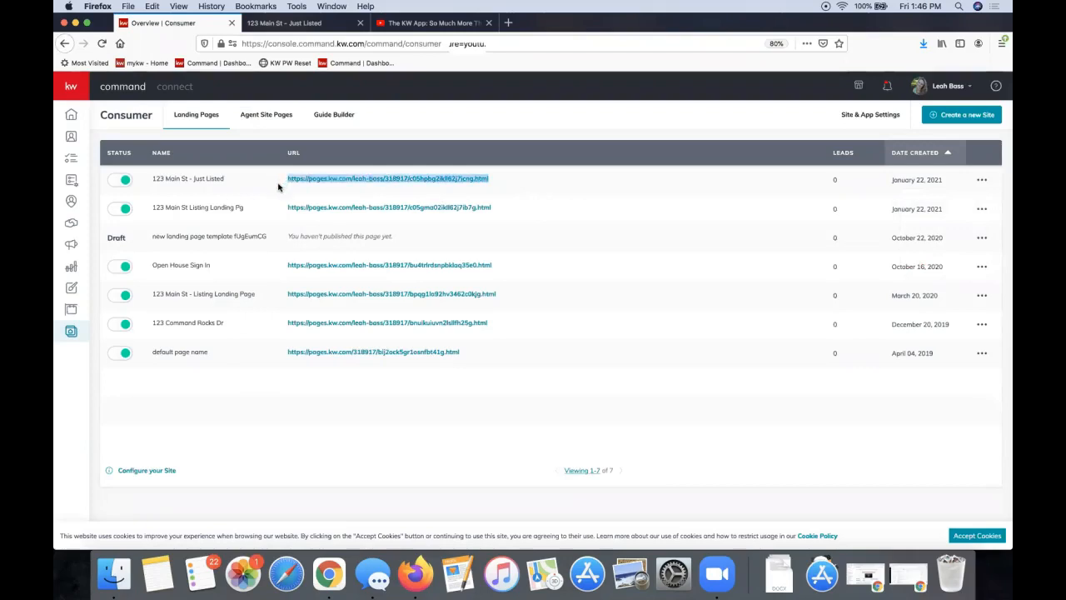
left_click(346, 194)
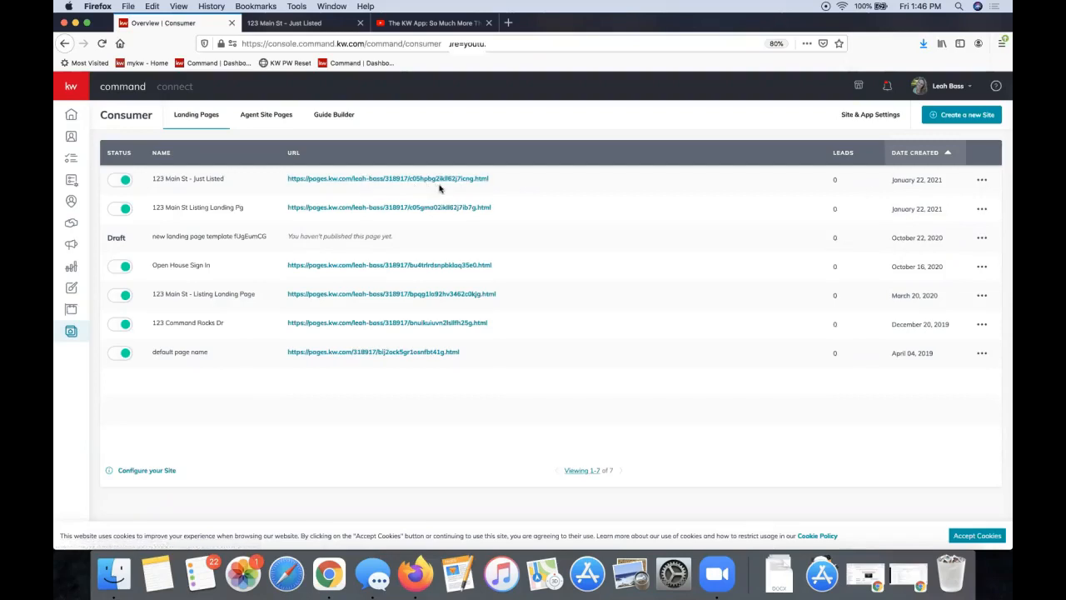
left_click(983, 180)
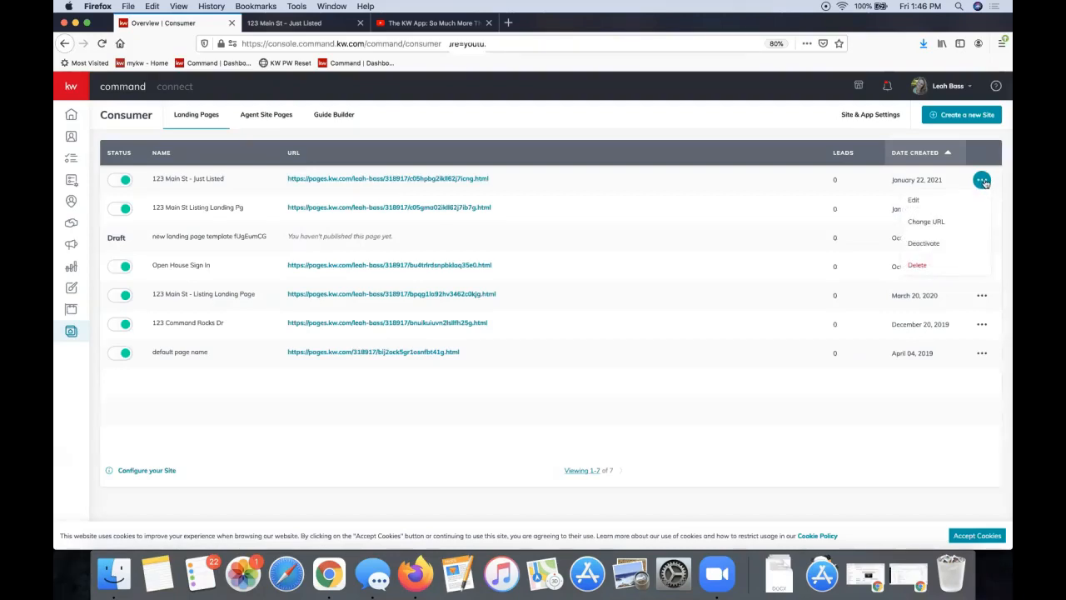
left_click(948, 229)
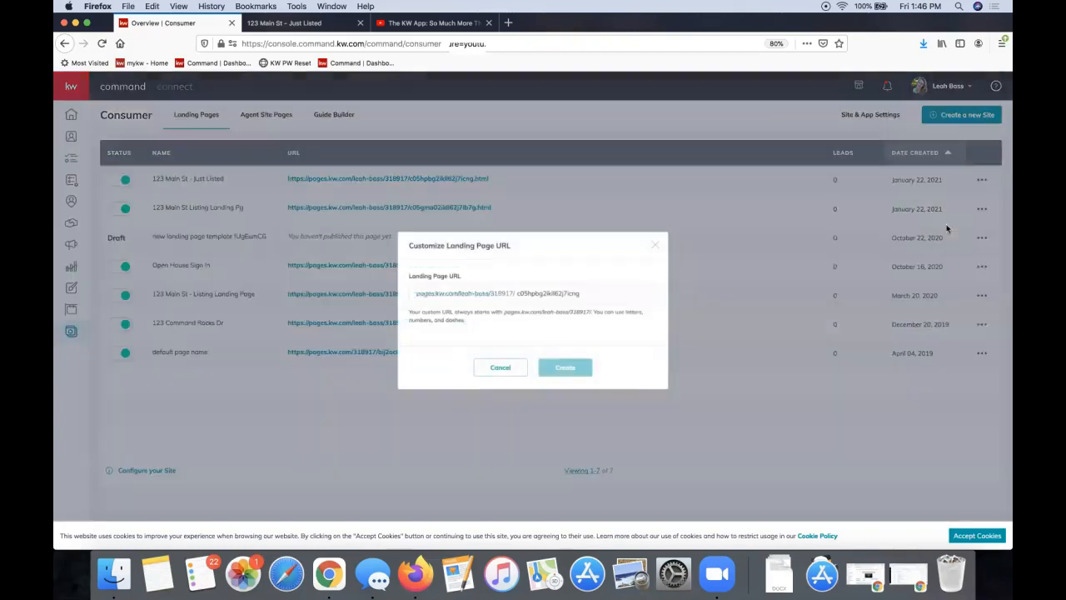
double_click(536, 295)
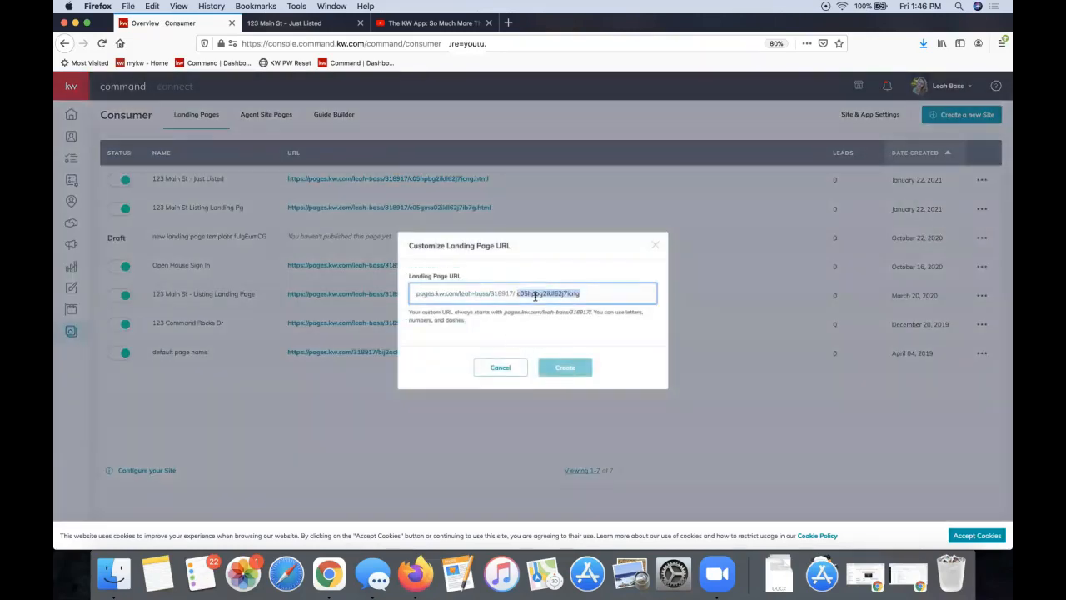
type("1235min")
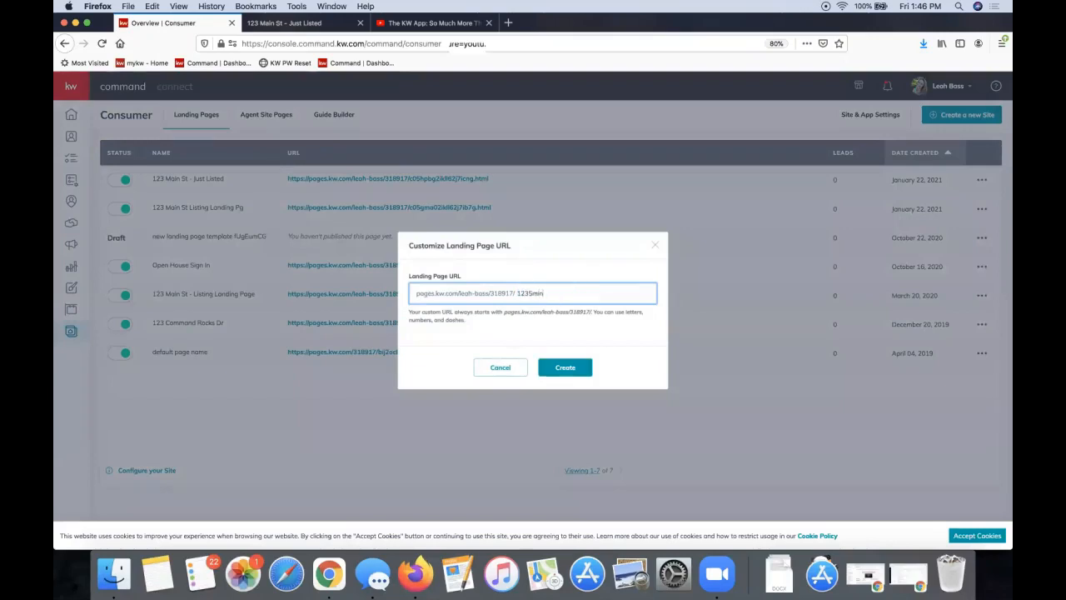
type("inst")
left_click(564, 372)
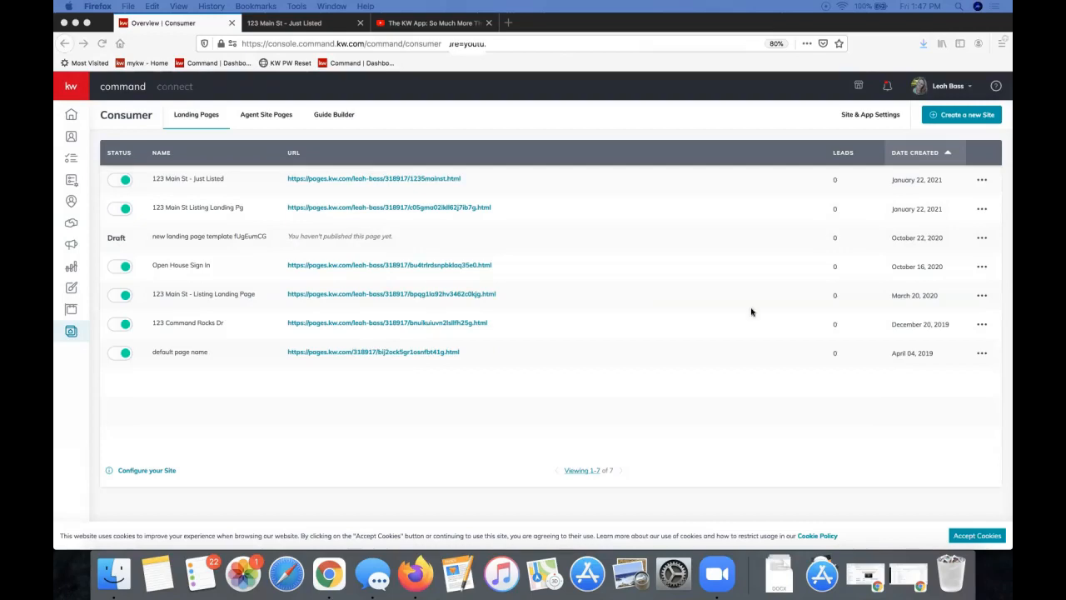
left_click(460, 110)
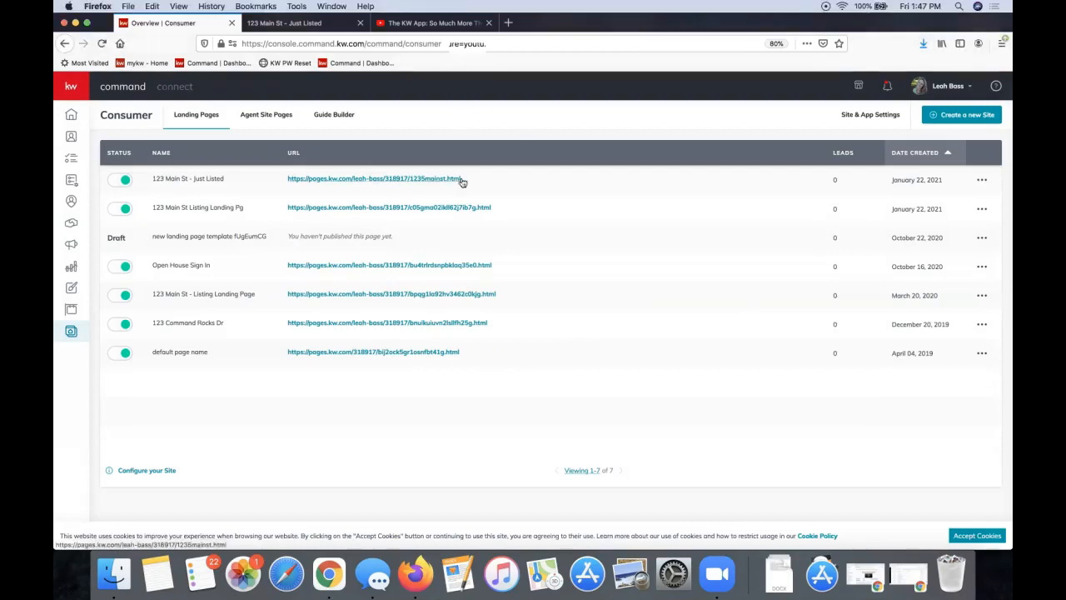
left_click_drag(500, 178, 286, 186)
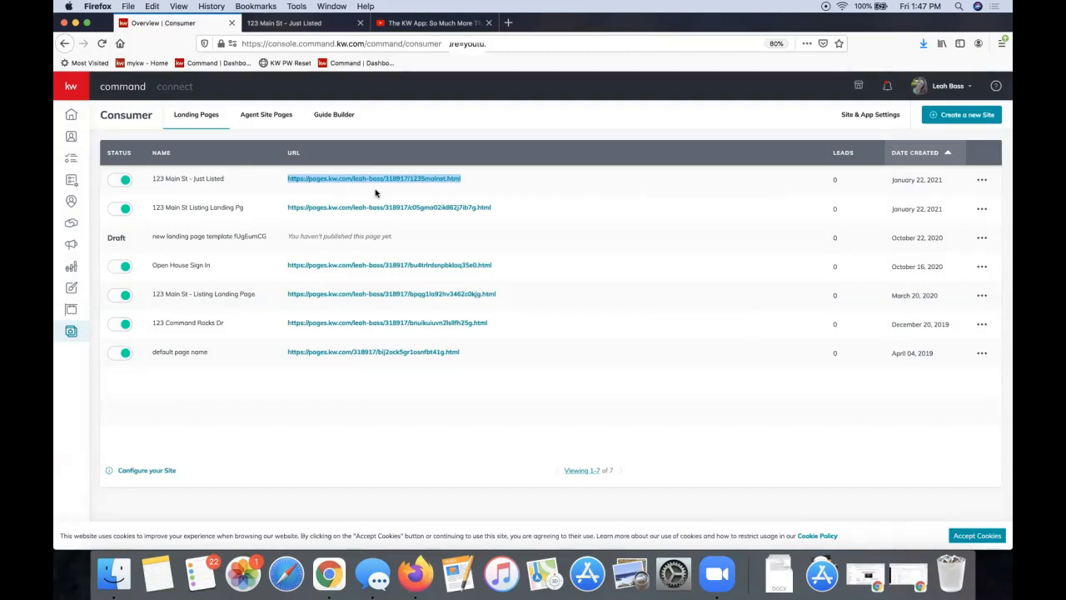
left_click(469, 130)
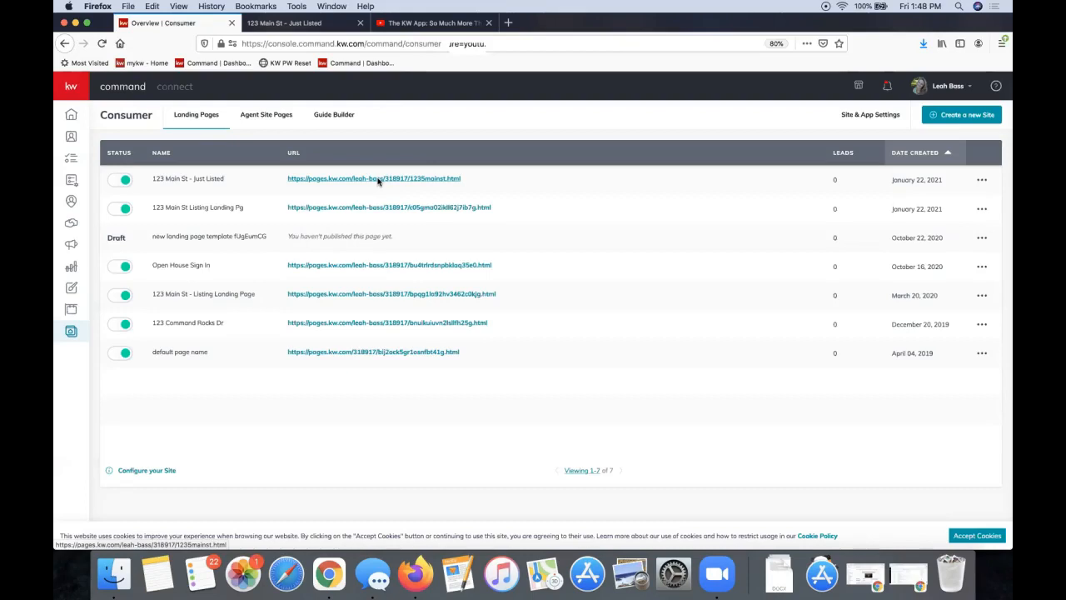
left_click(330, 25)
scroll(504, 303, "down", 2)
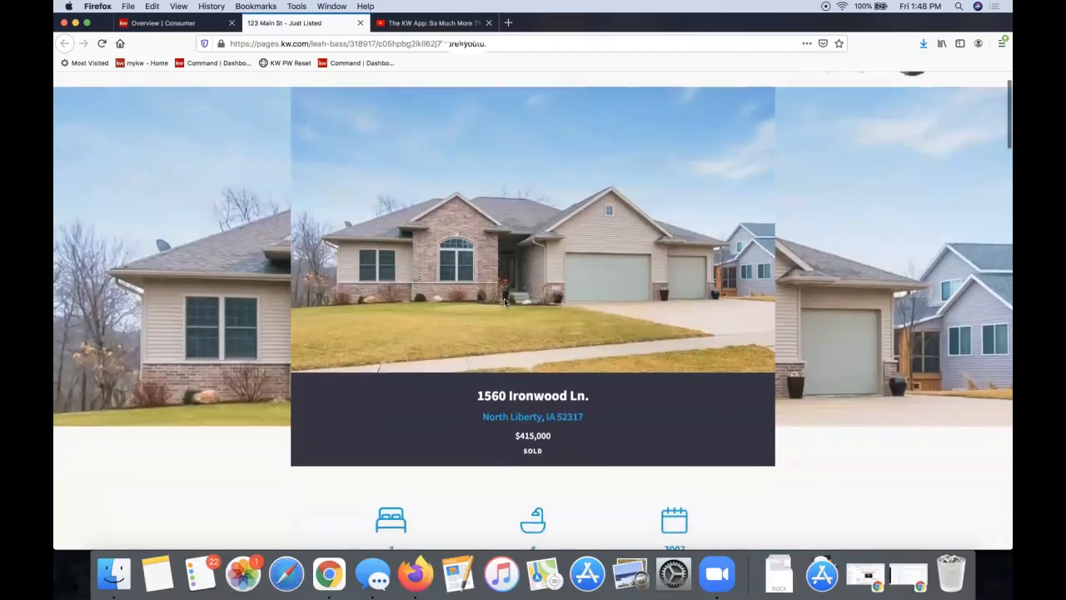
scroll(504, 302, "down", 15)
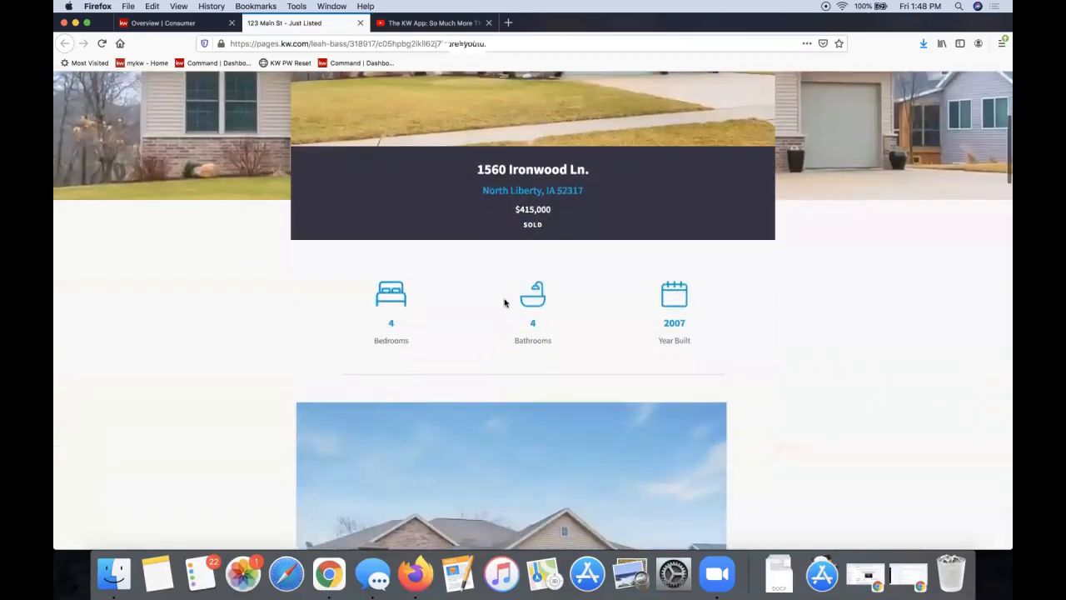
scroll(504, 303, "down", 1)
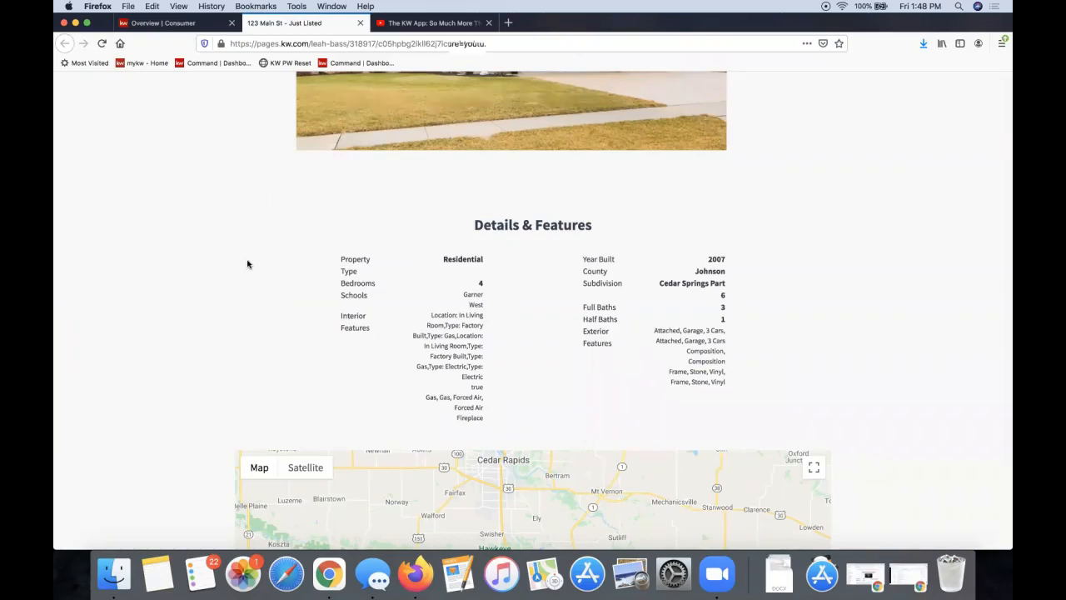
scroll(247, 264, "up", 10)
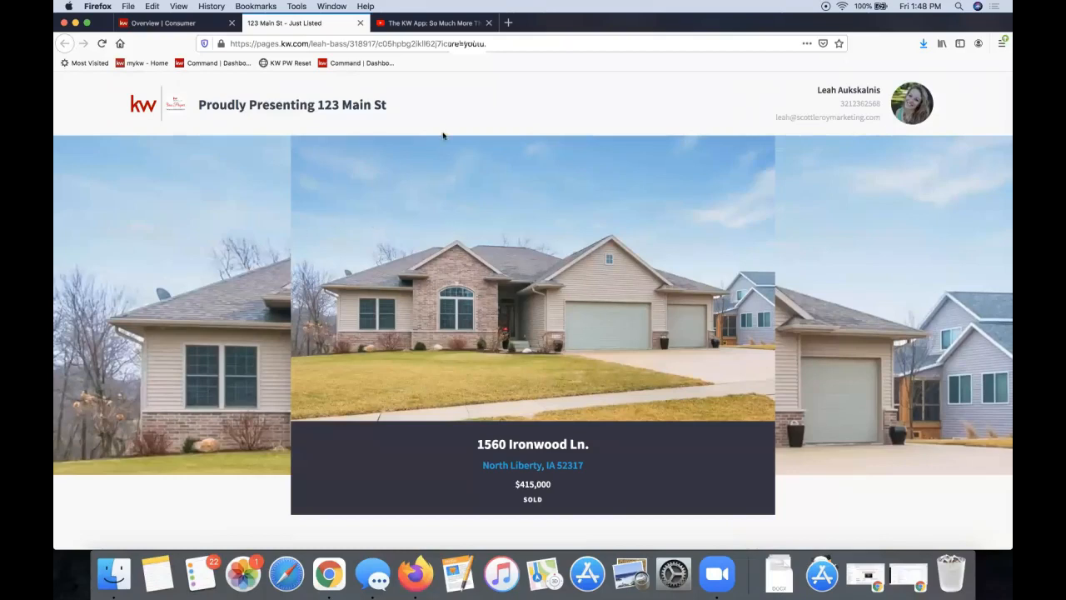
left_click(342, 44)
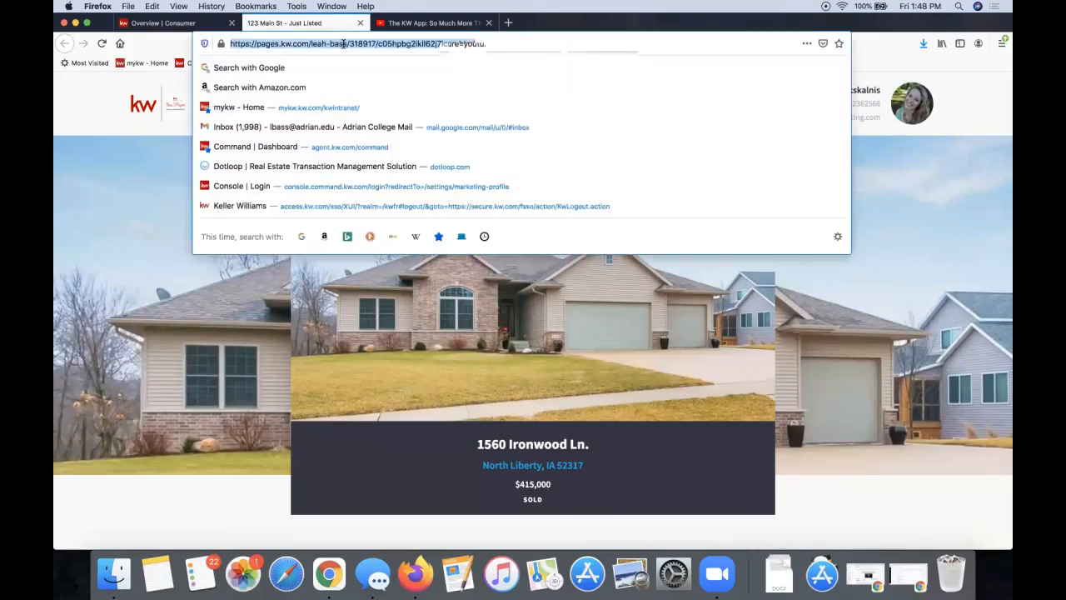
left_click(67, 108)
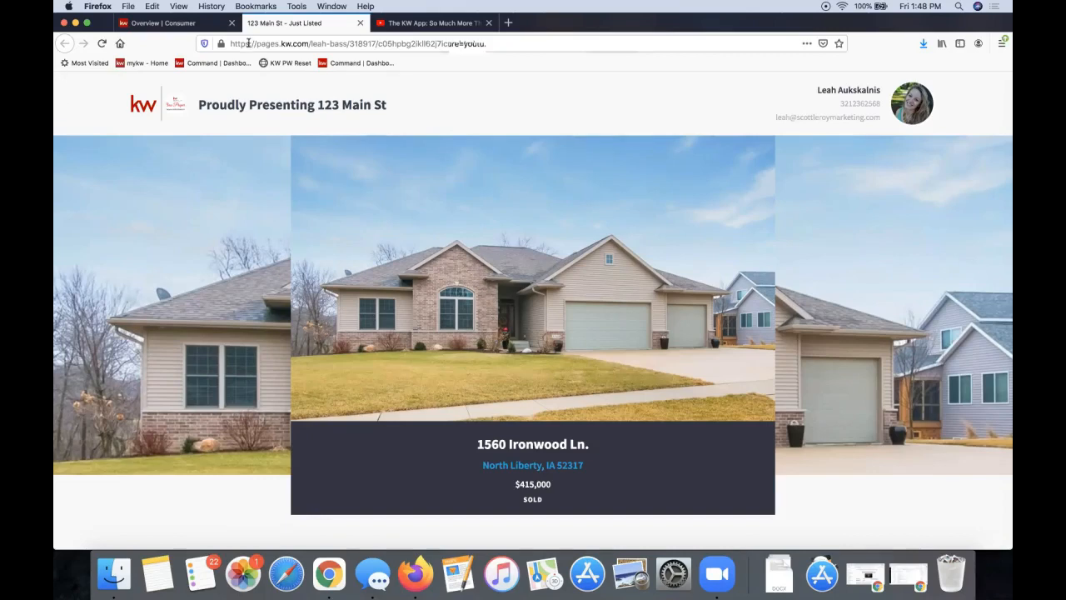
left_click(179, 27)
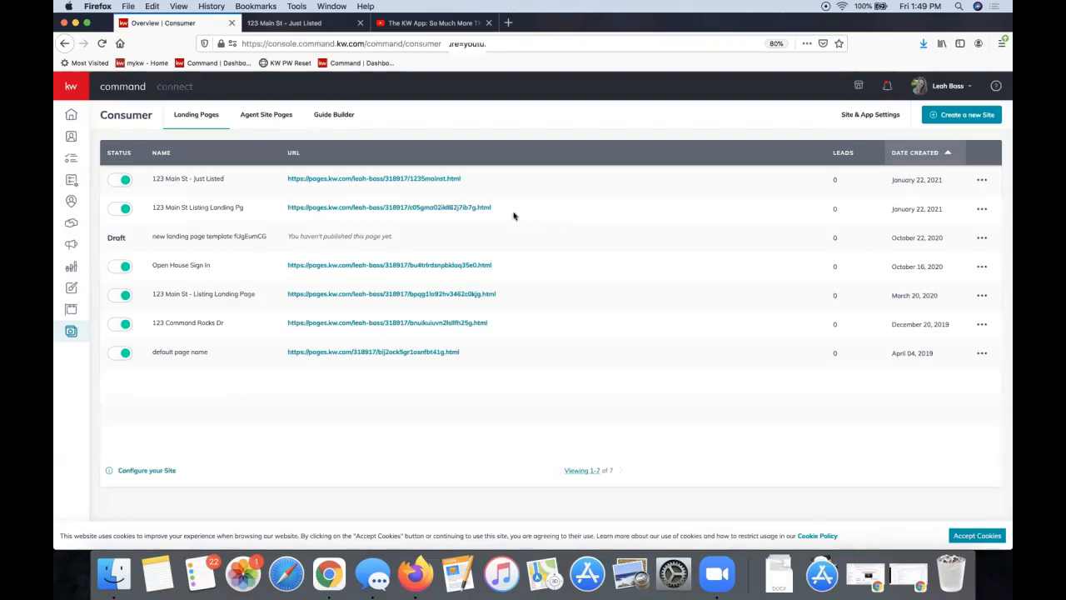
Select the first row's 1235mainst page link, then bring the Facebook window in front
right_click(426, 178)
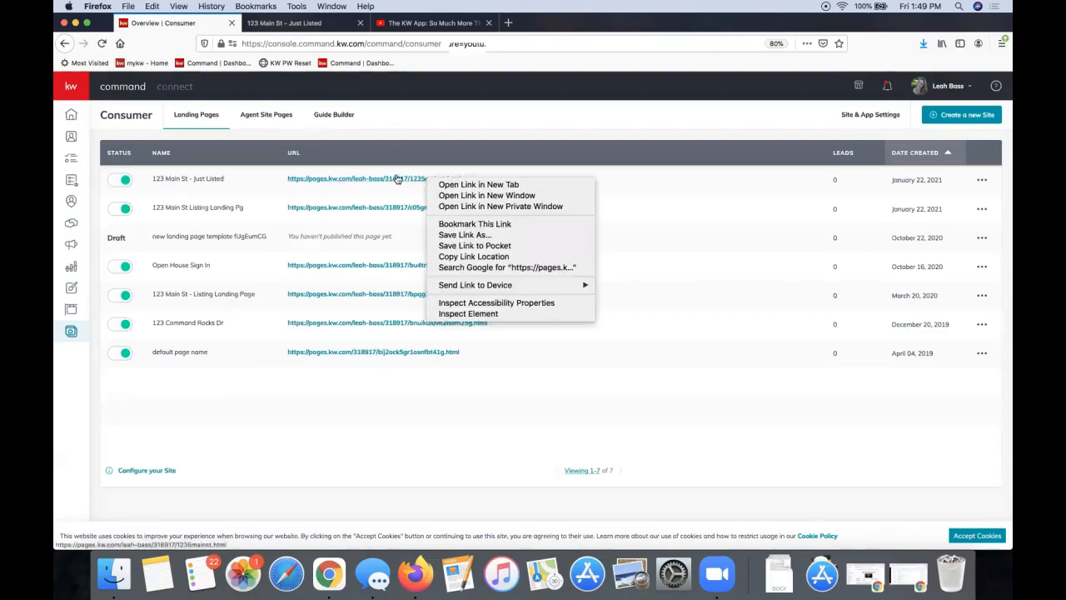
left_click(506, 126)
left_click_drag(474, 179, 284, 182)
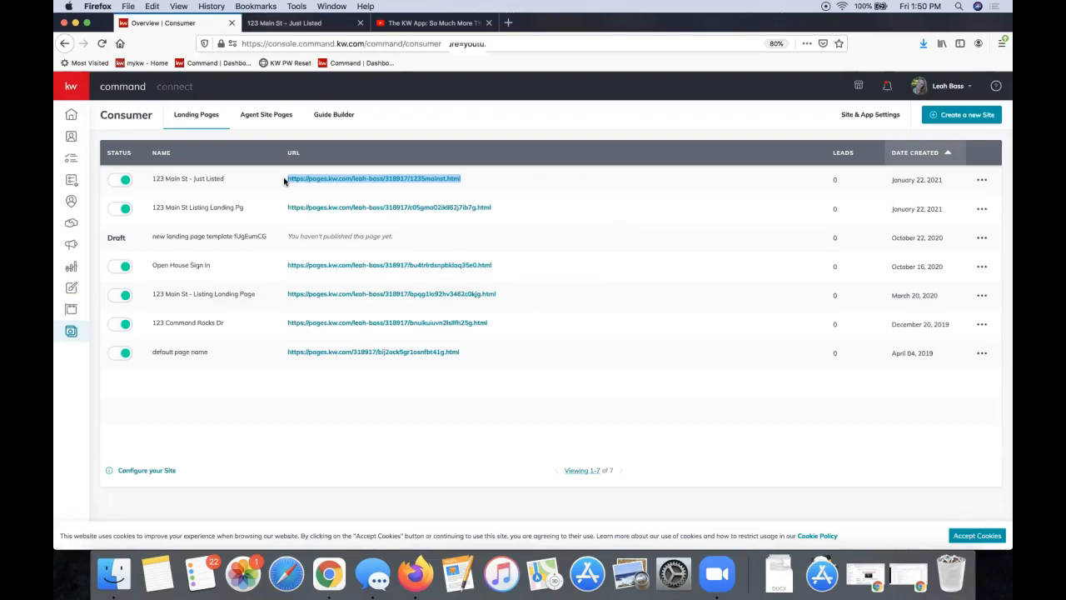
left_click(307, 192)
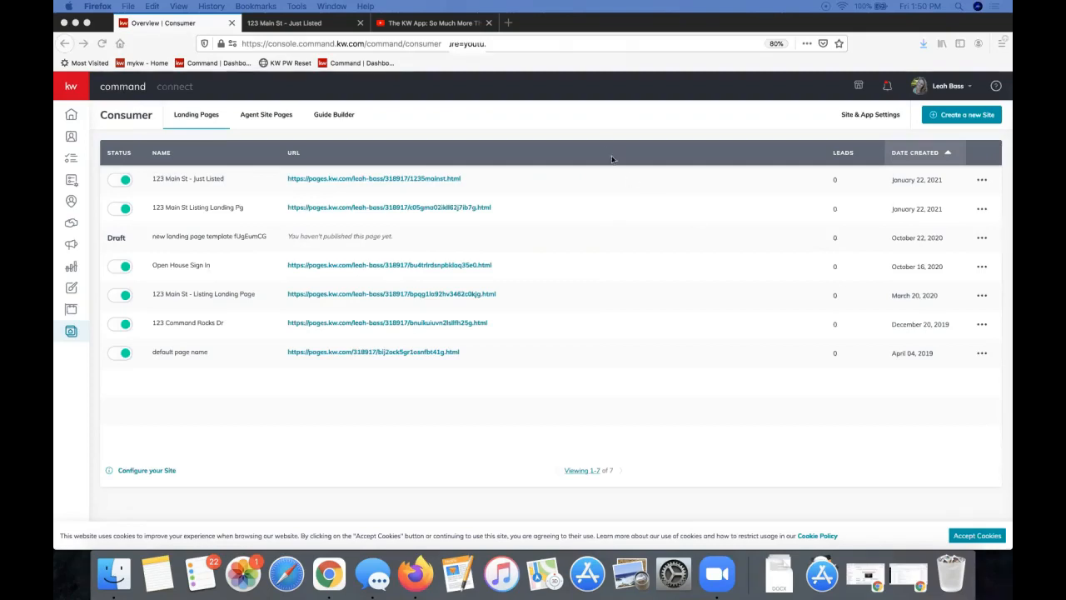
left_click(603, 123)
right_click(393, 180)
left_click(421, 142)
left_click_drag(497, 183, 288, 180)
key("super+c")
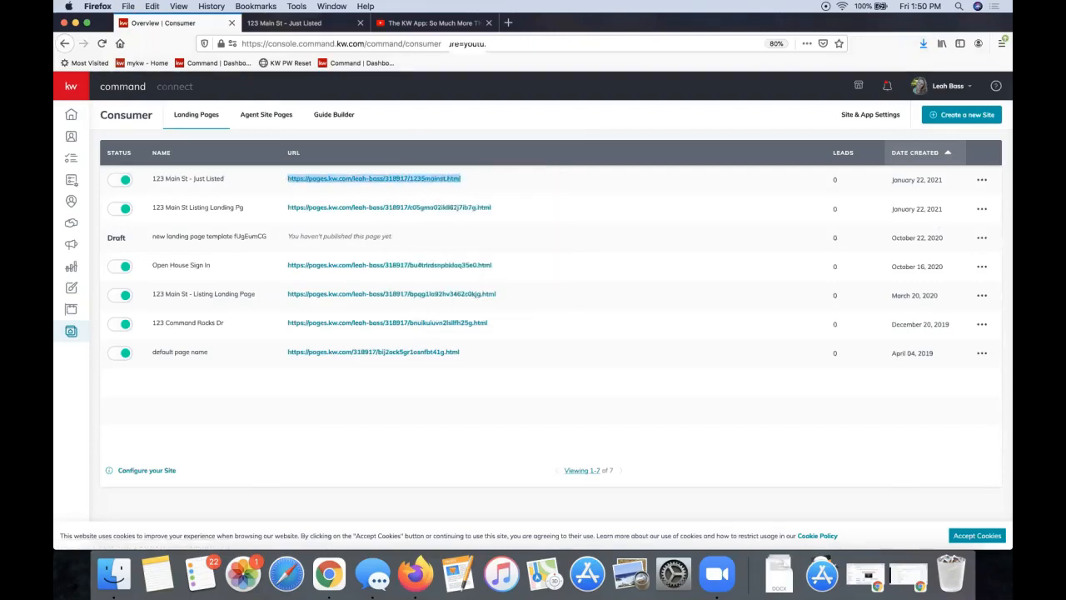
left_click_drag(1011, 93, 645, 11)
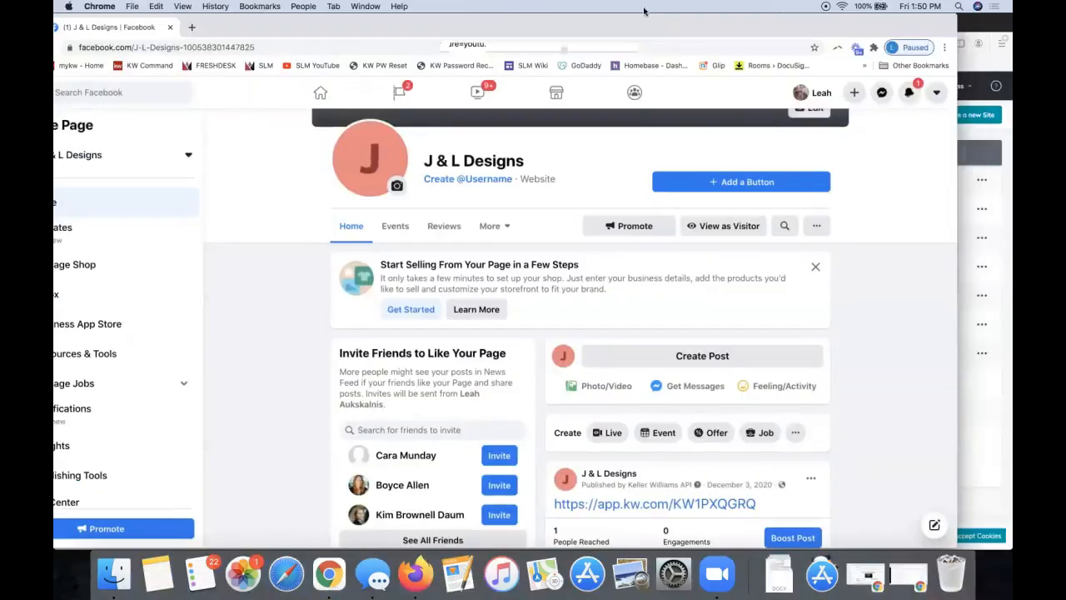
Start a J & L Designs post and paste the 1235mainst landing page link into it
left_click_drag(734, 34, 789, 34)
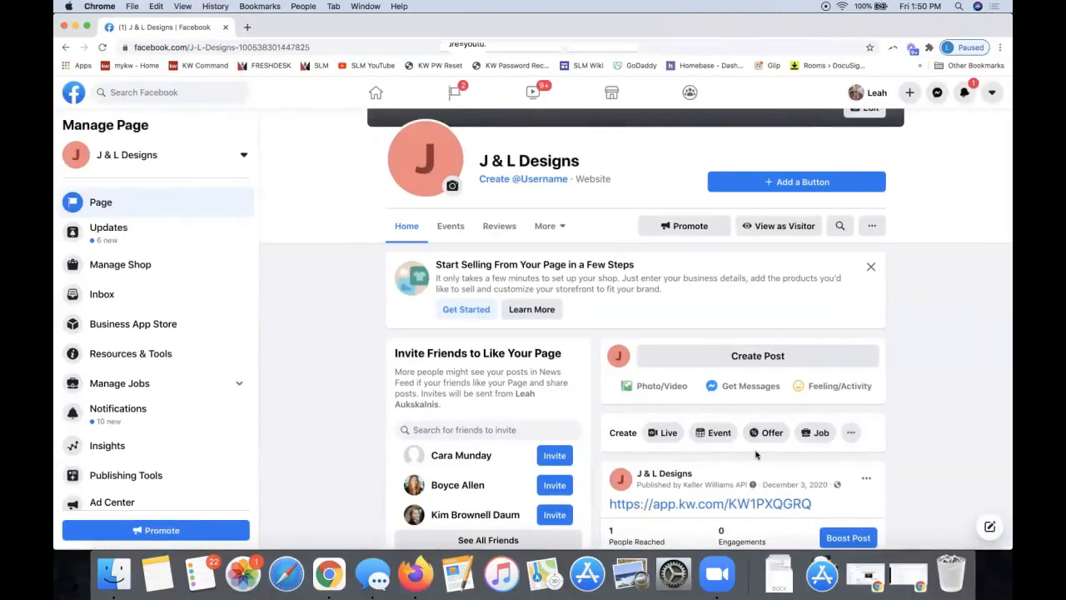
left_click(734, 350)
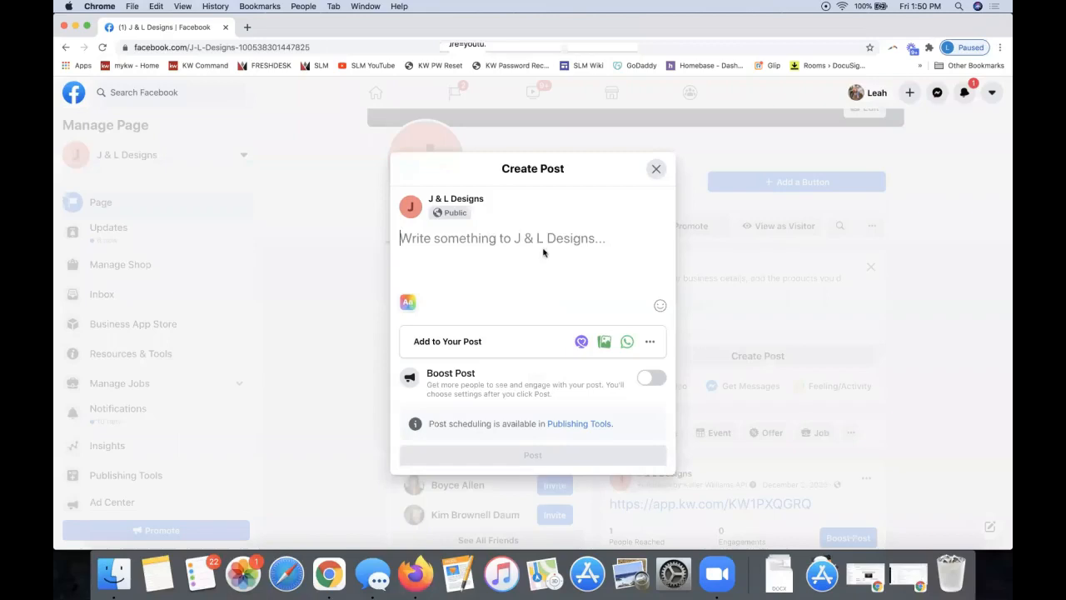
key("super+v")
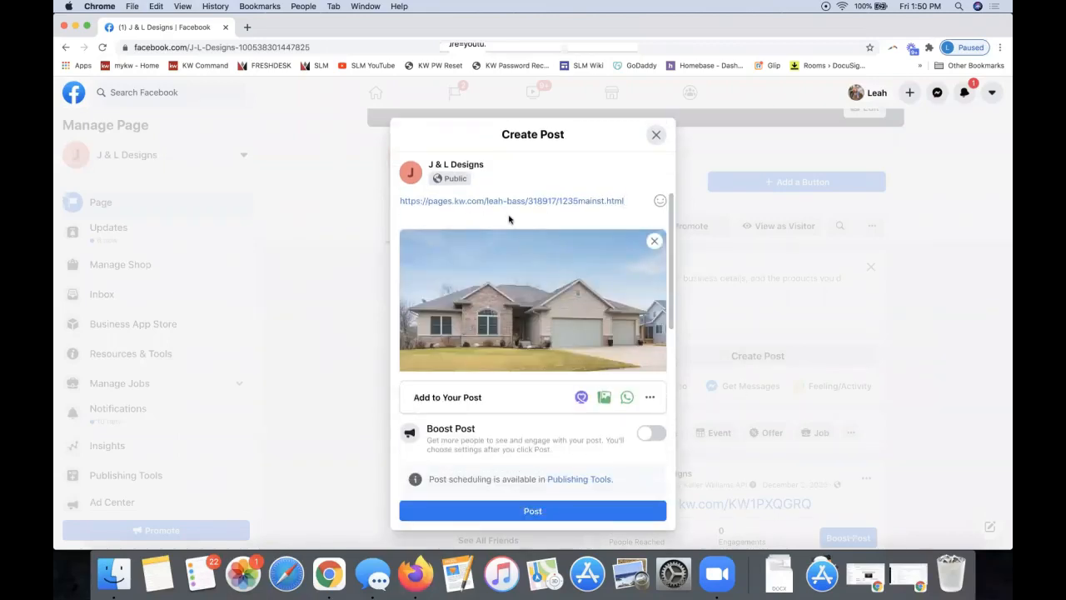
key("Return")
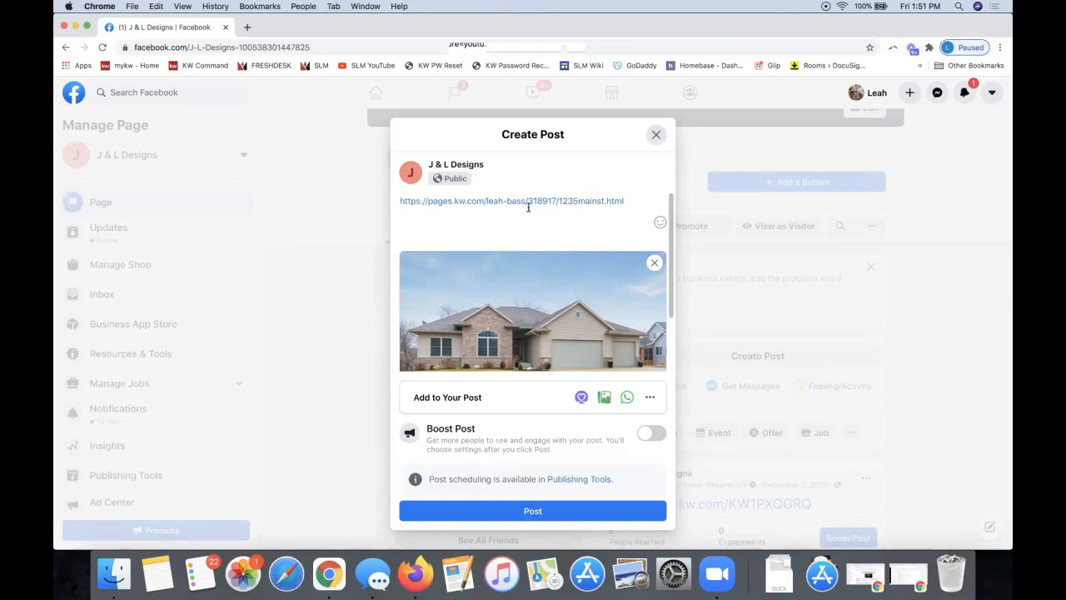
left_click(656, 136)
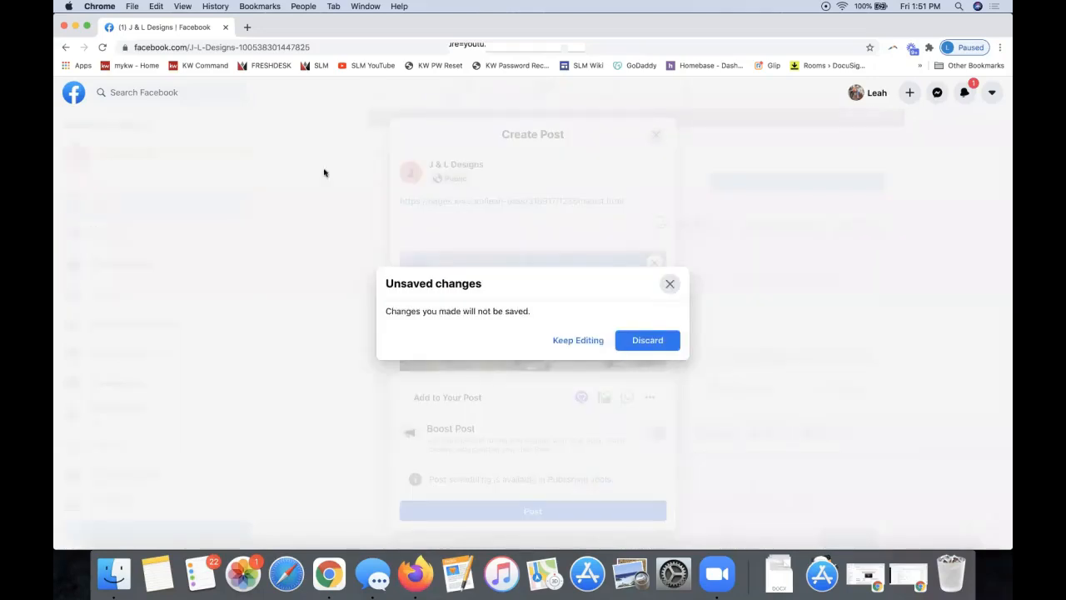
Close the Facebook tab and confirm leaving without saving the post
left_click(225, 27)
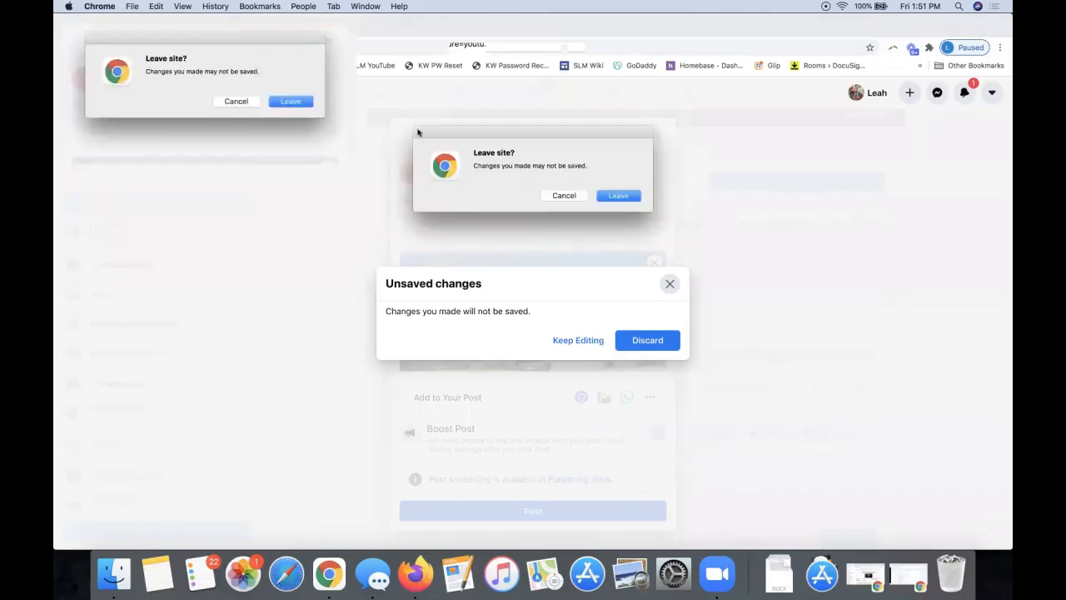
left_click(618, 196)
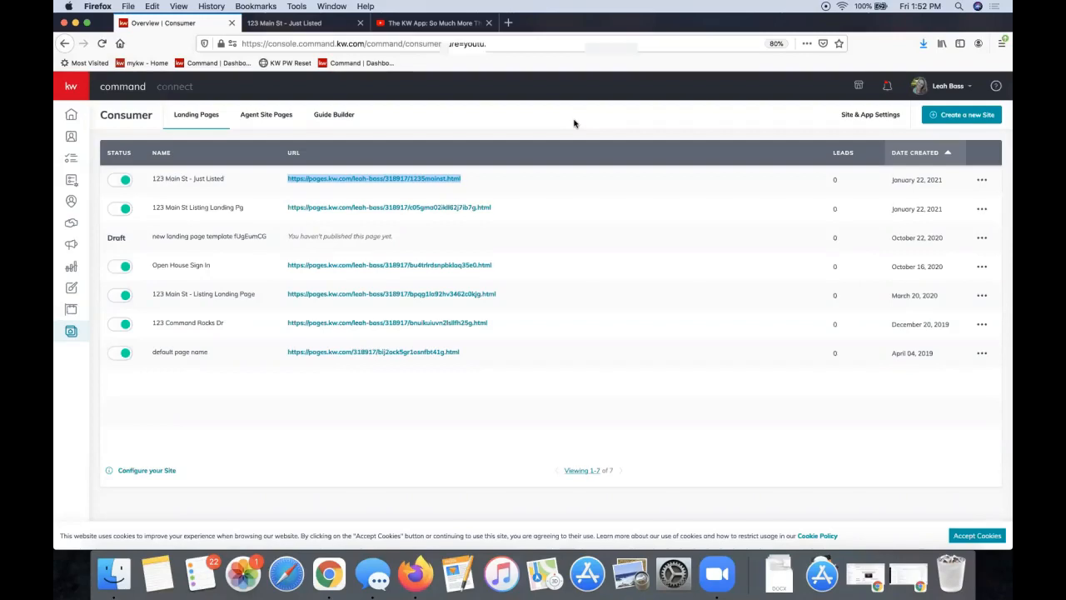
Check the first landing page's lead count of 0 and glance through the notifications list
left_click(845, 188)
left_click_drag(828, 186, 837, 191)
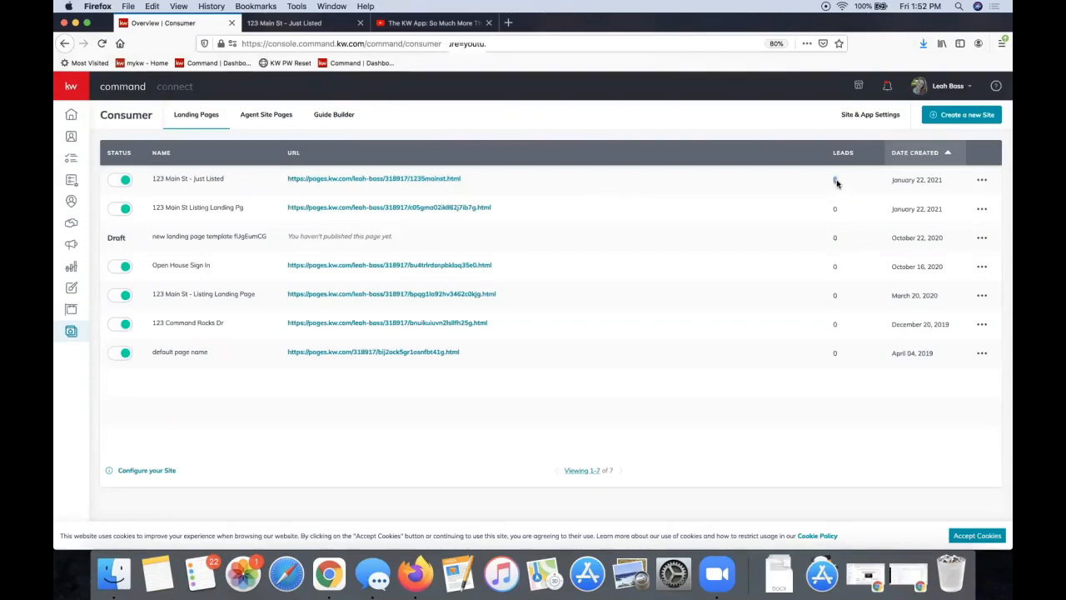
left_click(888, 87)
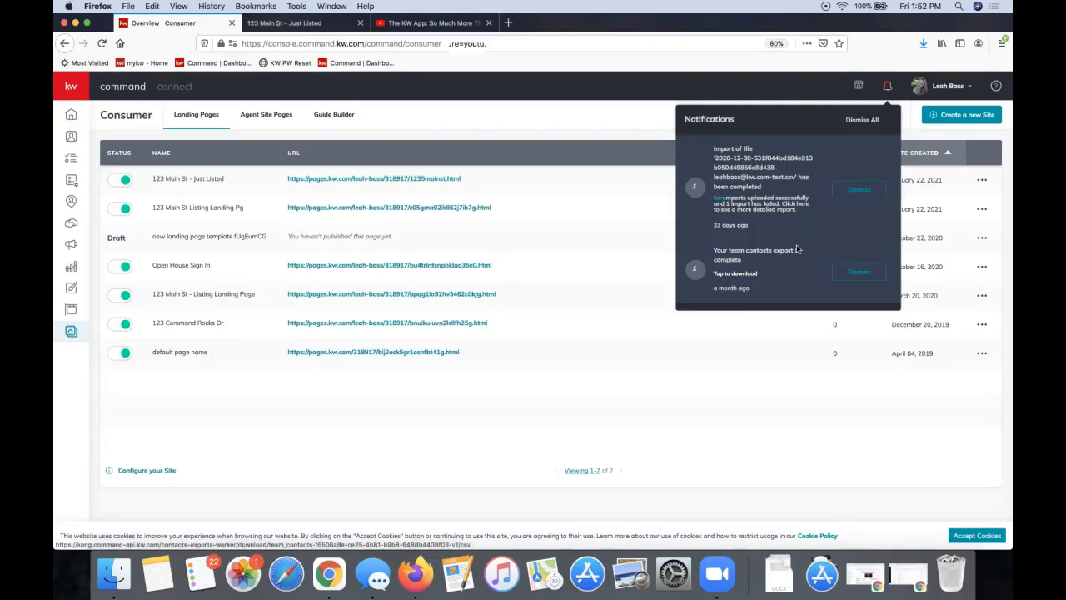
left_click(548, 127)
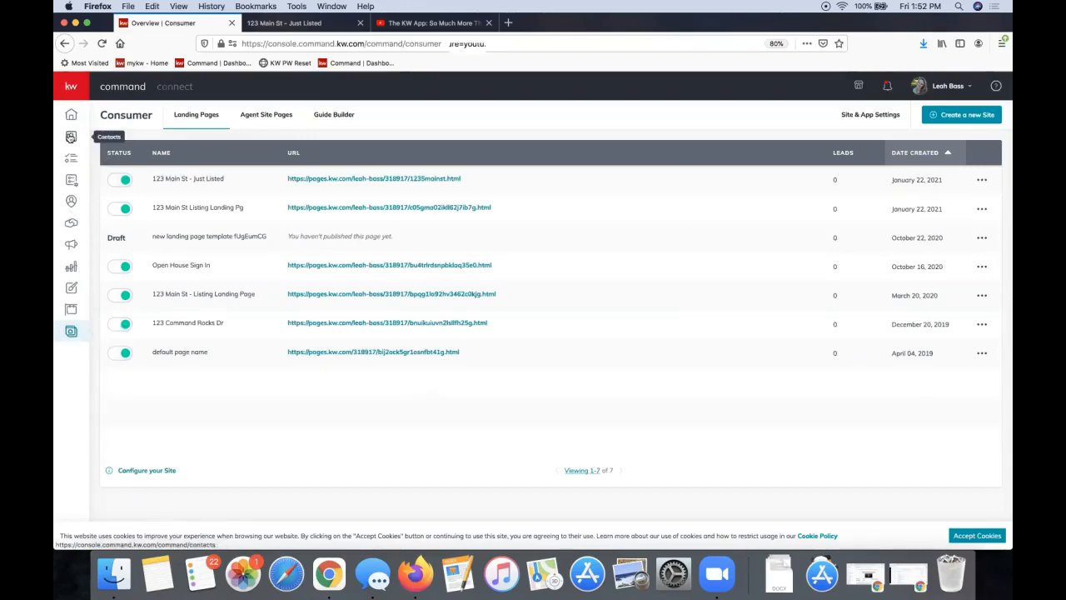
Go to Contacts and open the Filters panel for the 1324 contacts
left_click(71, 136)
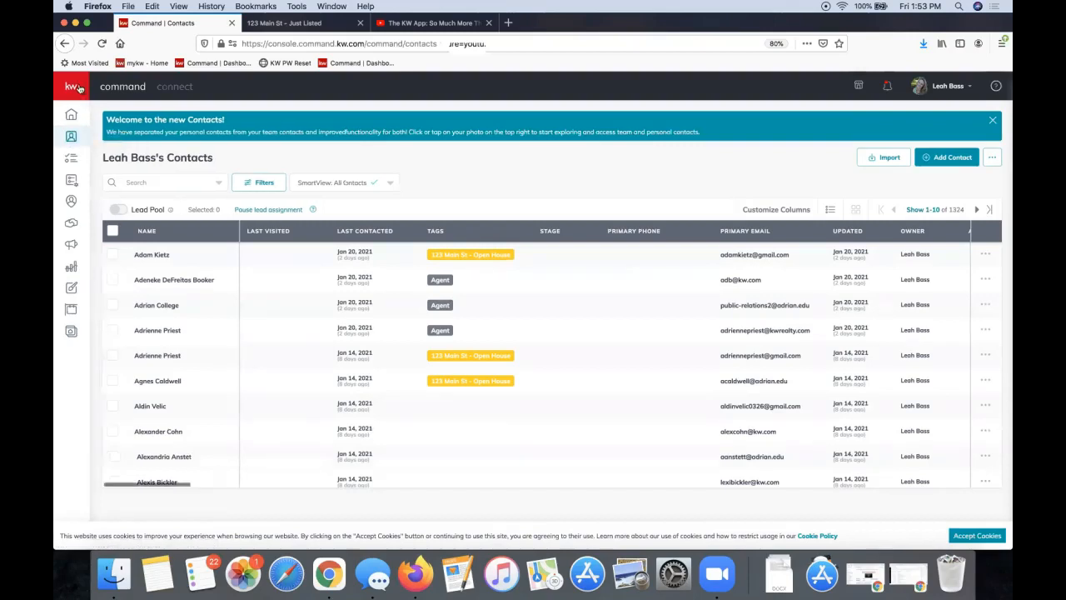
mouse_move(80, 142)
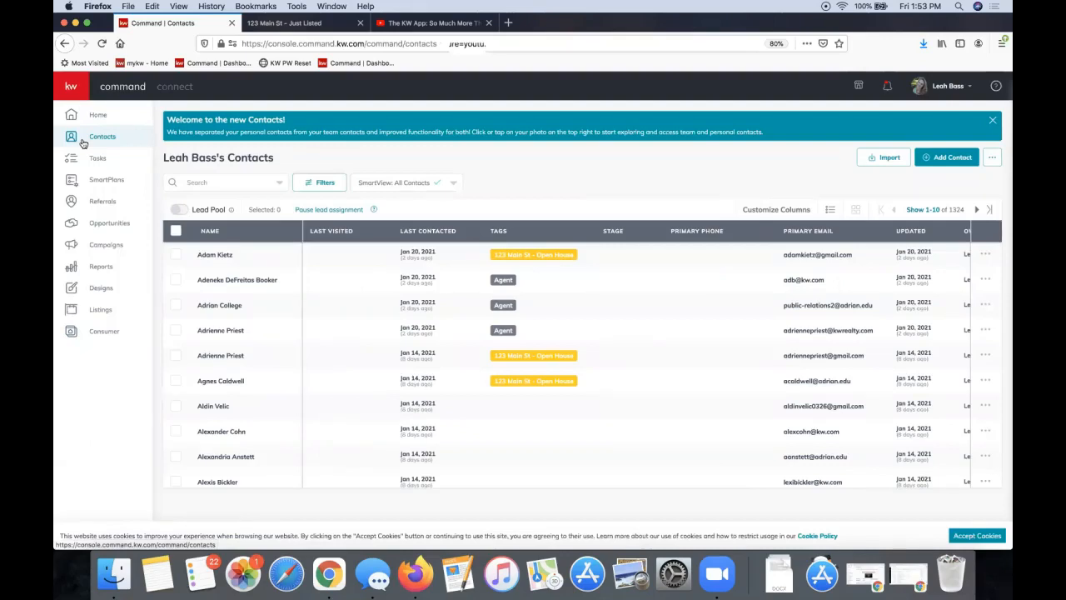
left_click(319, 185)
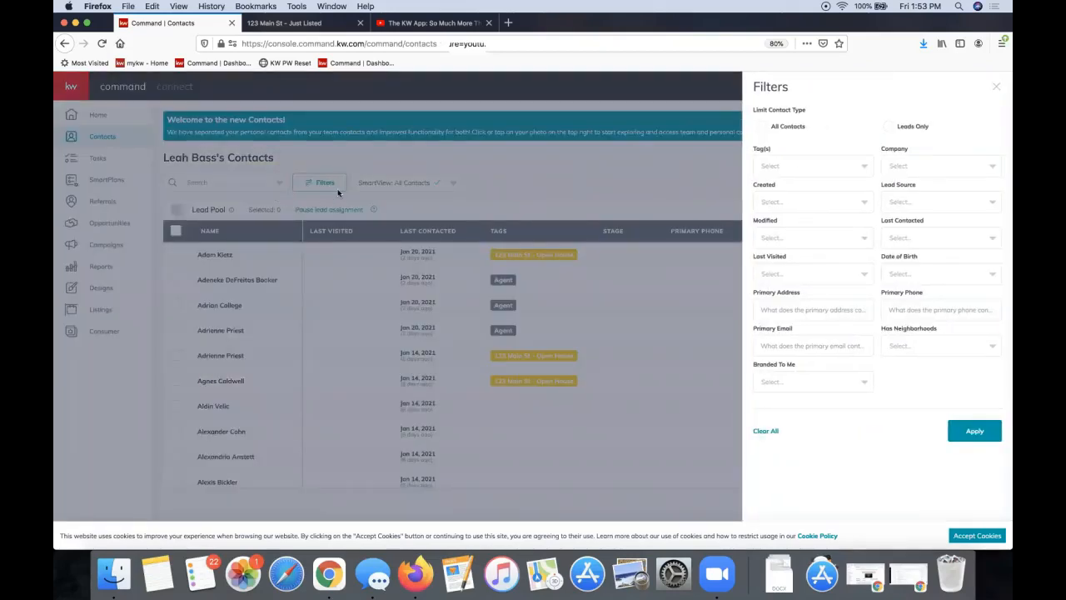
Apply the Leads Only contact-type filter to show just 4 leads, then view the SmartViews
left_click(888, 127)
left_click(983, 434)
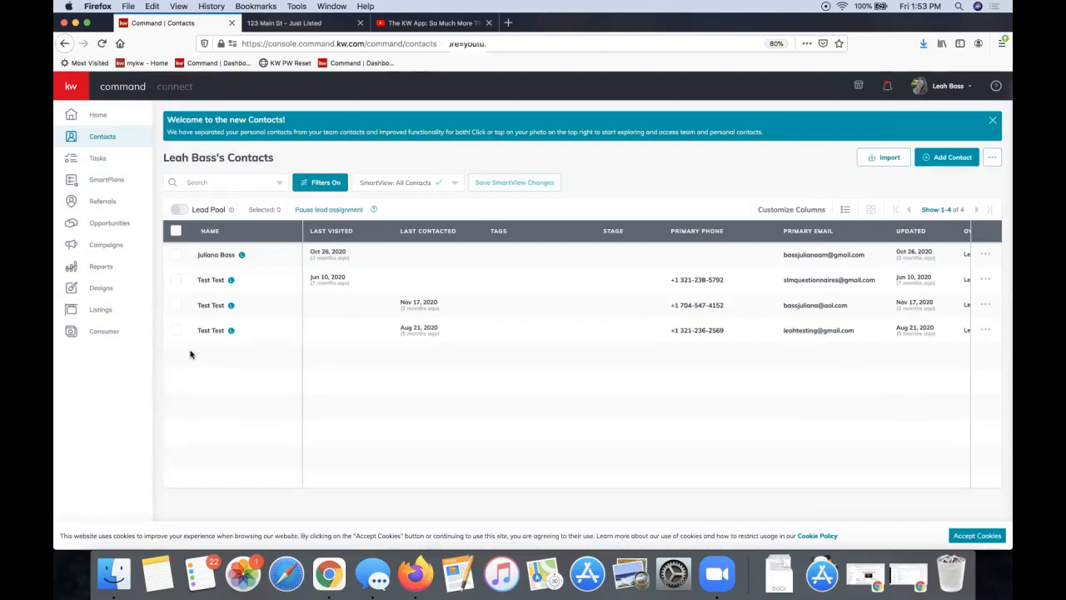
left_click(329, 187)
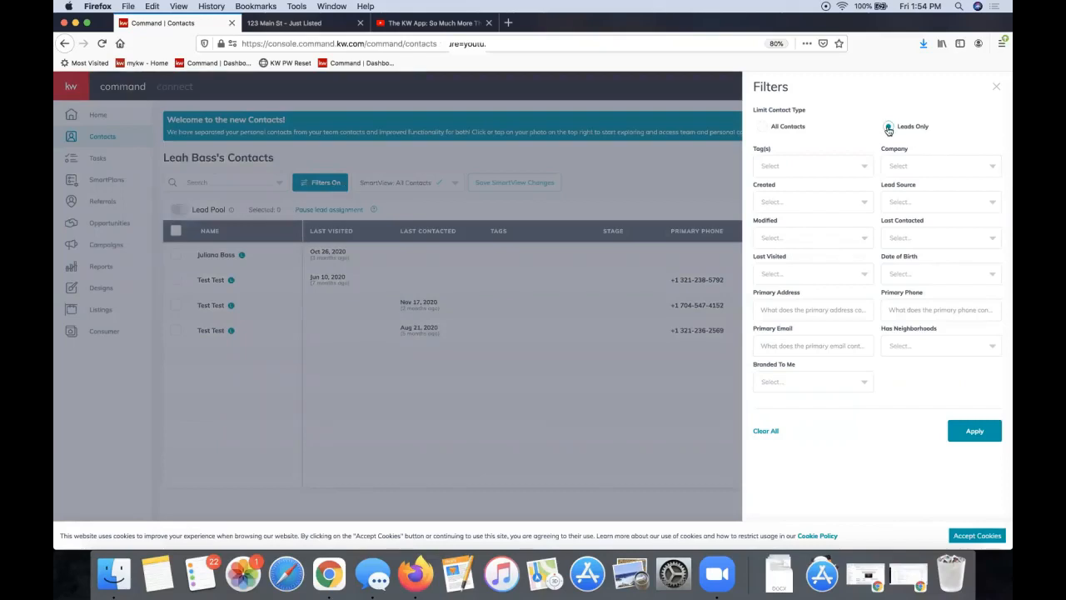
left_click(972, 432)
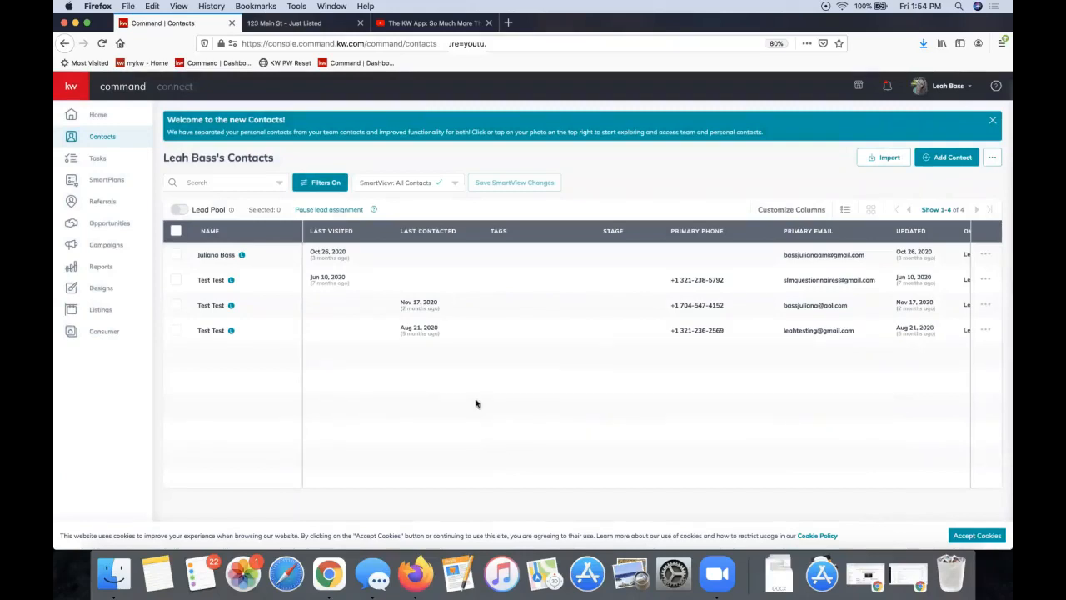
left_click(423, 184)
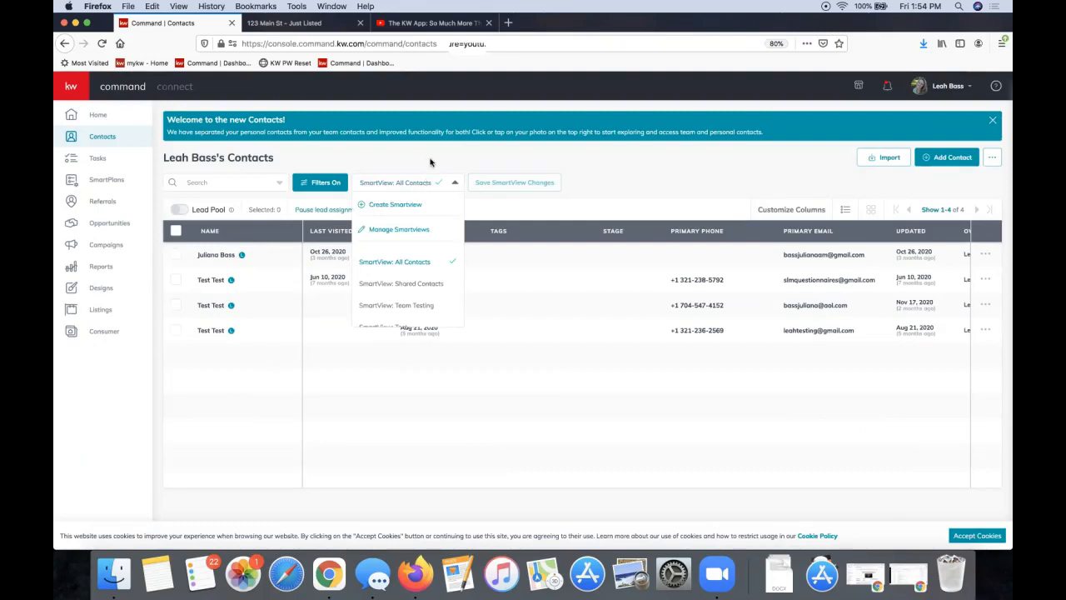
Save the current leads-only contact filter as a new smart view called 'Leads Only'
left_click(385, 185)
left_click(390, 189)
left_click(392, 206)
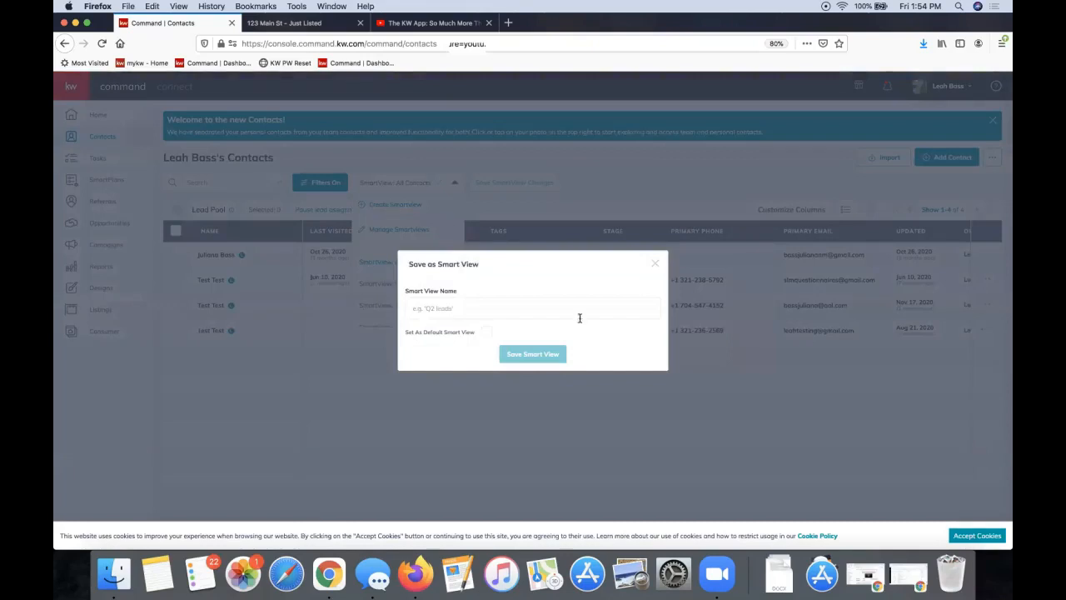
left_click(537, 312)
type("Lero")
key("BackSpace")
key("BackSpace")
type("ads Only")
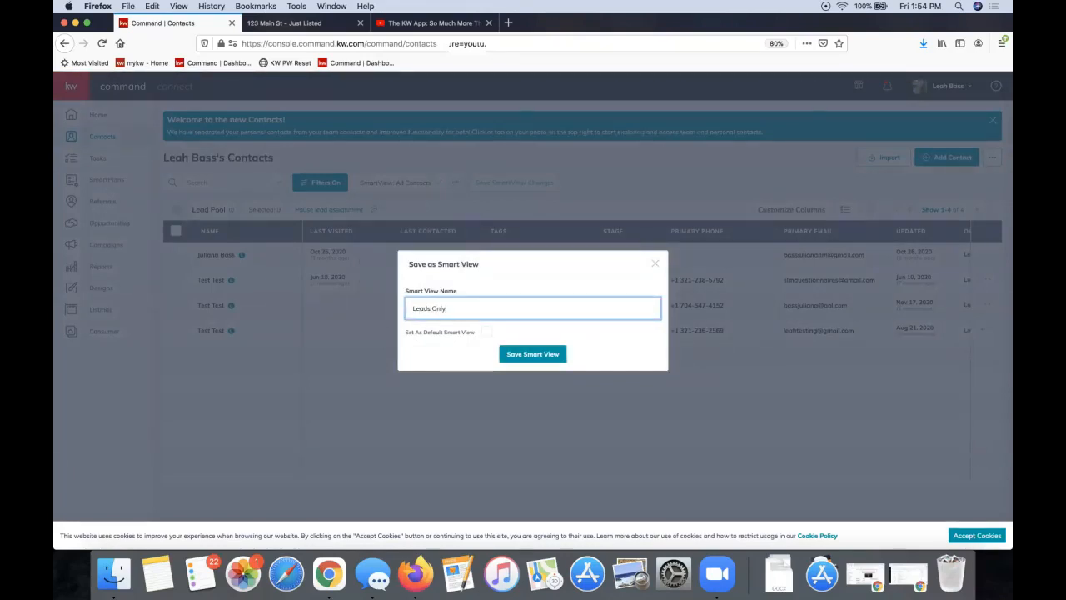
left_click(523, 362)
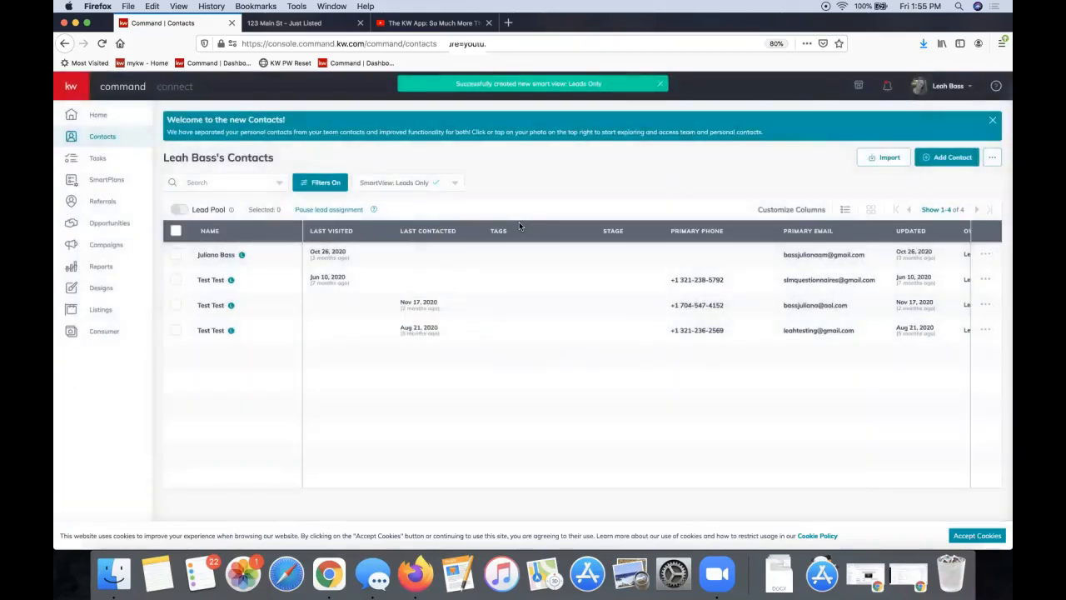
Switch to All Contacts and back to Leads Only, then open the Consumer landing pages list
left_click(421, 186)
scroll(435, 298, "down", 1)
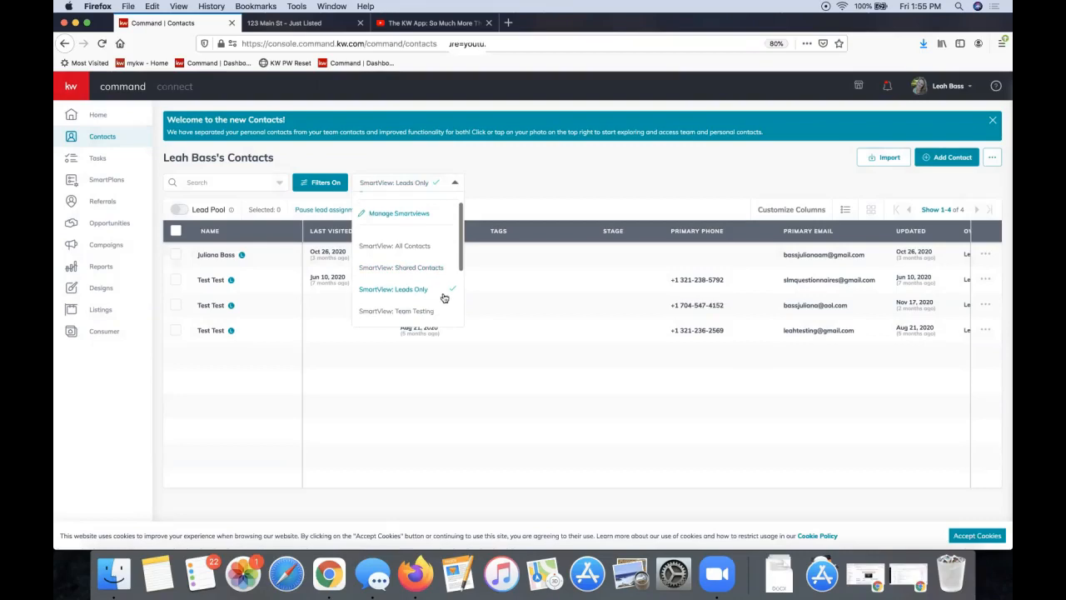
left_click(411, 253)
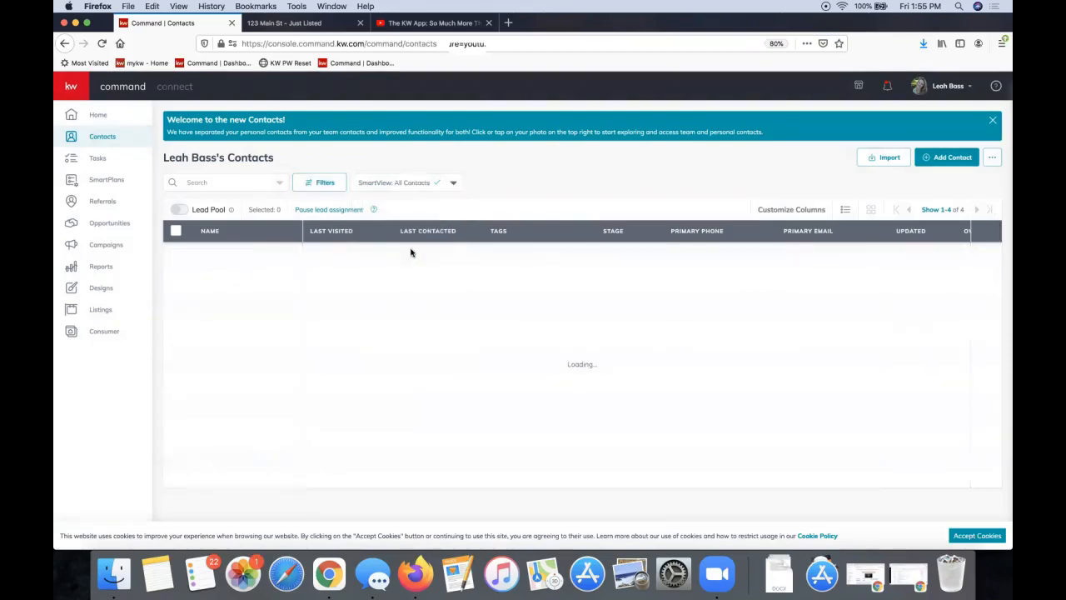
left_click(410, 184)
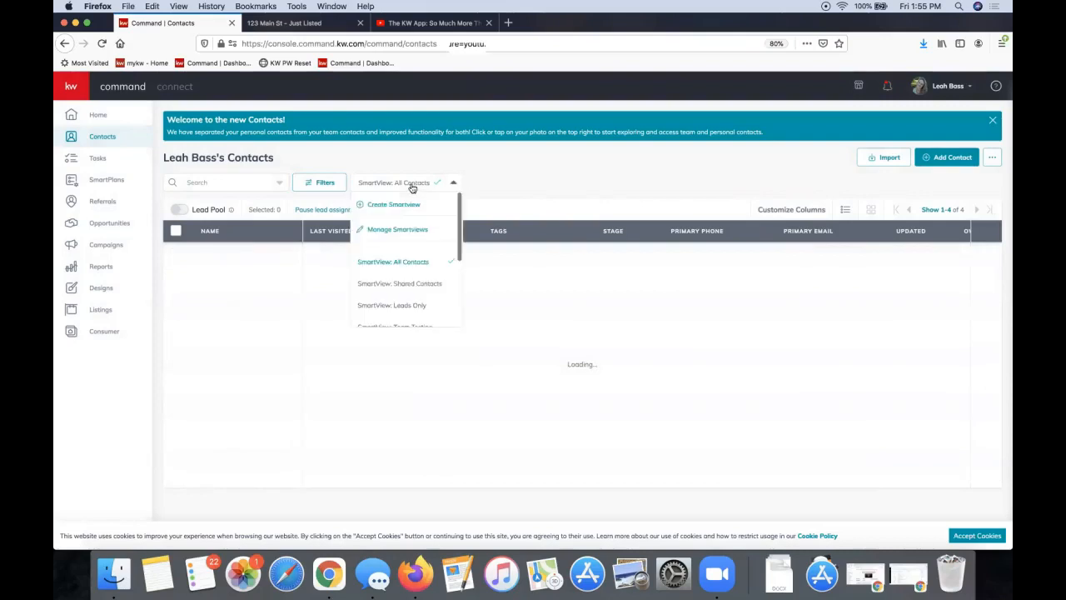
left_click(420, 305)
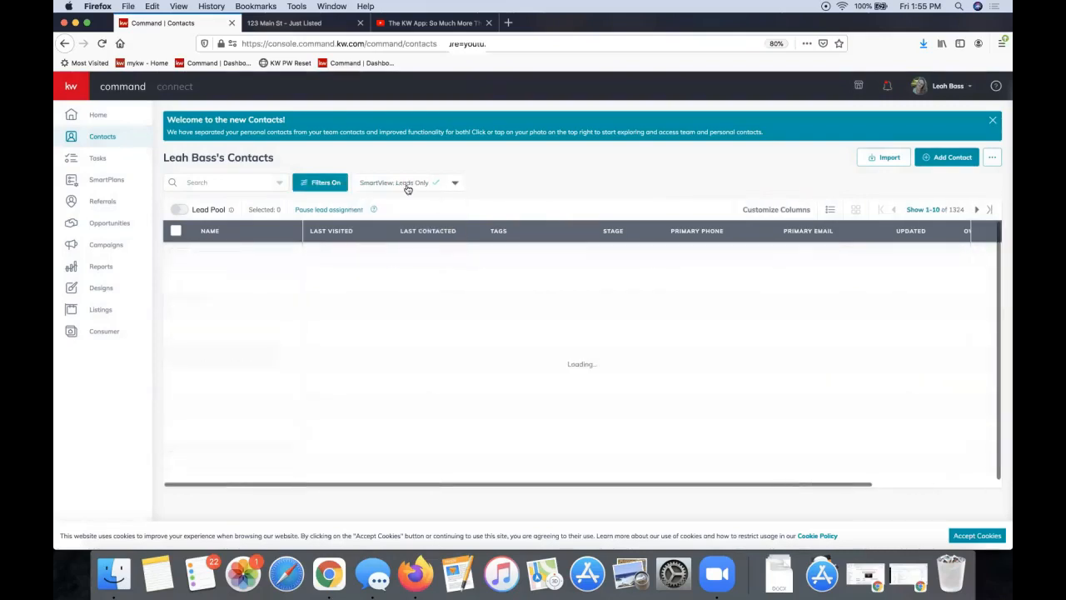
left_click(413, 187)
scroll(412, 290, "down", 2)
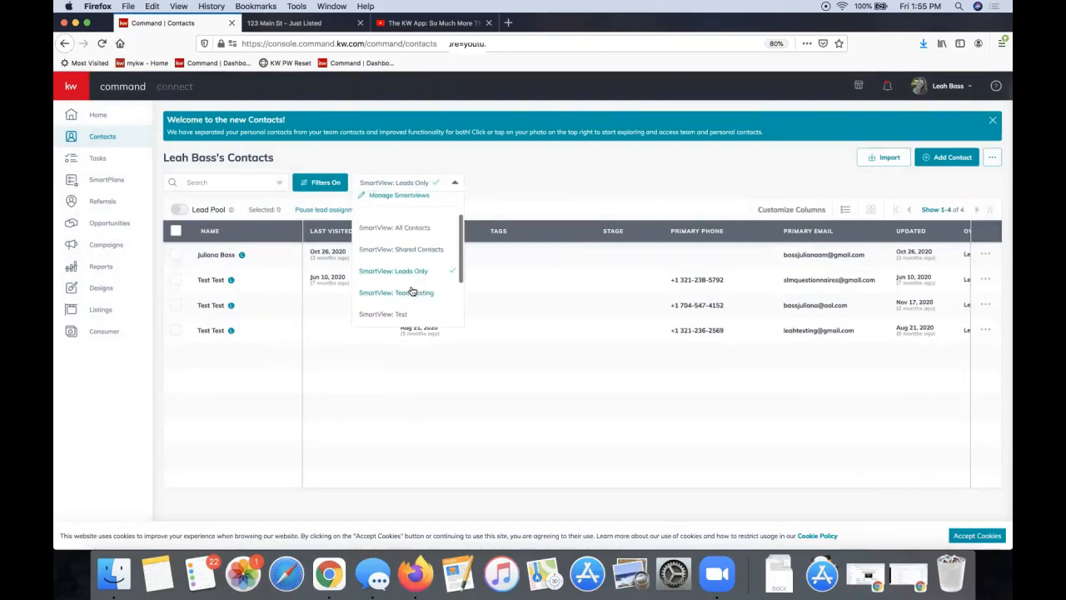
left_click(420, 182)
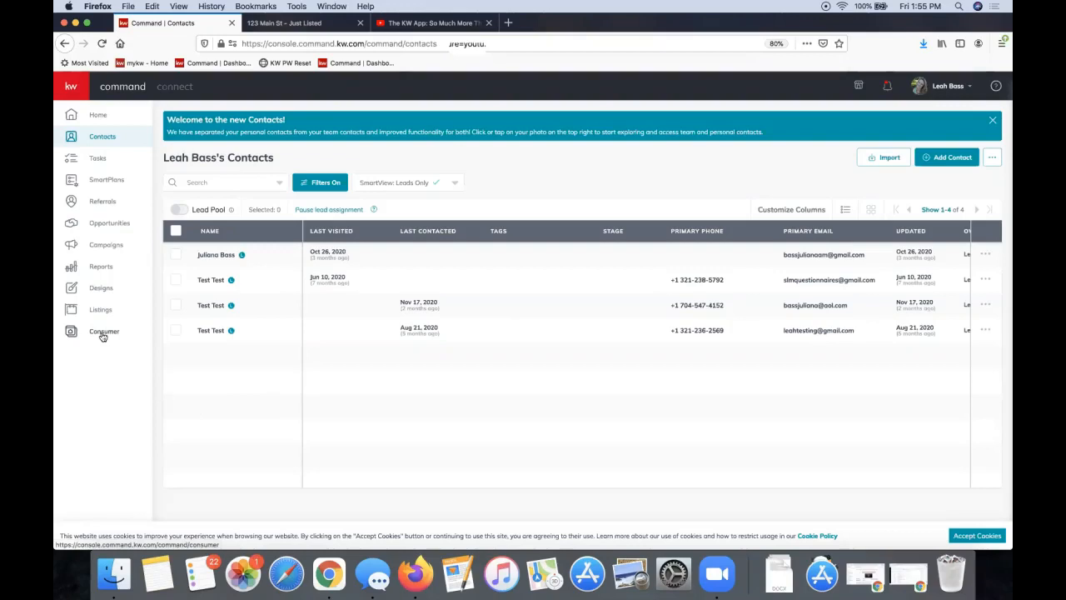
left_click(73, 336)
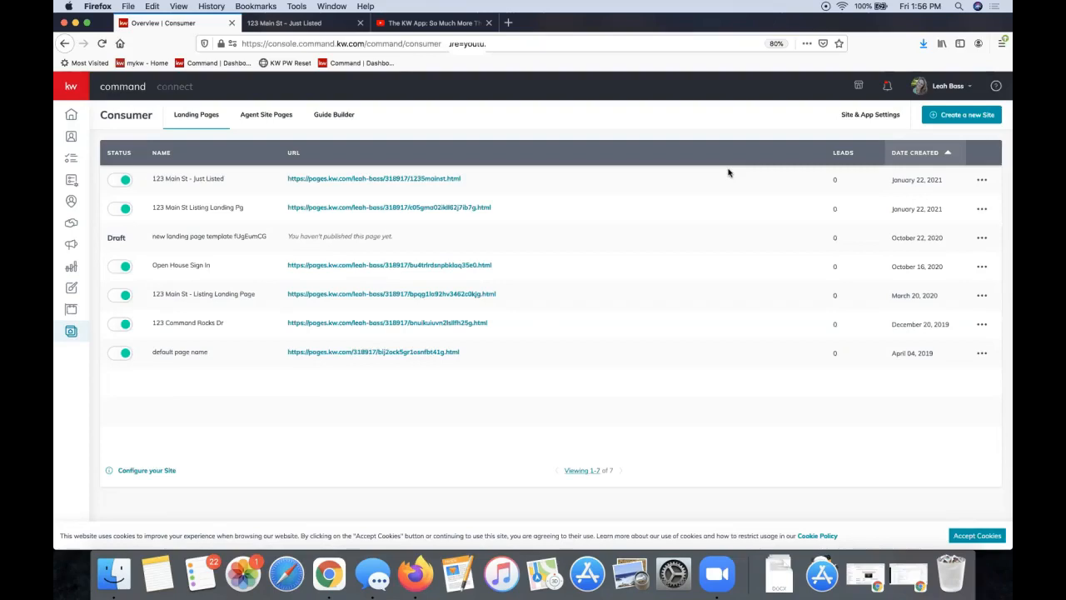
Start a new site and choose As A Standalone Page as its page type
left_click(970, 113)
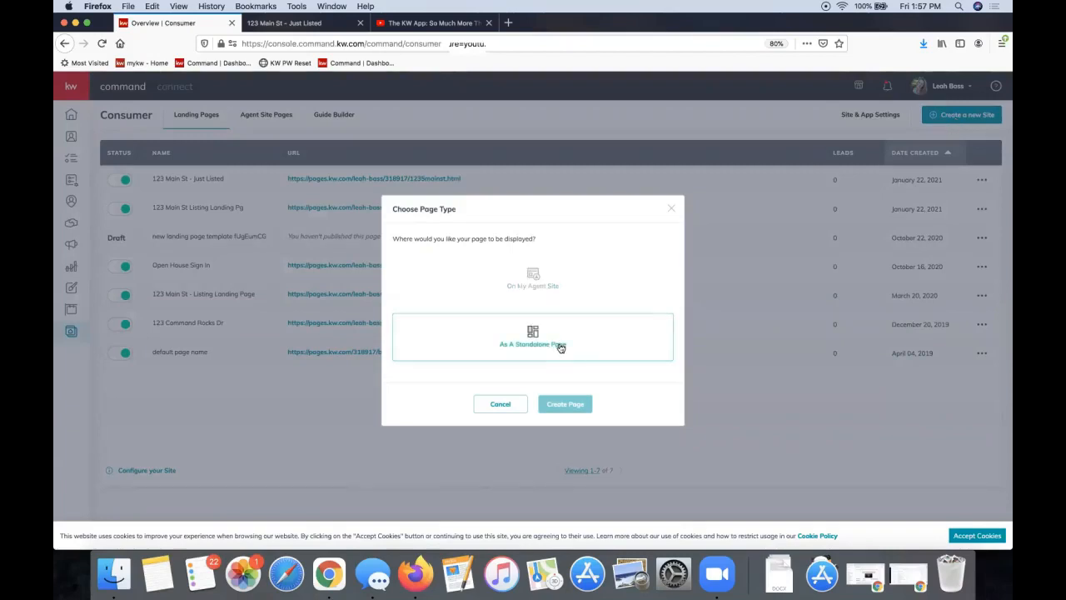
left_click(605, 349)
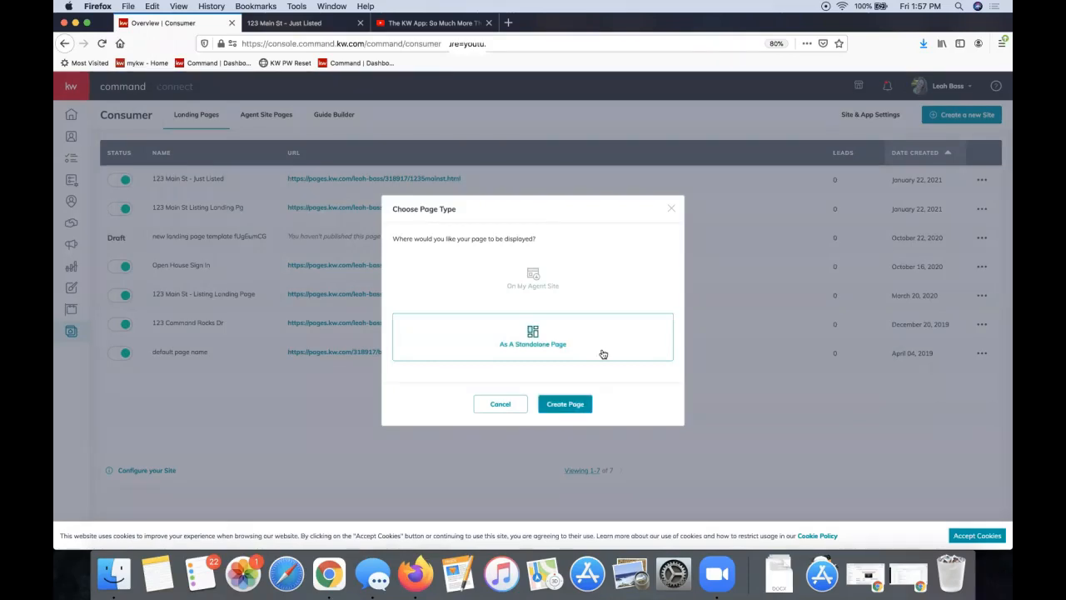
Create the standalone page with a Lead Form and a Listing widget below it
left_click(561, 405)
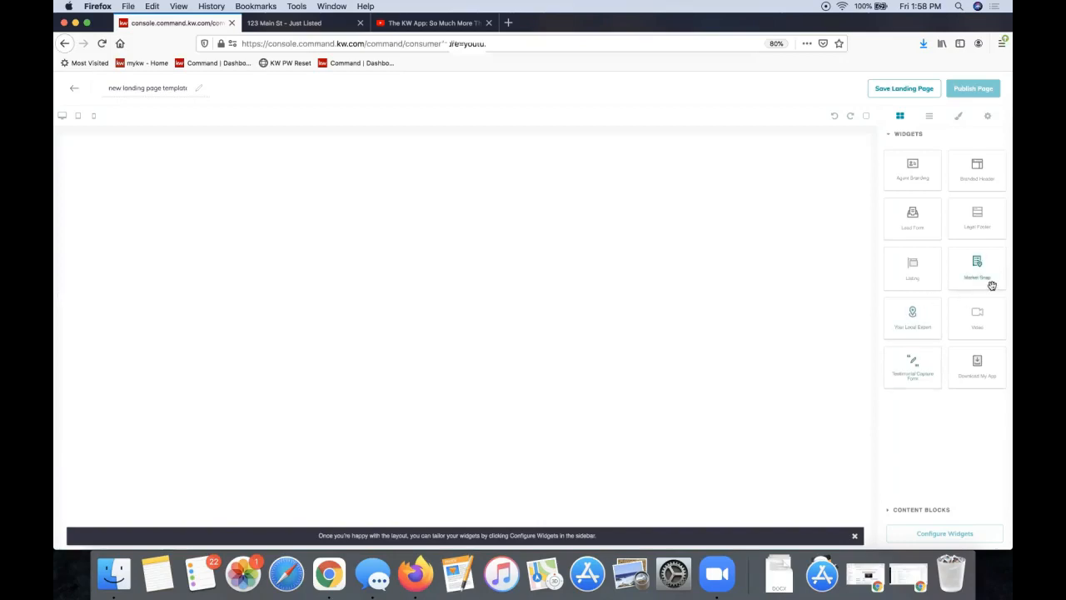
left_click_drag(829, 221, 747, 221)
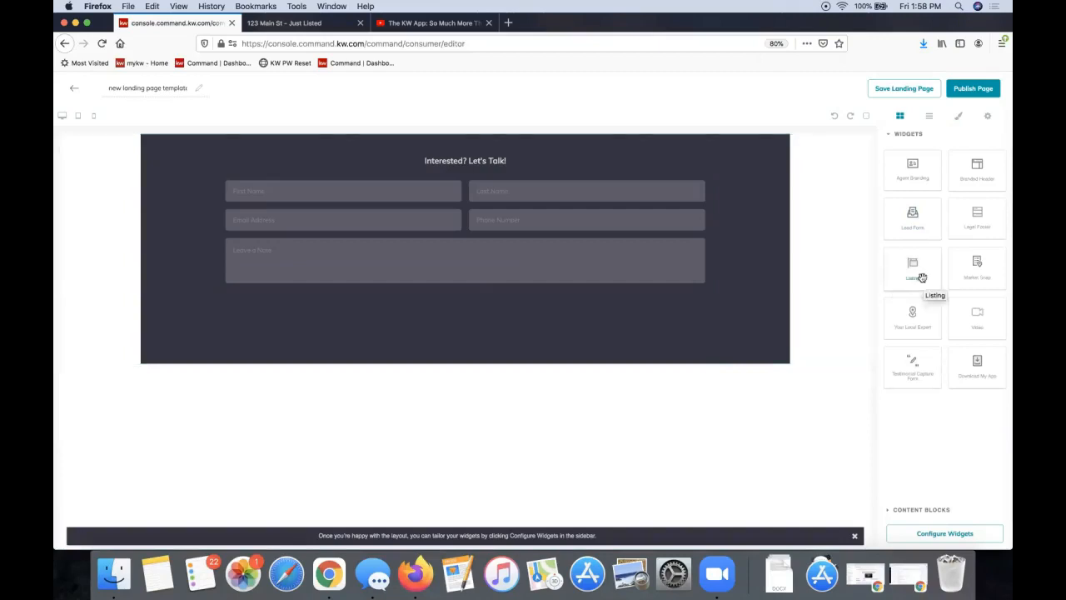
left_click_drag(920, 270, 754, 381)
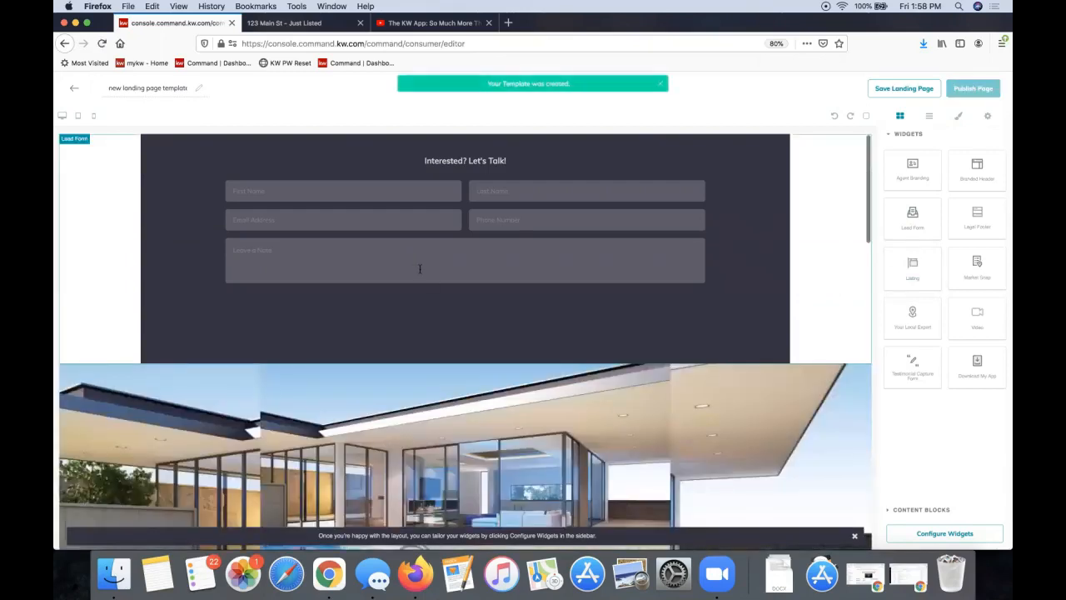
Place a Branded Header widget at the top of the page, above the Lead Form
scroll(729, 376, "down", 5)
scroll(730, 376, "up", 5)
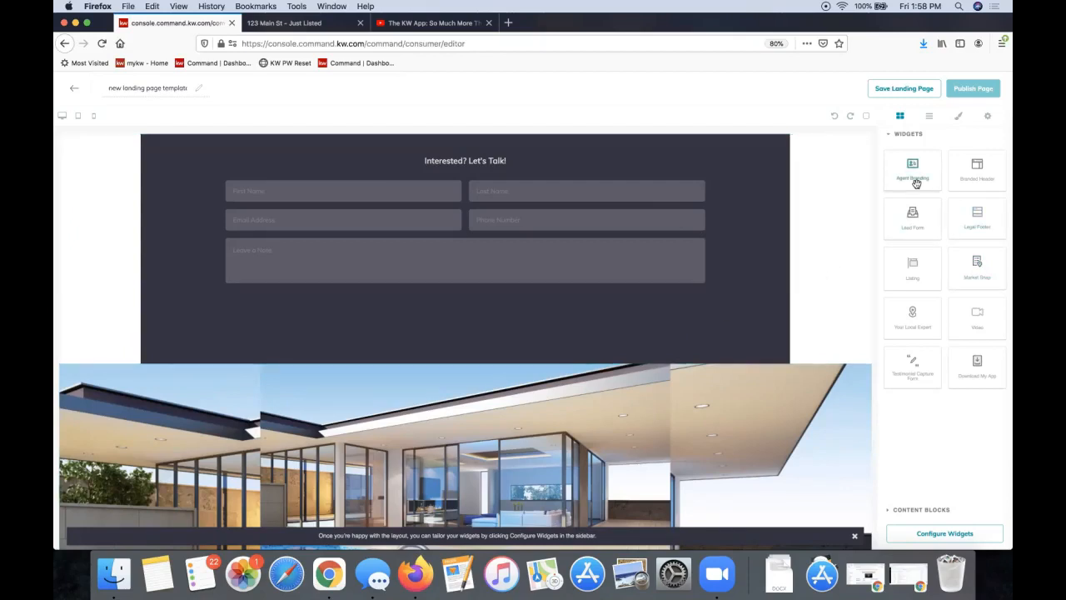
left_click_drag(916, 184, 833, 143)
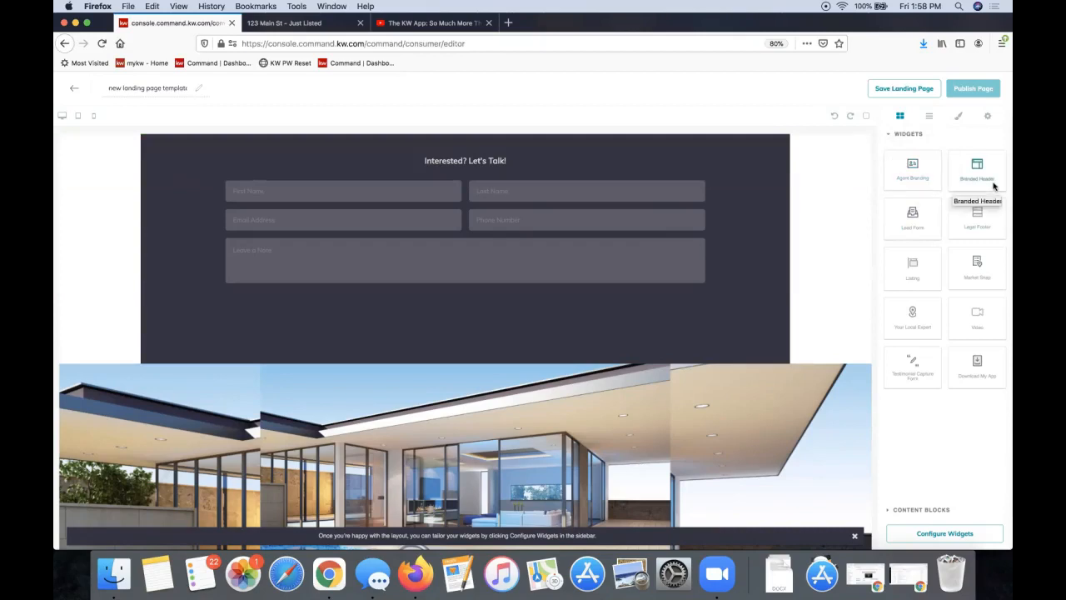
mouse_move(972, 178)
left_mouse_down()
mouse_move(792, 148)
mouse_move(996, 180)
mouse_move(984, 184)
left_mouse_up()
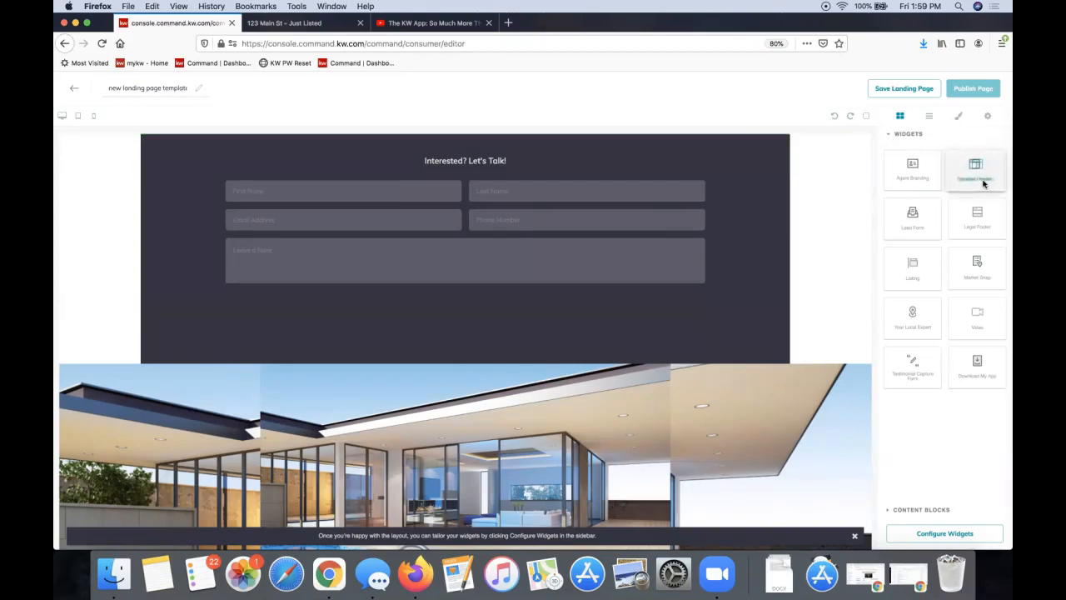
left_click_drag(984, 183, 651, 151)
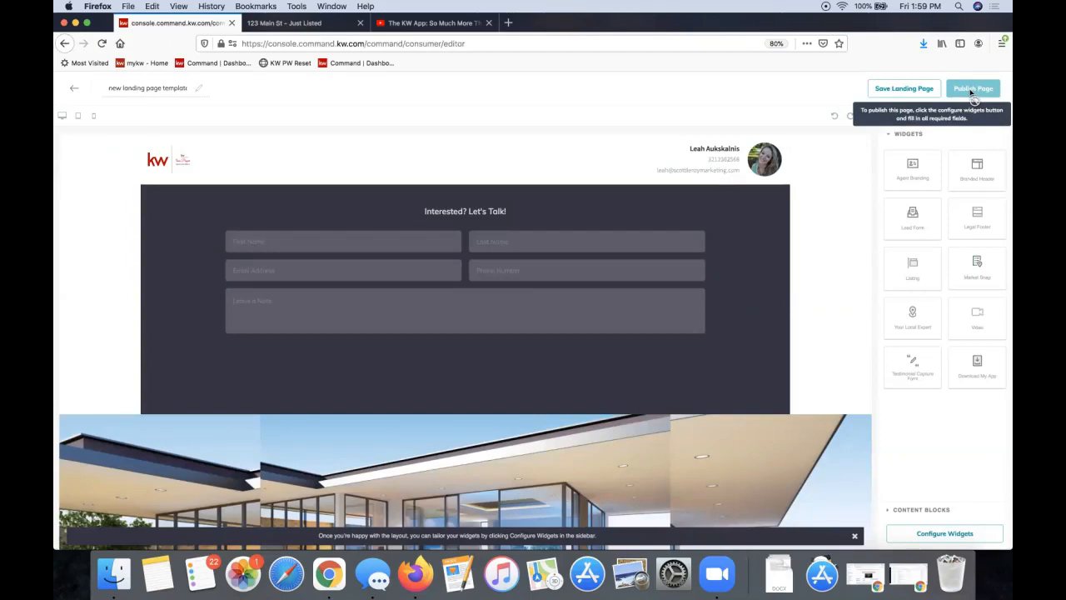
Show the Configure Widgets checklist for the new landing page
left_click(947, 535)
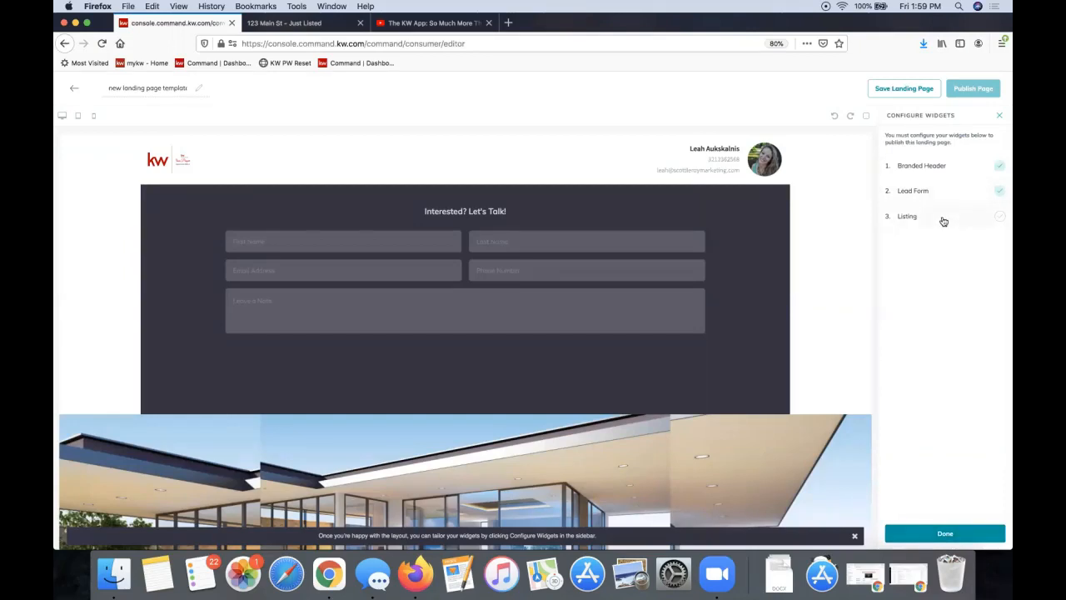
Set the Branded Header text to 'Proudly Presenting 123 Main St' and apply it
left_click(932, 168)
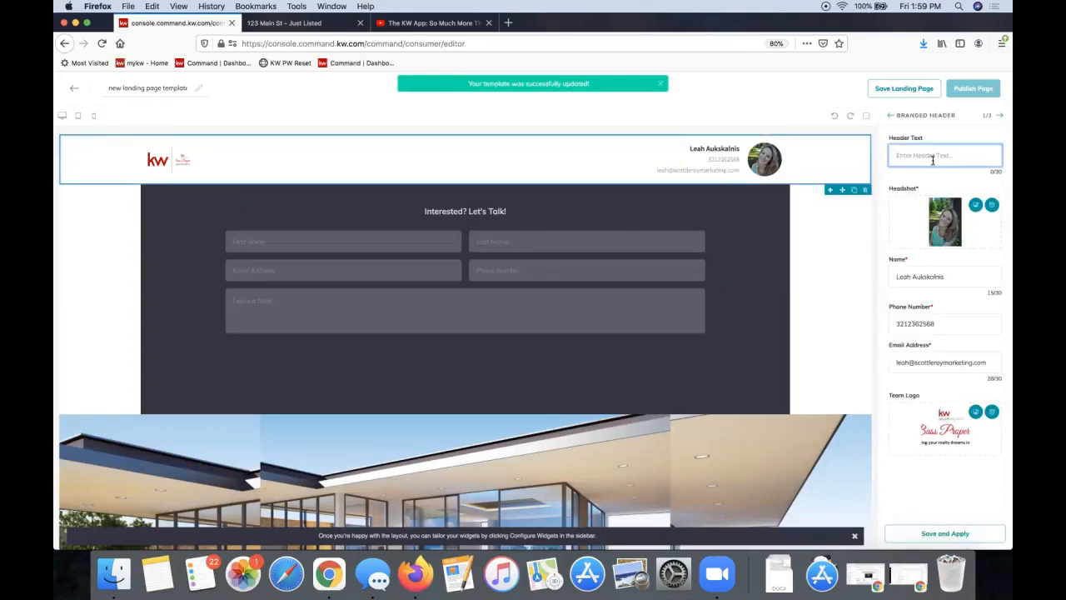
type("Proudly Present")
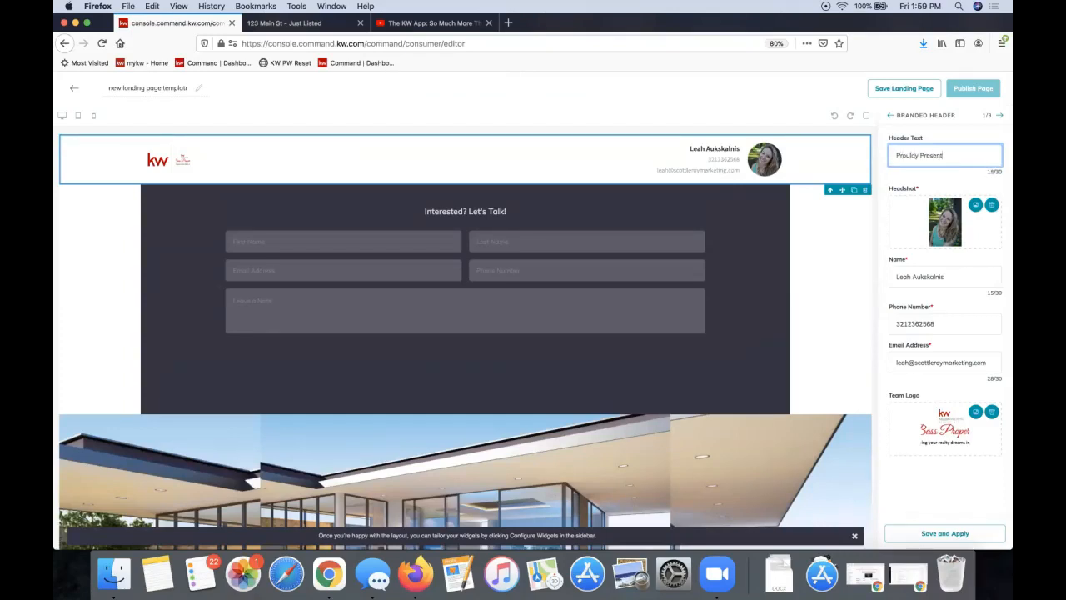
type("ing 123 Main St")
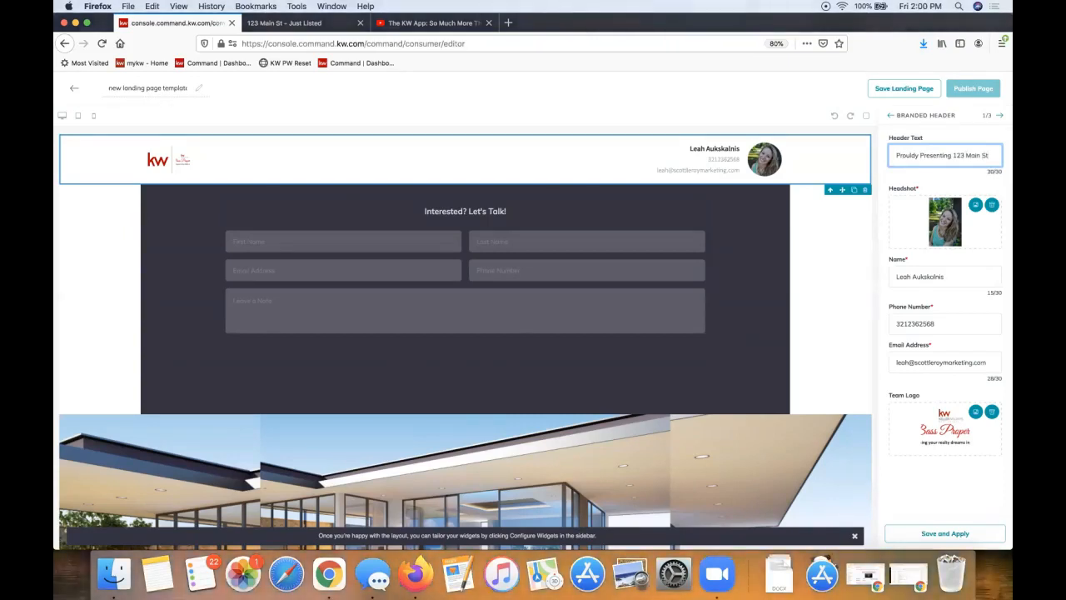
left_click(937, 535)
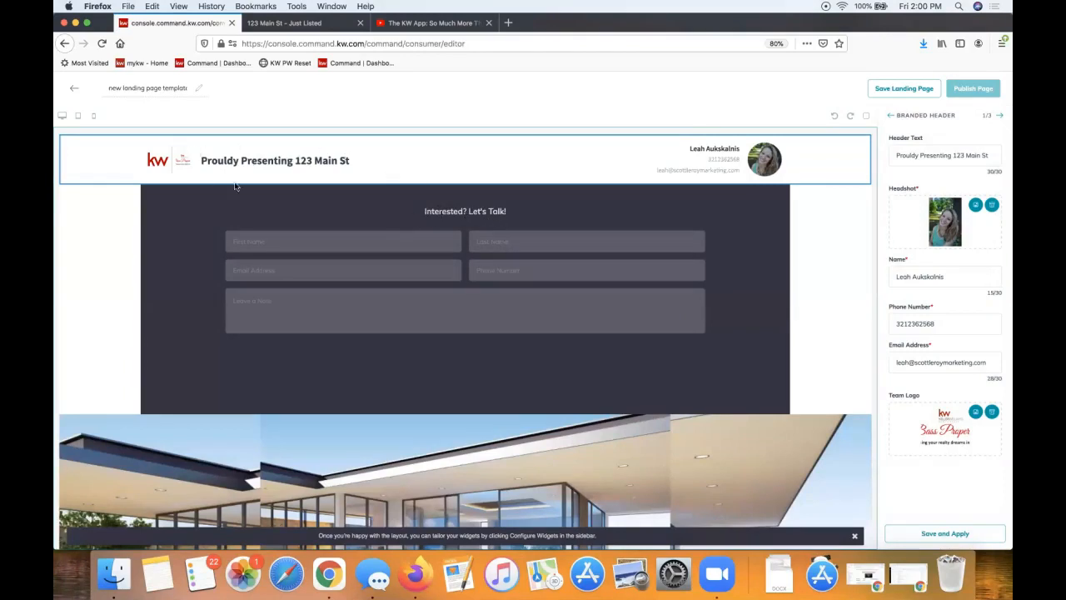
left_click_drag(308, 156, 221, 155)
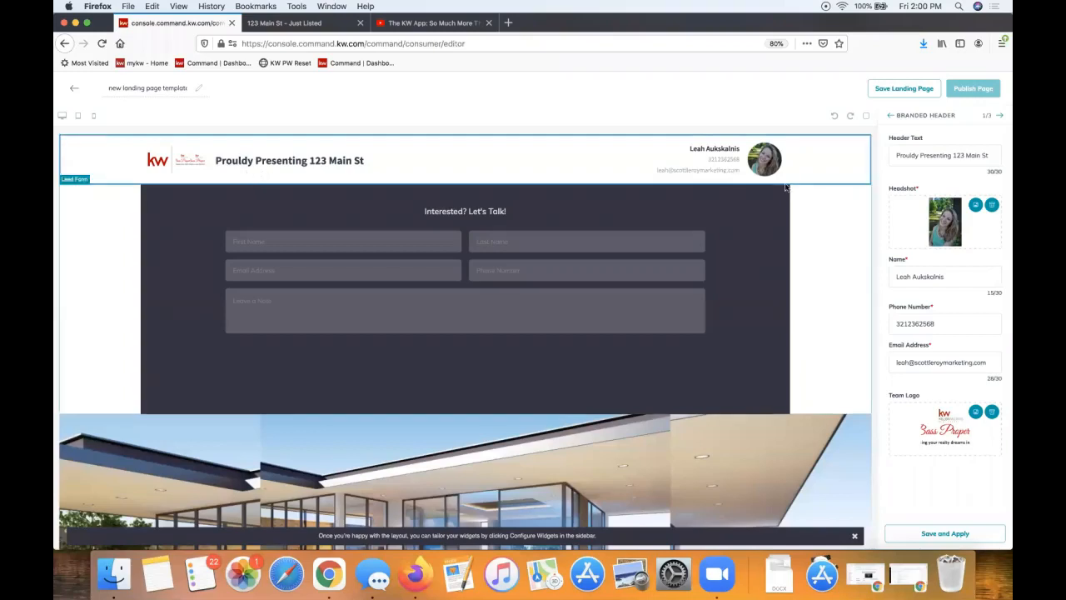
Correct the misspelled 'Prouldy' in the header text to 'Proudly' and apply it
left_click(905, 154)
double_click(904, 155)
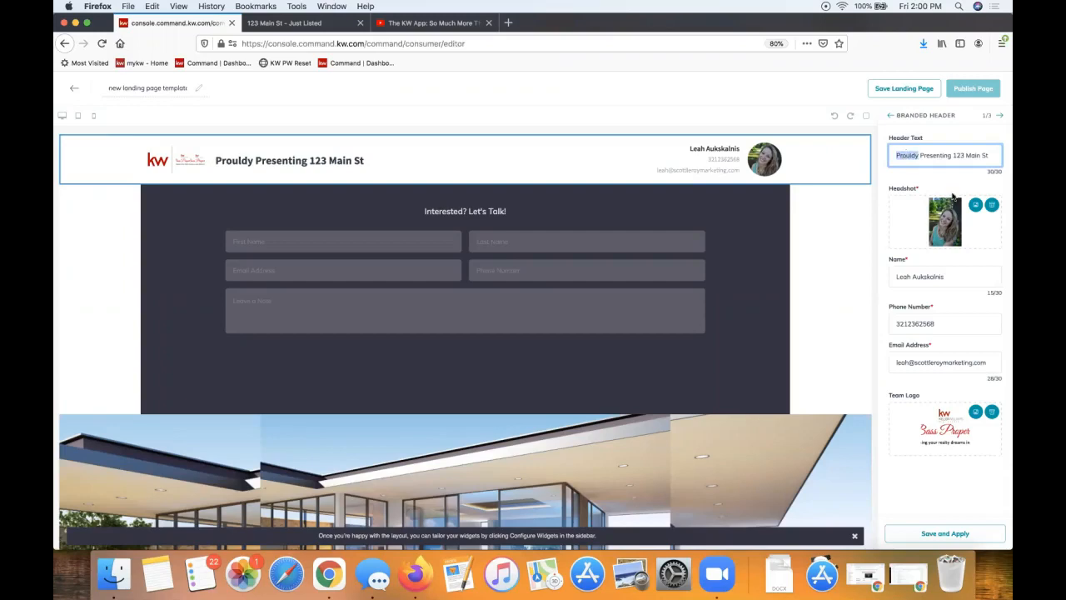
type("Proudly")
left_click(924, 535)
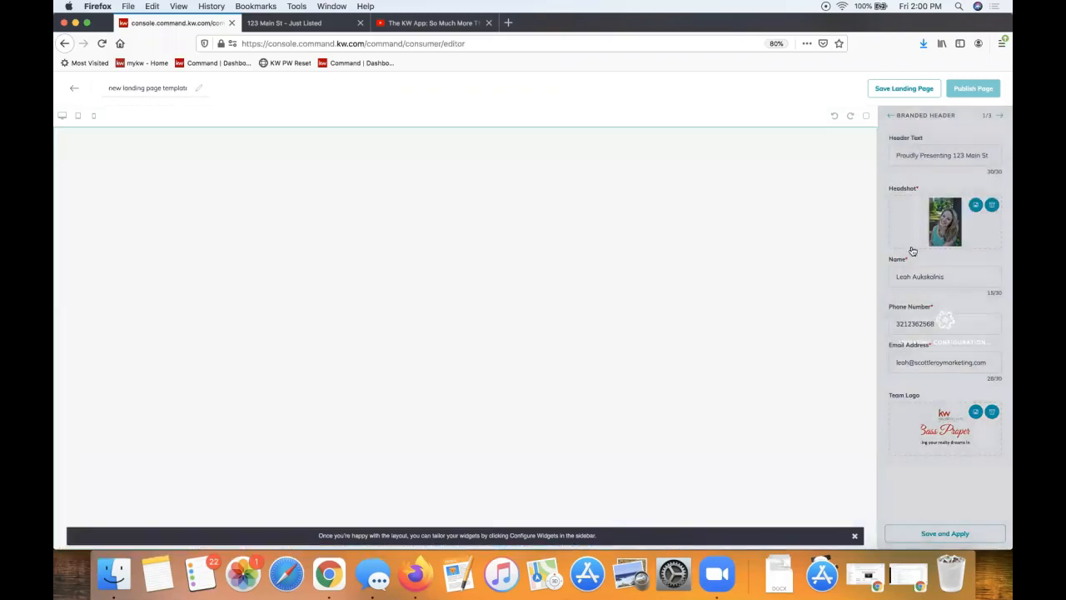
Change the Lead Form heading to 'Welcome to the Open House! Please Sign In:' and apply it
left_click(999, 117)
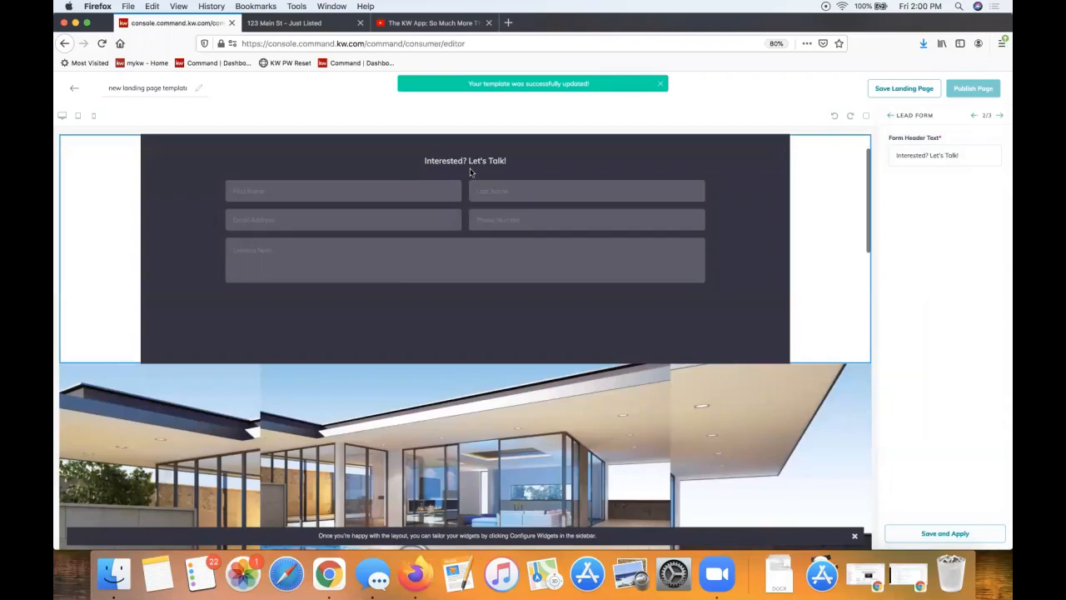
triple_click(926, 149)
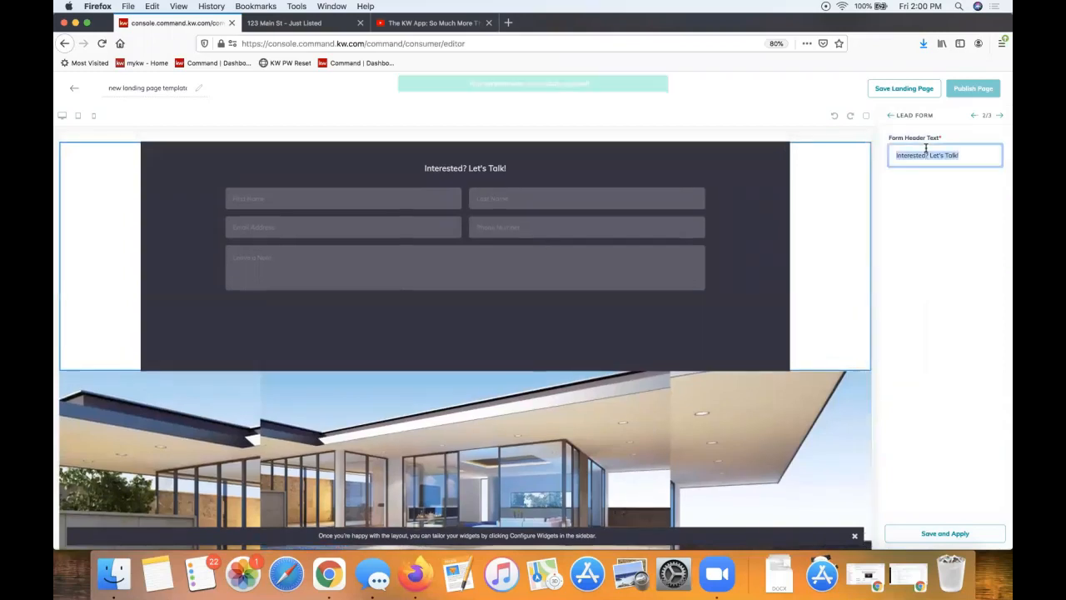
type("Welcome to the Open House! Please Sign In:")
left_click(930, 533)
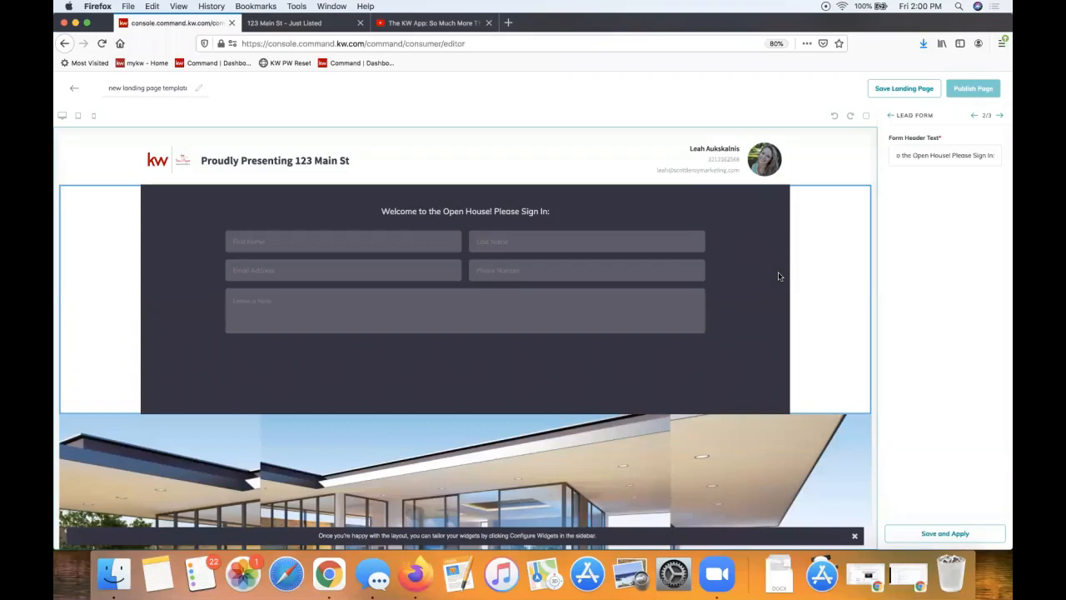
scroll(779, 272, "down", 5)
scroll(615, 244, "up", 5)
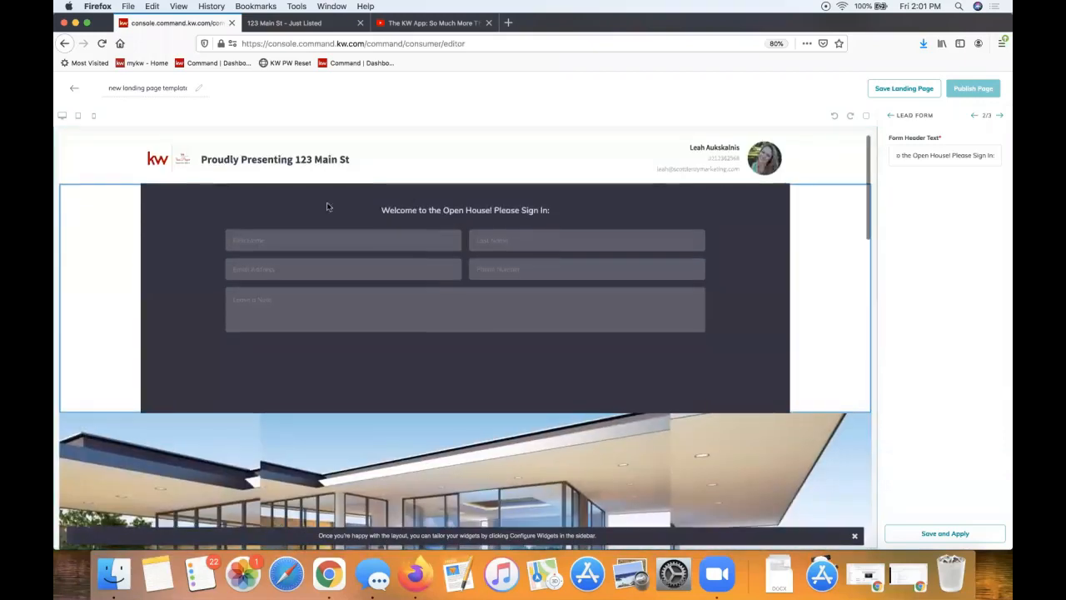
scroll(515, 314, "down", 2)
left_click(999, 117)
left_click(955, 216)
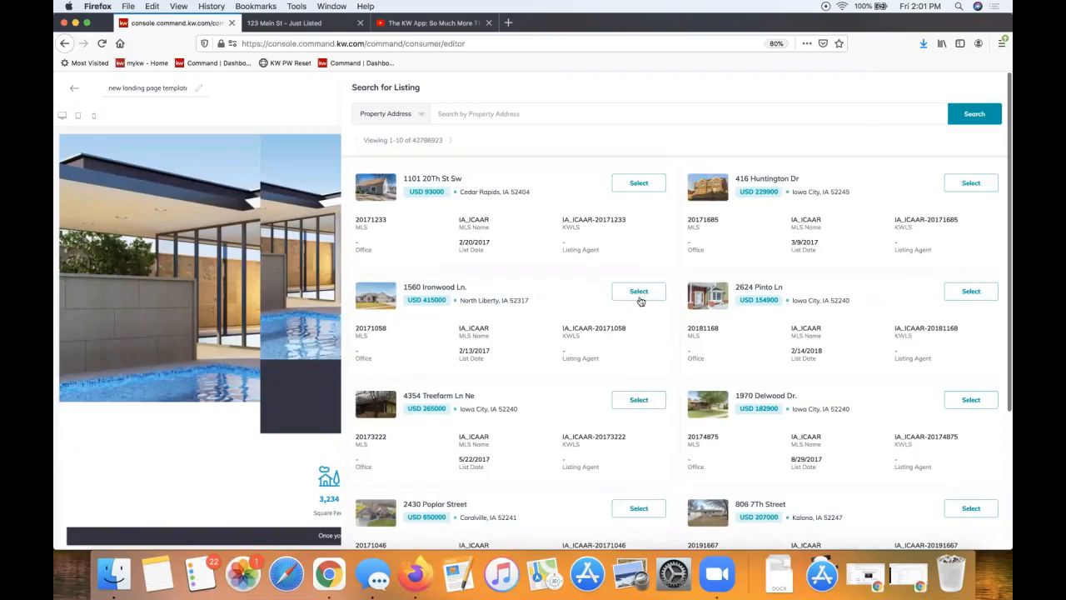
left_click(639, 296)
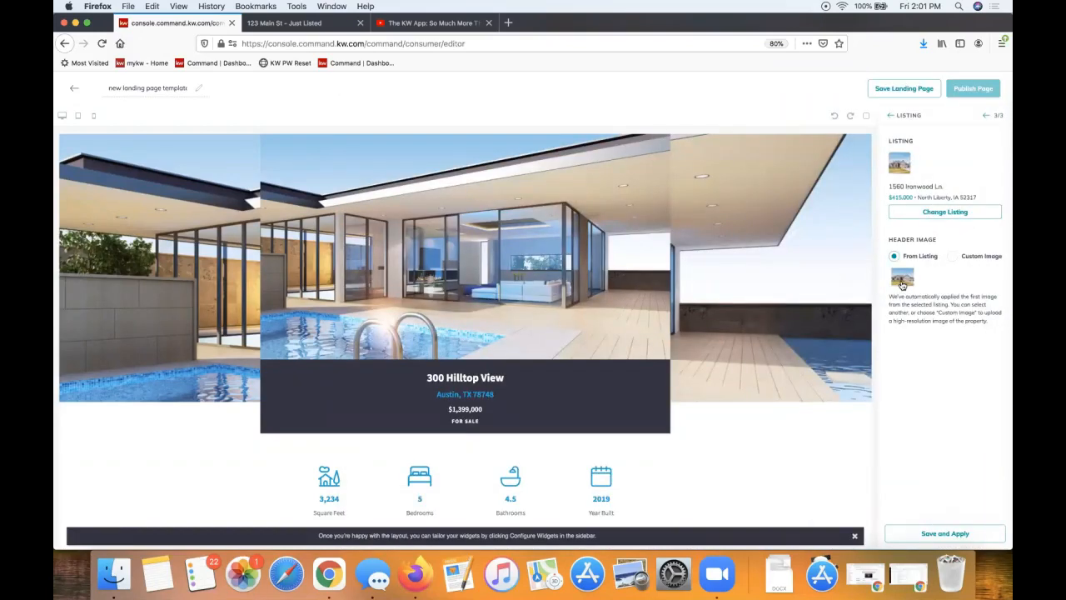
left_click(940, 216)
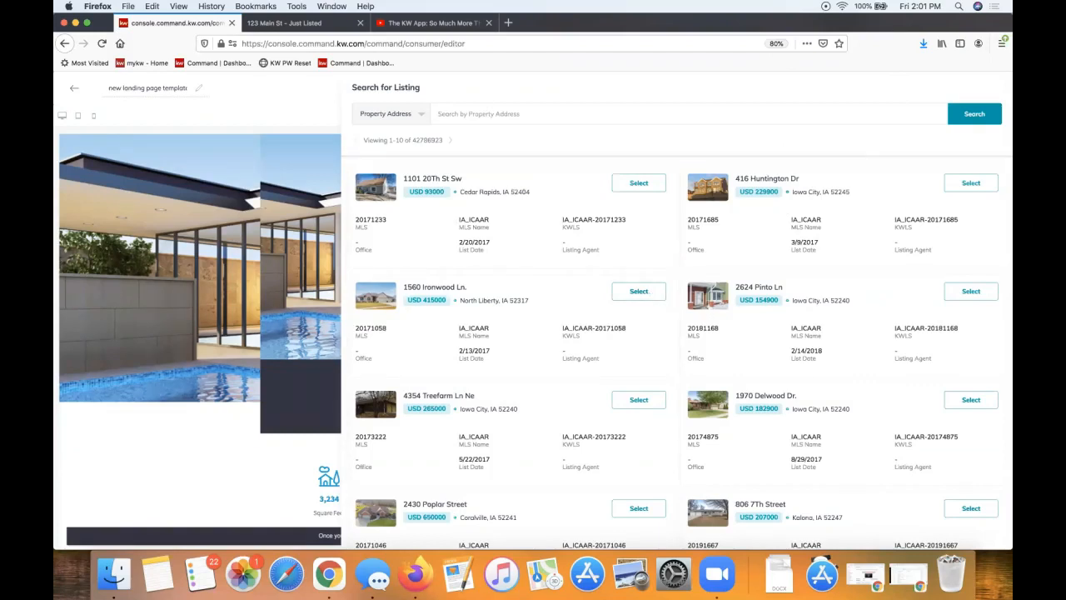
left_click(642, 293)
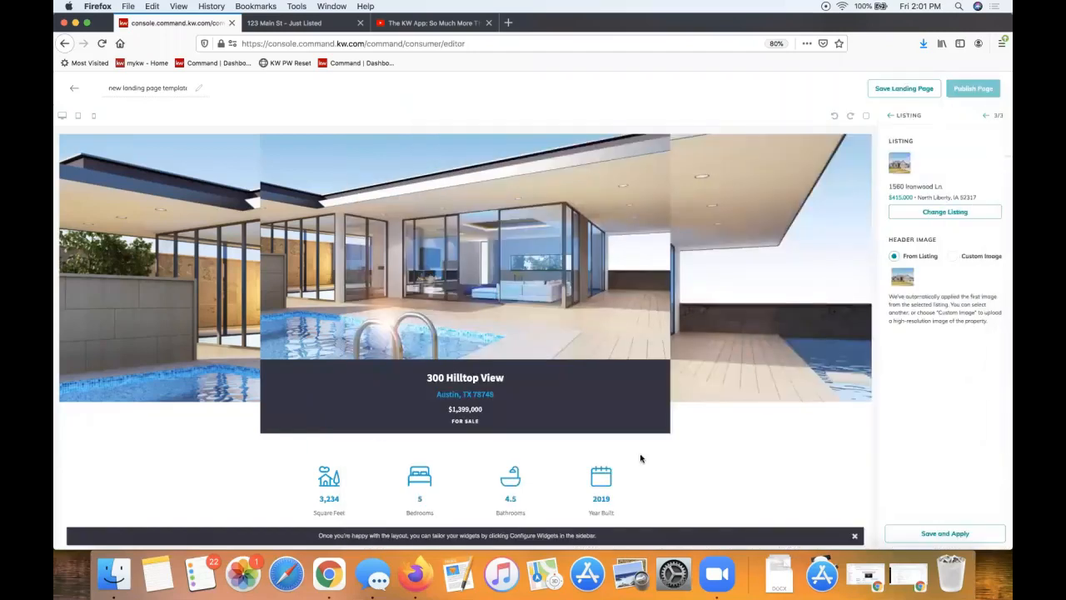
left_click(907, 280)
left_click(936, 534)
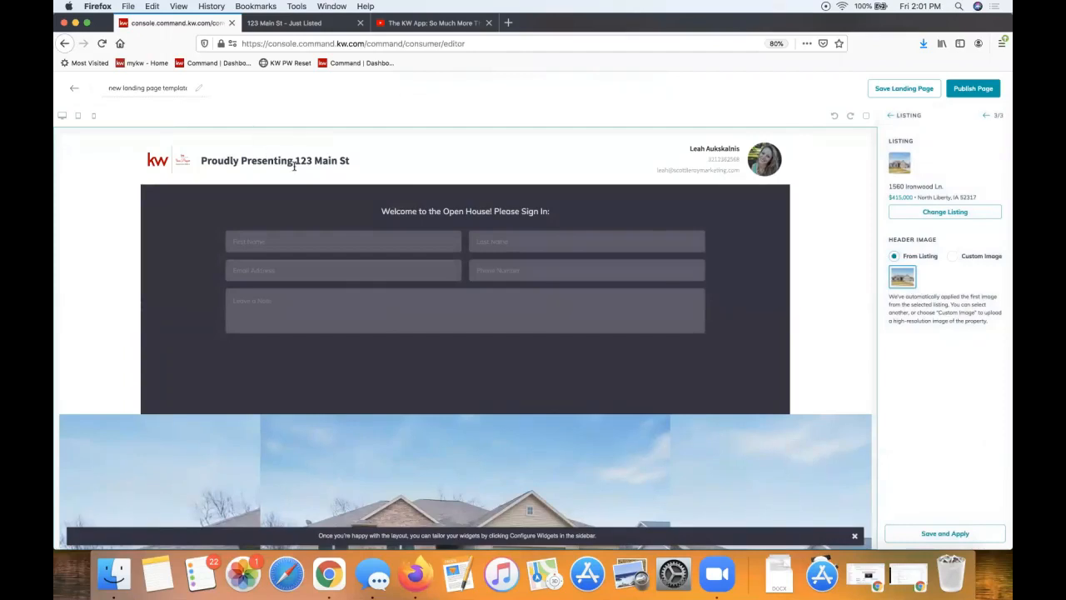
scroll(388, 436, "down", 5)
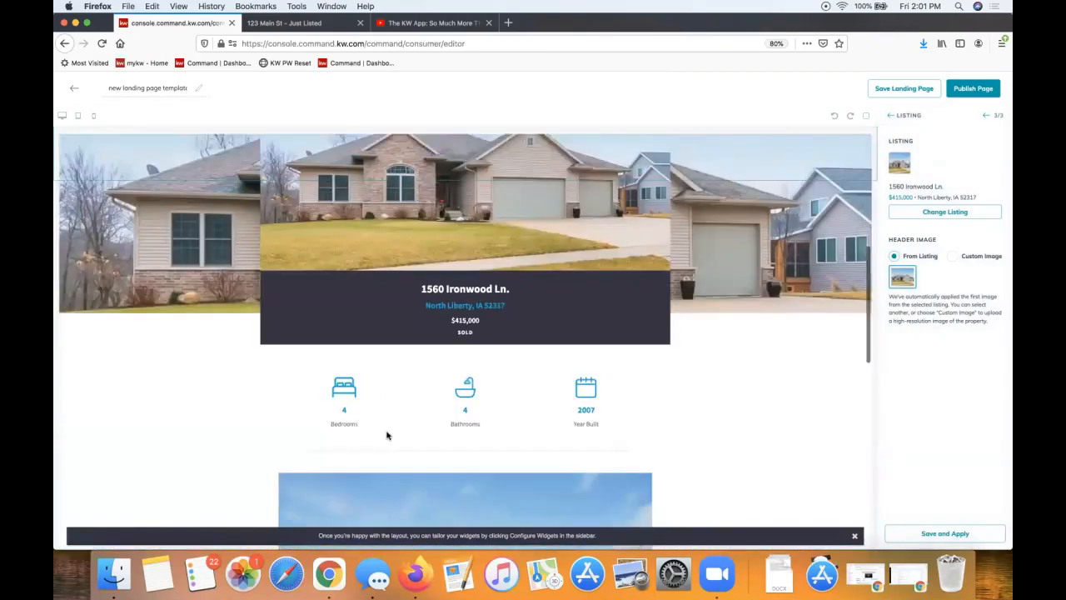
scroll(387, 434, "up", 5)
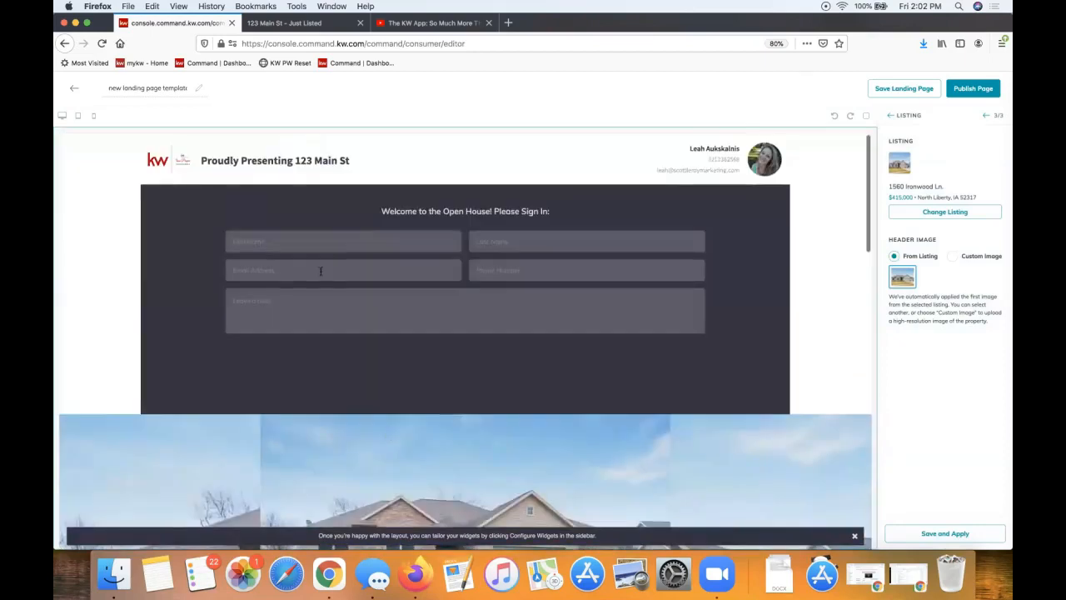
Rename the page '123 Main St - Open House Sign in' and publish it
left_click(144, 88)
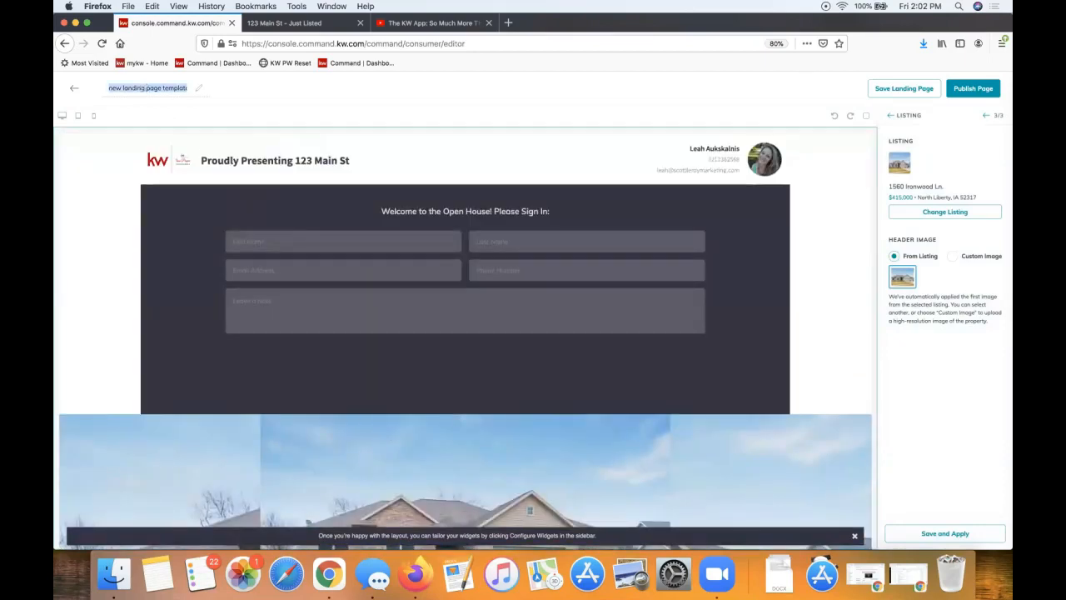
type("Op")
key("BackSpace")
key("BackSpace")
type("123 Min")
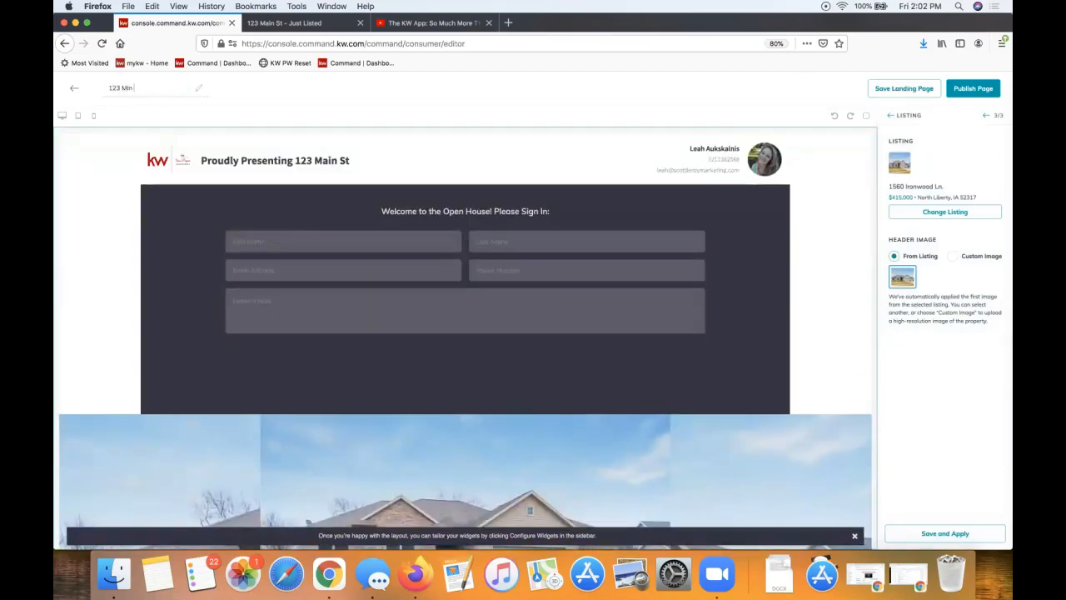
type("ain St - Open House Sign in")
left_click(965, 93)
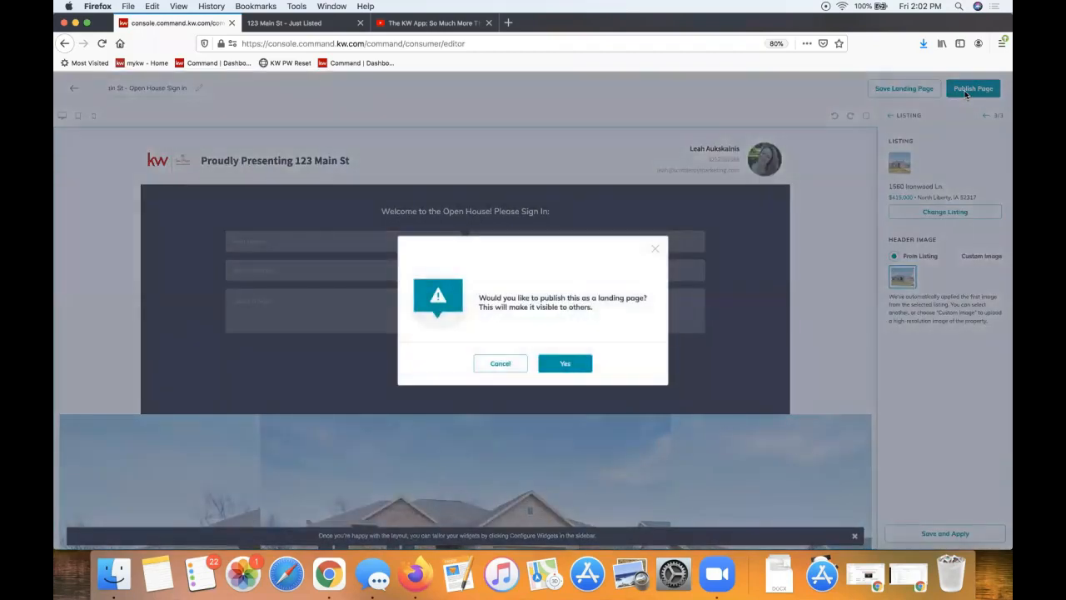
left_click(563, 367)
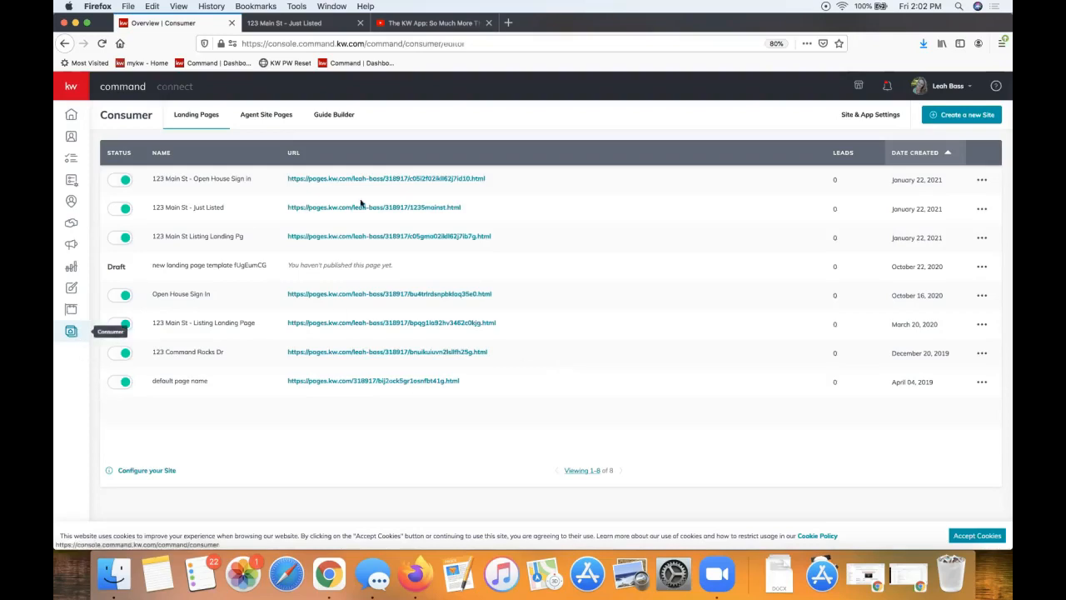
Open the live '123 Main St - Open House Sign in' page from the first row's URL
right_click(386, 178)
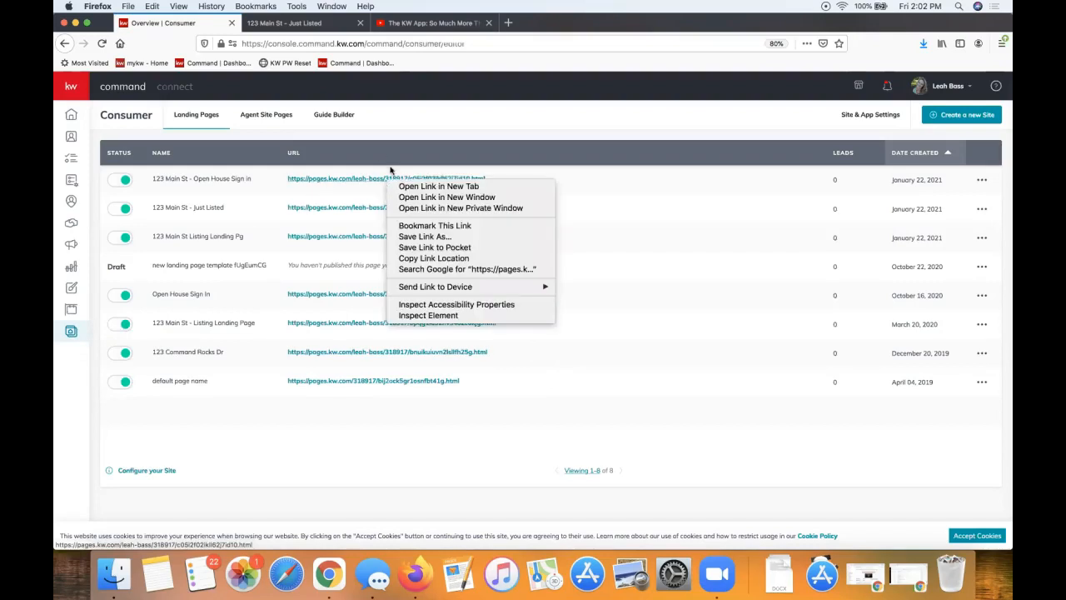
left_click(378, 148)
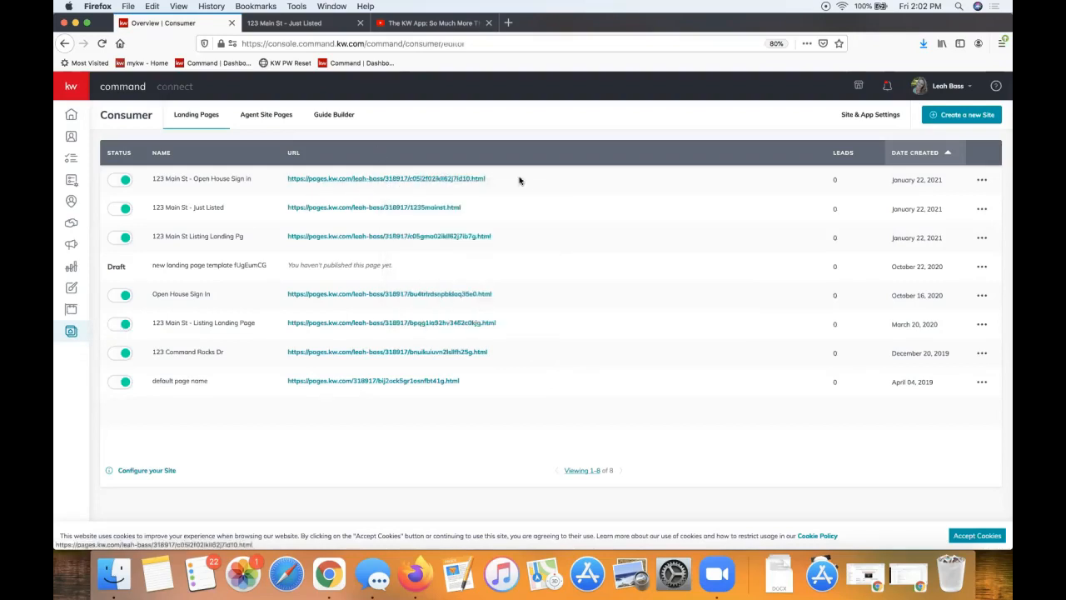
left_click_drag(499, 178, 286, 180)
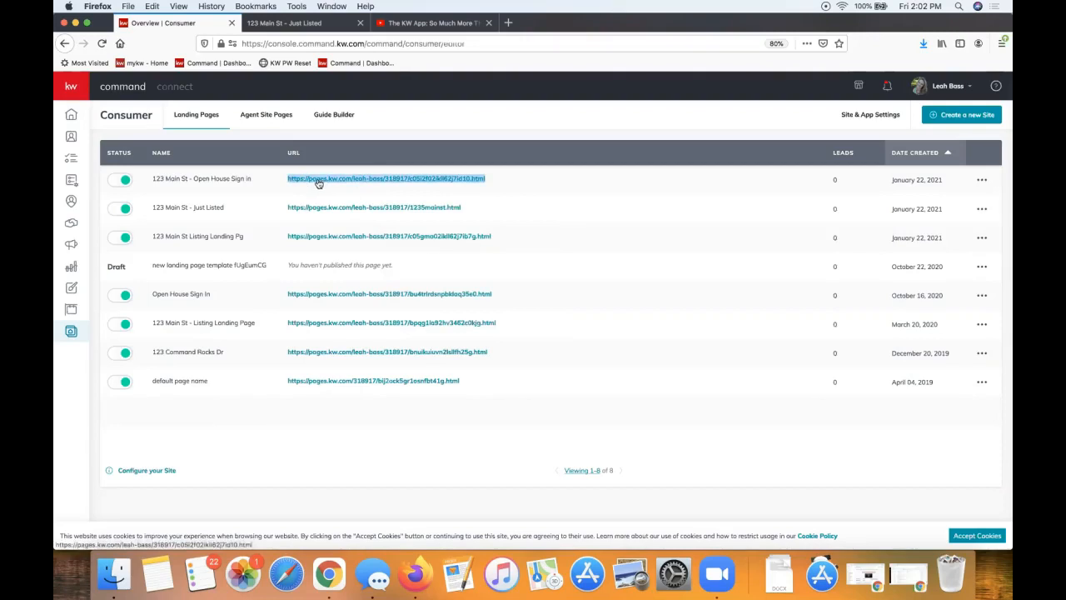
left_click(318, 180)
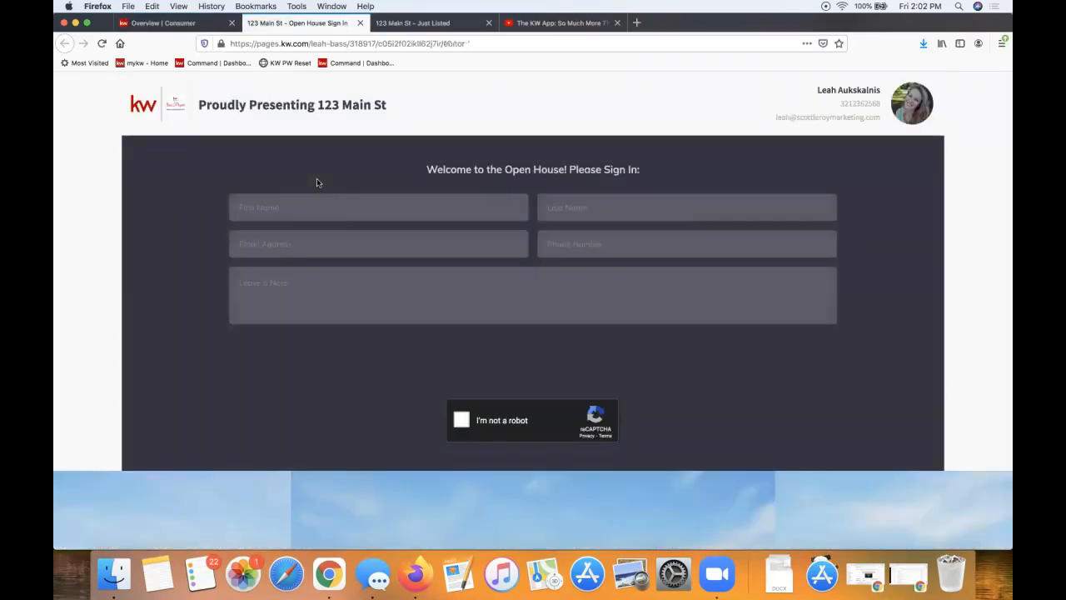
Try the First Name and Last Name fields, then return to the Consumer landing pages list
left_click(246, 208)
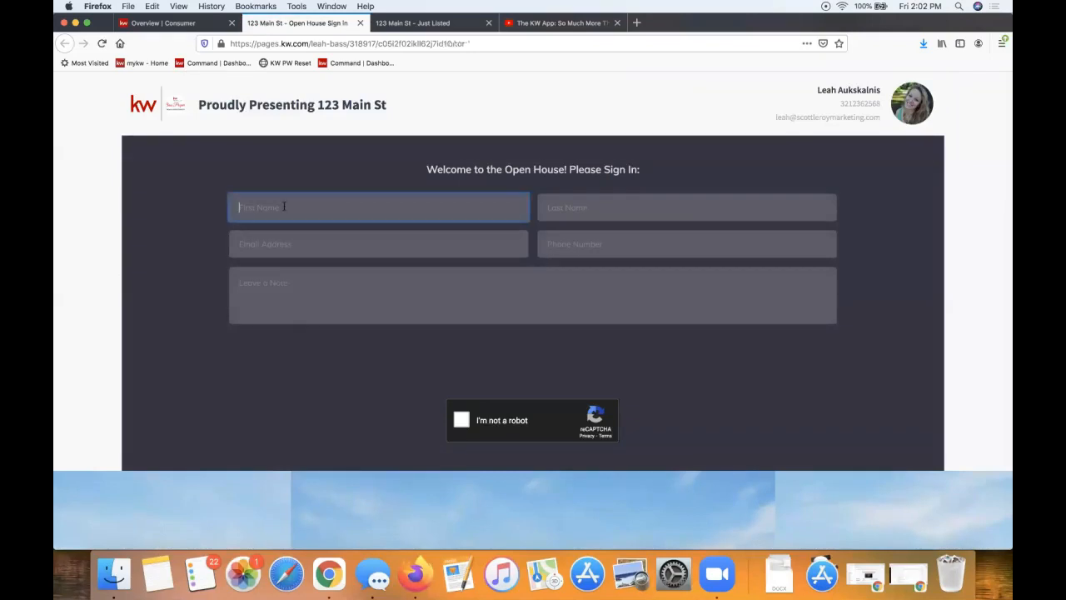
left_click(571, 213)
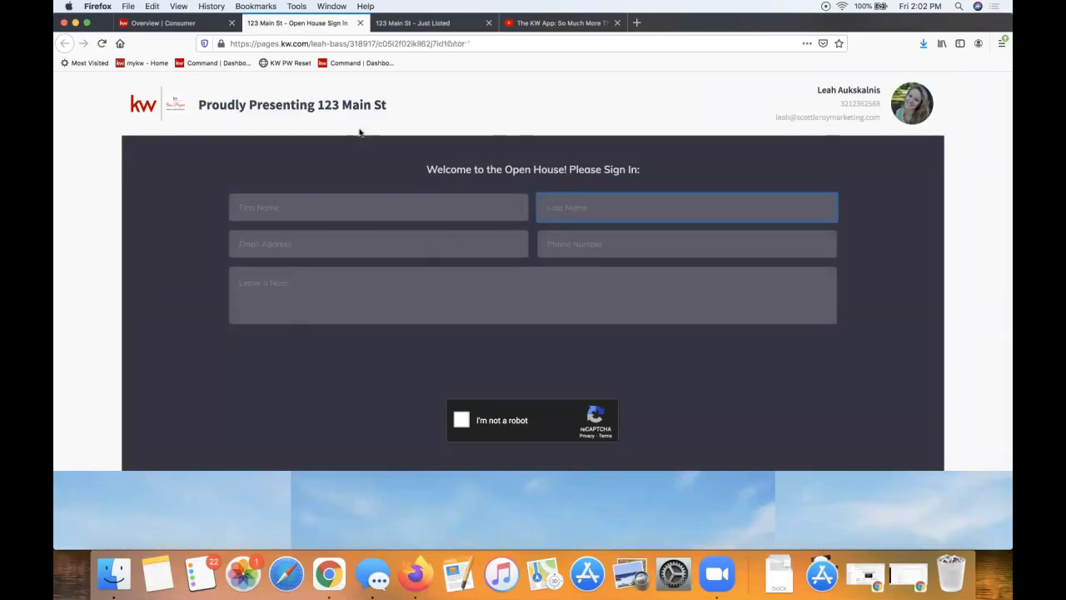
left_click(188, 23)
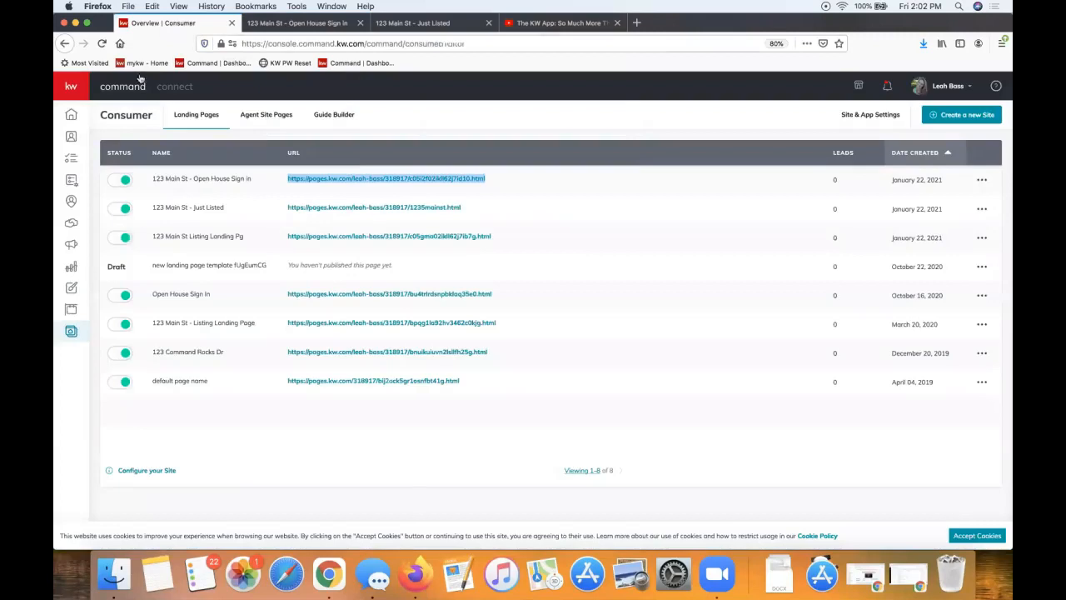
Show the Contacts list of 1324 contacts, checking and closing the notifications
left_click(71, 137)
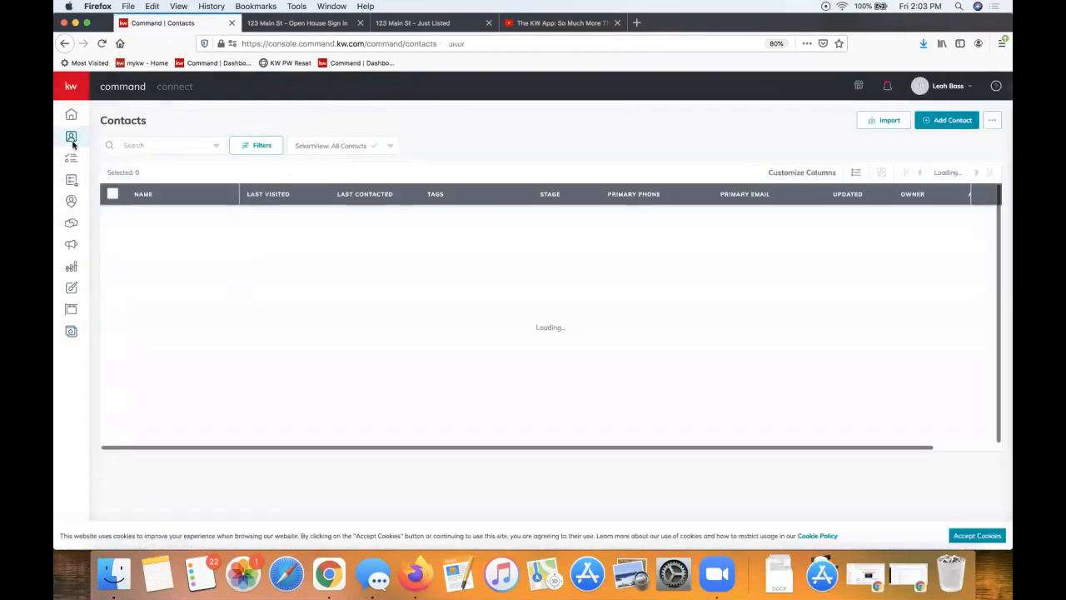
left_click(887, 86)
left_click(652, 175)
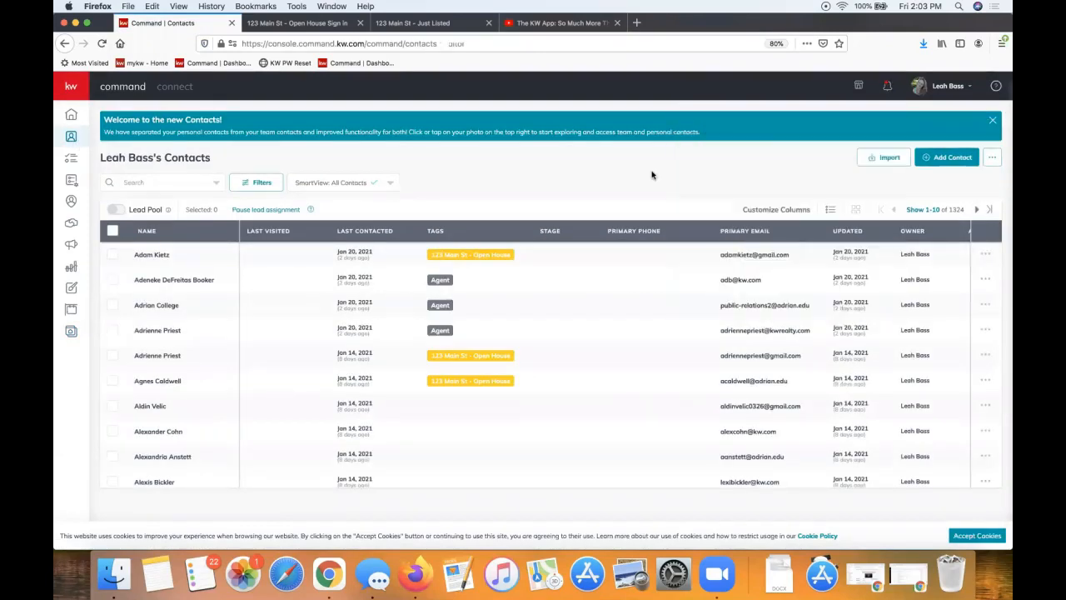
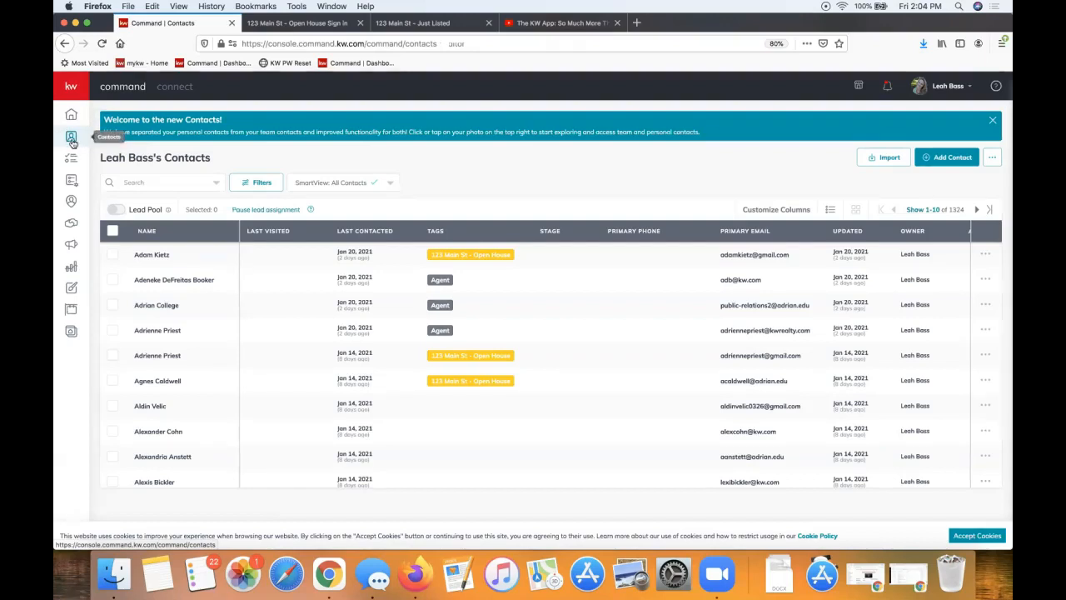
Open the new contact form and enter the contact's full name
mouse_move(72, 143)
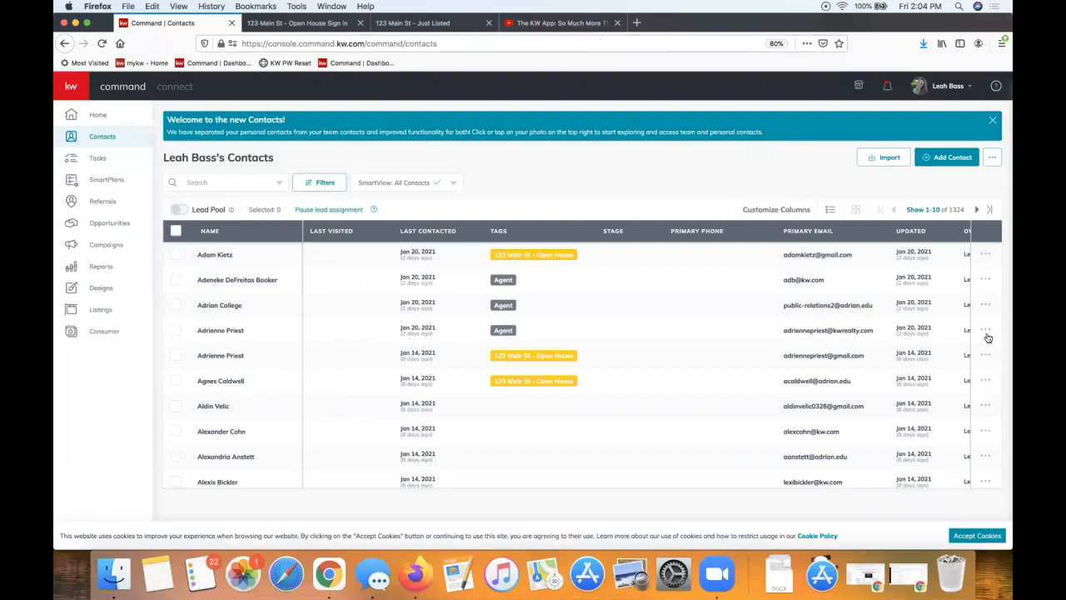
left_click(950, 164)
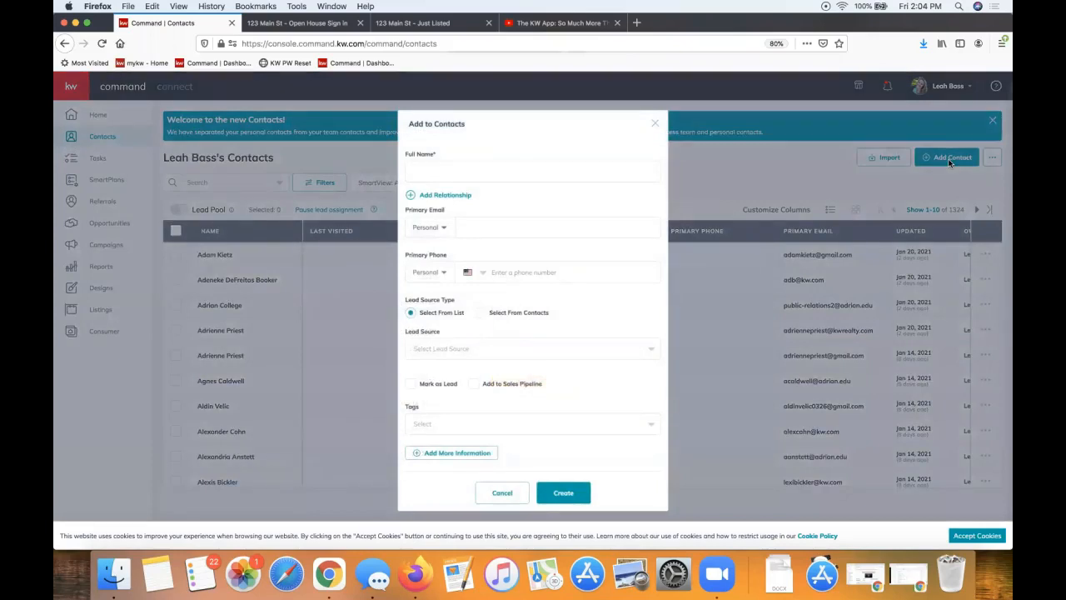
left_click(447, 171)
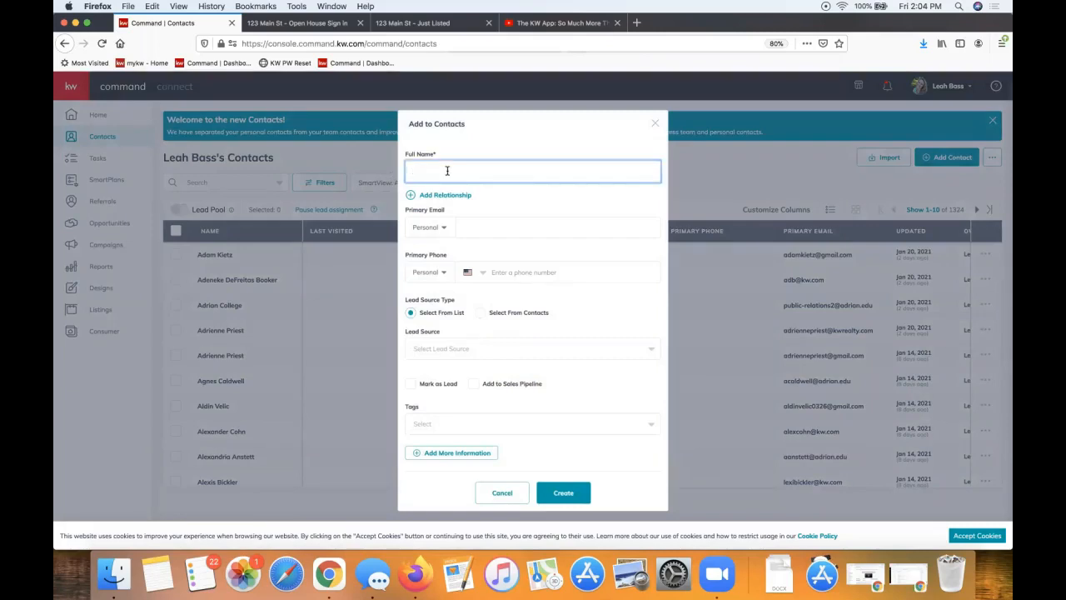
type("Ba")
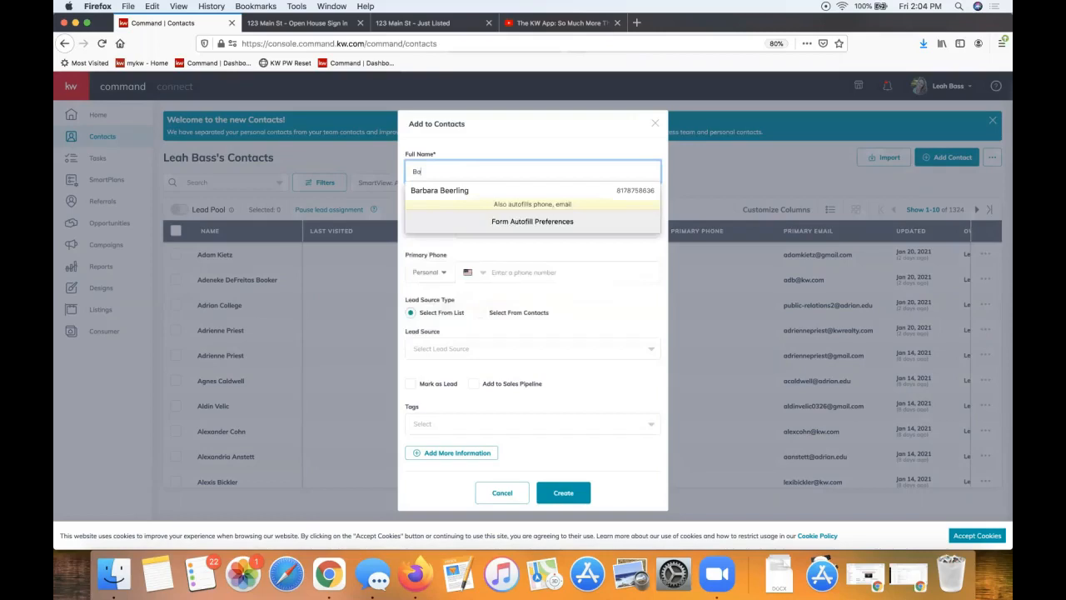
type("by Shork")
left_click(510, 150)
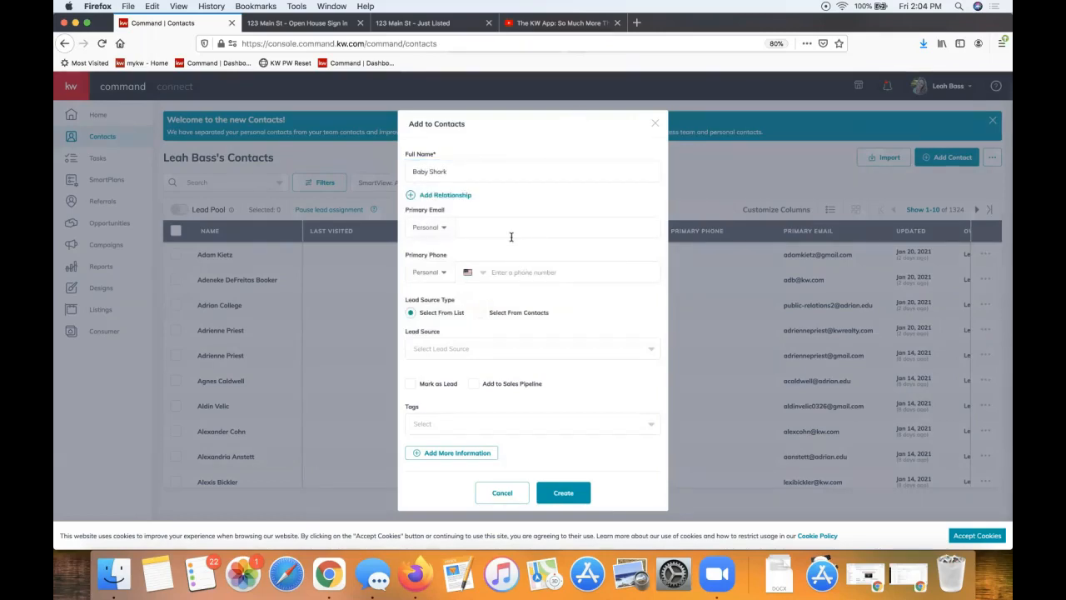
left_click(473, 176)
triple_click(473, 176)
left_click(490, 135)
left_click(469, 167)
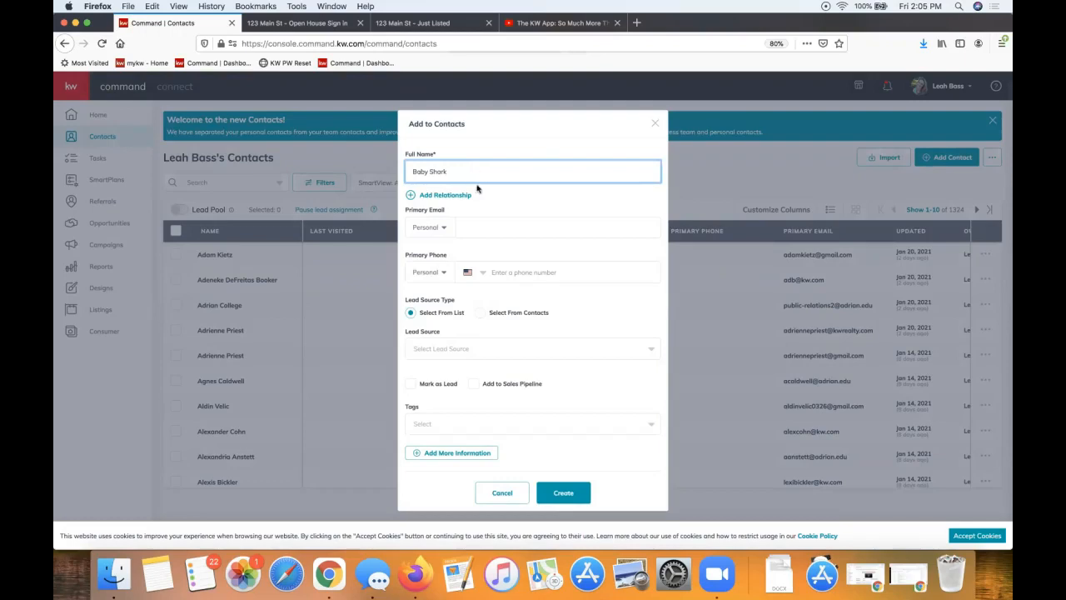
Fill in the contact's primary e-mail address and create the contact
left_click(492, 220)
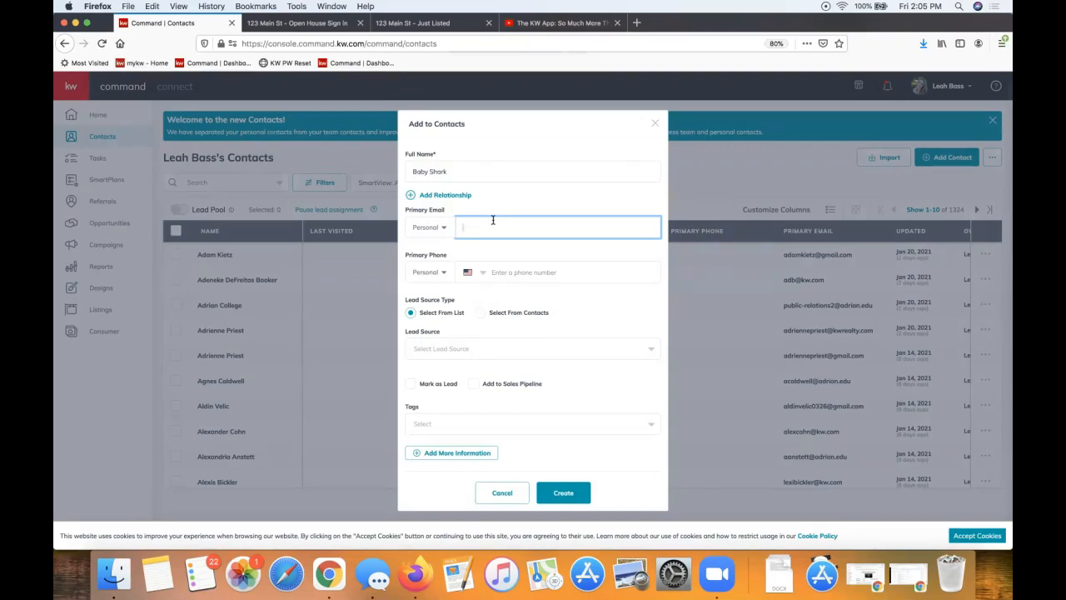
left_click(564, 198)
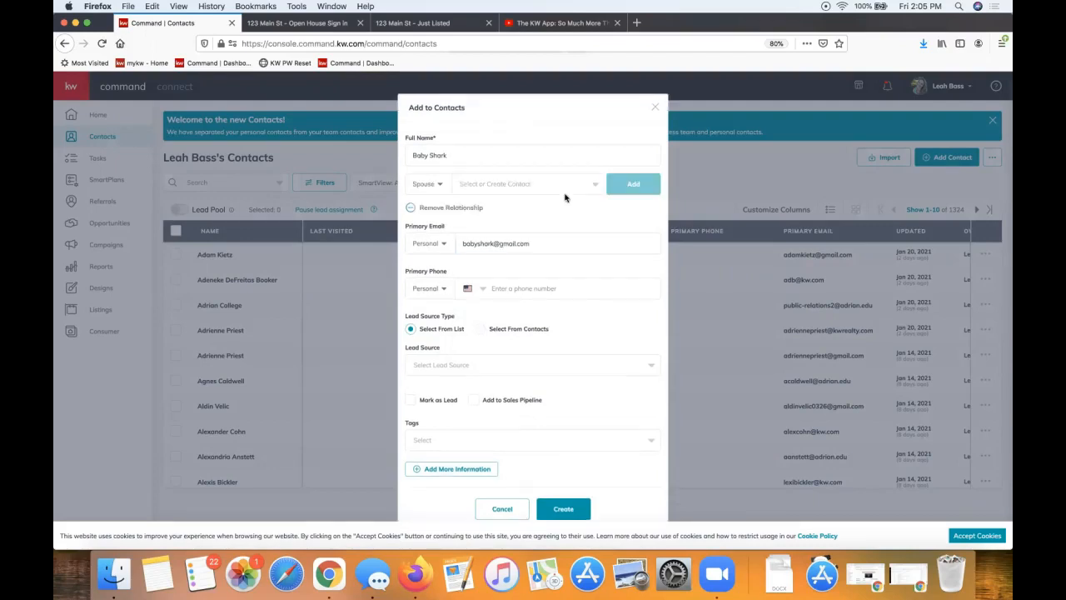
left_click(454, 209)
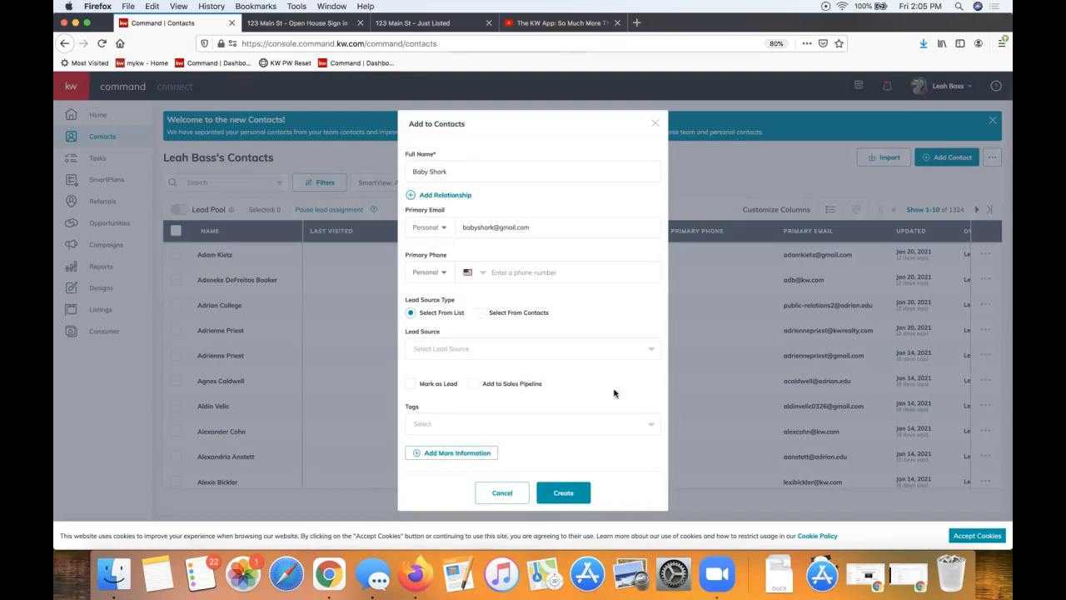
triple_click(461, 172)
triple_click(537, 225)
left_click(509, 254)
left_click(574, 501)
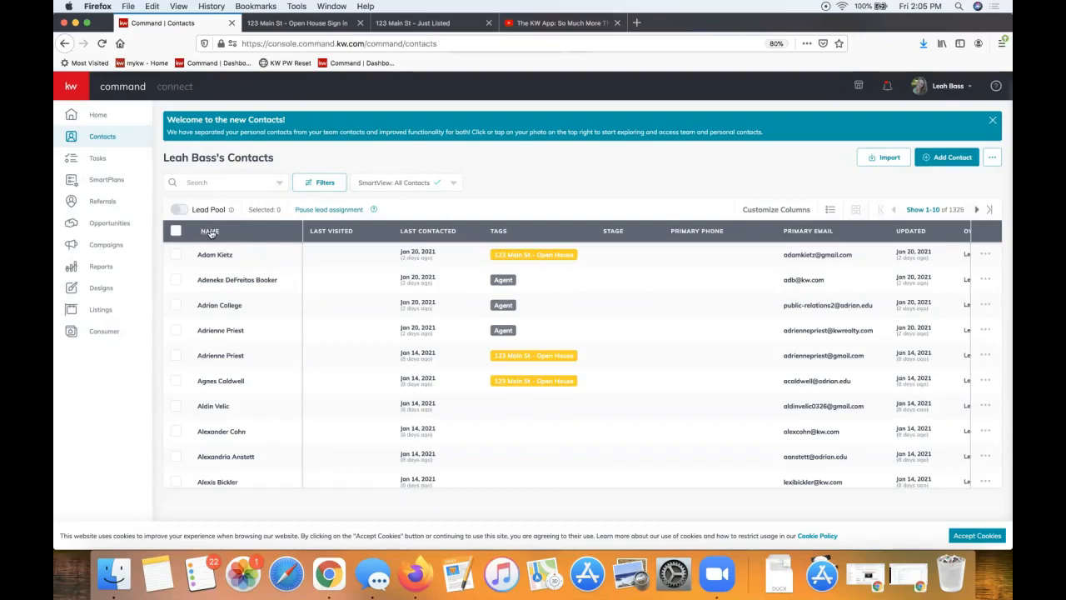
Search the contacts list for the new contact's name and open its record
left_click(219, 182)
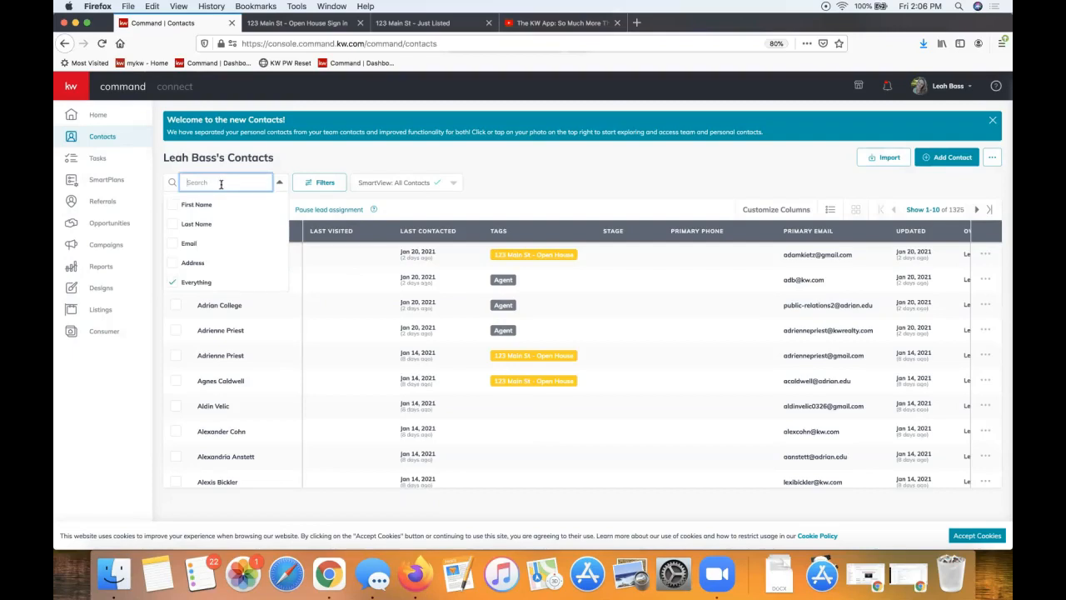
left_click(317, 156)
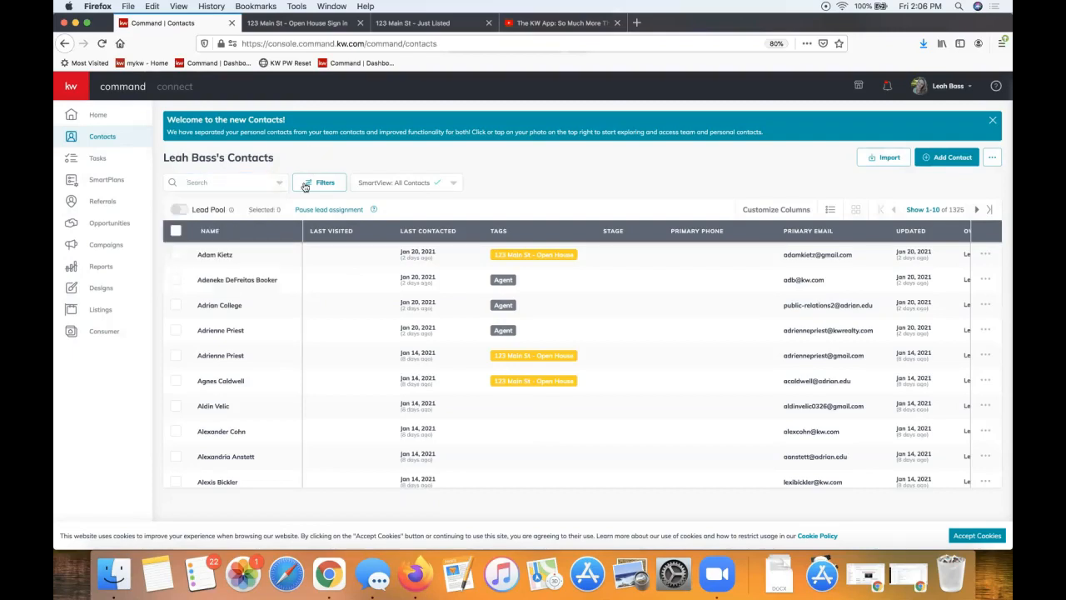
left_click(209, 234)
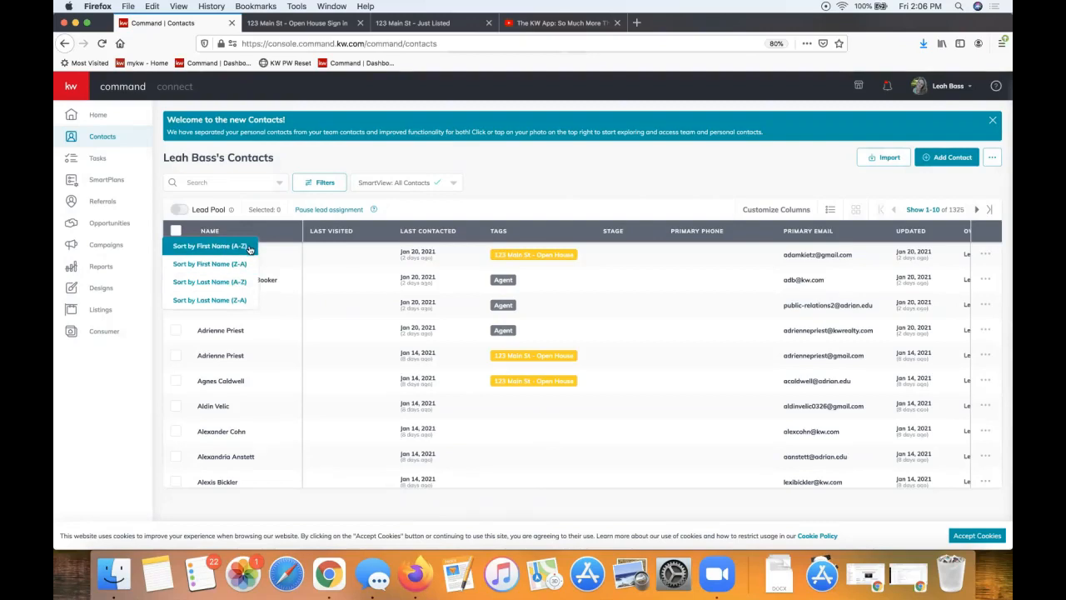
left_click(200, 182)
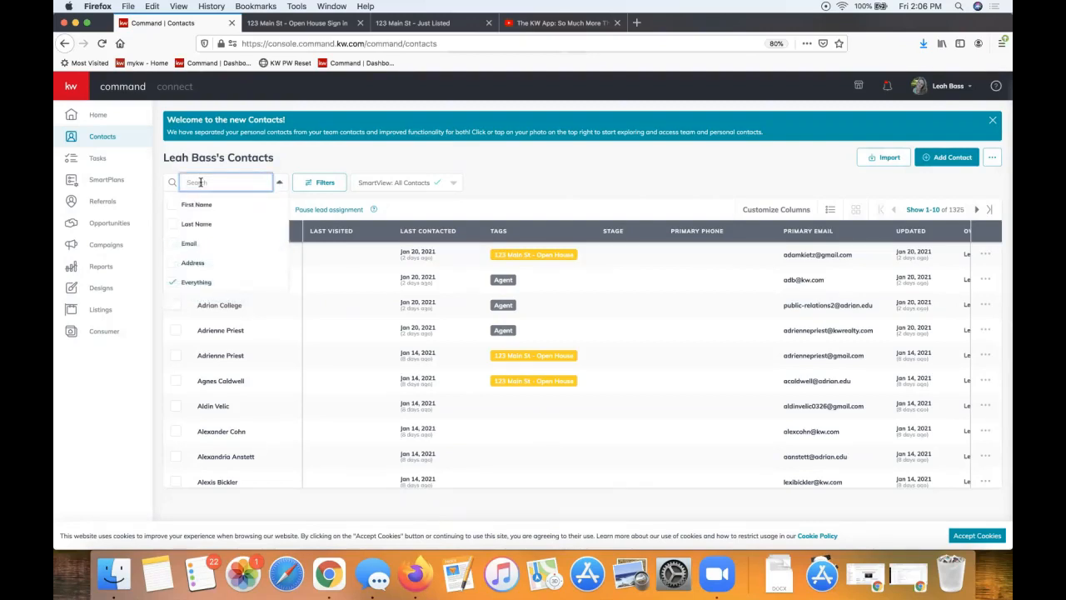
type("baby shark")
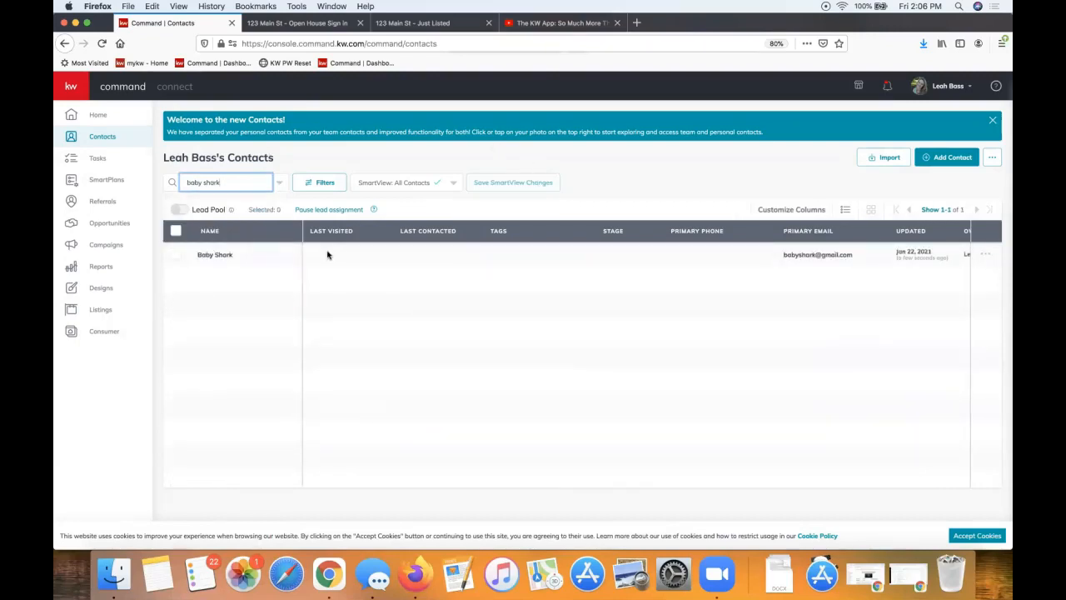
left_click(218, 255)
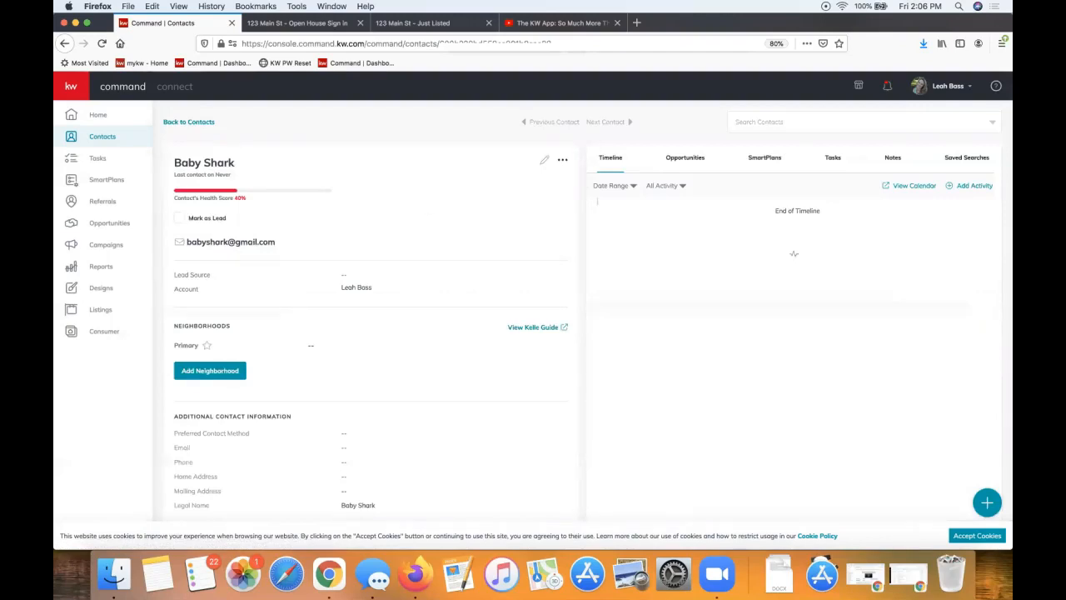
Collapse the sidebar and start Add Neighborhood in the contact's Neighborhoods section
left_click(73, 91)
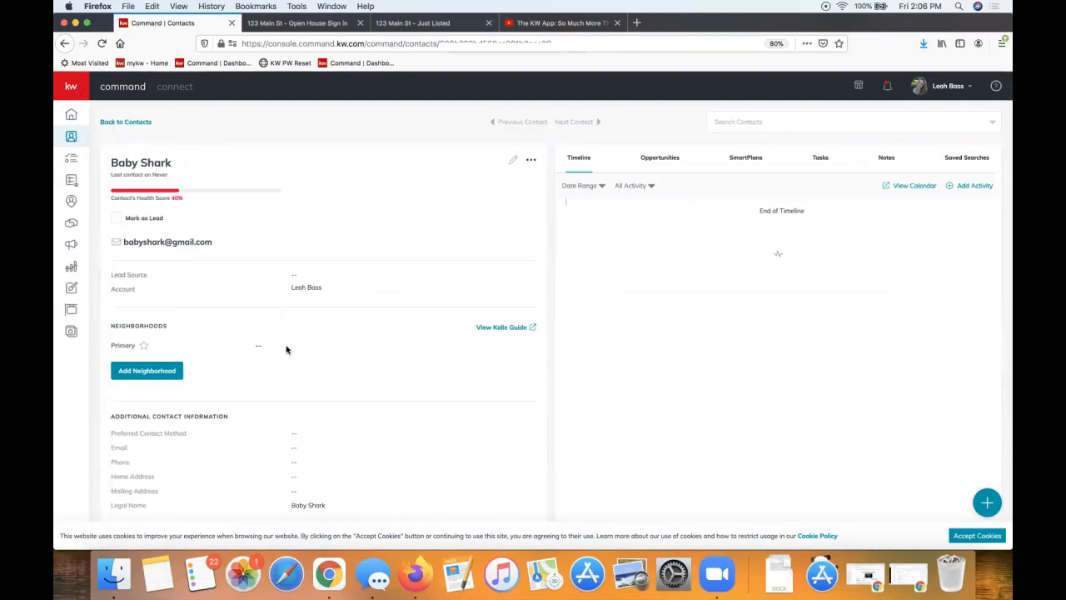
scroll(286, 350, "down", 1)
scroll(286, 350, "up", 1)
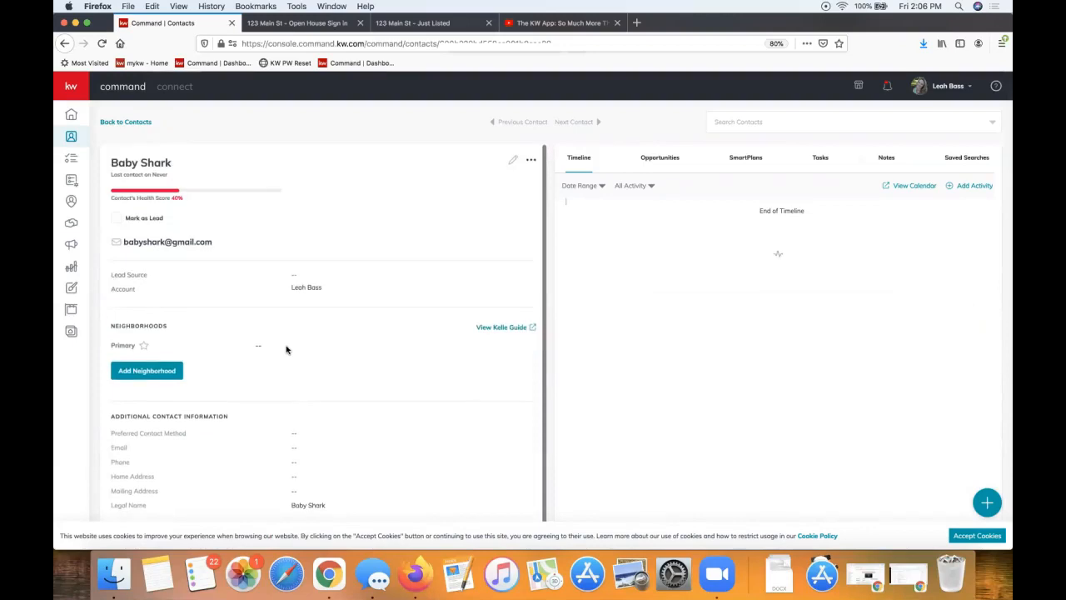
double_click(153, 325)
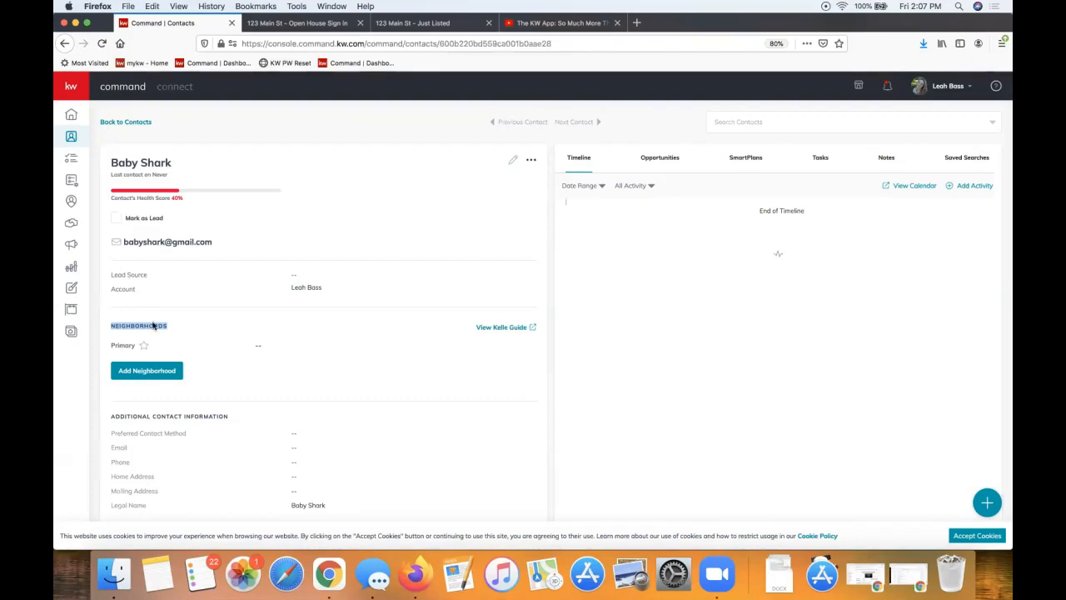
left_click(138, 376)
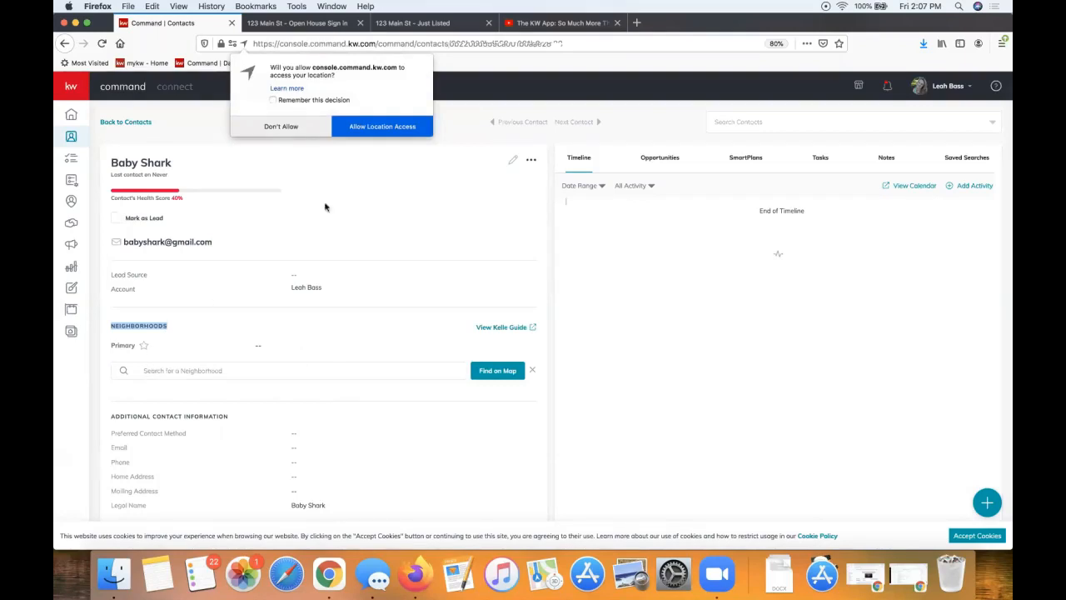
Allow location access, search 'hunter oaks' and subscribe the contact to Hunter Oaks
left_click(398, 128)
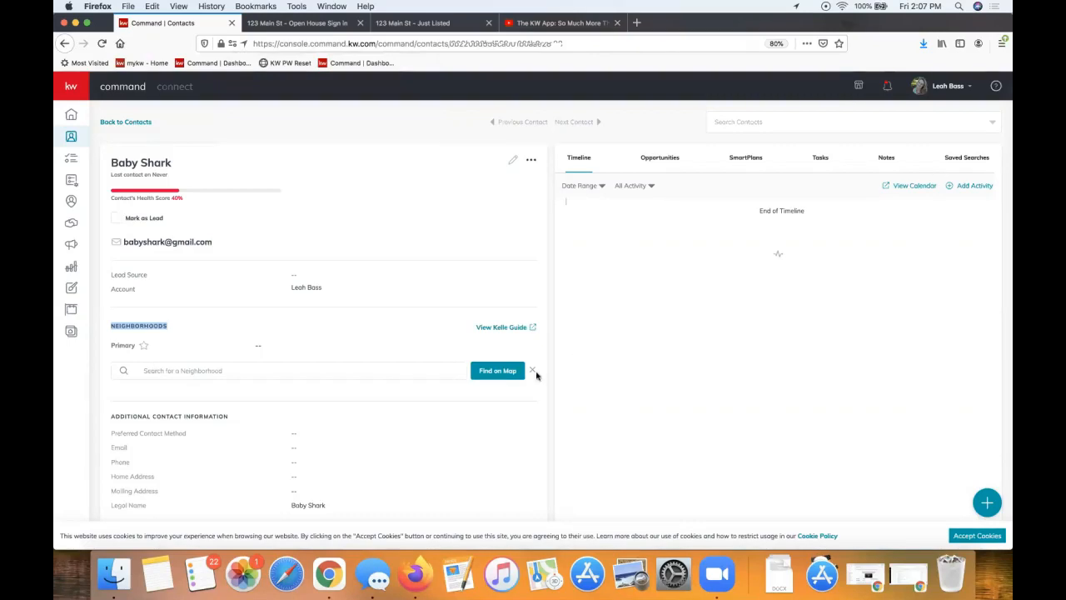
left_click(230, 368)
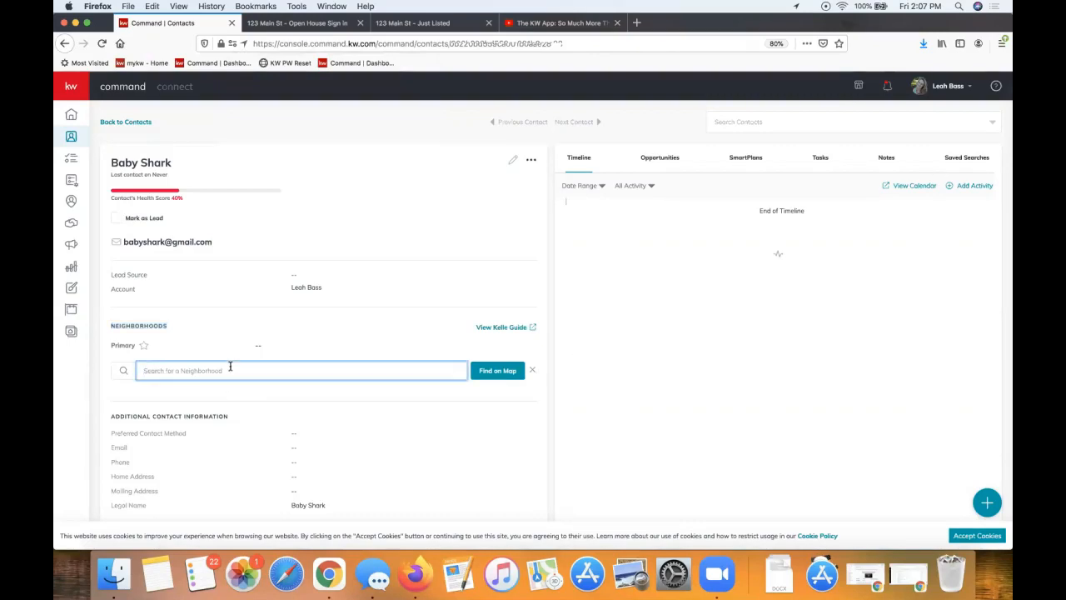
type("hunter oaks")
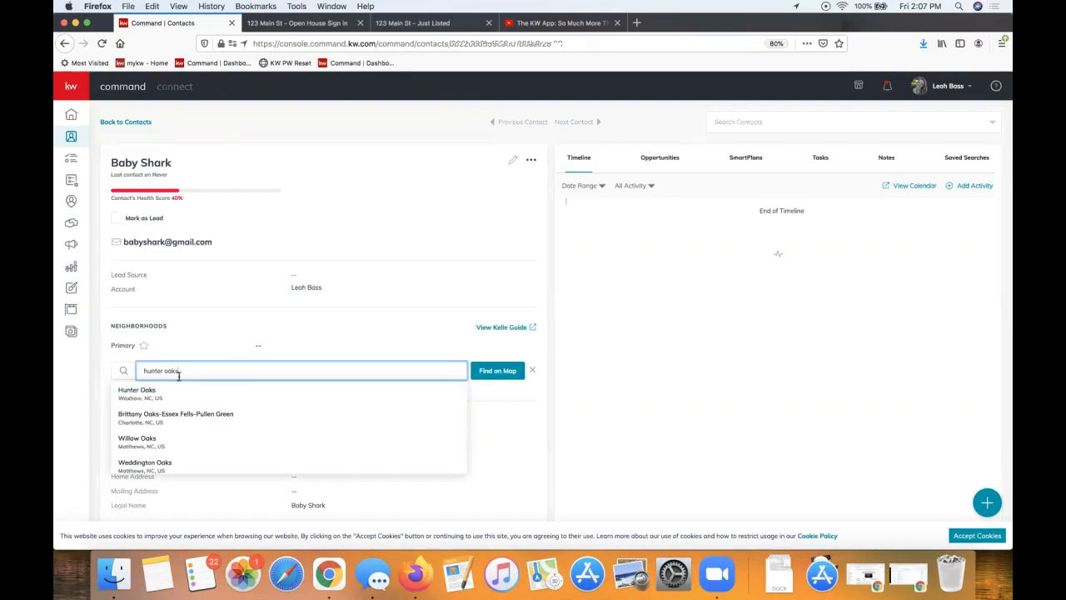
scroll(180, 408, "down", 1)
left_click(134, 393)
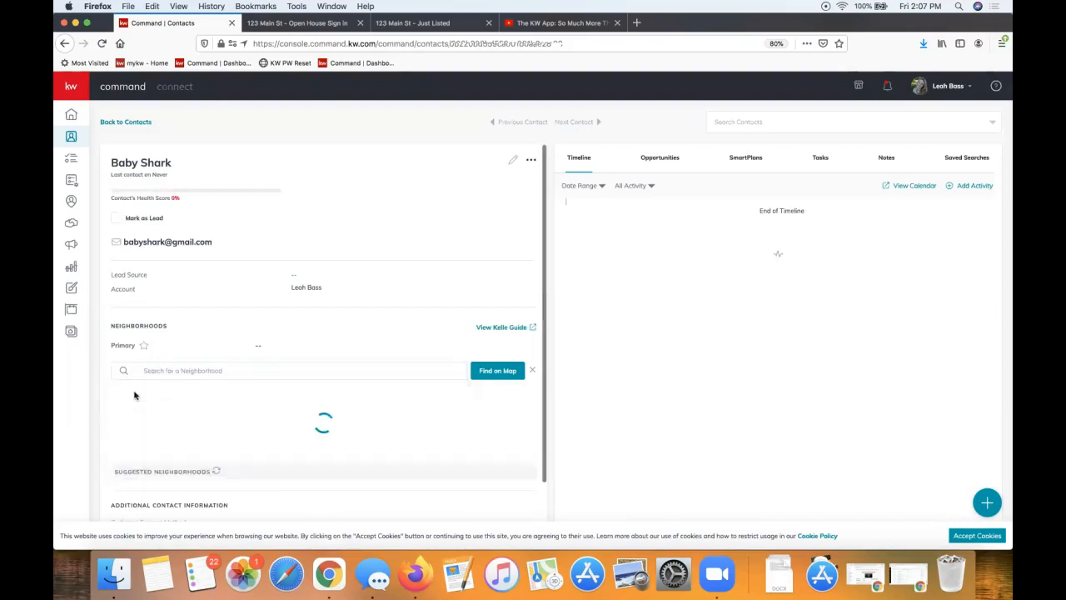
scroll(294, 379, "down", 2)
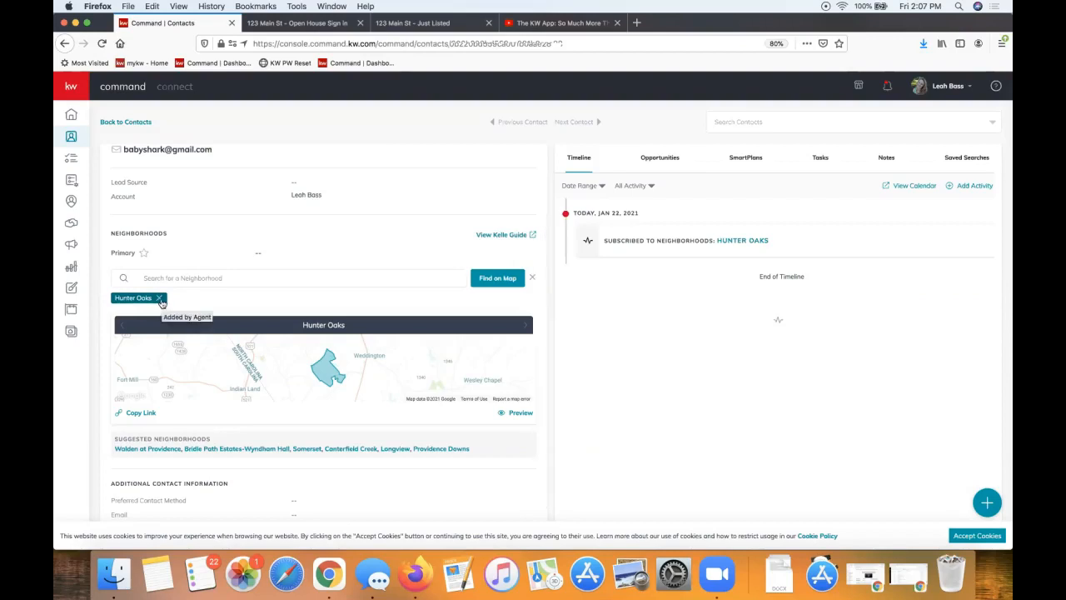
Add Longview from the Suggested Neighborhoods as a second subscription
left_click(201, 282)
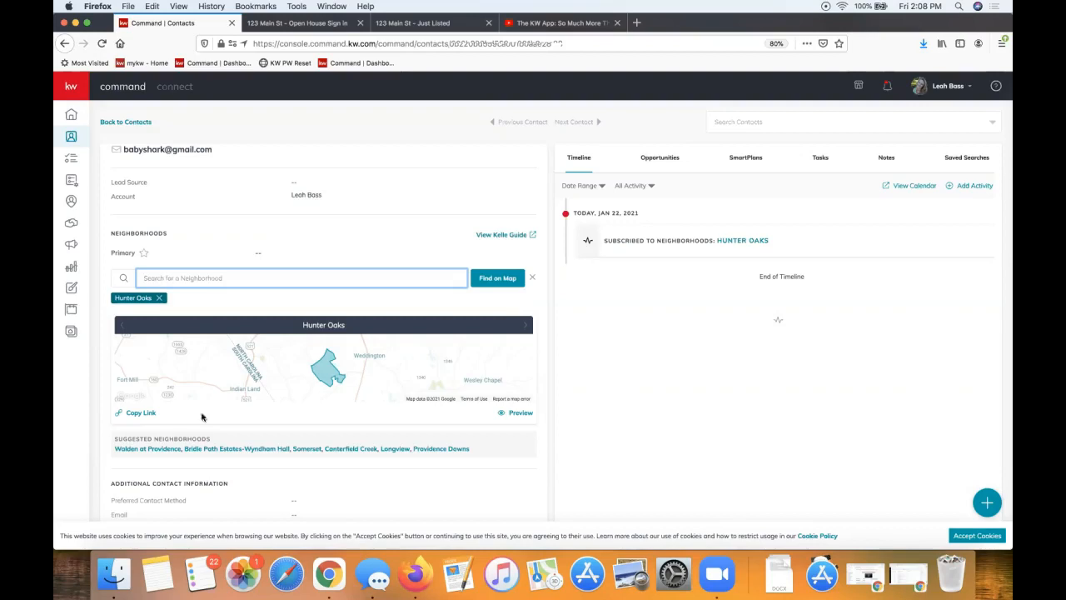
left_click(164, 439)
triple_click(165, 440)
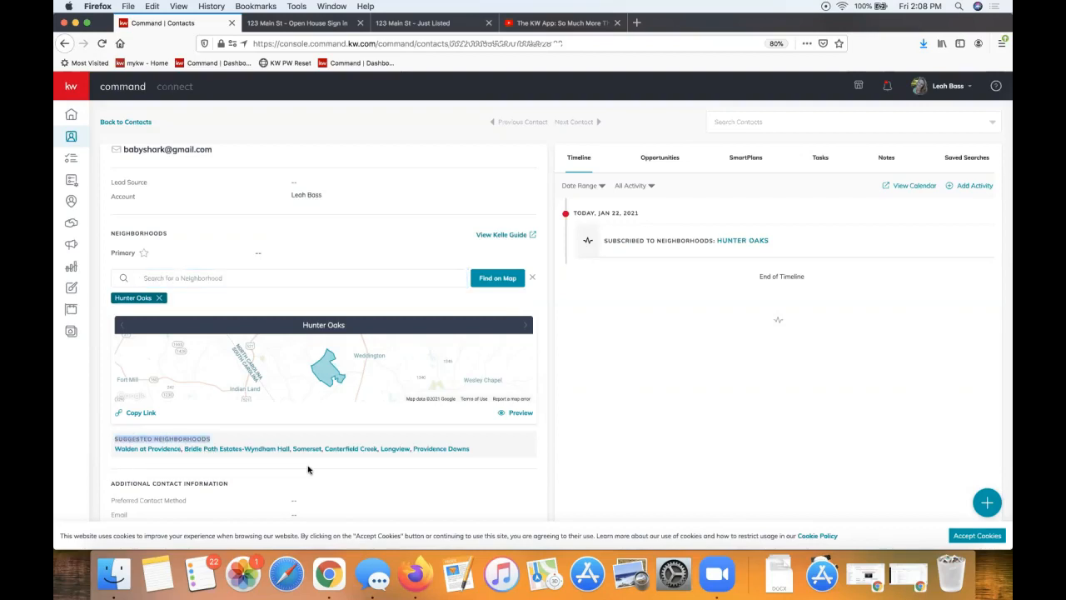
left_click(398, 449)
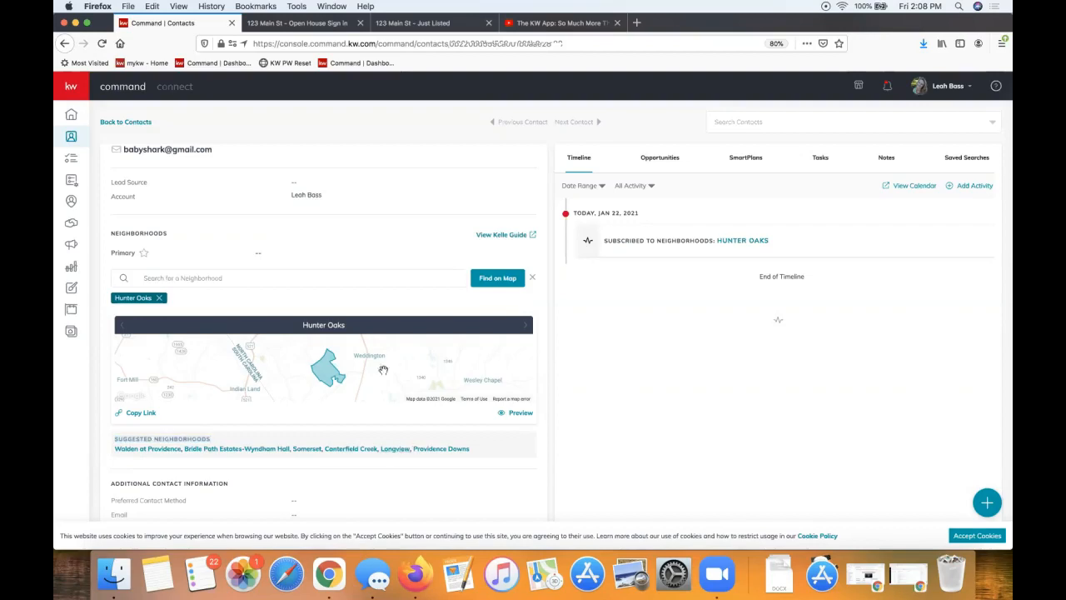
left_click(387, 451)
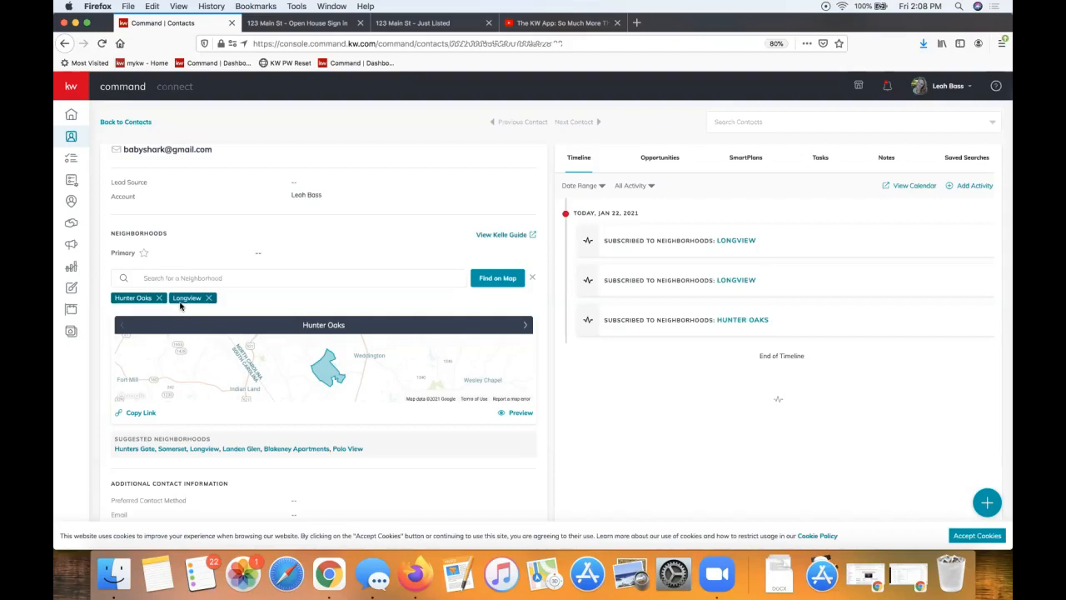
left_click(196, 270)
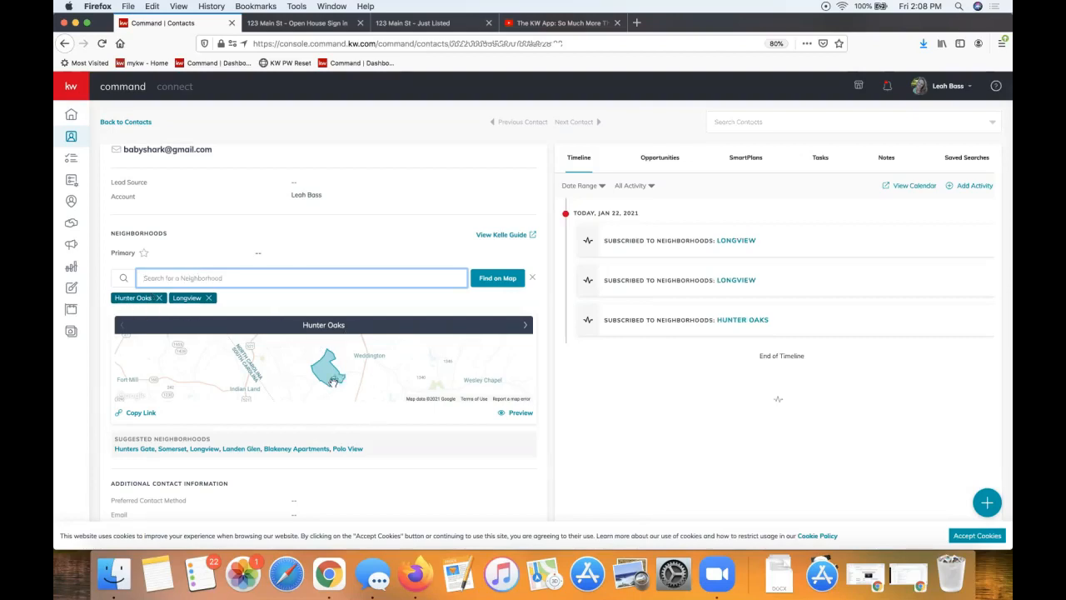
left_click(465, 302)
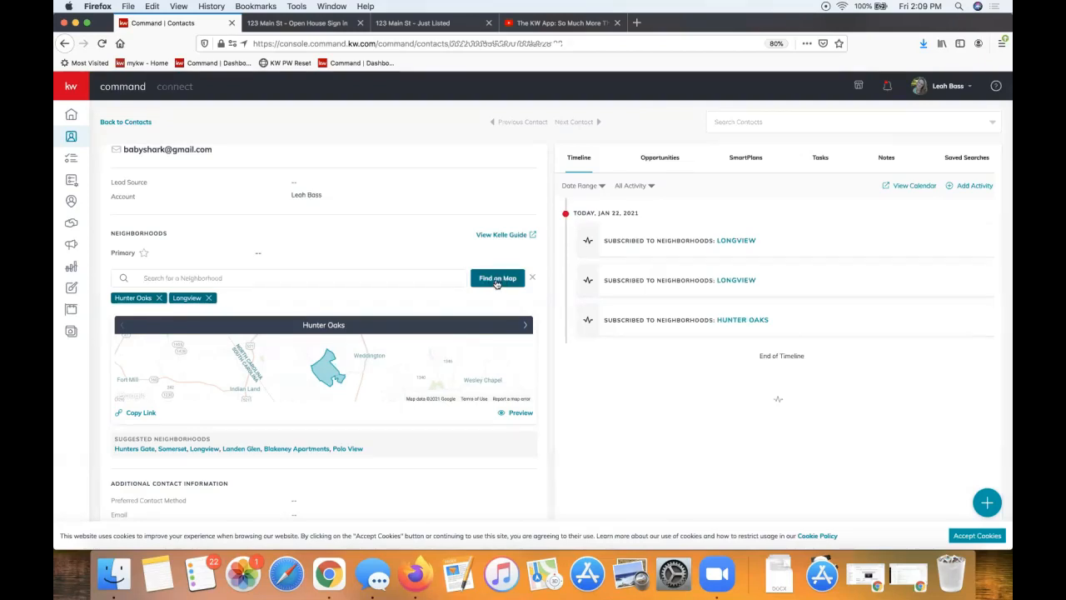
On the neighborhood map, search 'ballantyne' and zoom in on Ballantyne Commons Parkway, Charlotte
left_click(496, 280)
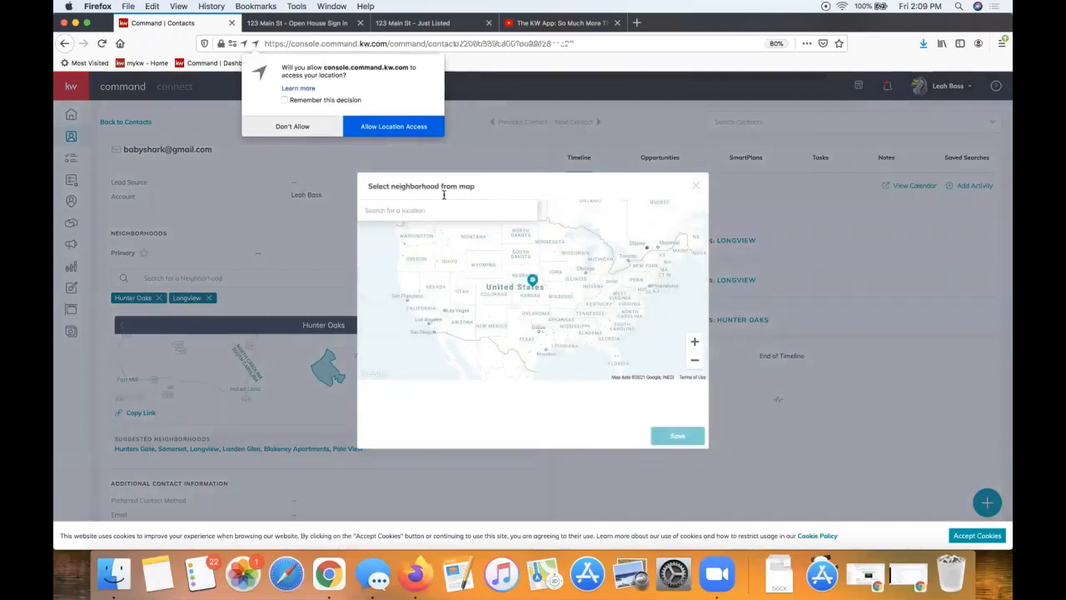
left_click(391, 128)
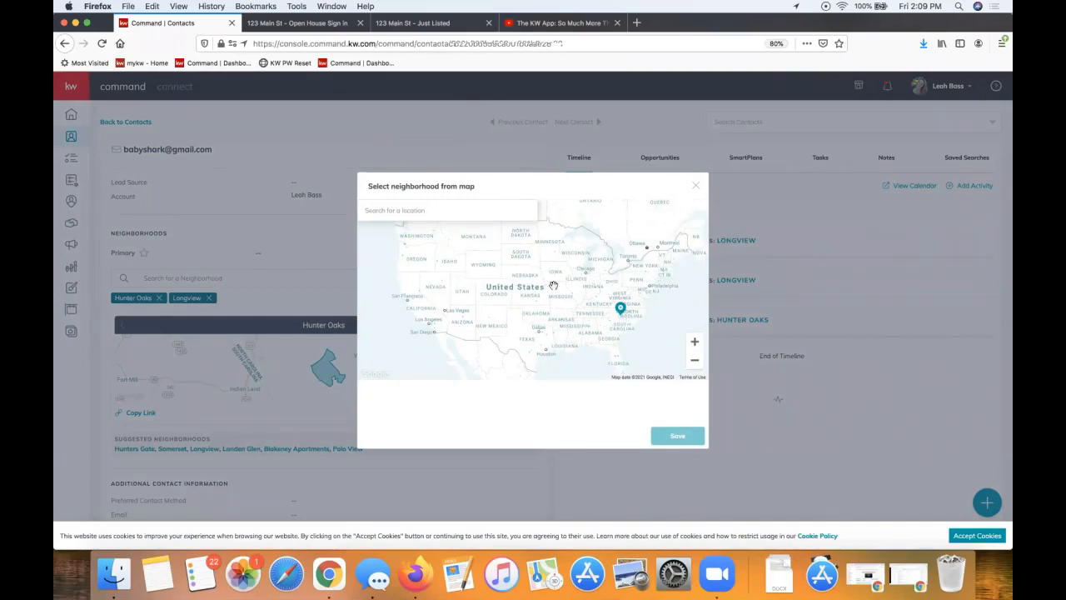
left_click(374, 210)
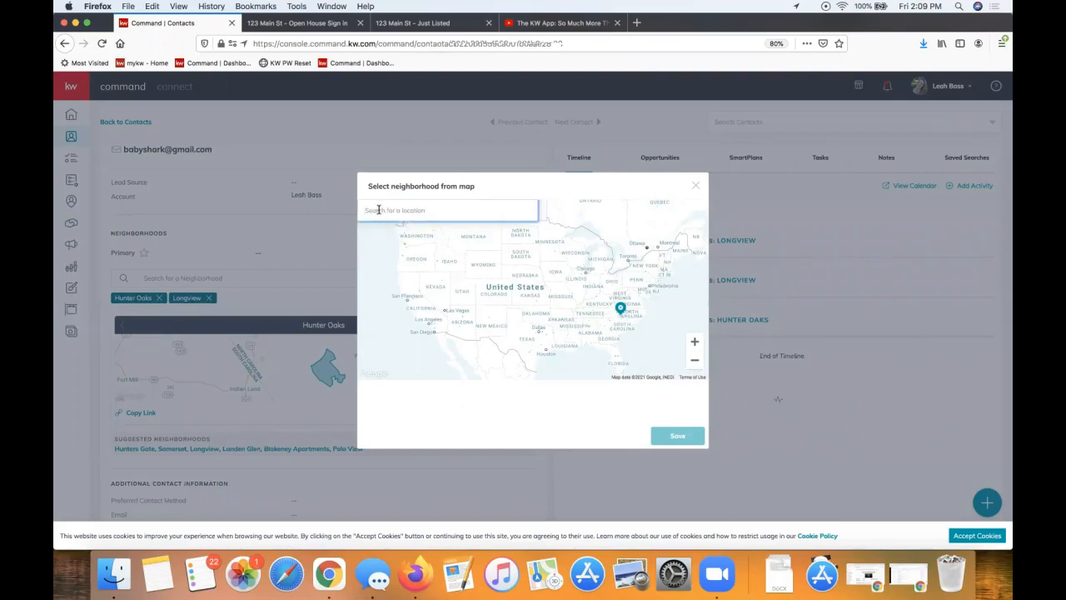
type("ballantyne")
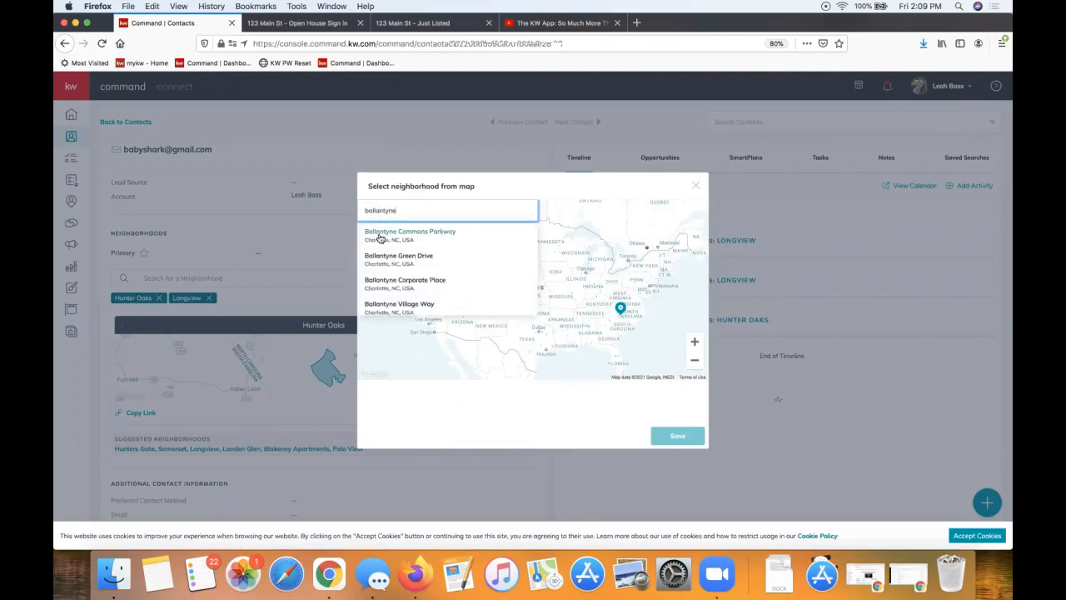
left_click(379, 238)
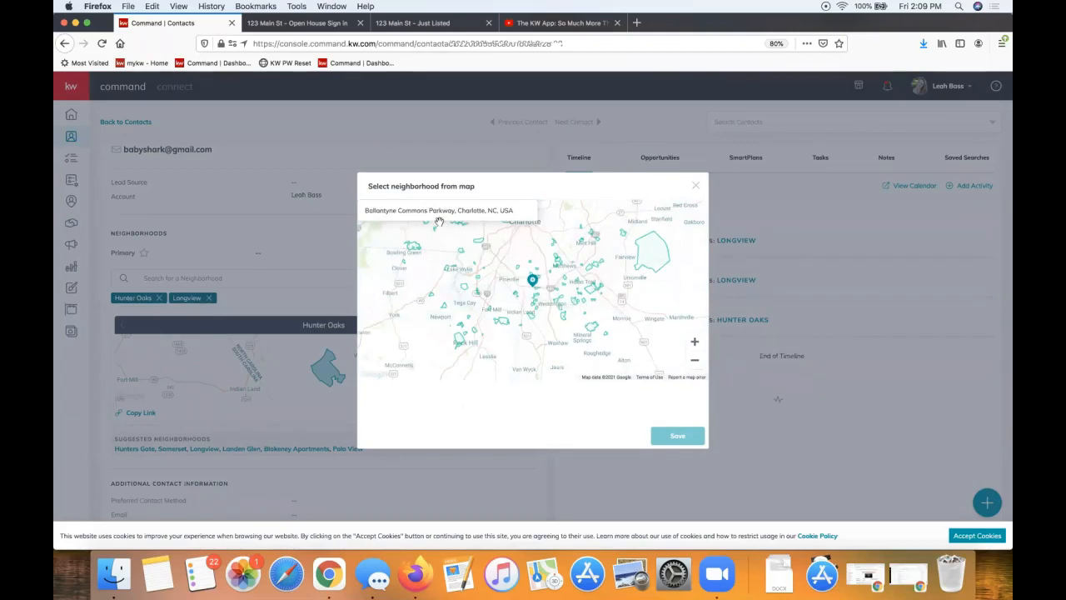
left_click(413, 212)
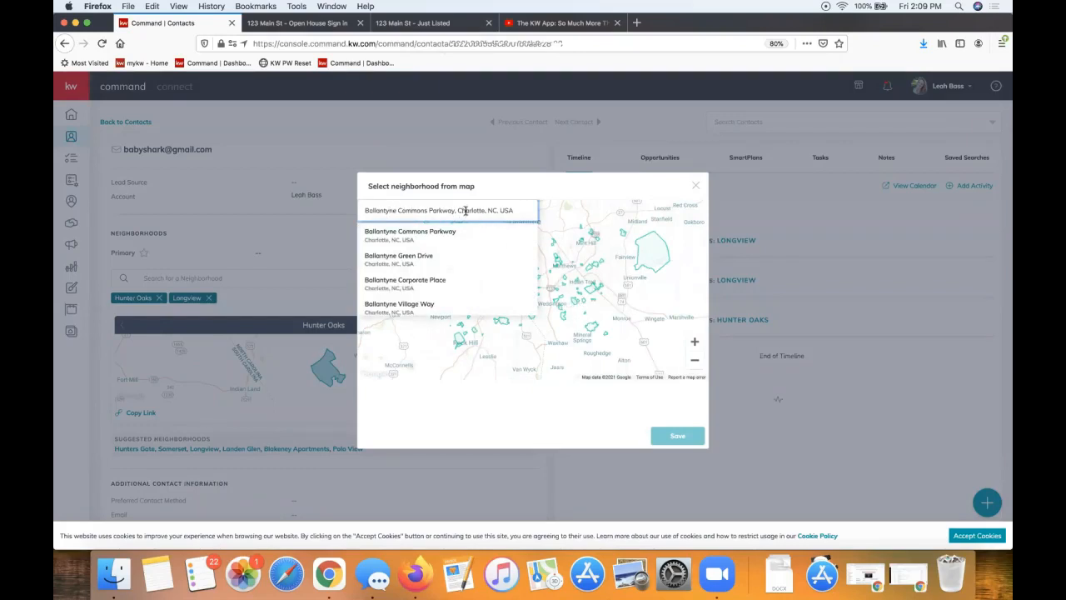
left_click_drag(601, 314, 648, 314)
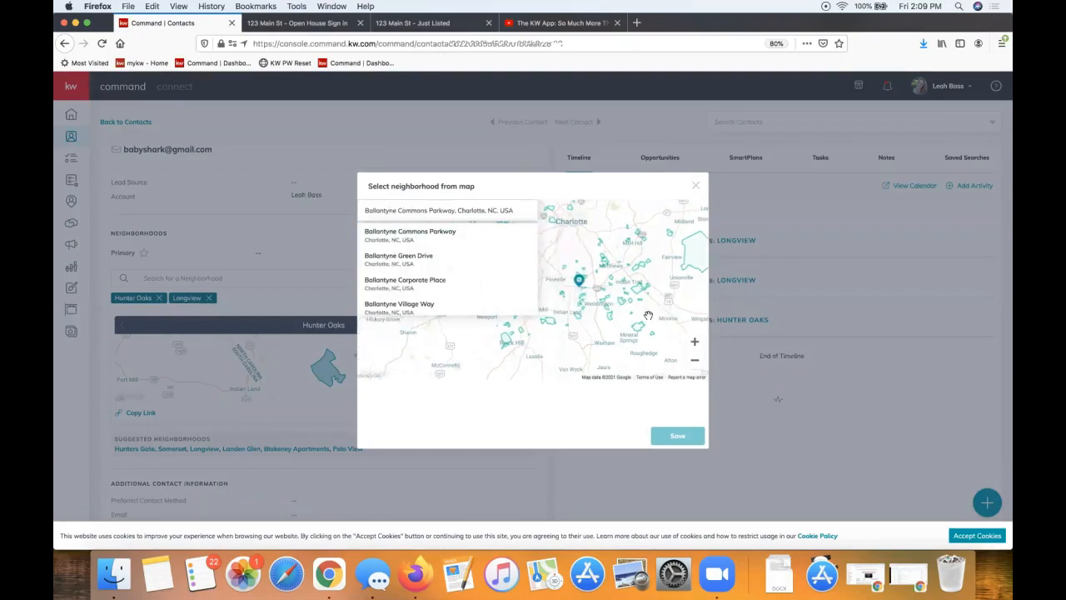
left_click_drag(562, 347, 525, 347)
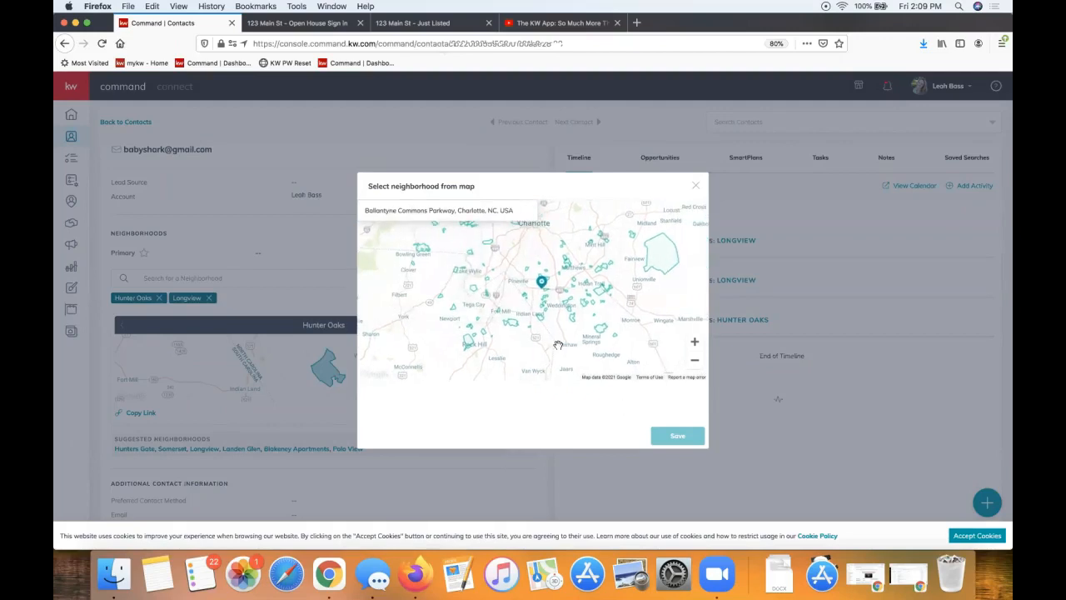
left_click(695, 342)
left_click(695, 341)
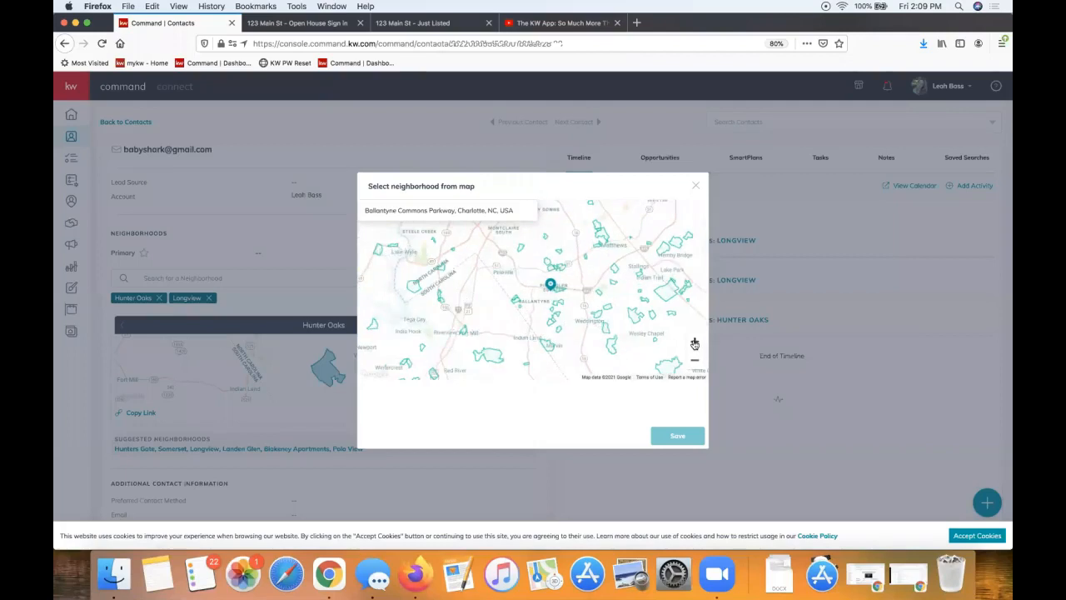
left_click(695, 342)
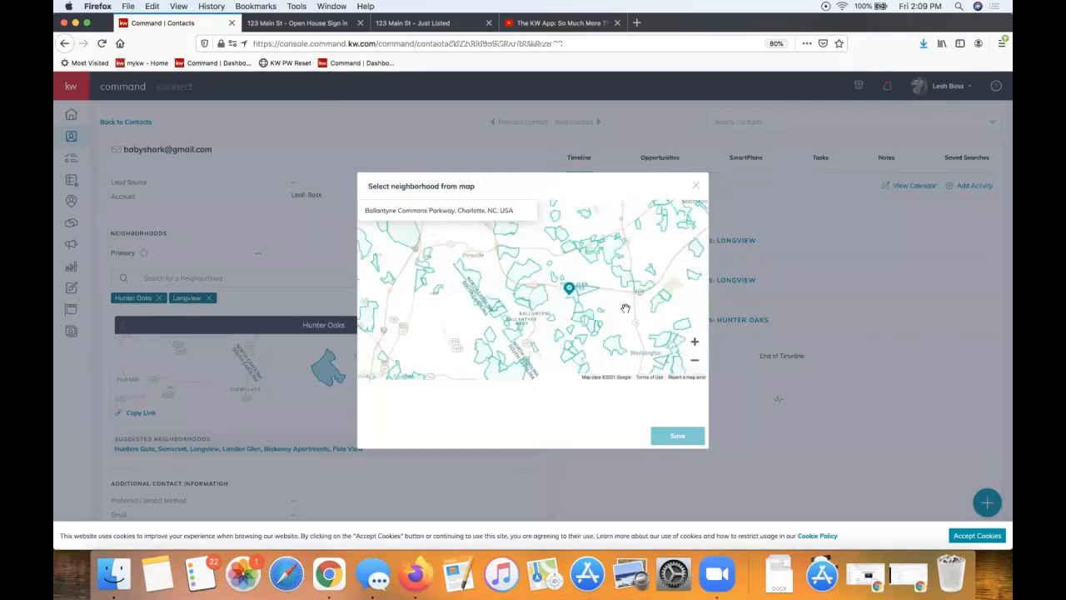
left_click_drag(625, 307, 595, 293)
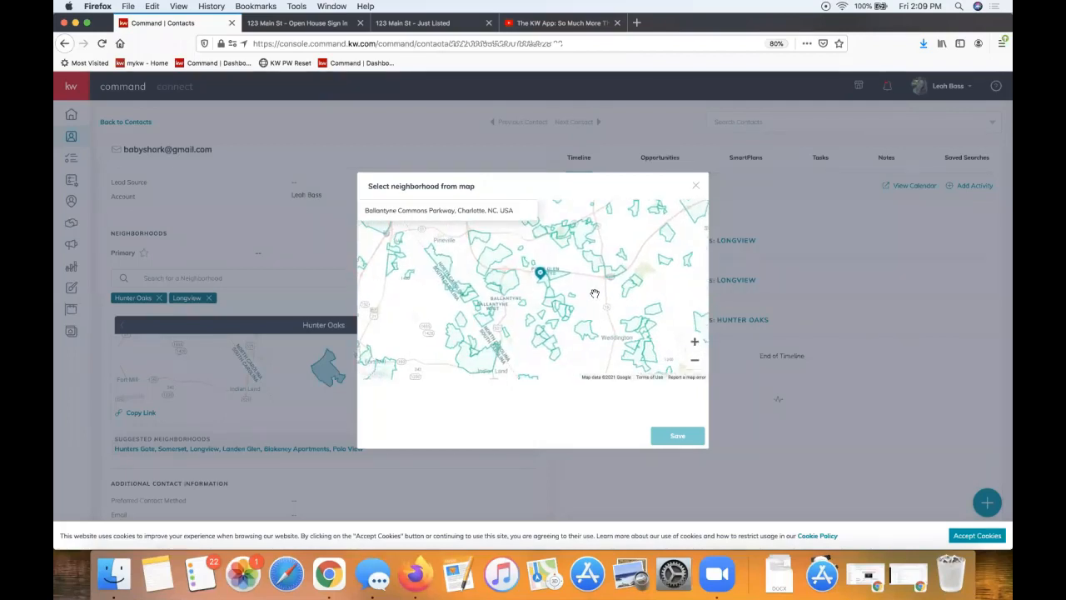
left_click(695, 343)
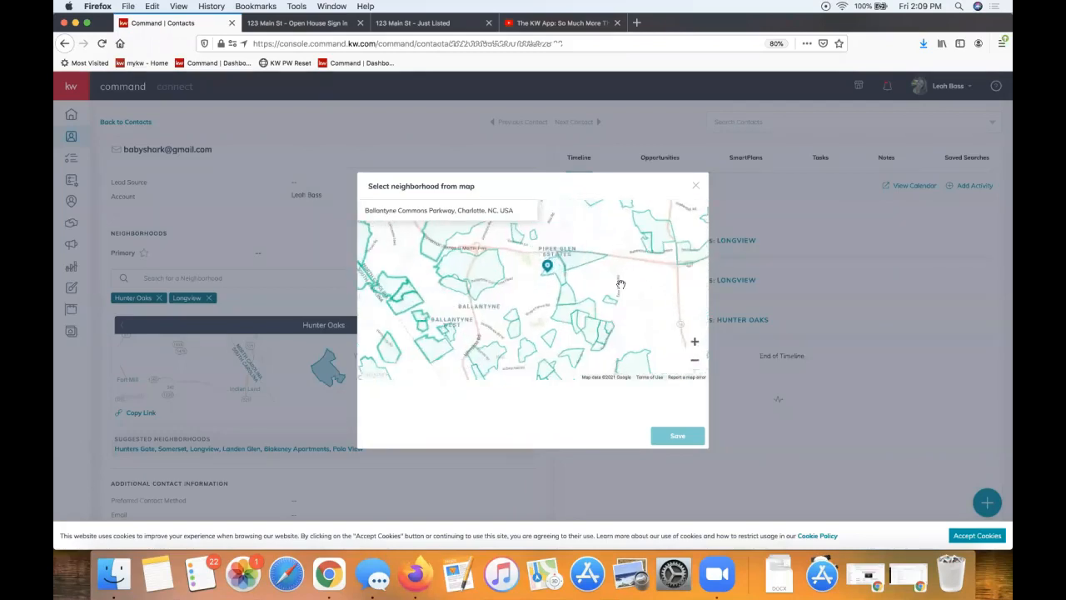
left_click_drag(644, 297, 652, 326)
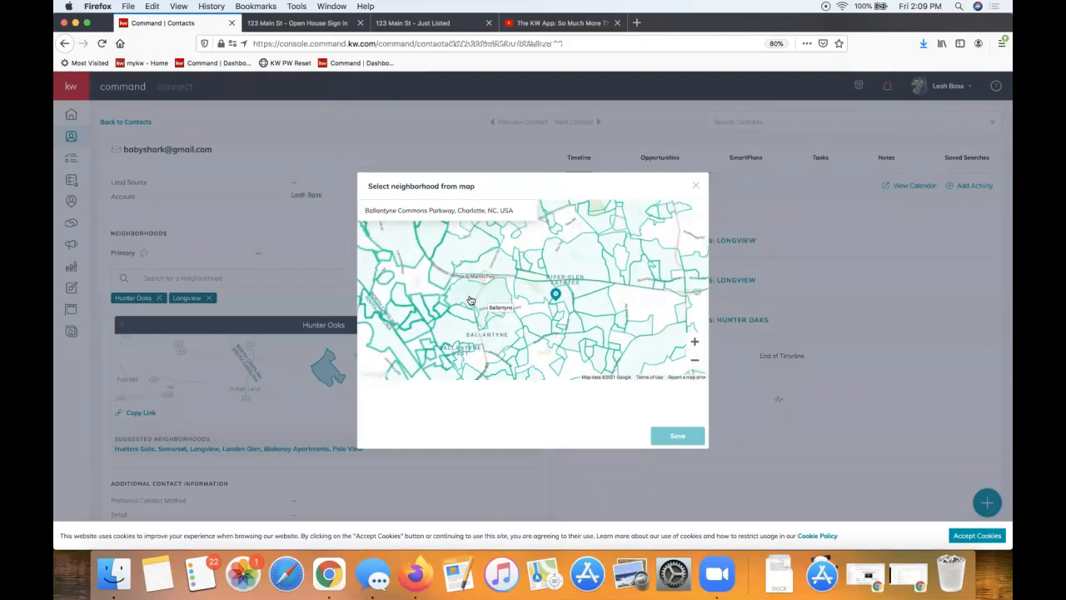
Select Piper Glen, Raeburn, Williamsburg and Ballantyne on the map
left_click(564, 266)
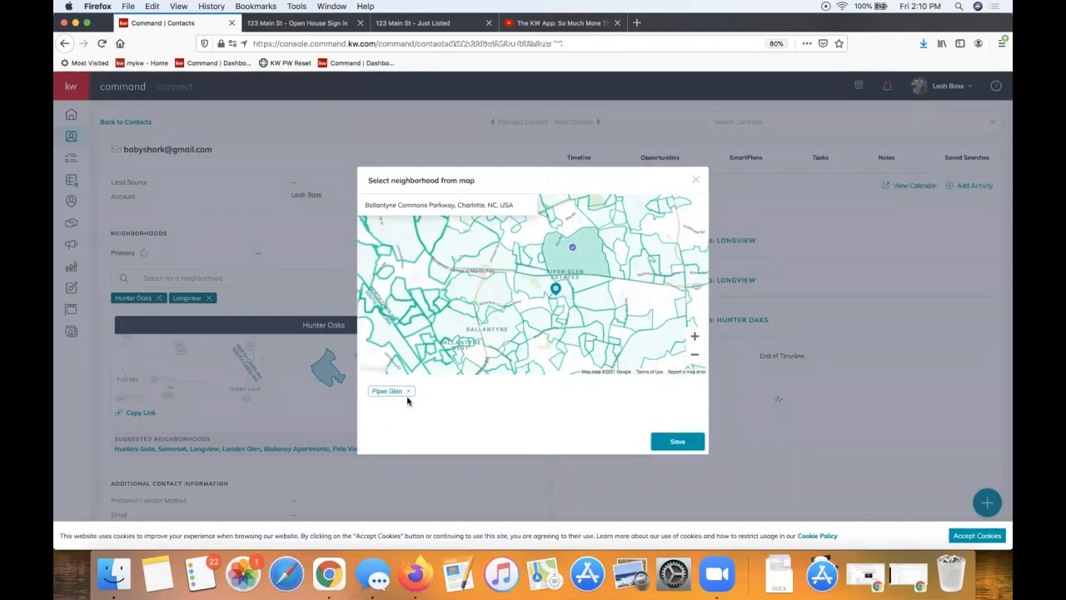
left_click(596, 320)
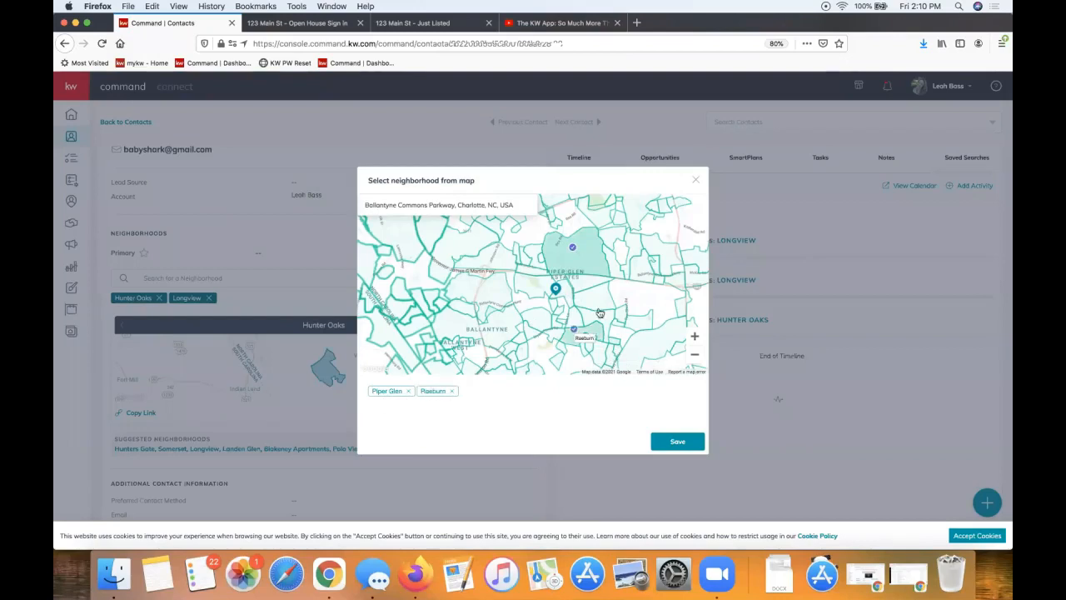
left_click(584, 303)
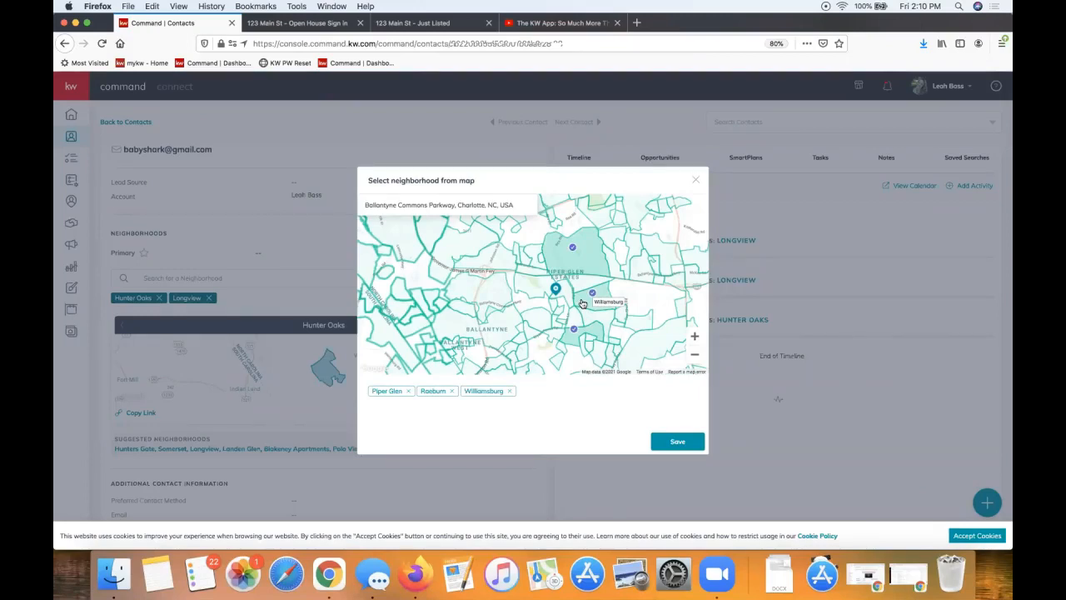
left_click(496, 291)
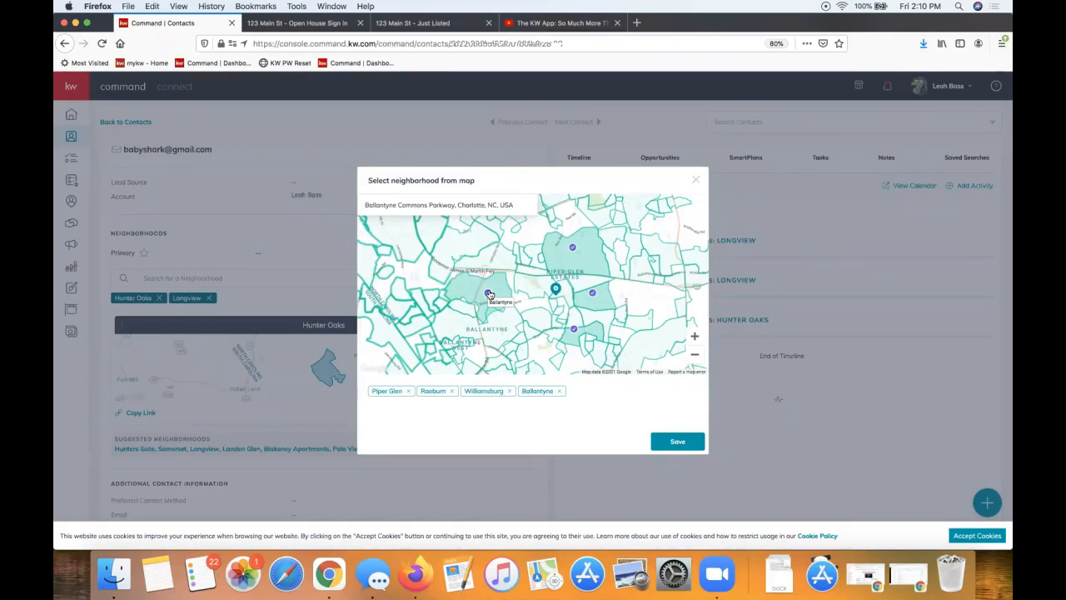
left_click(694, 338)
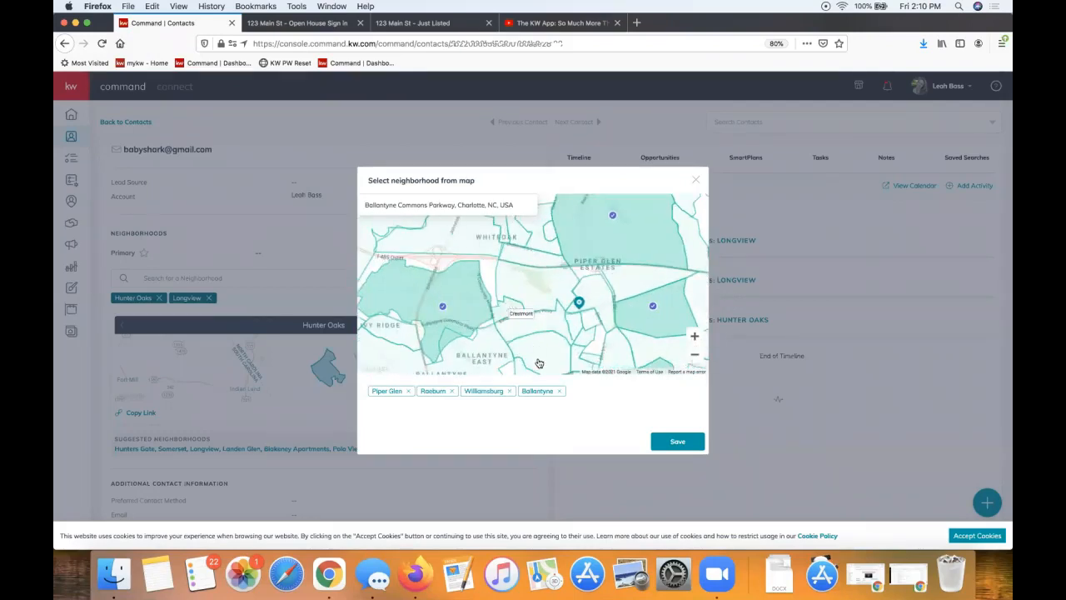
Save the four map neighborhoods to the contact and preview its neighborhood snapshot
left_click(678, 443)
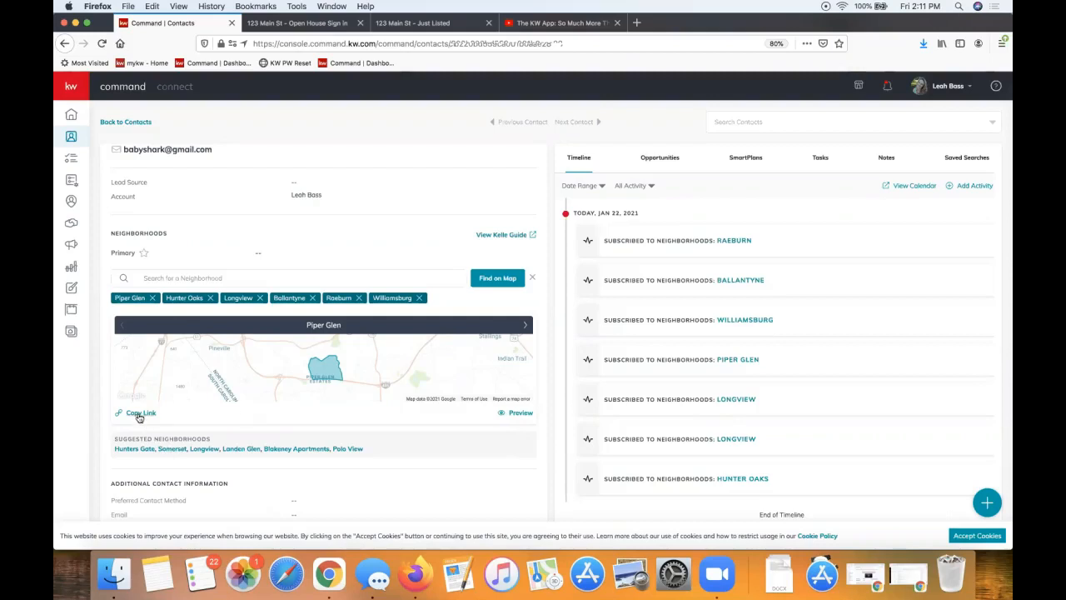
left_click(521, 414)
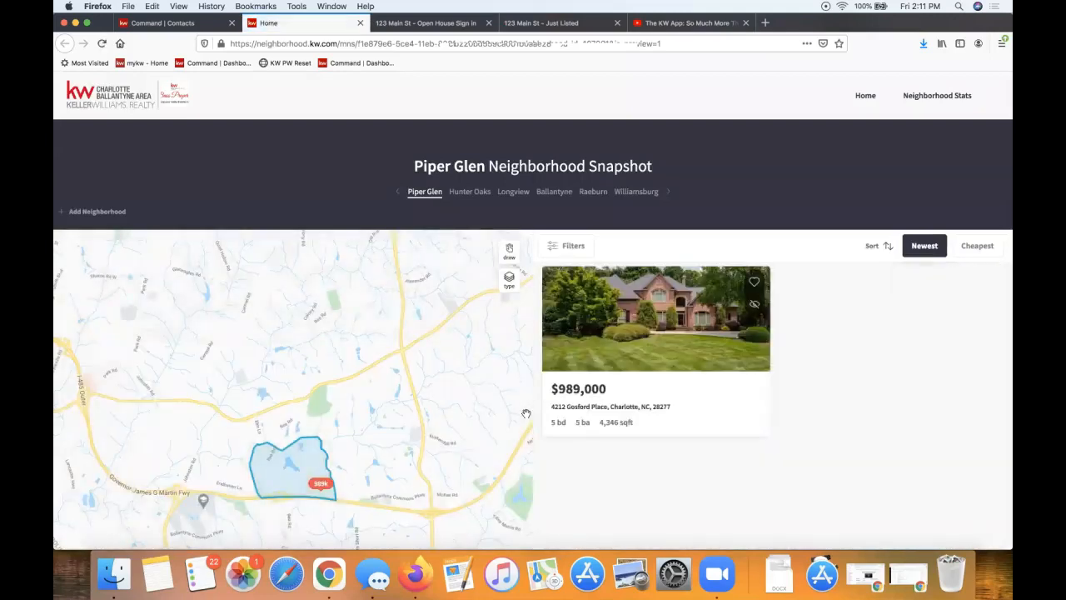
Browse the Ballantyne, Longview and Raeburn snapshots and check Raeburn's listing filters
left_click(543, 194)
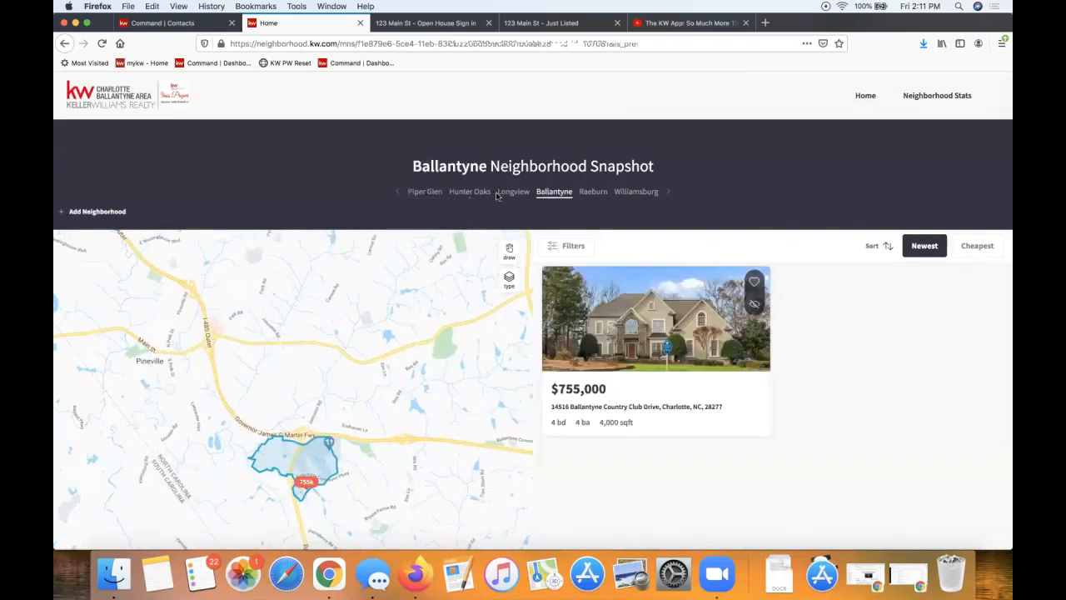
left_click(506, 193)
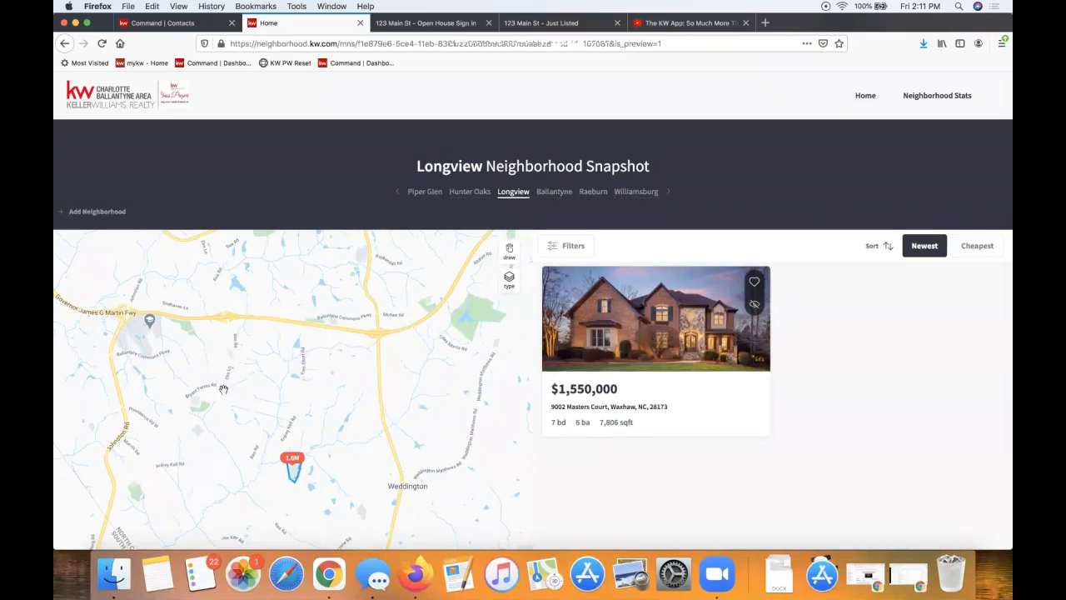
left_click(592, 193)
left_click(569, 247)
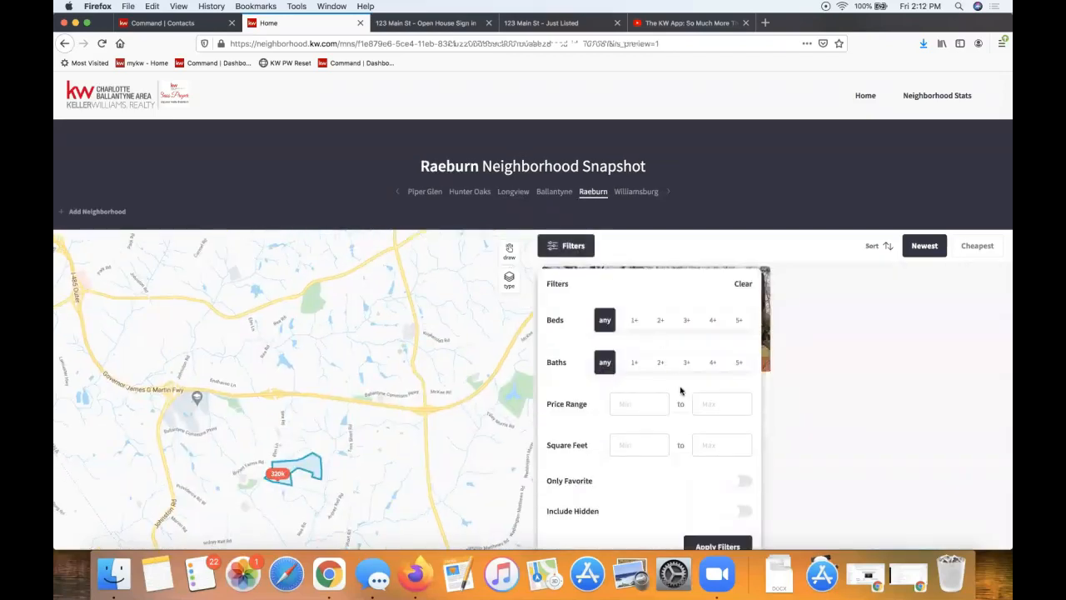
scroll(666, 337, "down", 1)
scroll(666, 337, "down", 2)
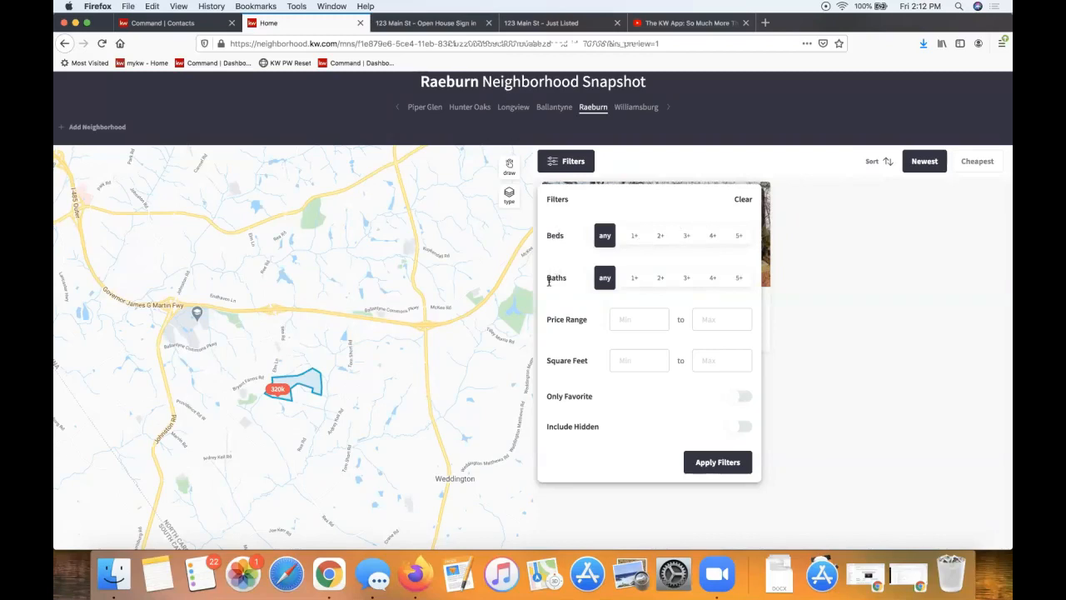
left_click(840, 385)
scroll(838, 326, "up", 3)
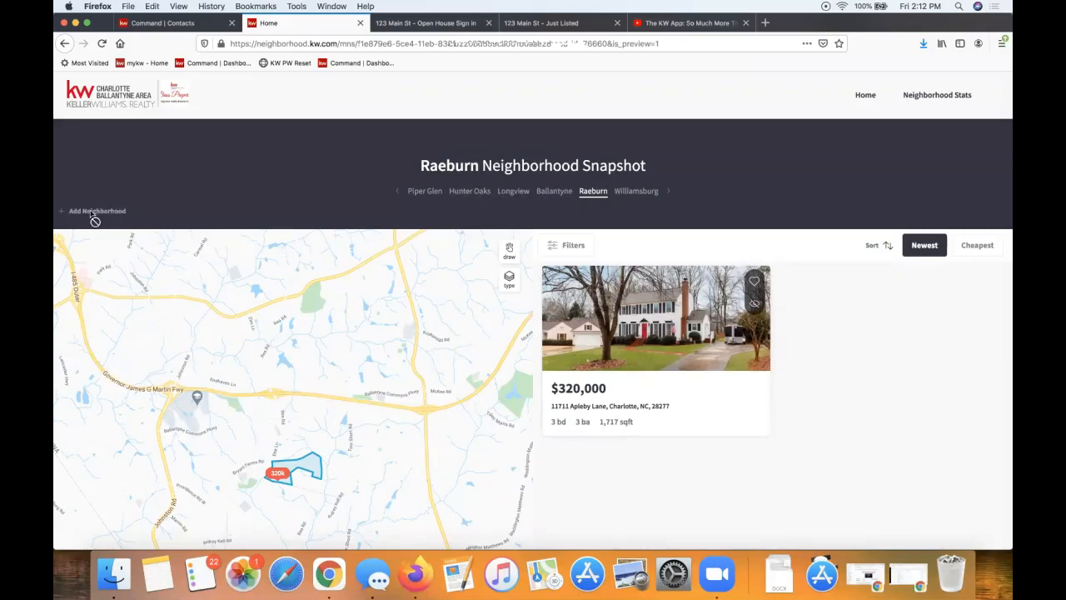
Draw a freehand search area around the Raeburn listings on the map
left_click(509, 255)
mouse_move(314, 388)
left_mouse_down()
mouse_move(229, 553)
mouse_move(353, 392)
mouse_move(310, 374)
left_mouse_up()
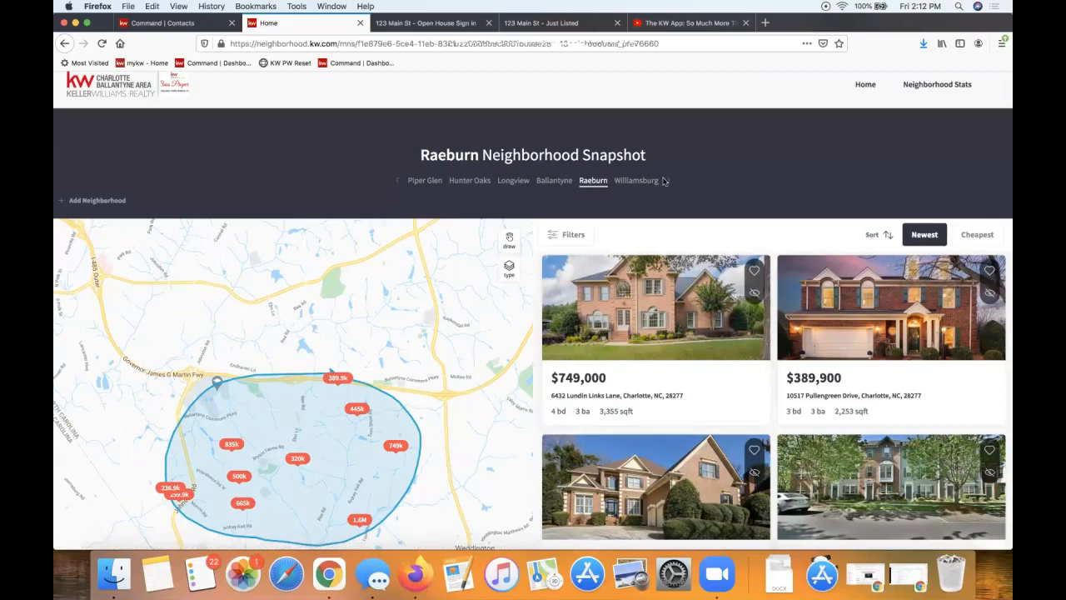
left_click(937, 88)
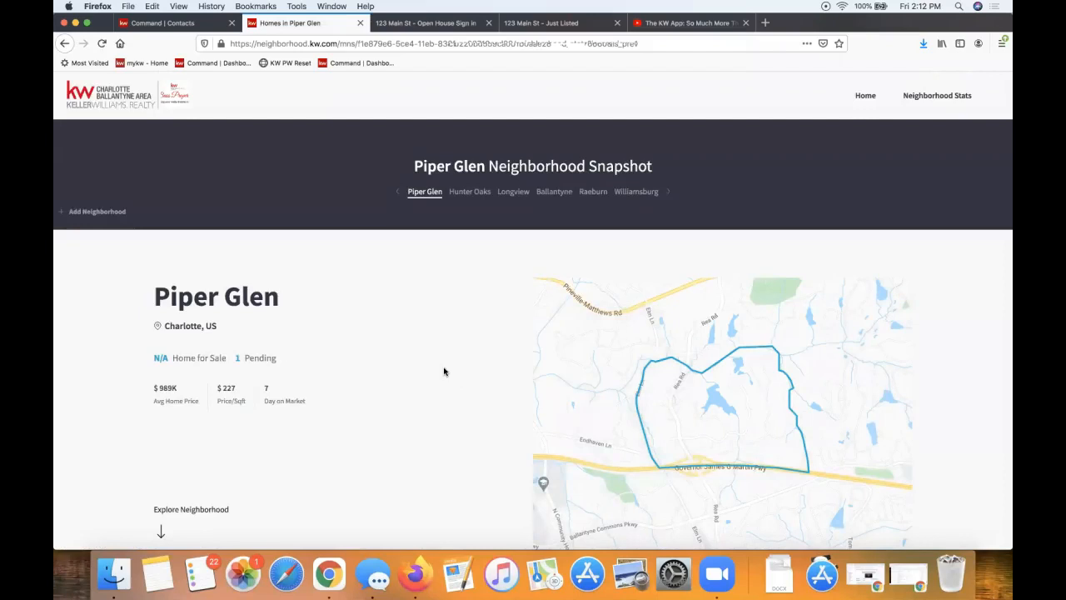
scroll(444, 372, "down", 1)
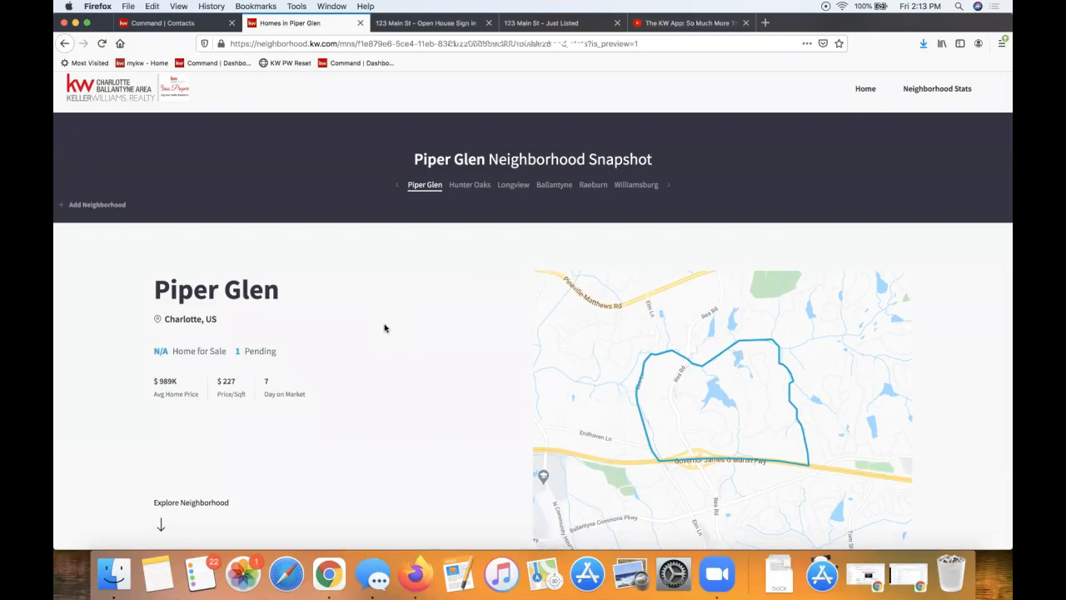
scroll(385, 328, "down", 1)
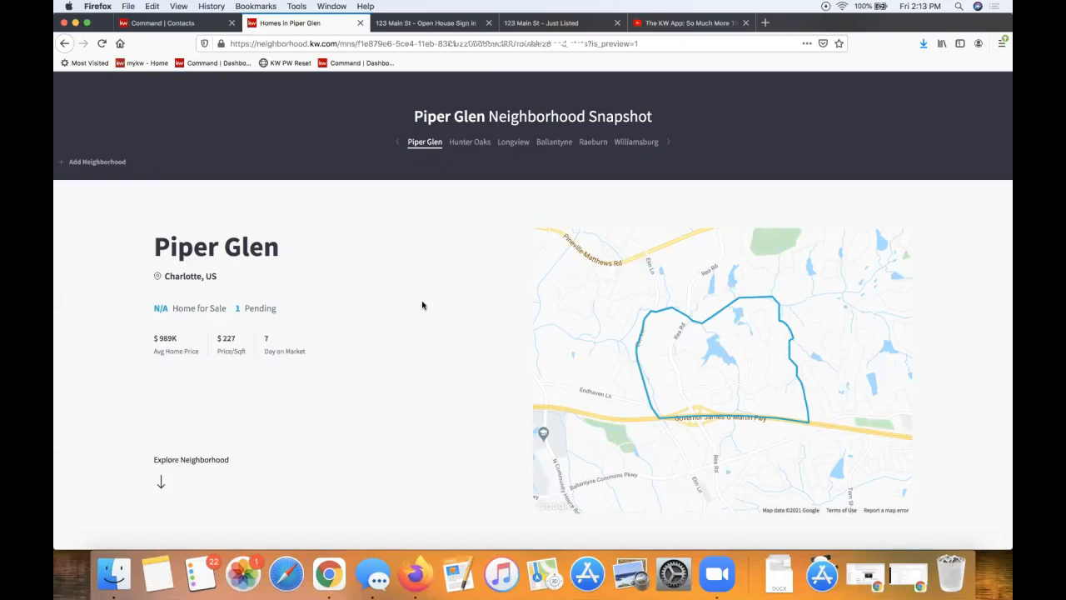
left_click_drag(376, 355, 155, 233)
scroll(384, 340, "down", 3)
left_click(384, 341)
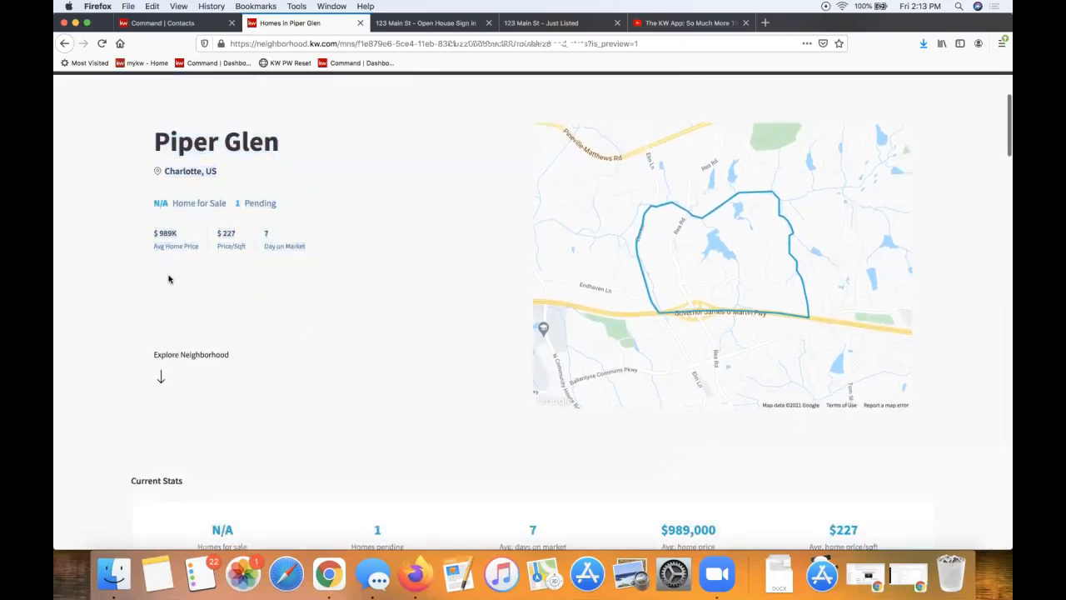
scroll(261, 269, "down", 5)
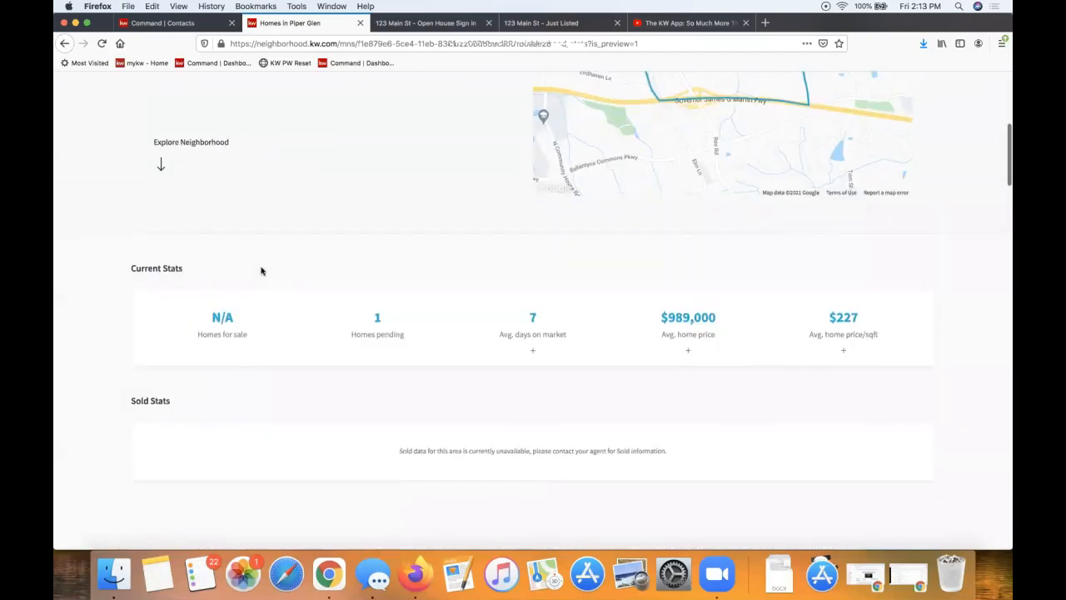
triple_click(171, 268)
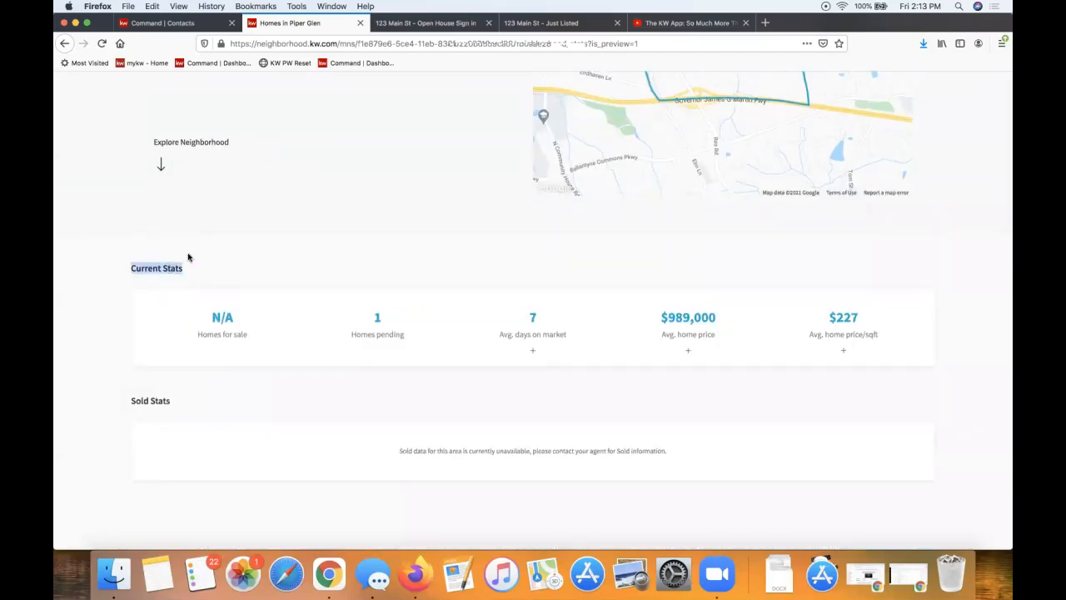
left_click(204, 249)
scroll(204, 250, "down", 2)
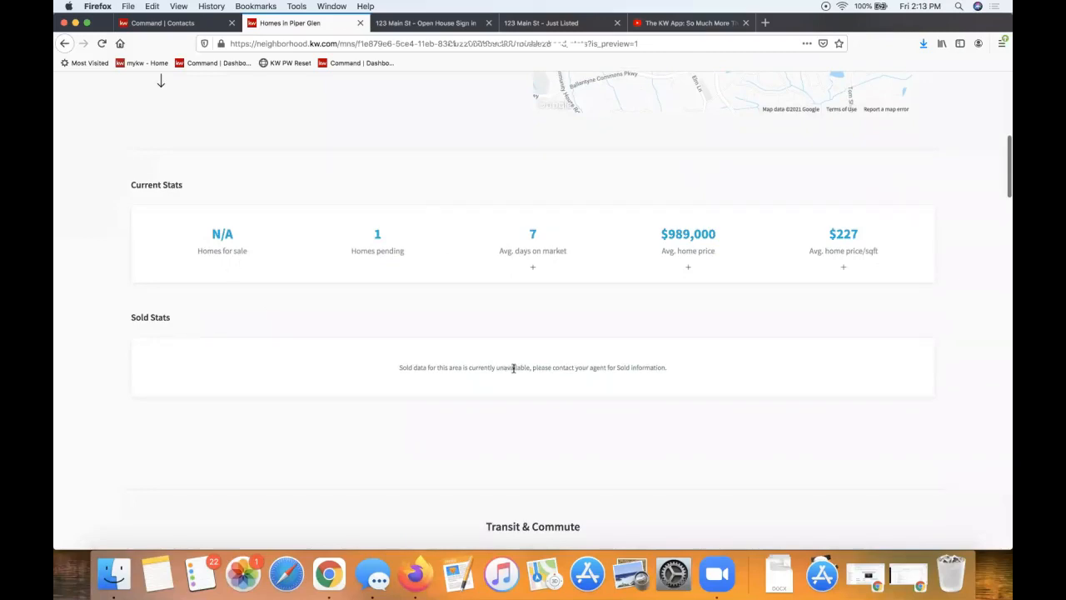
triple_click(530, 367)
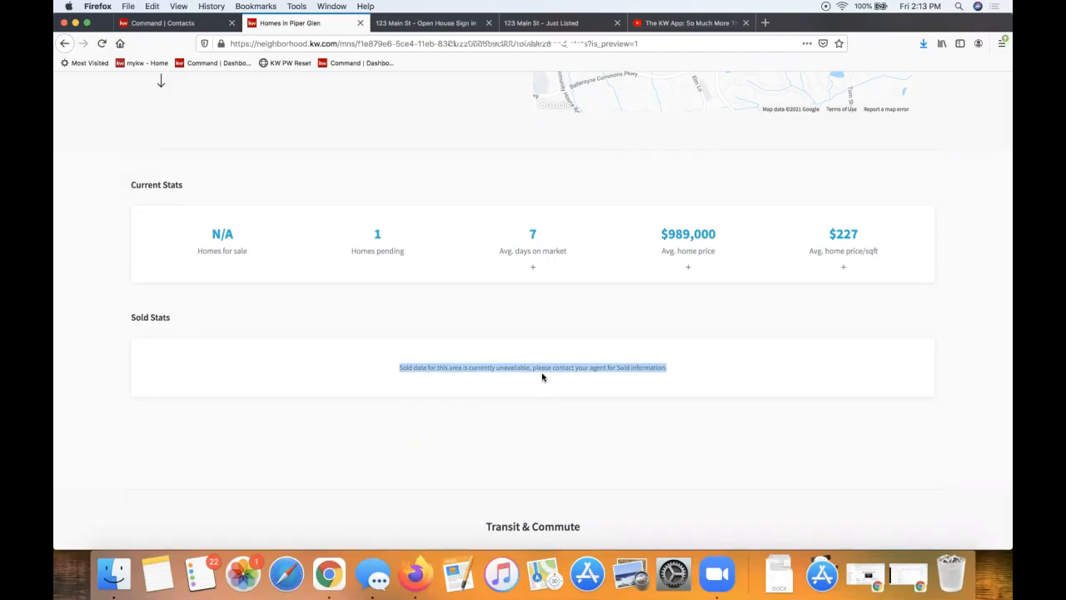
left_click(543, 378)
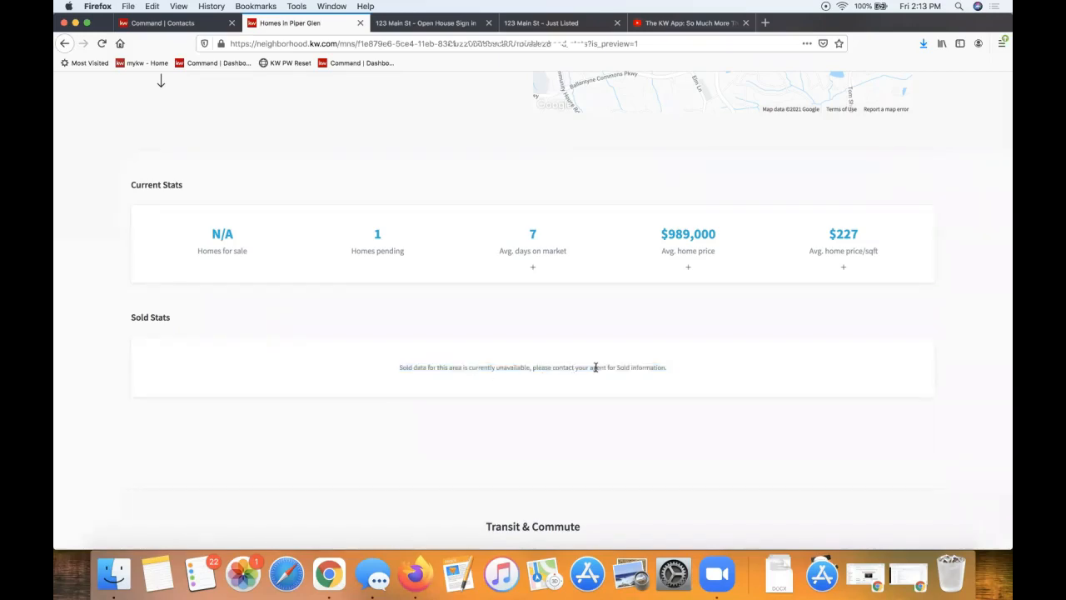
scroll(595, 367, "down", 8)
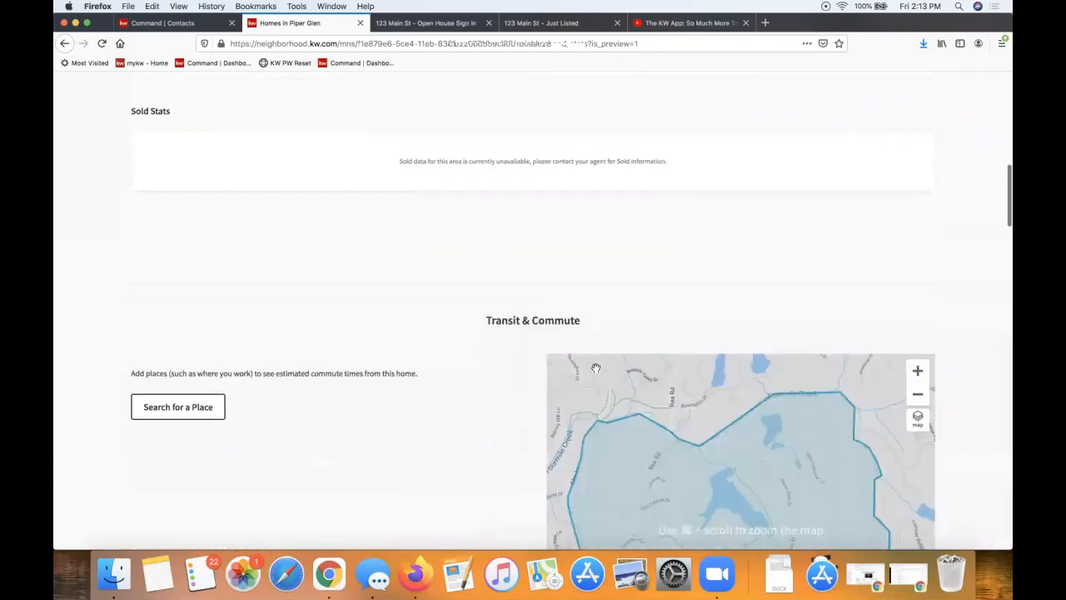
scroll(595, 368, "down", 1)
scroll(271, 405, "down", 1)
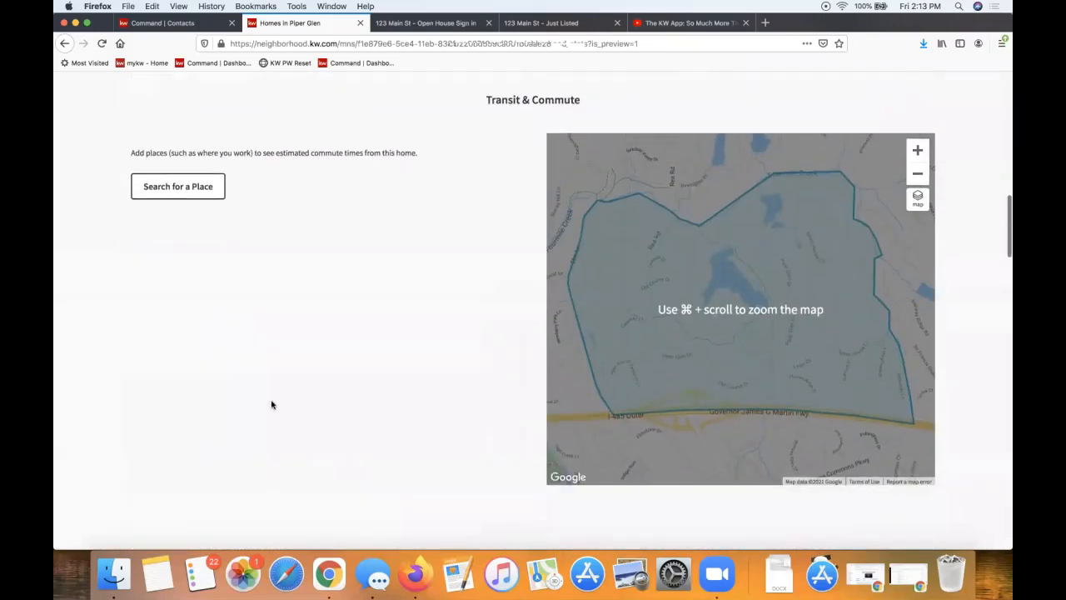
triple_click(556, 103)
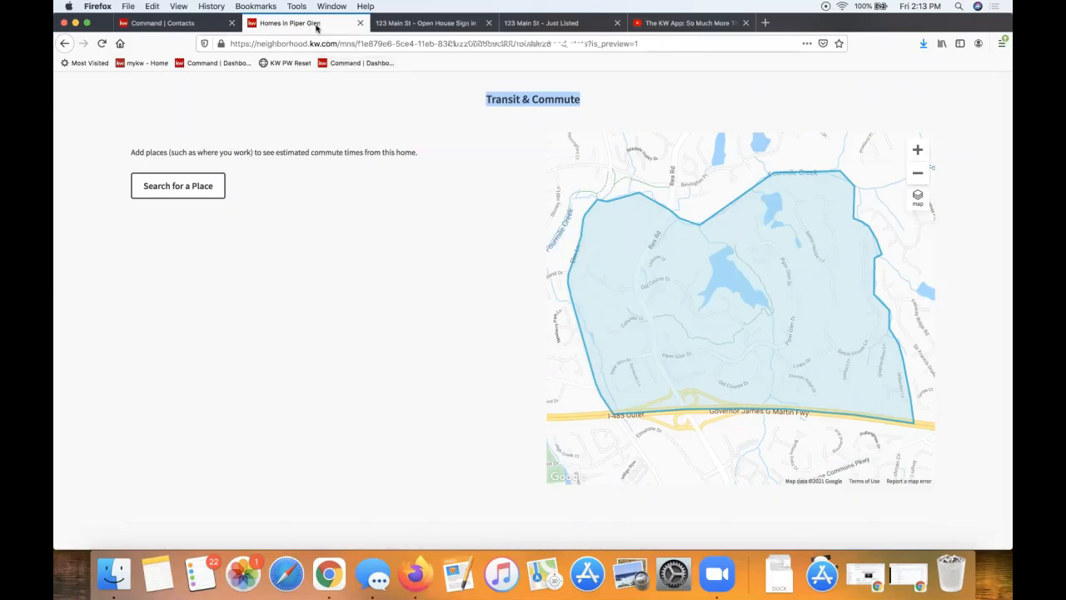
Go back to the Command contact record and scroll to its six subscribed neighborhoods
left_click(198, 28)
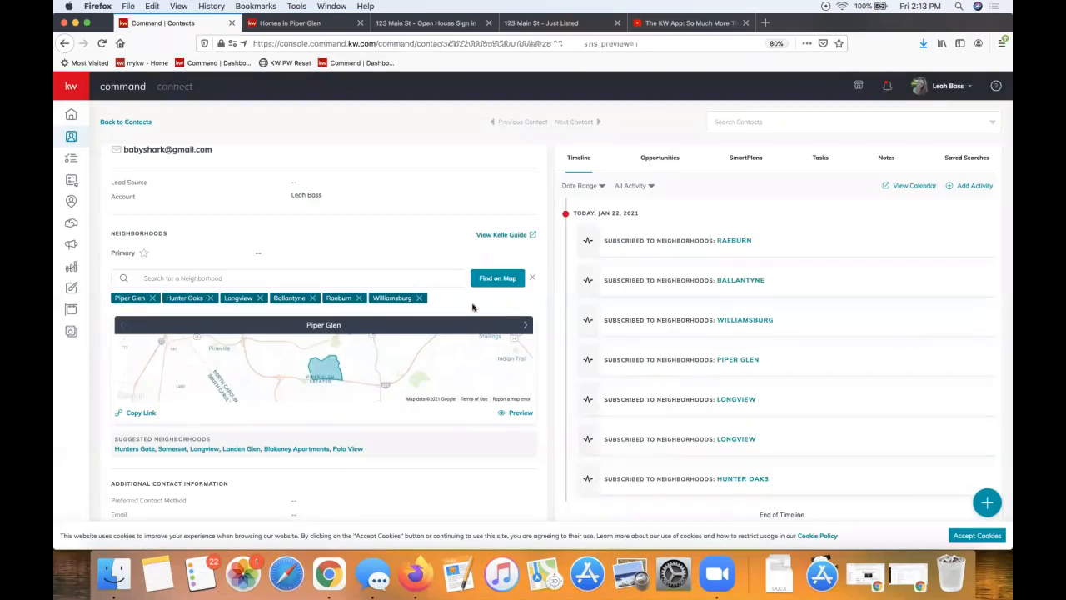
scroll(238, 420, "up", 2)
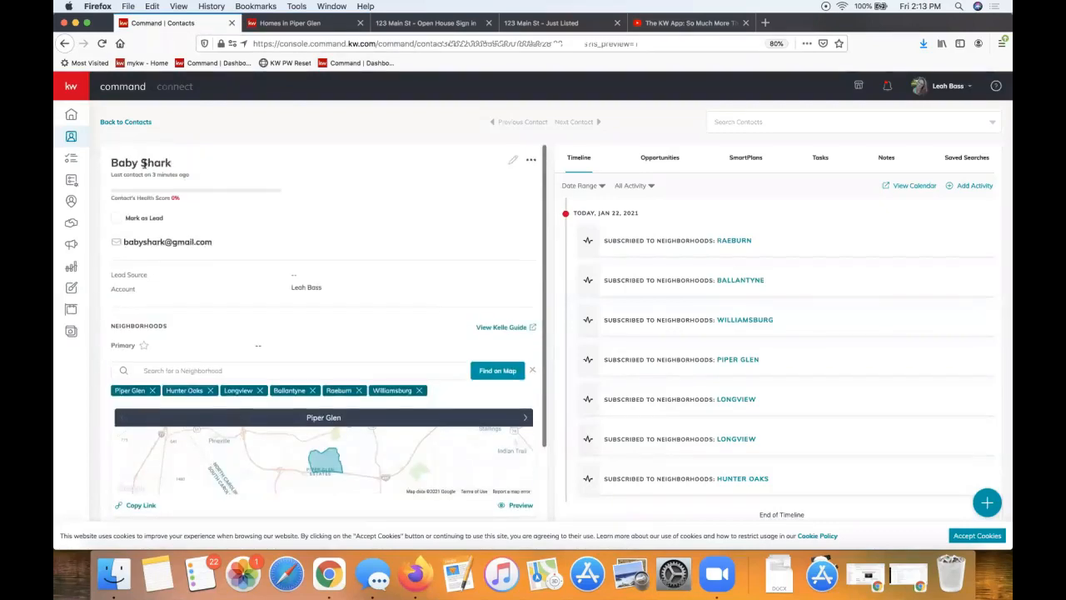
scroll(336, 306, "down", 3)
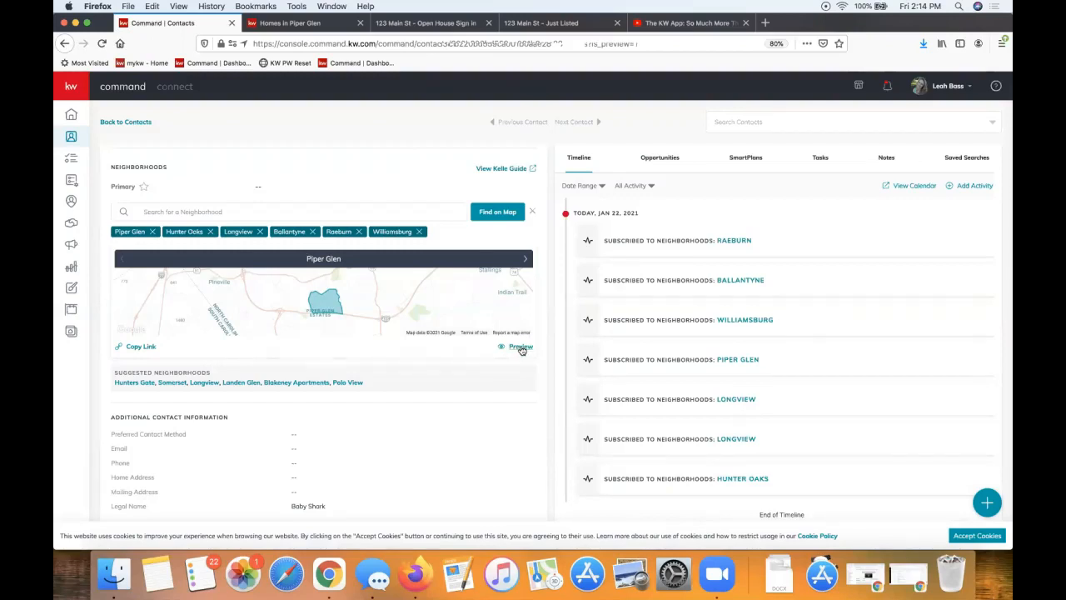
In the Piper Glen snapshot, add Bank of America Stadium as a commute place via 'bank of'
left_click(293, 27)
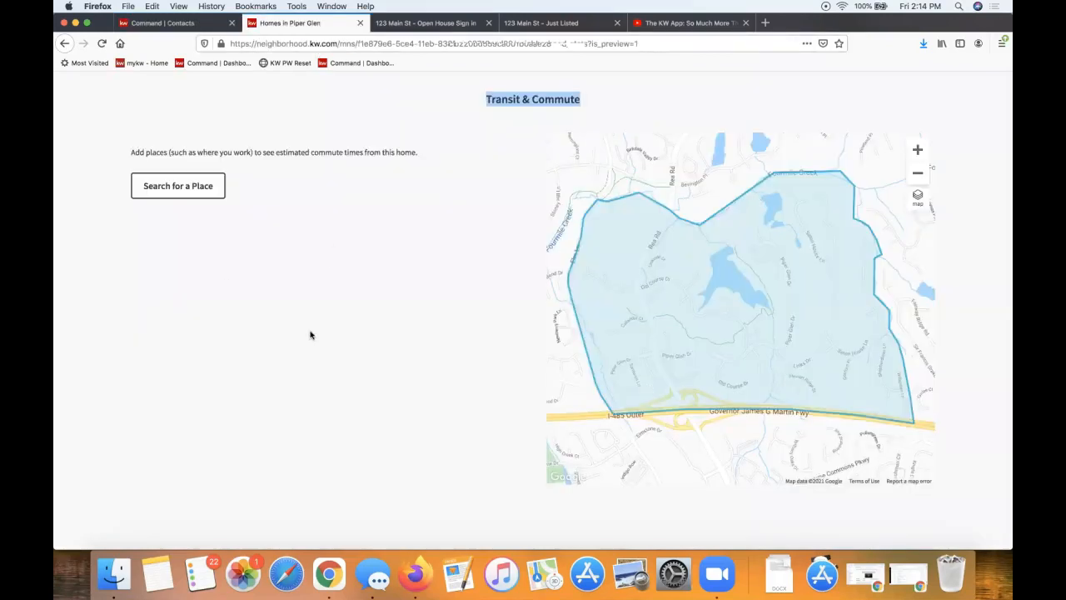
scroll(577, 299, "down", 10)
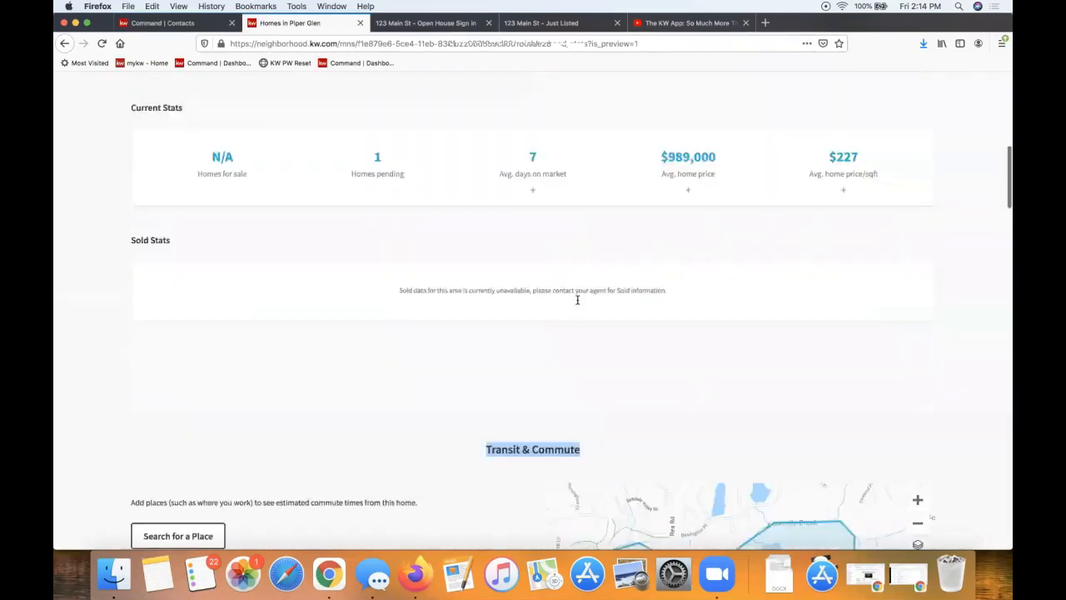
scroll(577, 299, "down", 3)
scroll(578, 299, "down", 3)
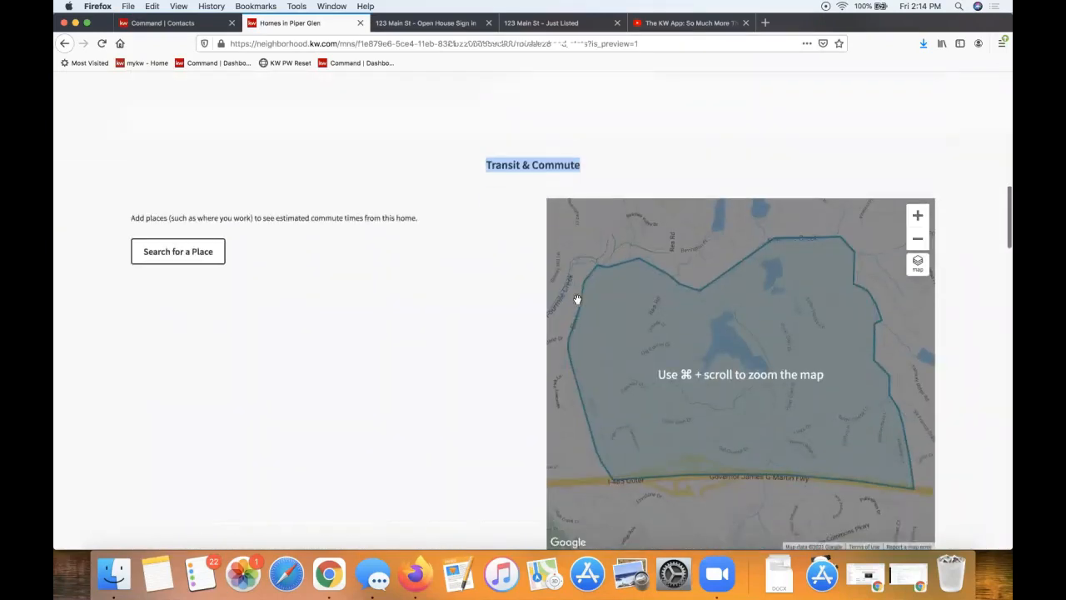
scroll(281, 336, "down", 2)
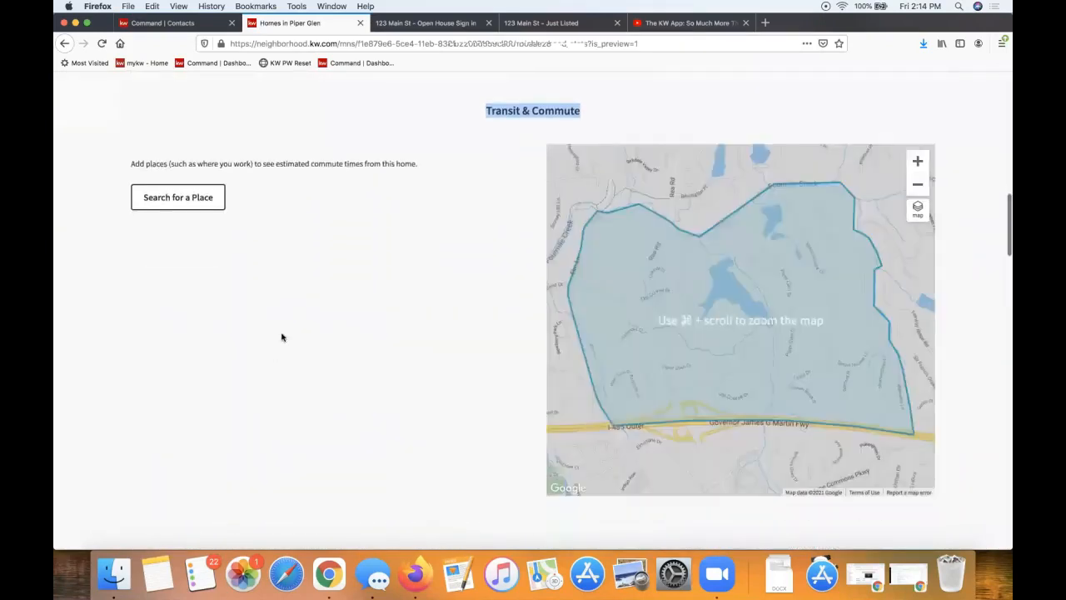
left_click(184, 200)
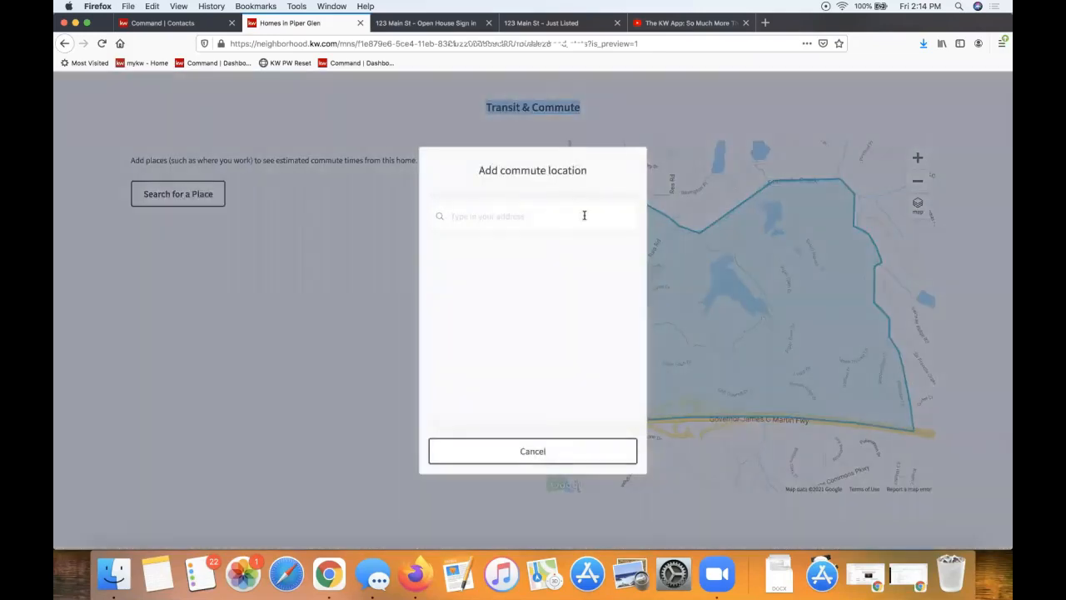
type("bank of")
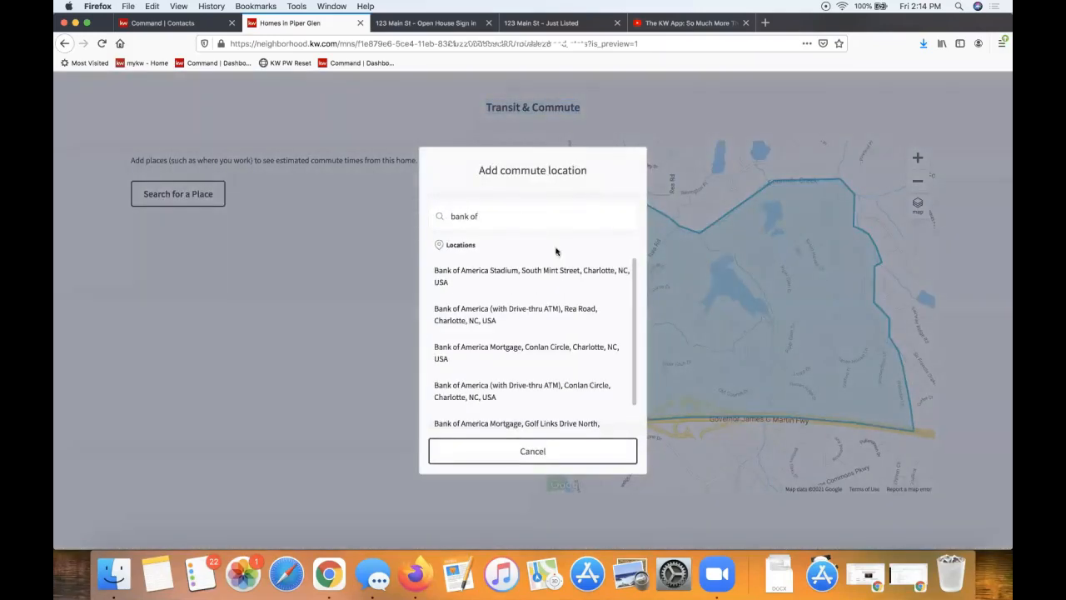
left_click(555, 277)
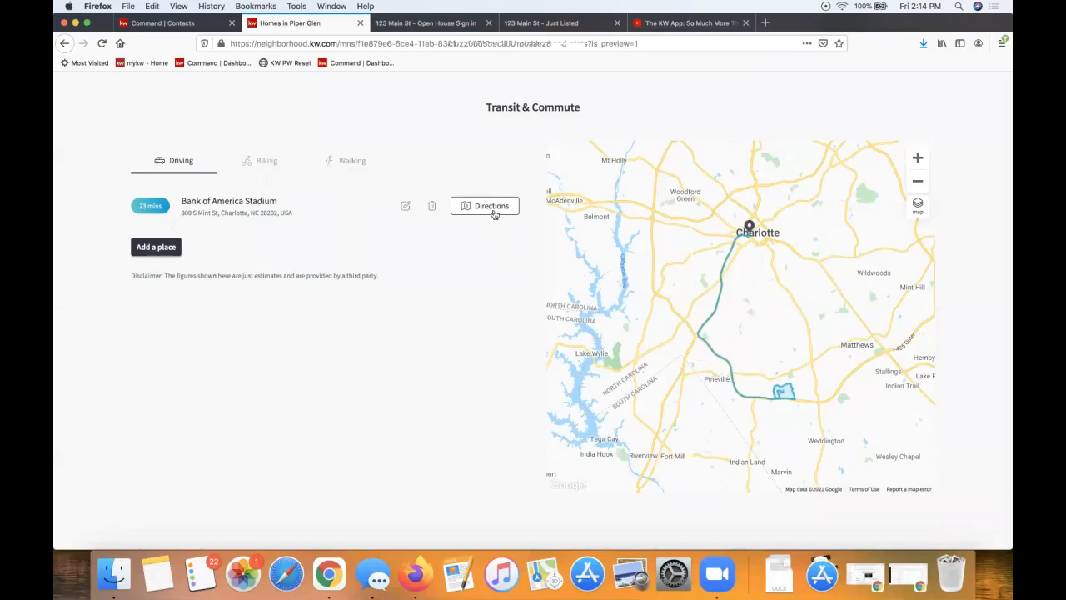
scroll(482, 340, "down", 5)
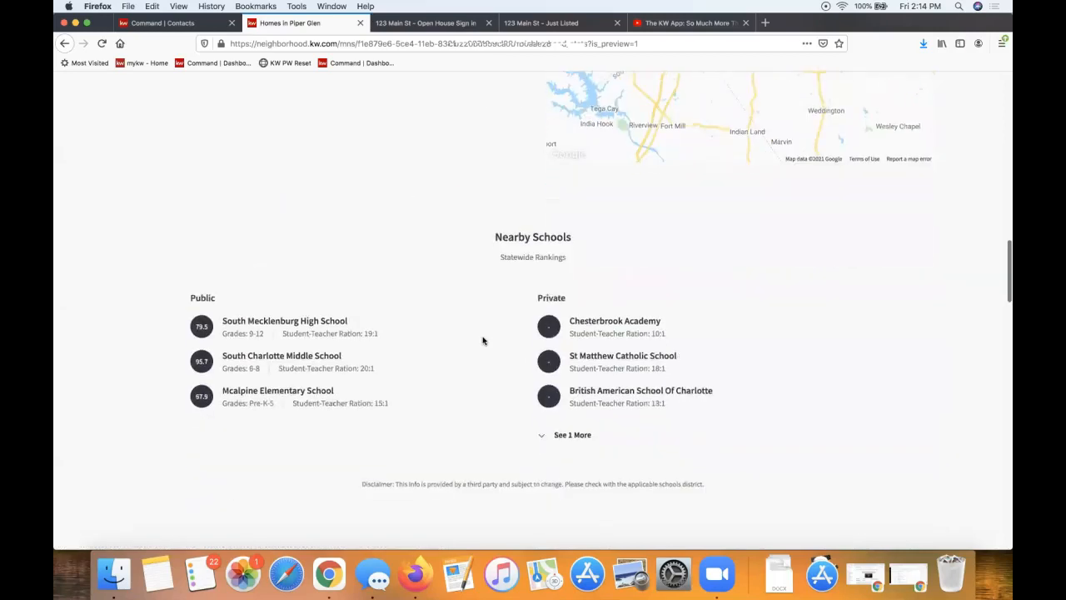
triple_click(548, 165)
scroll(548, 165, "down", 3)
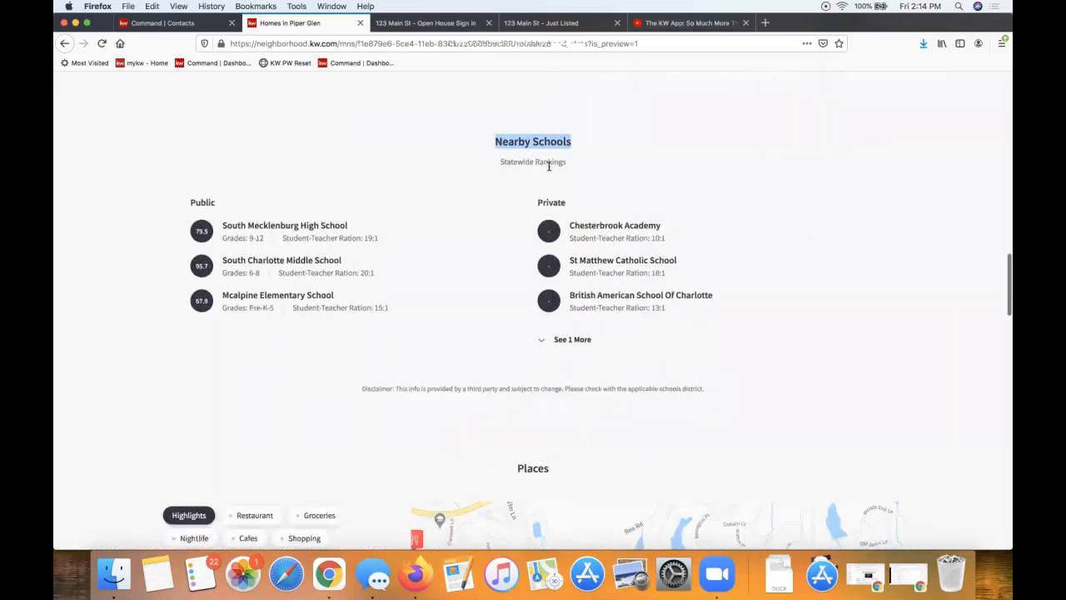
scroll(549, 169, "down", 3)
scroll(549, 169, "down", 1)
triple_click(532, 159)
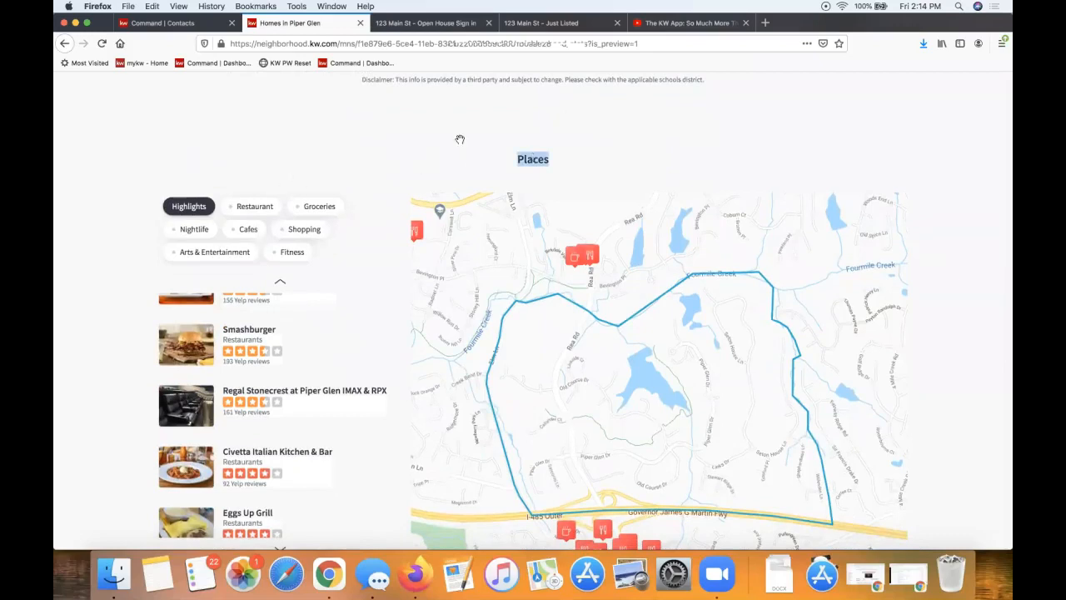
scroll(459, 138, "down", 2)
mouse_move(263, 391)
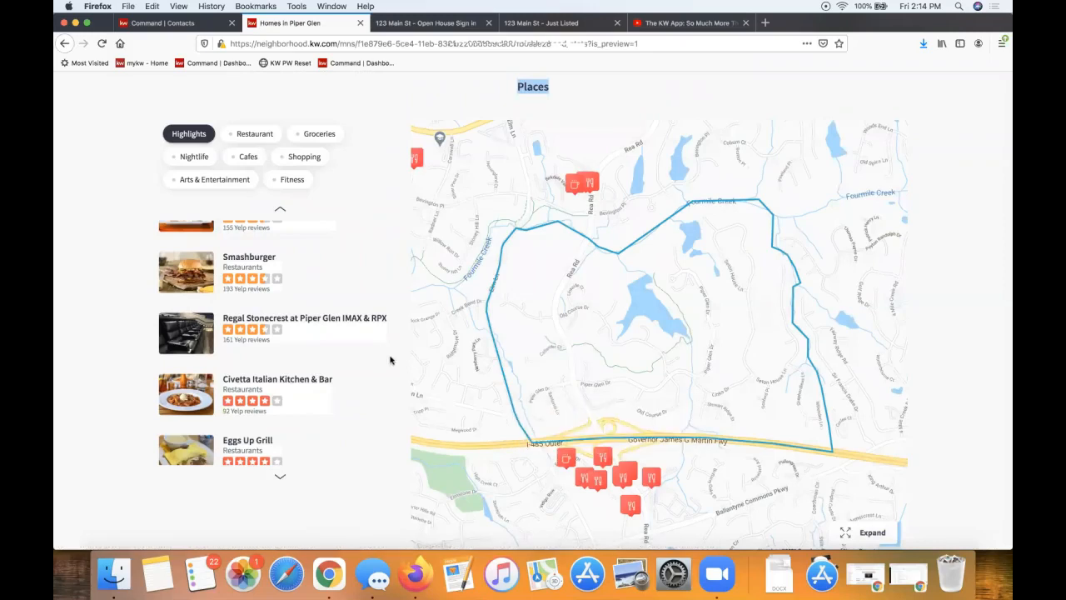
scroll(389, 360, "down", 3)
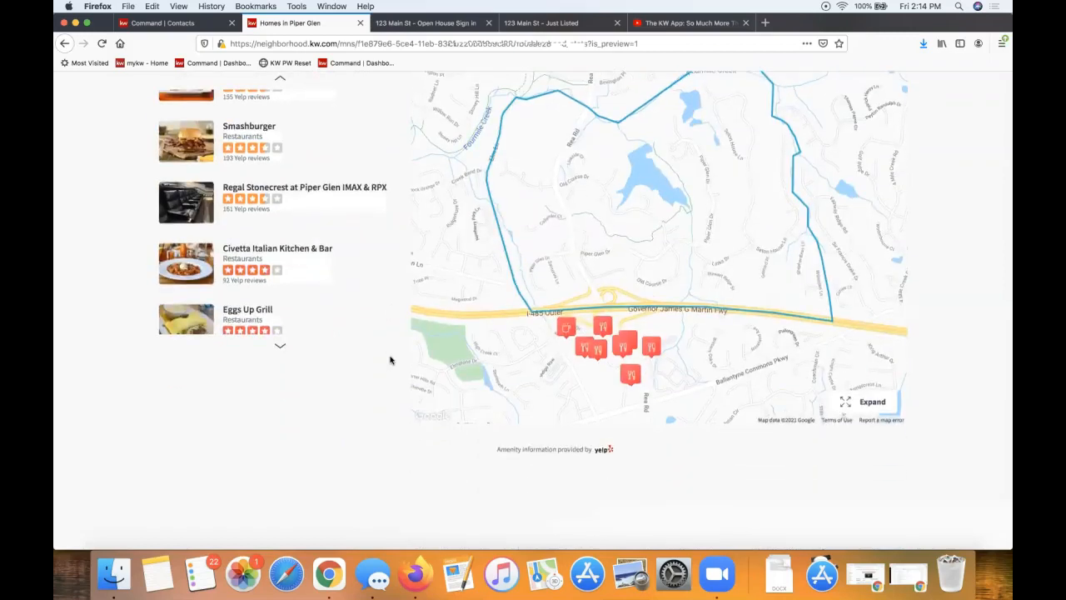
scroll(390, 360, "down", 20)
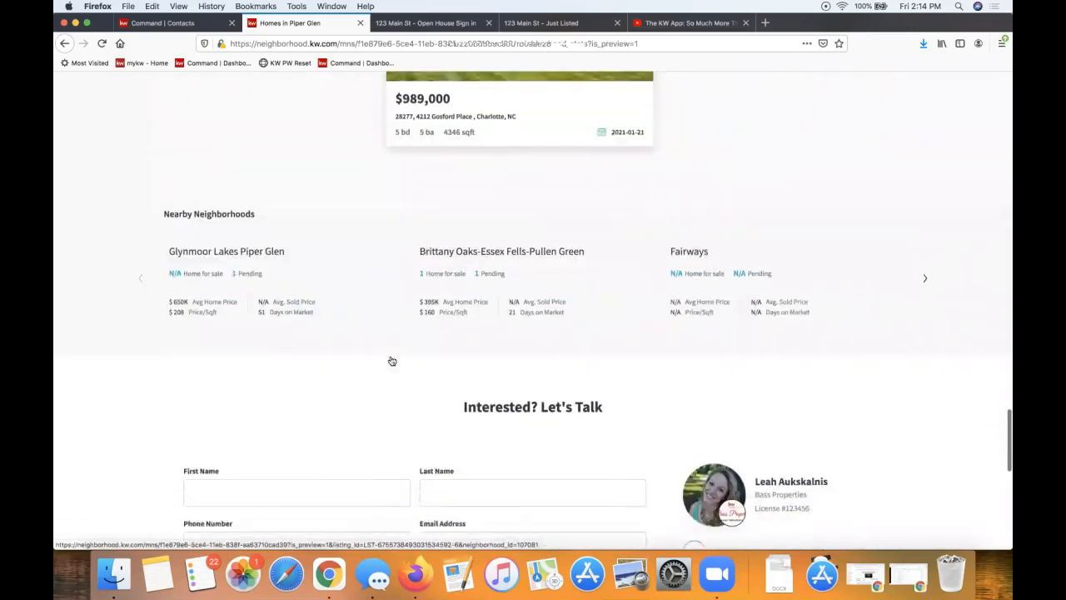
scroll(486, 352, "down", 7)
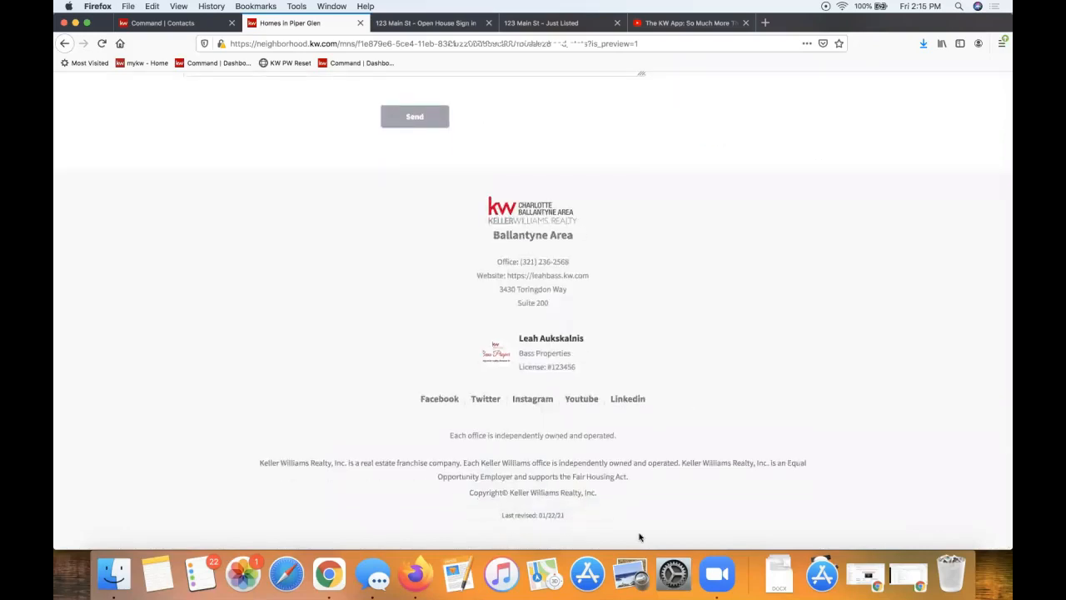
scroll(709, 301, "up", 20)
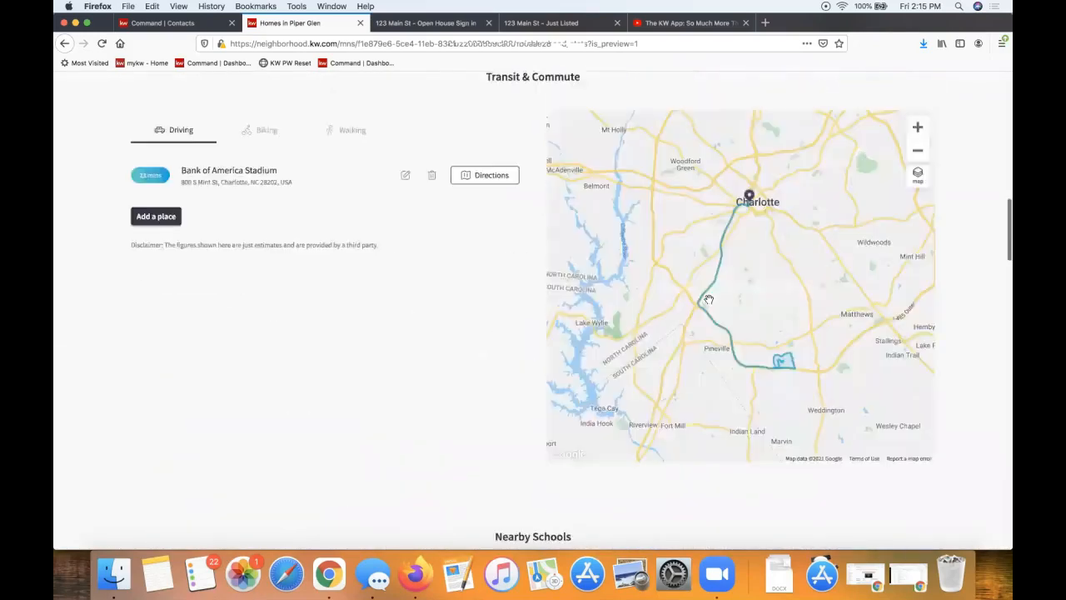
scroll(709, 299, "up", 1)
scroll(709, 299, "up", 1)
scroll(709, 299, "up", 10)
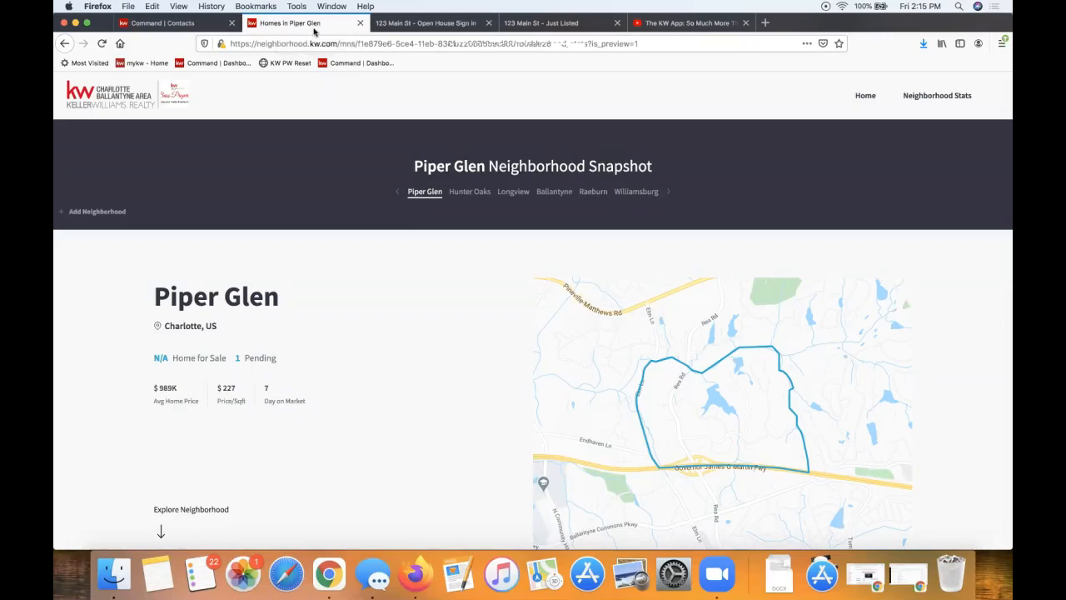
Return to the contact's record and copy the Piper Glen neighborhood snapshot link
left_click(159, 25)
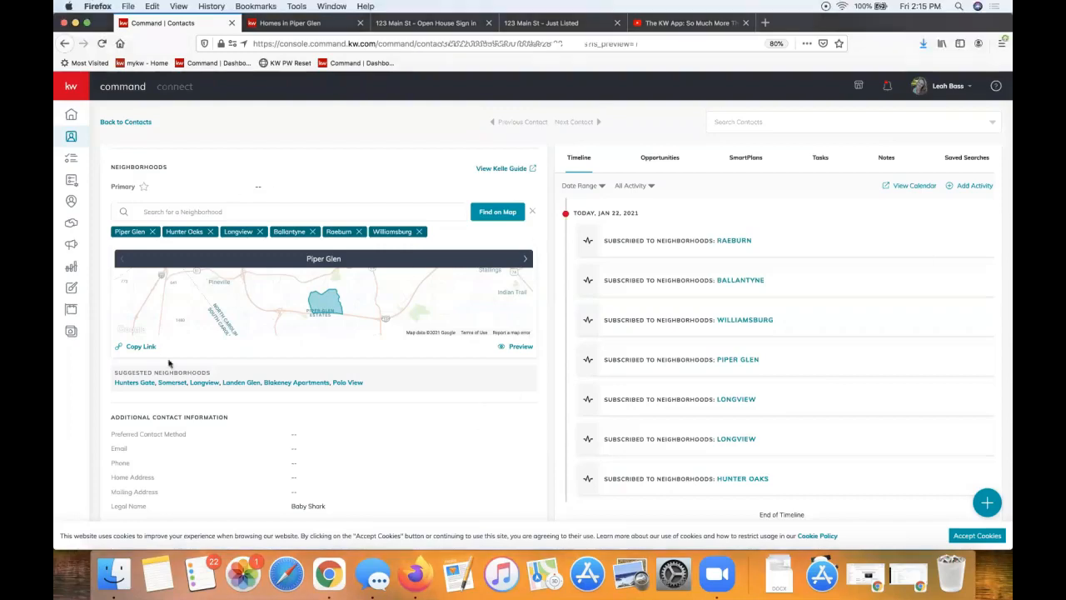
left_click(138, 349)
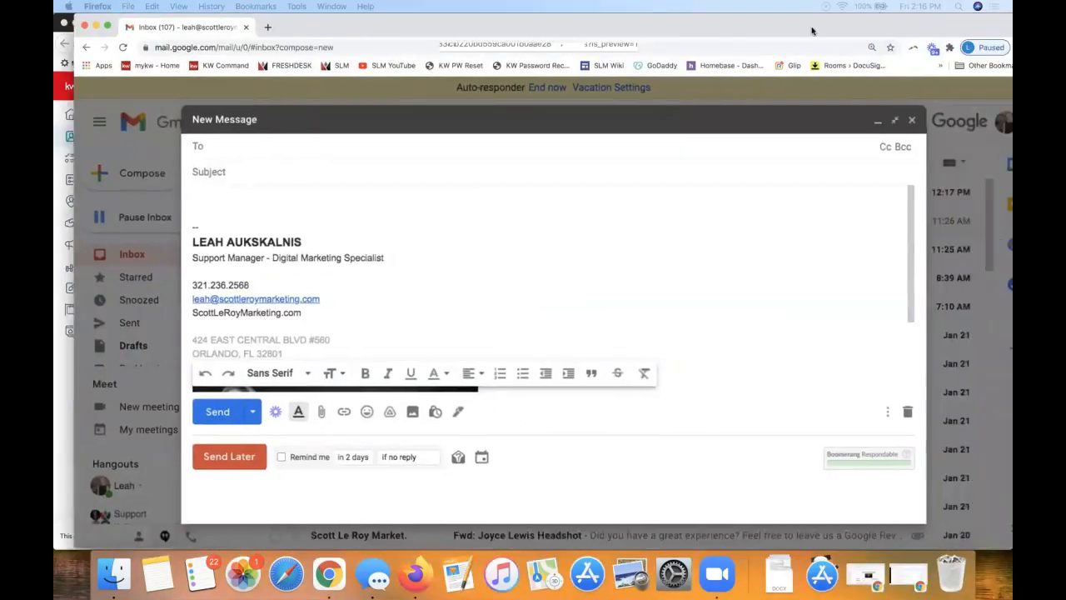
Write 'Hi!' and the personalized-website intro line, then paste and select the snapshot link
left_click(207, 197)
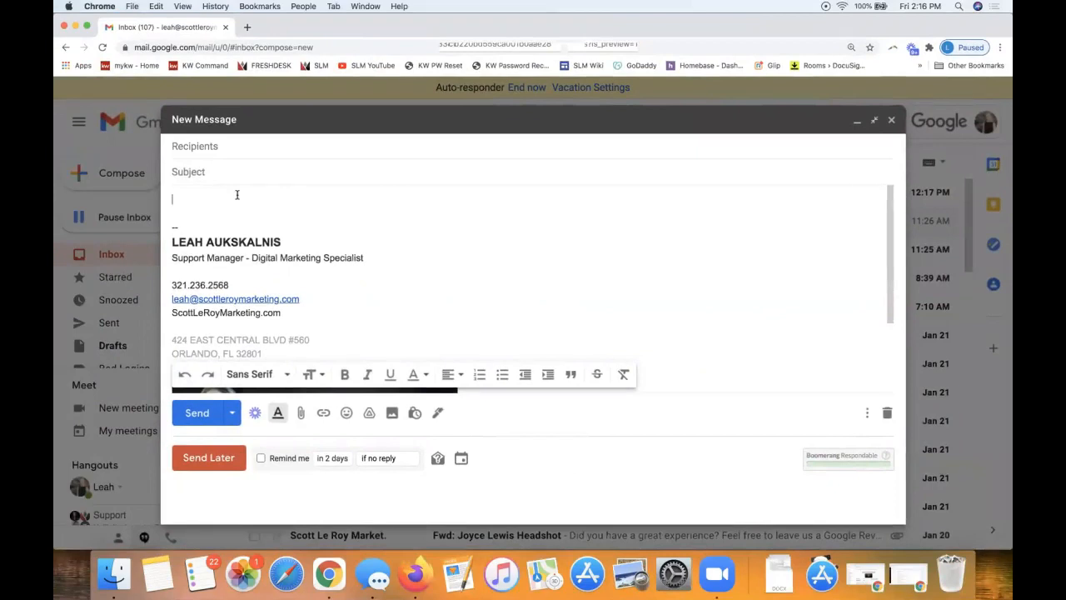
type("Hi!")
key("Return")
key("Return")
type("I creat")
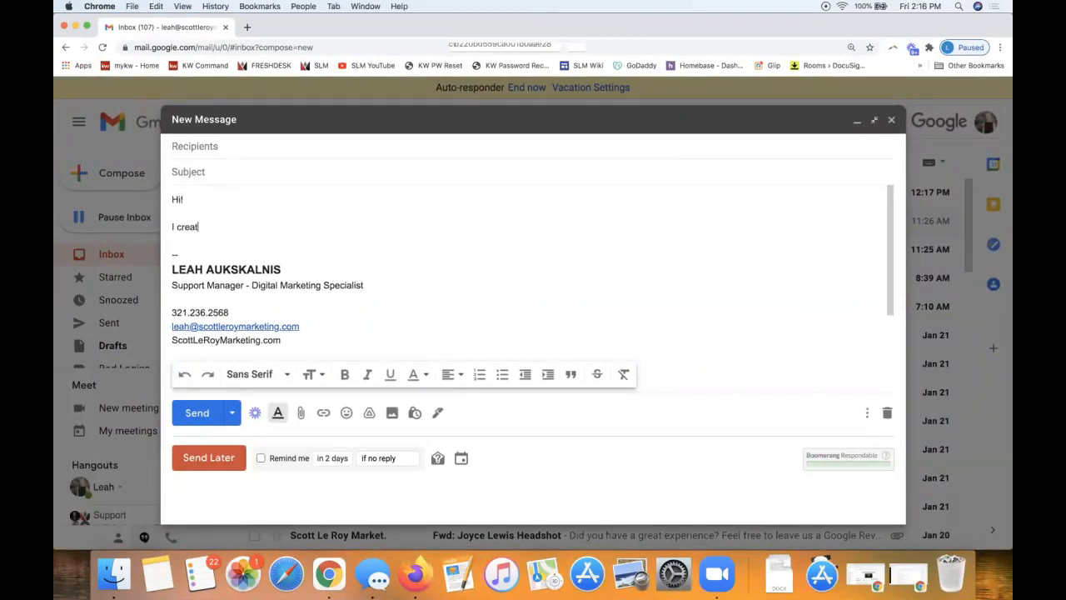
type("ed this personalized website for you to ")
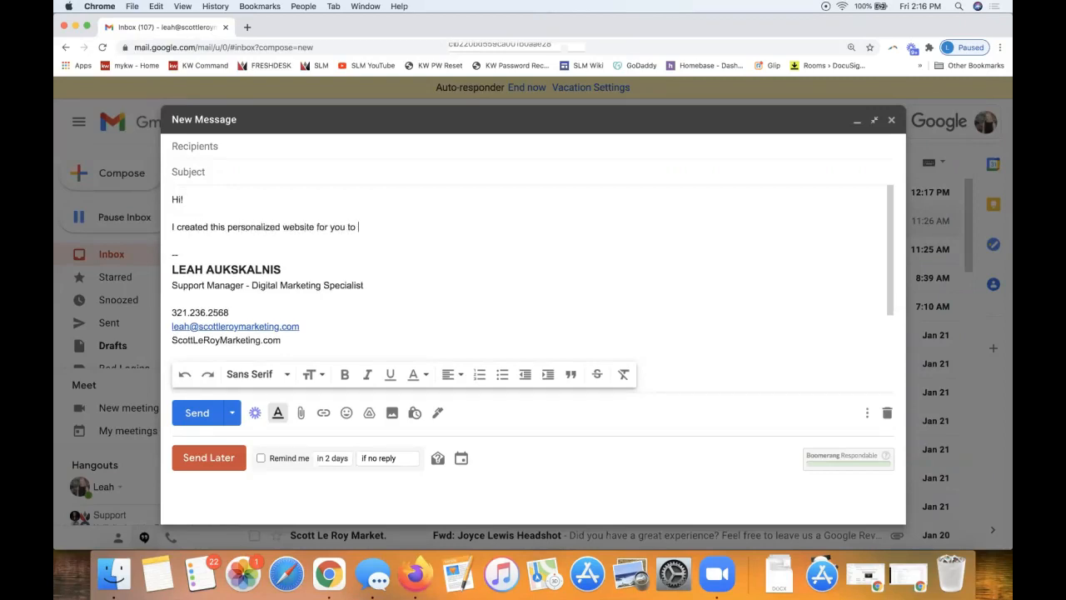
type("search through neighborhoods you may ")
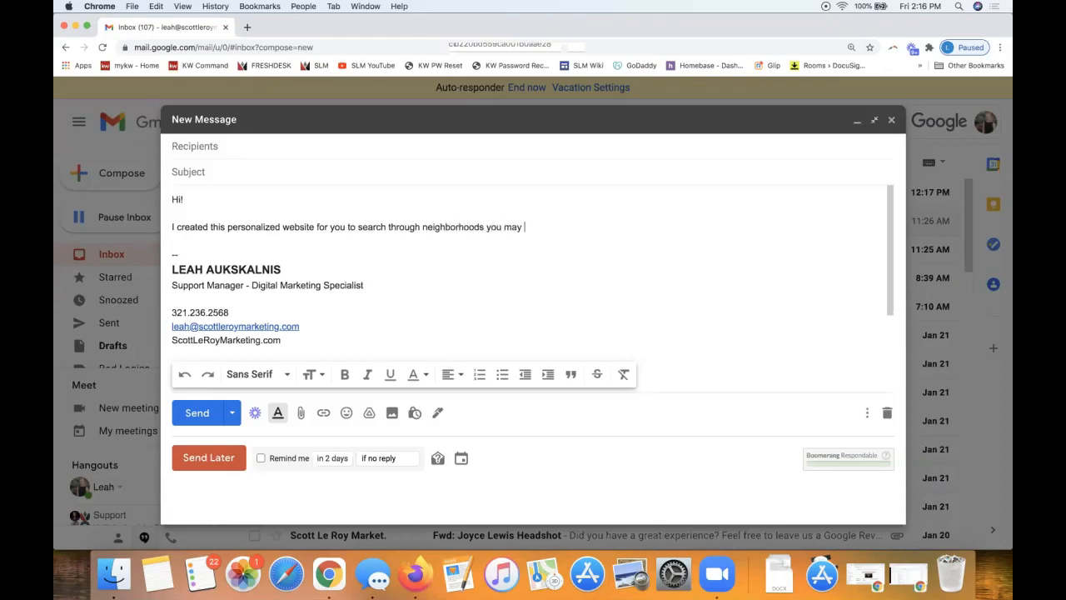
type("be interested in:")
key("Return")
key("Return")
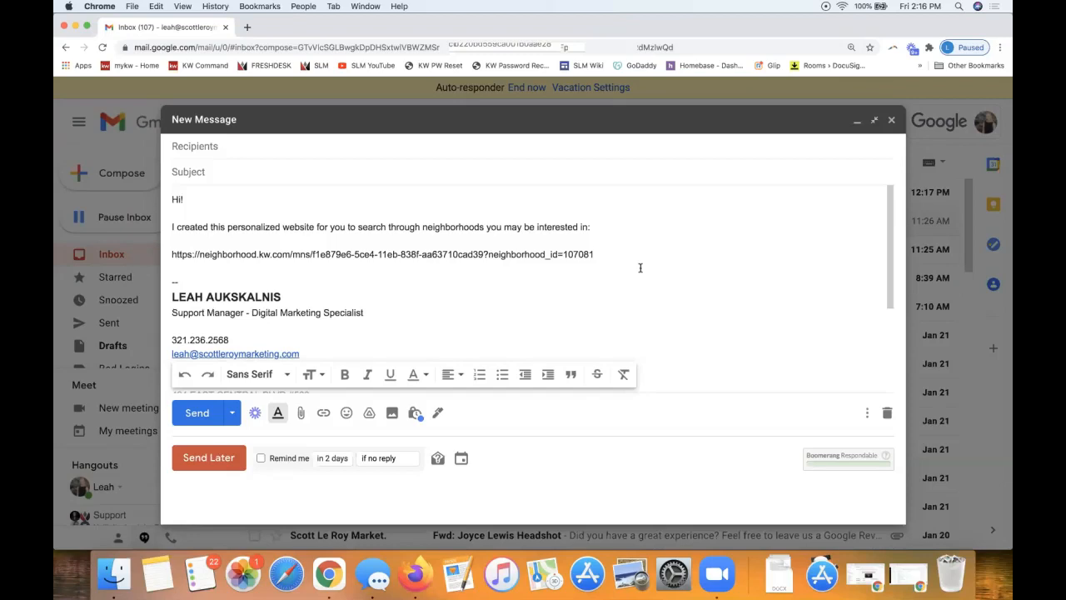
triple_click(552, 253)
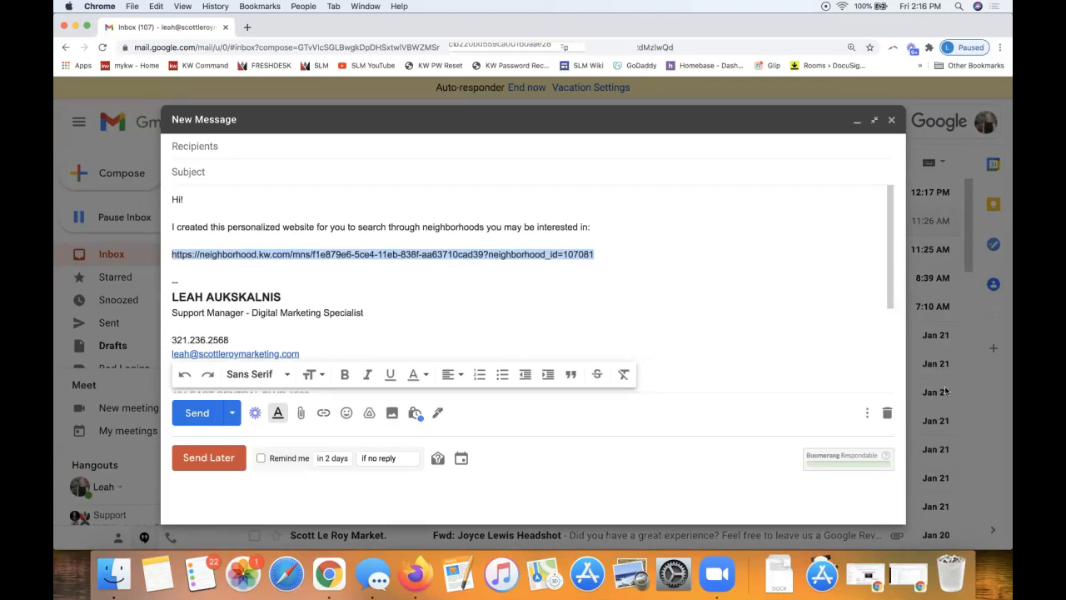
Discard the Gmail draft and close the mail window
left_click(887, 413)
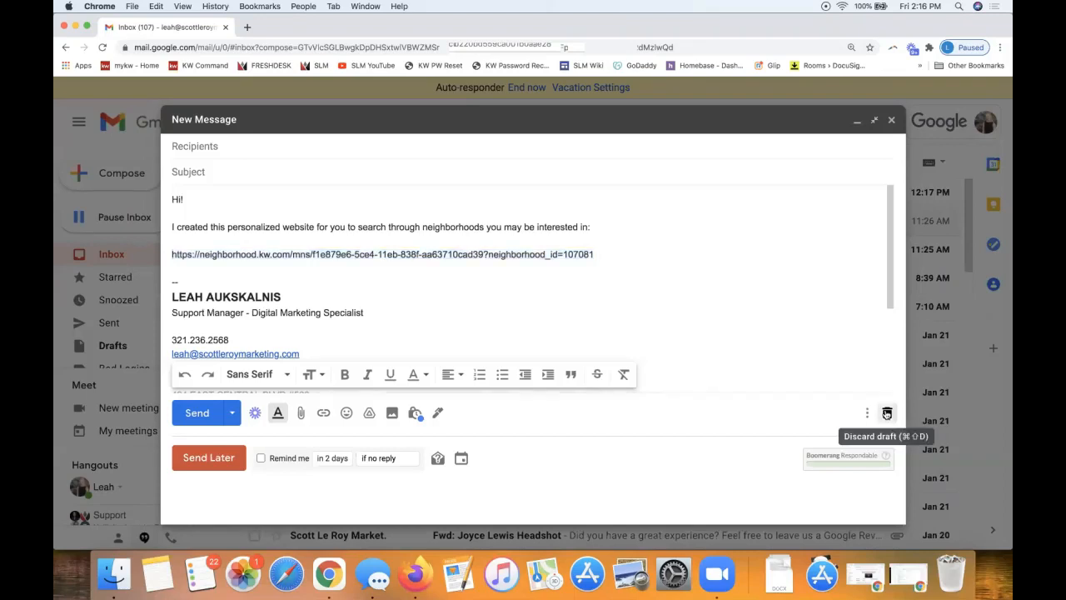
left_click(225, 28)
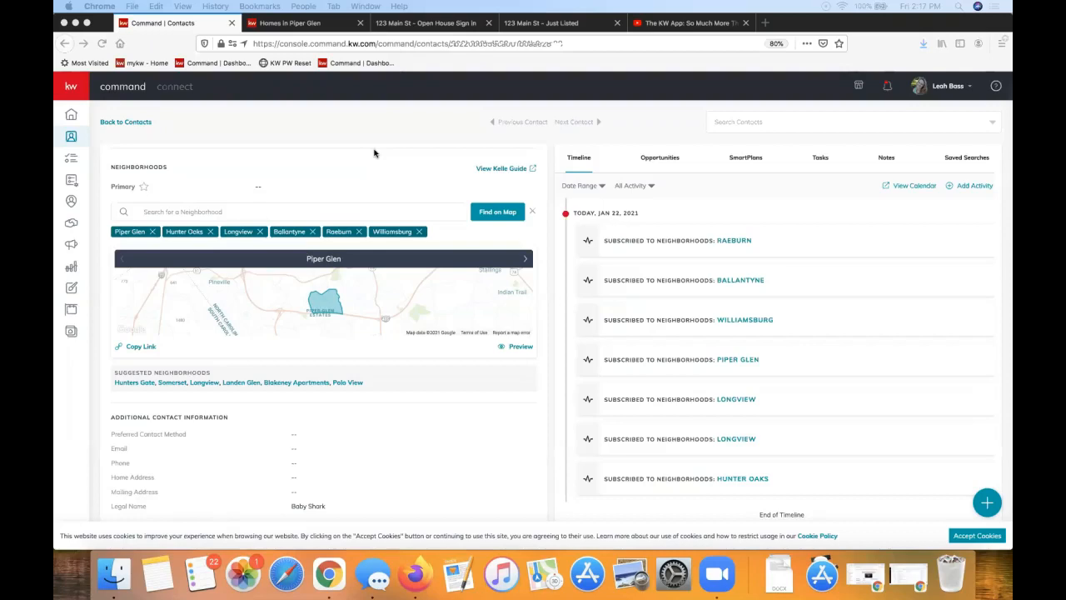
Bring KW Command forward and go to the SmartPlans page with its eight people plans
left_click(71, 184)
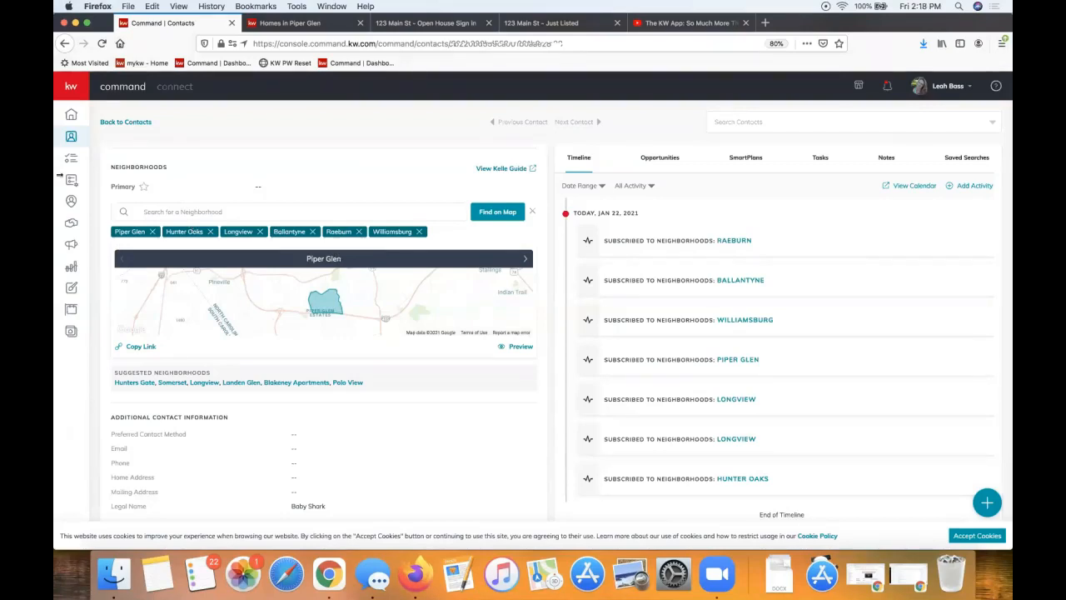
left_click(70, 182)
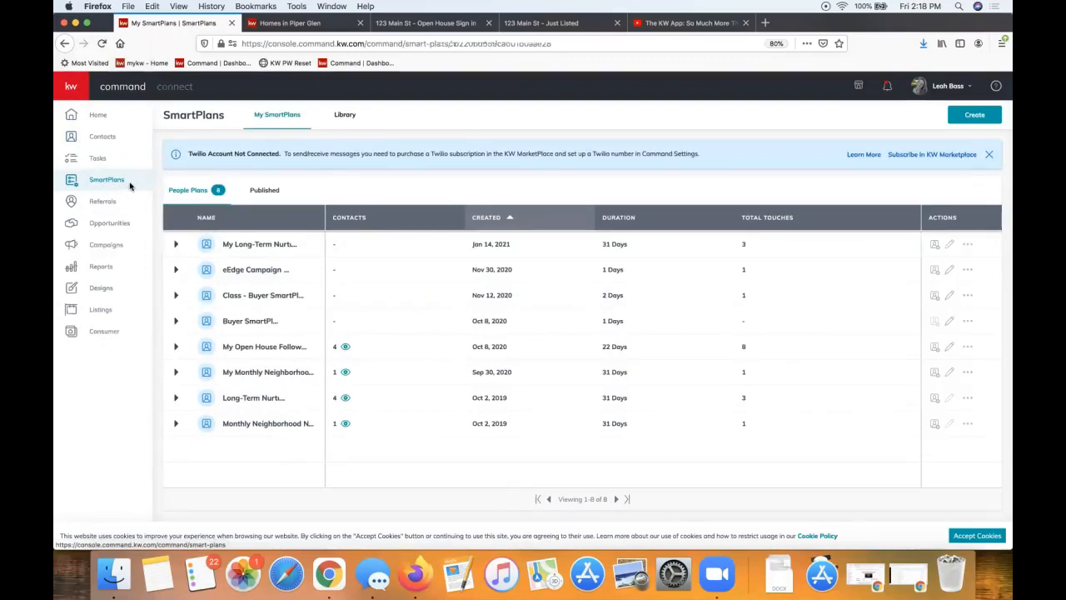
Browse the SmartPlans Library, advancing to the next set of Keller Williams plan cards
left_click(340, 114)
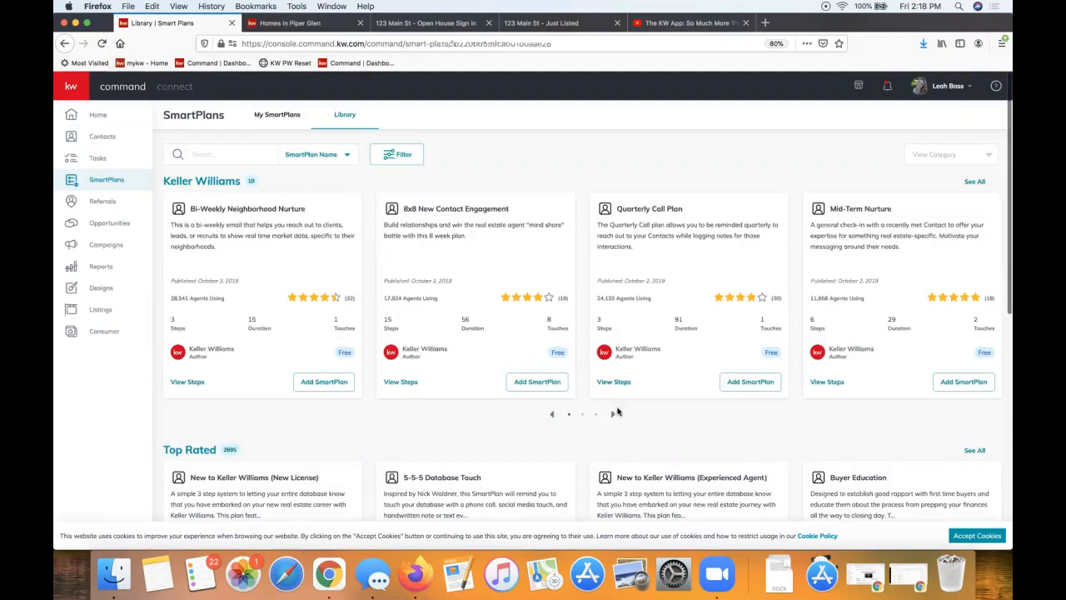
left_click(613, 413)
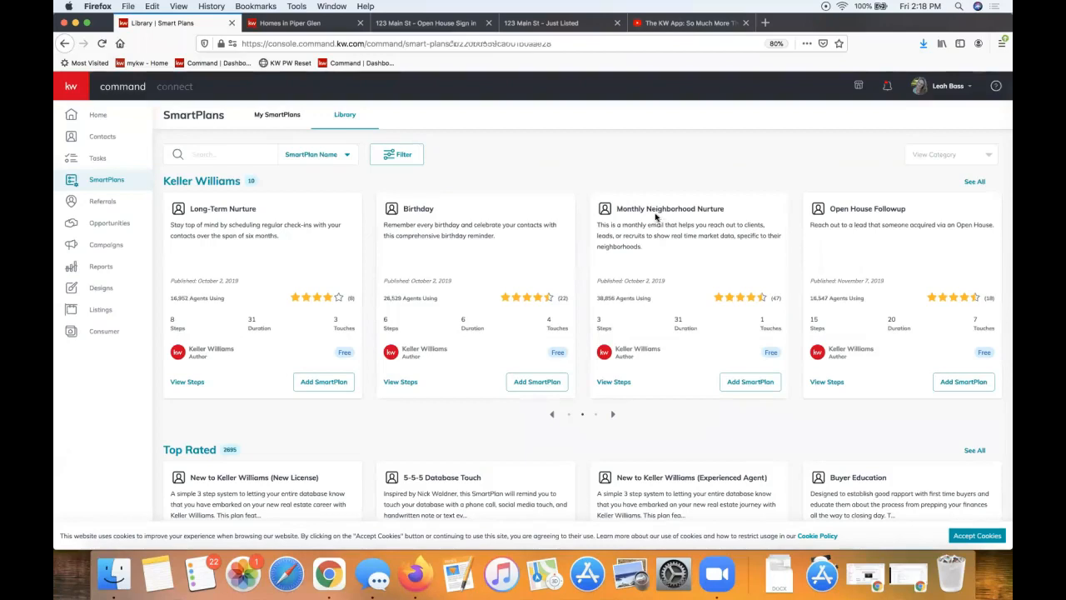
left_click(274, 24)
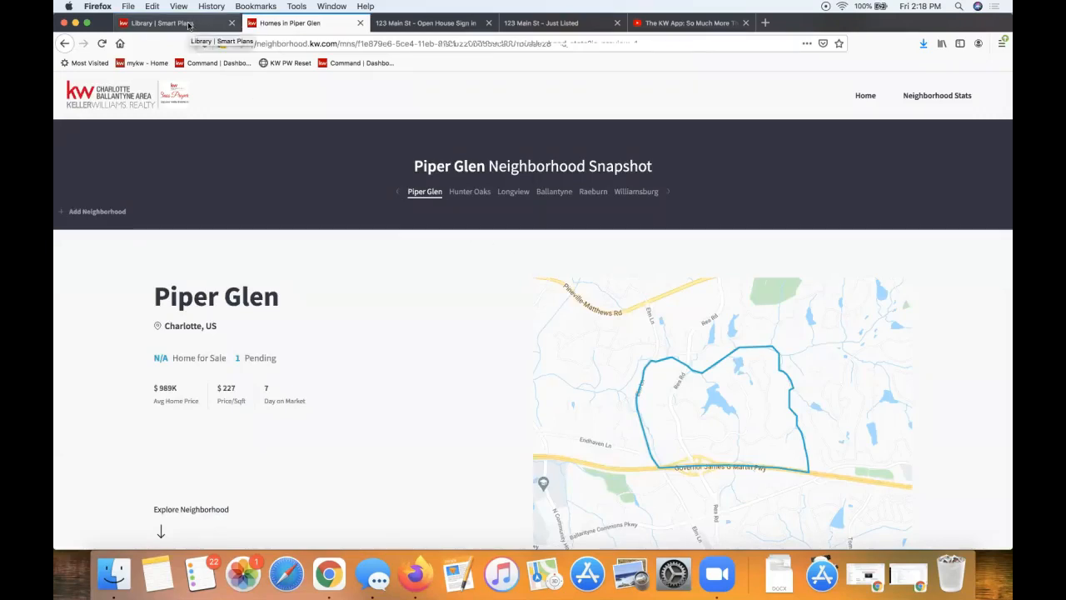
left_click(188, 25)
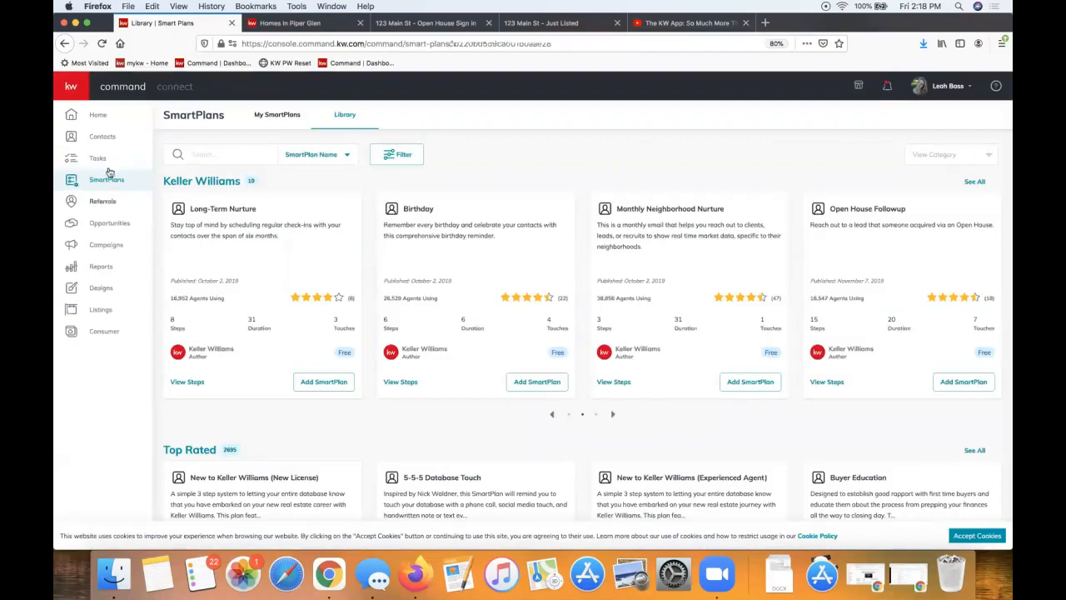
Switch to the Homes in Piper Glen Neighborhood Snapshot page
left_click(288, 27)
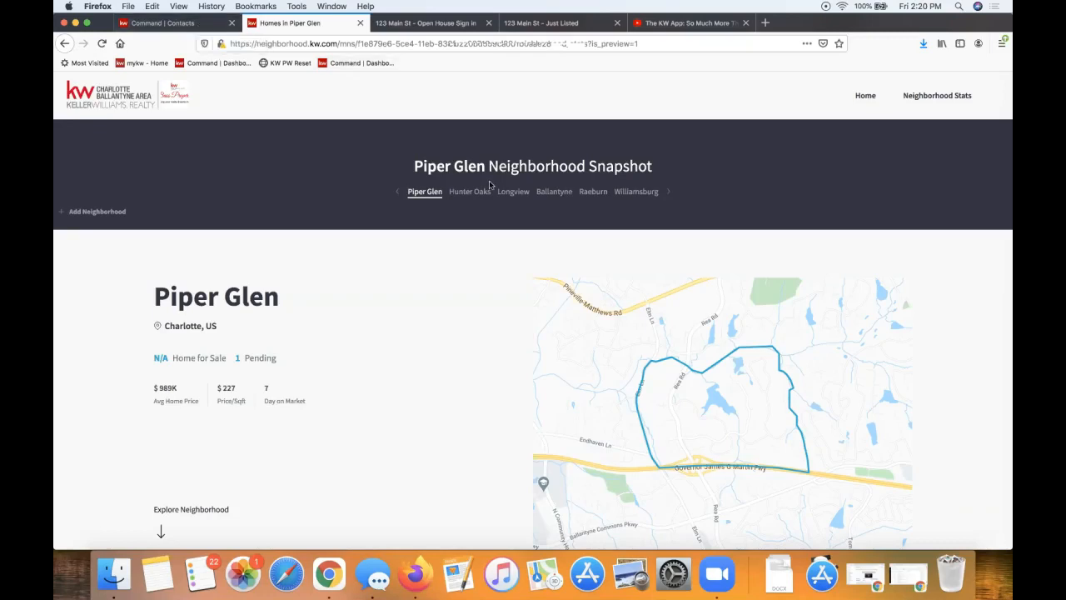
Search the contacts list by the demo contact's name and open their record
left_click(193, 25)
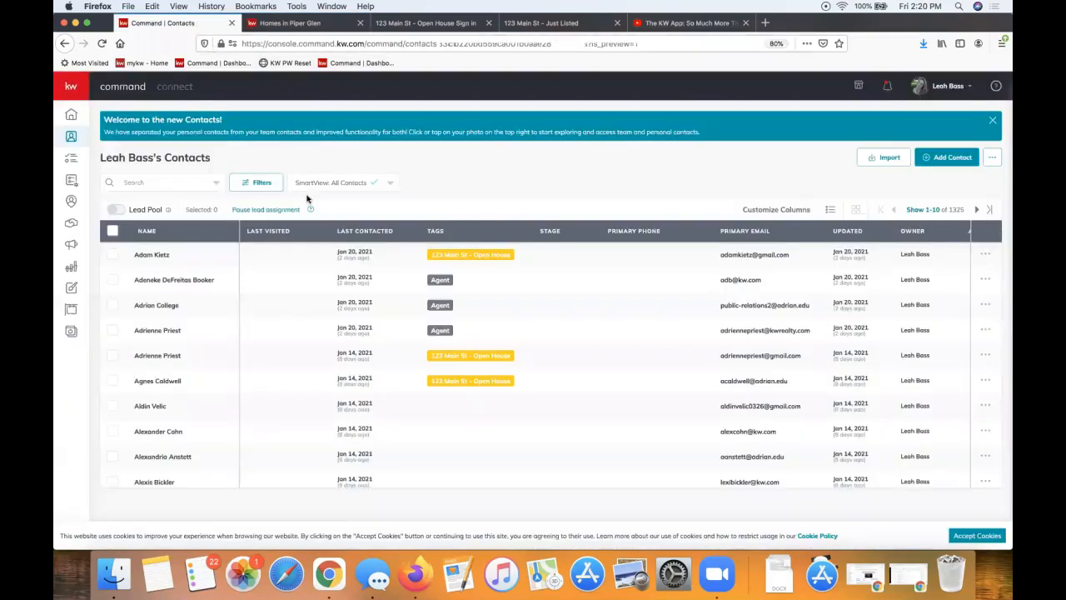
left_click(186, 180)
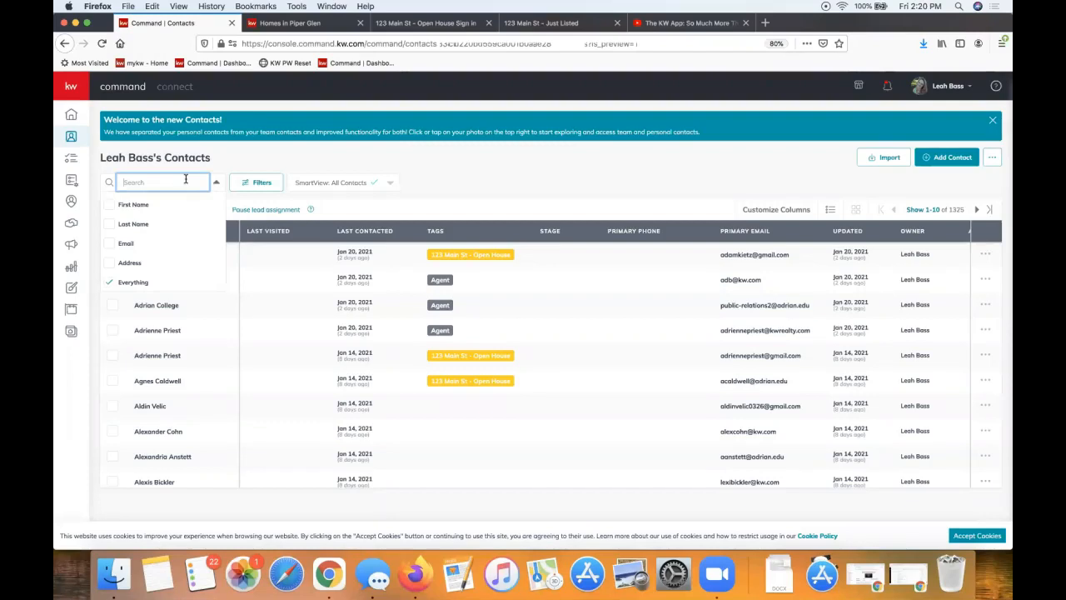
type("test")
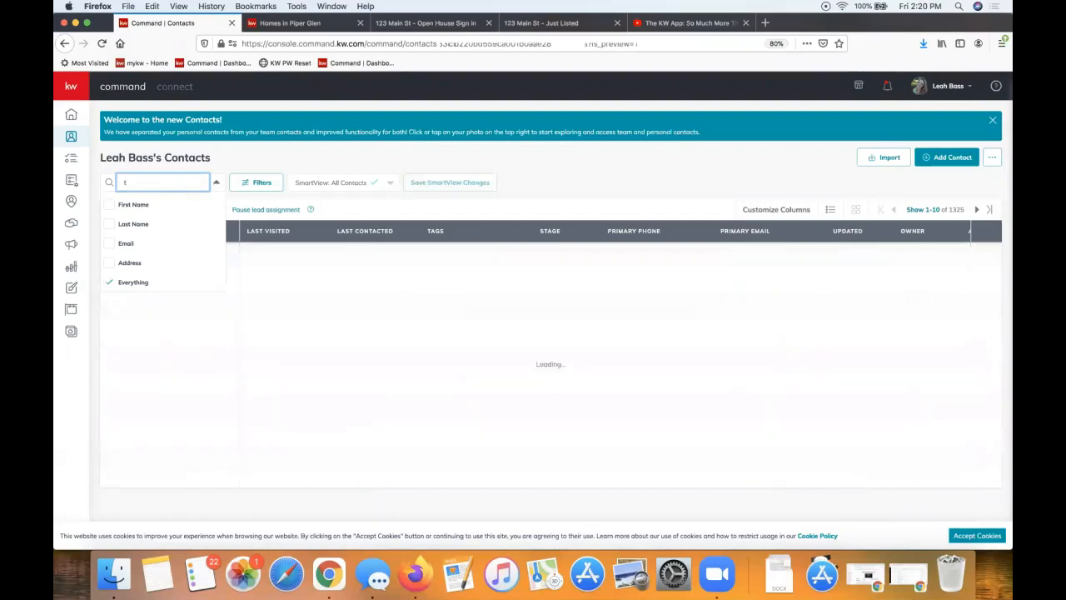
double_click(174, 182)
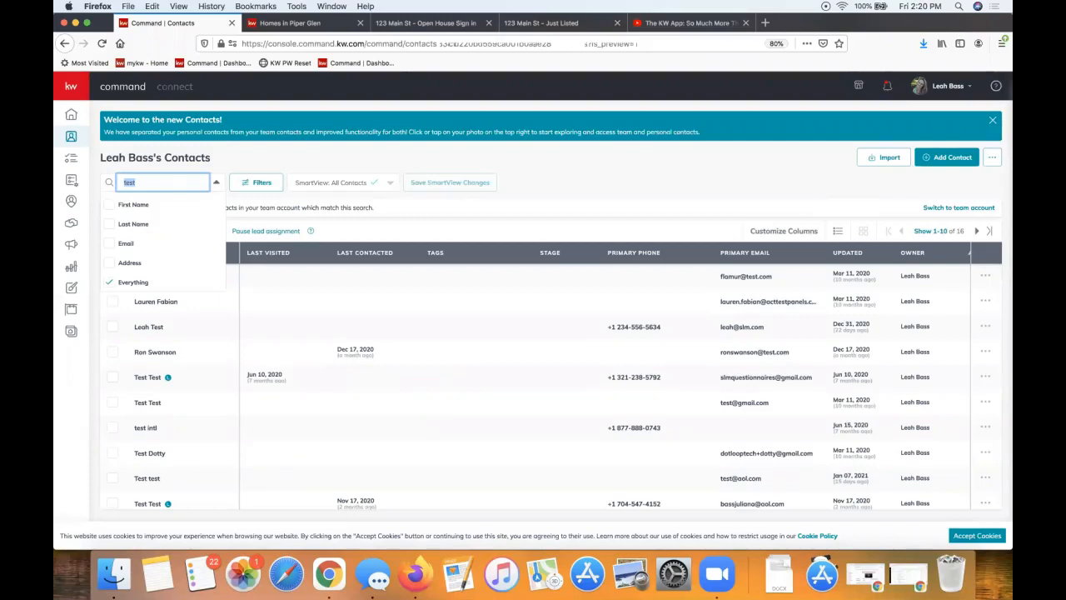
type("baby shark")
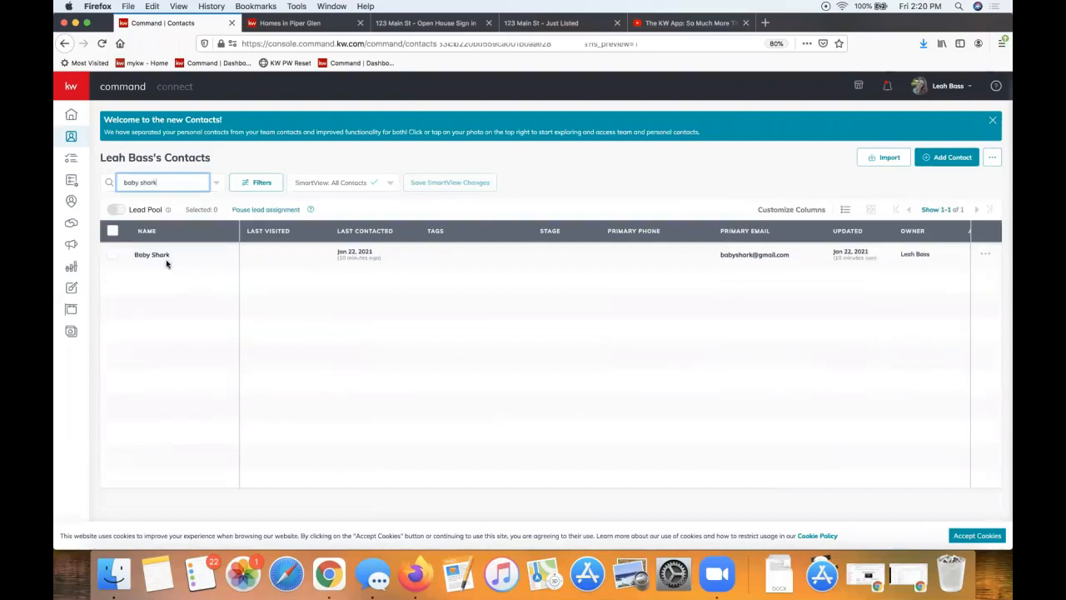
left_click(144, 256)
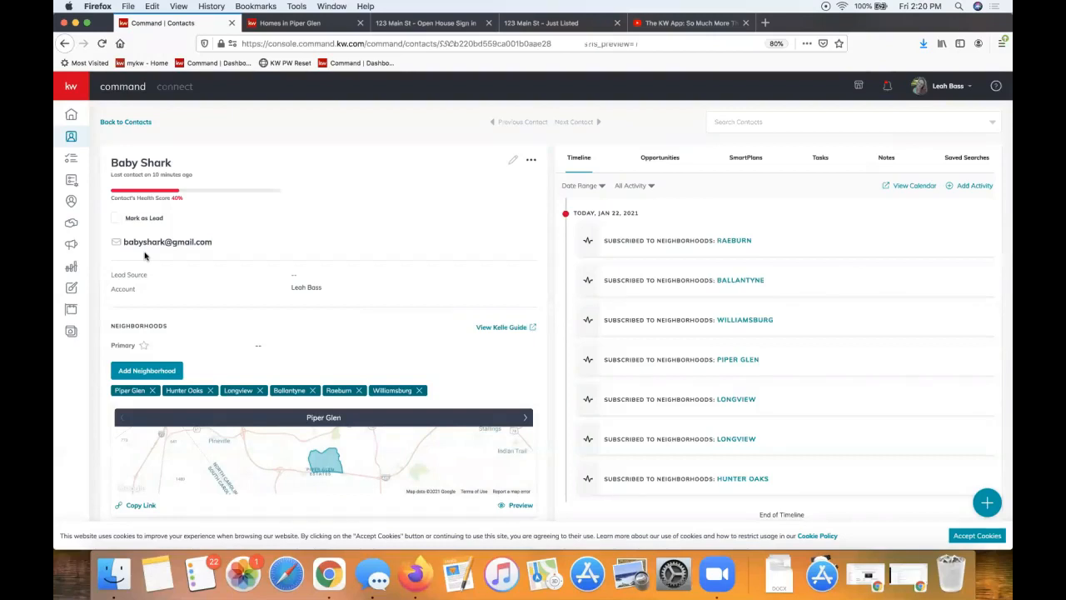
scroll(279, 362, "down", 3)
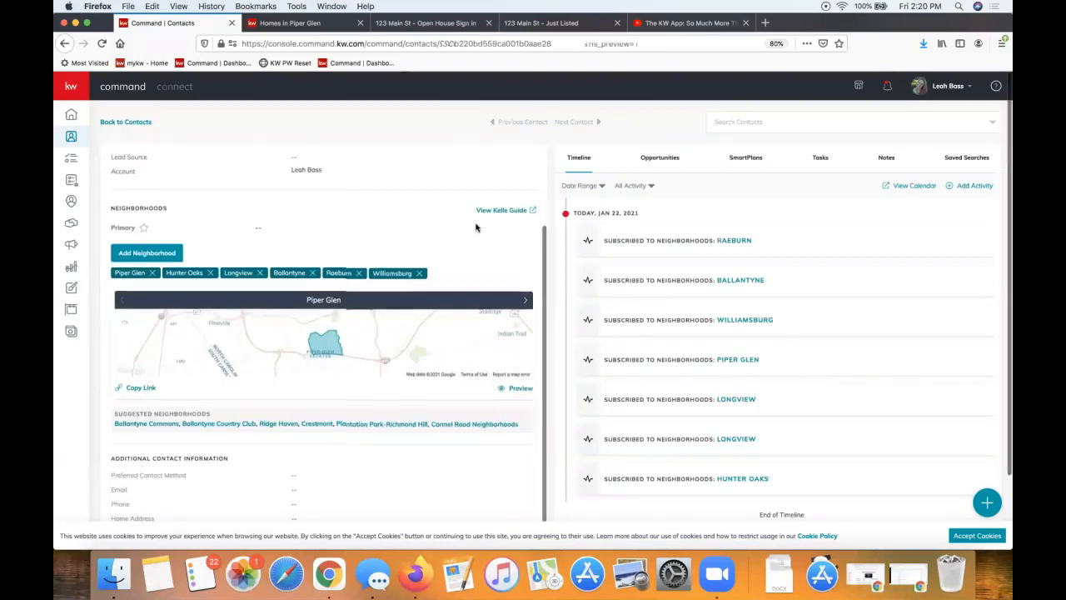
scroll(477, 228, "up", 3)
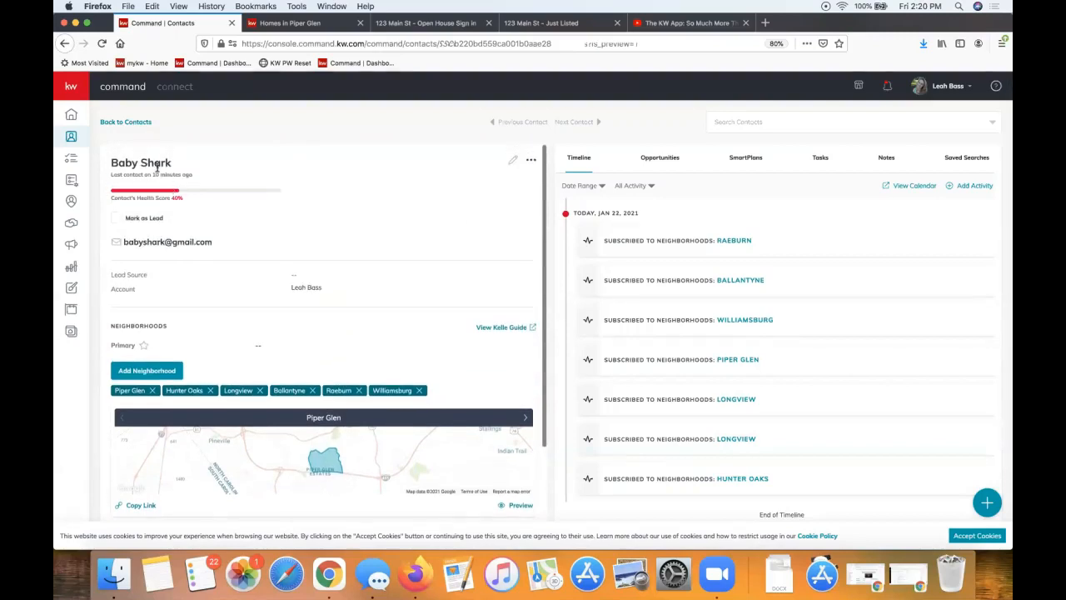
On the empty Saved Searches tab, preview the Create Saved Search form, allowing location access, then close it
left_click(965, 161)
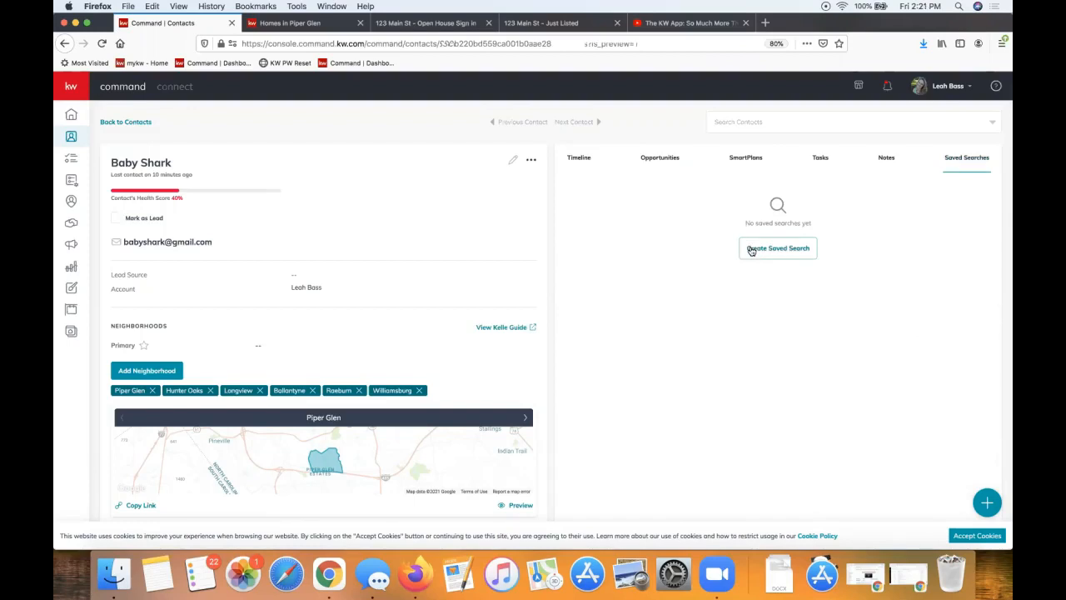
left_click(752, 251)
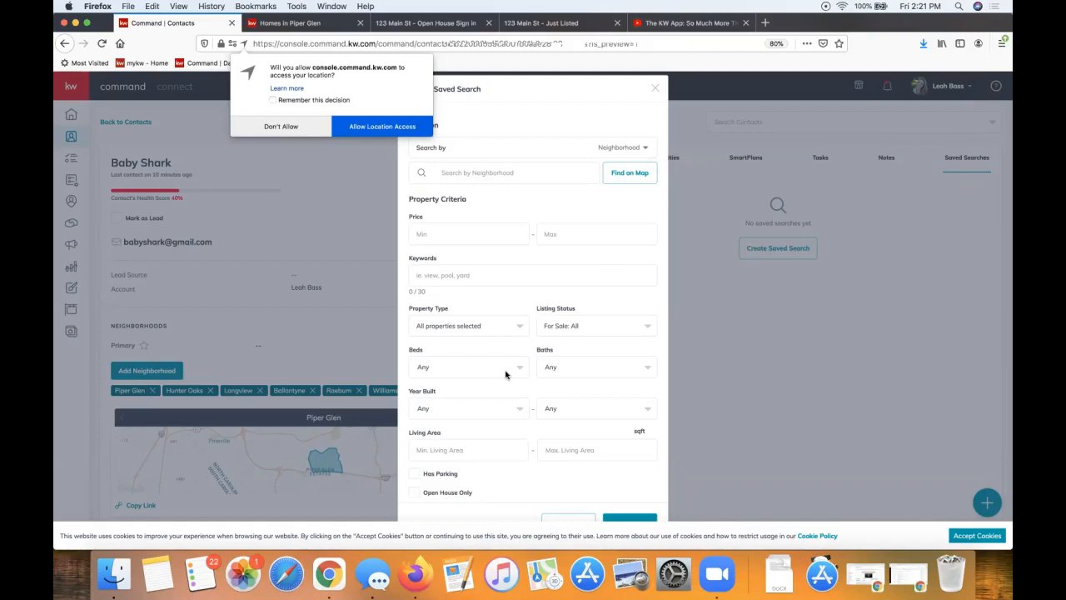
left_click(381, 127)
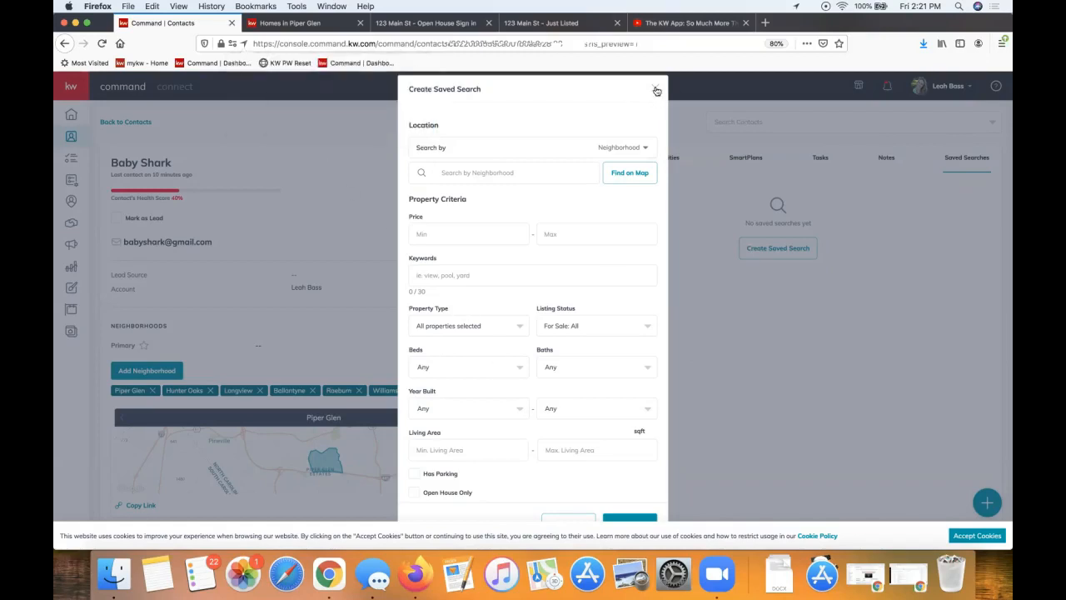
left_click(657, 90)
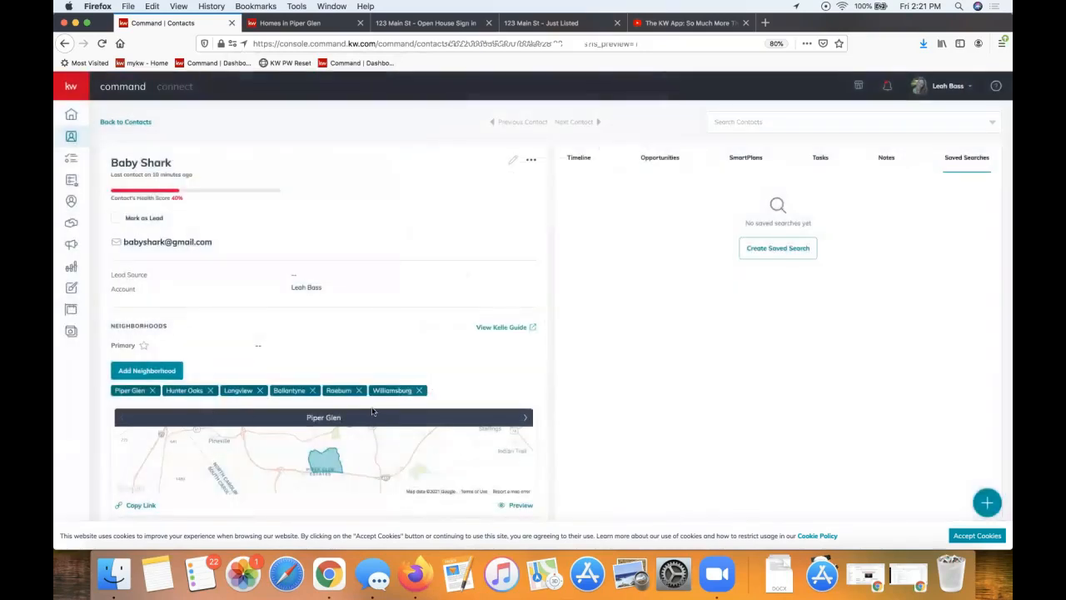